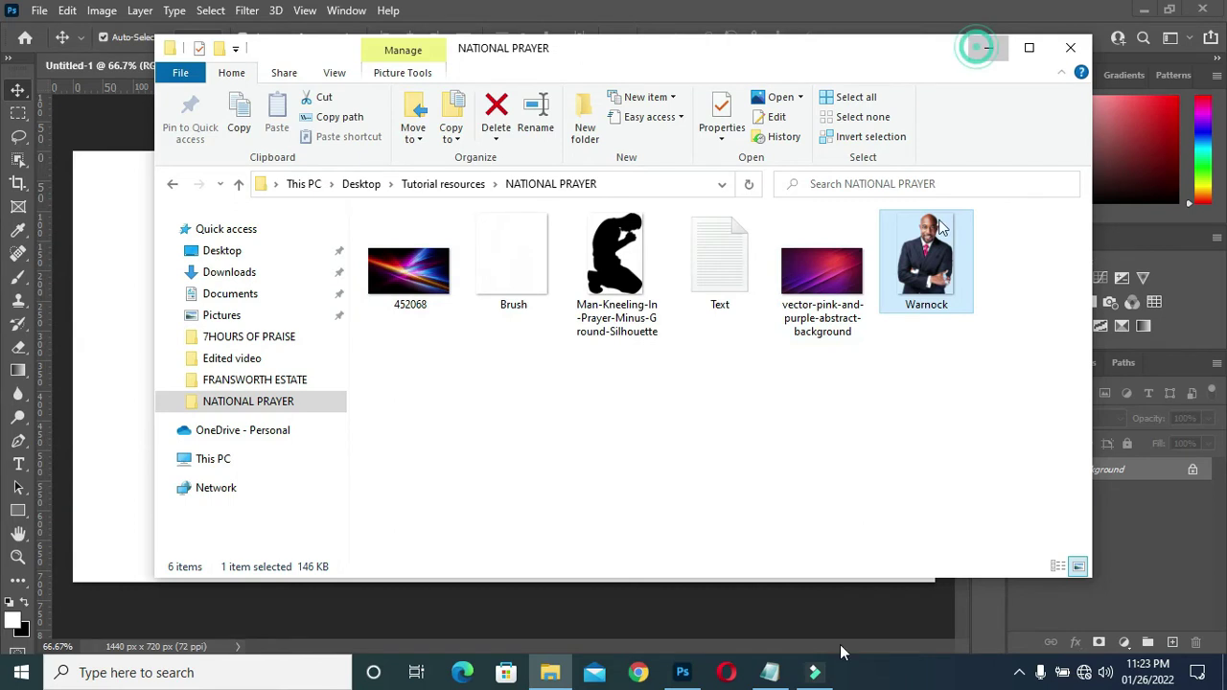
Copy the colour code 002266 from the Text file in Notepad and return to Photoshop
left_click(988, 47)
left_click(773, 674)
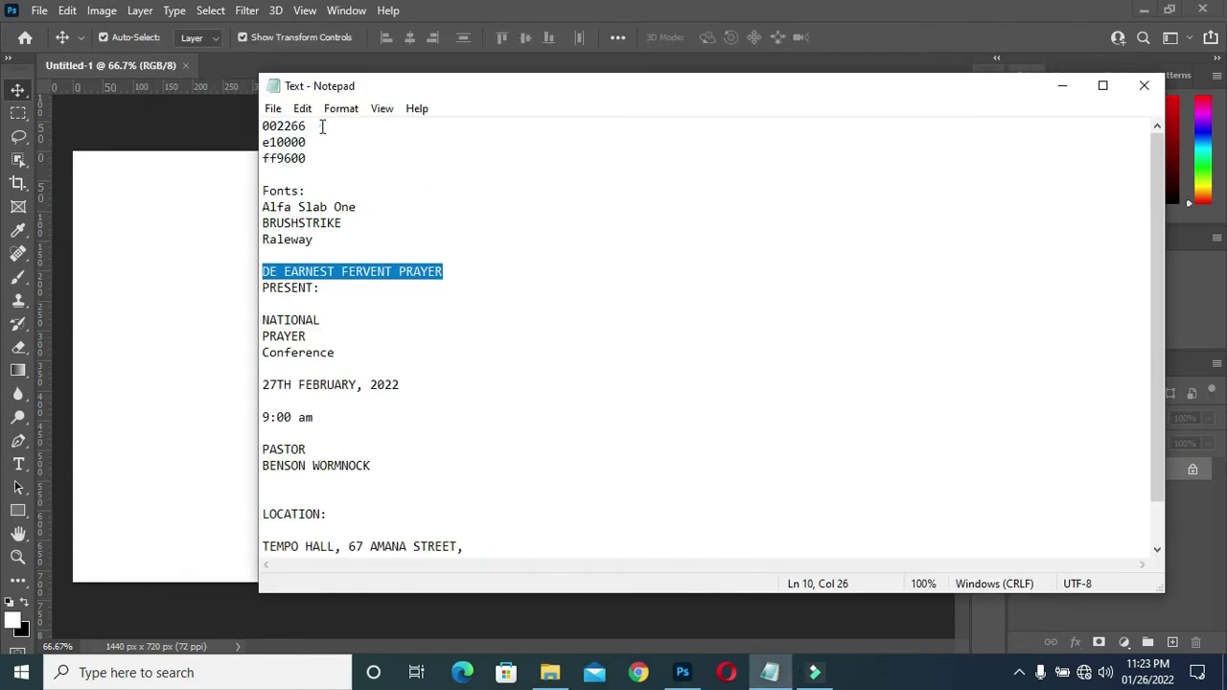
double_click(316, 125)
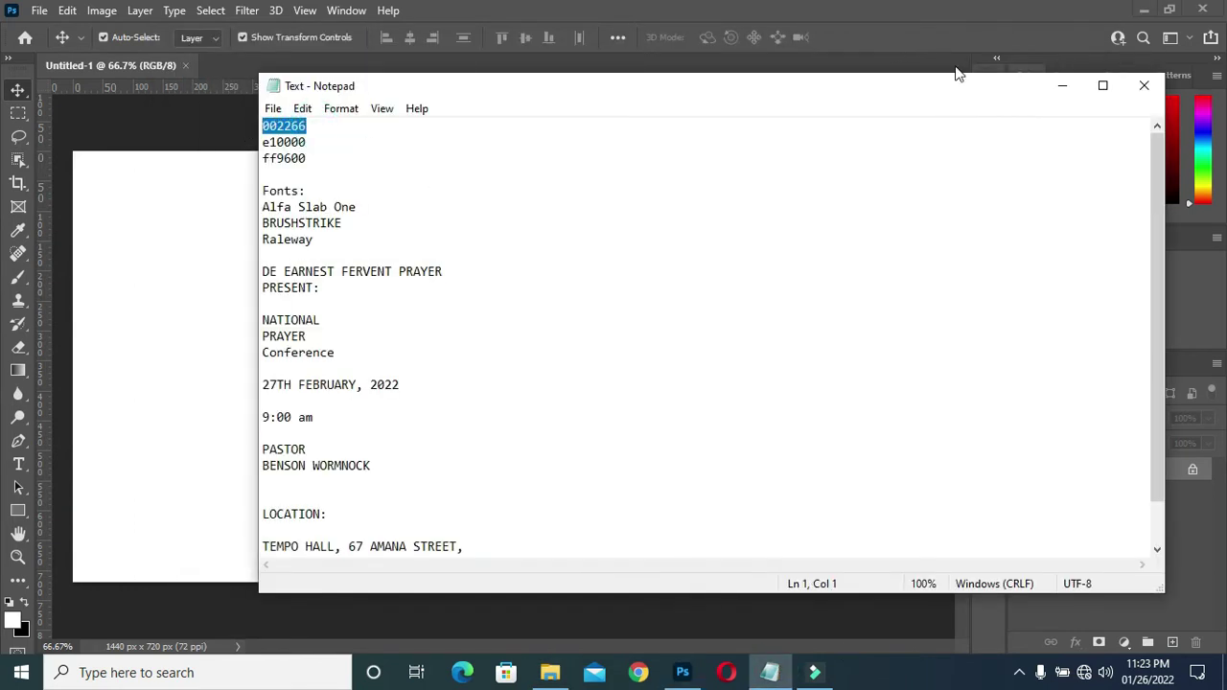
key("ctrl+c")
left_click(1062, 86)
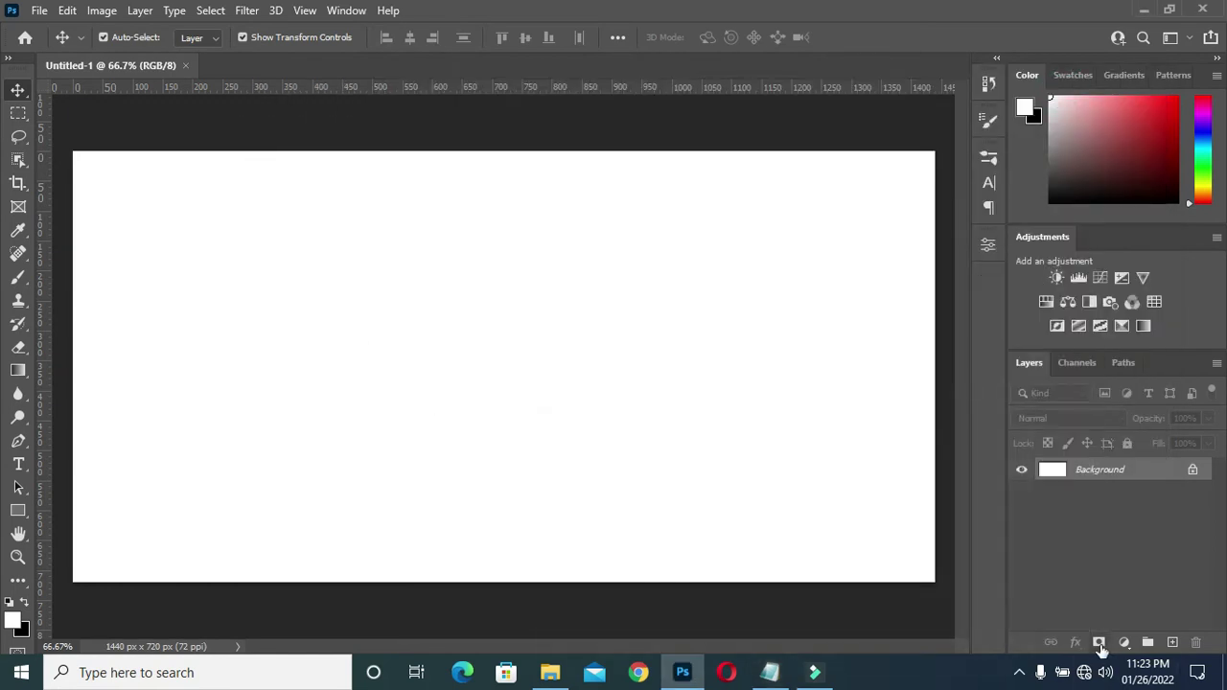
Add a Solid Color fill layer over the background using the copied colour 002266
left_click(1124, 642)
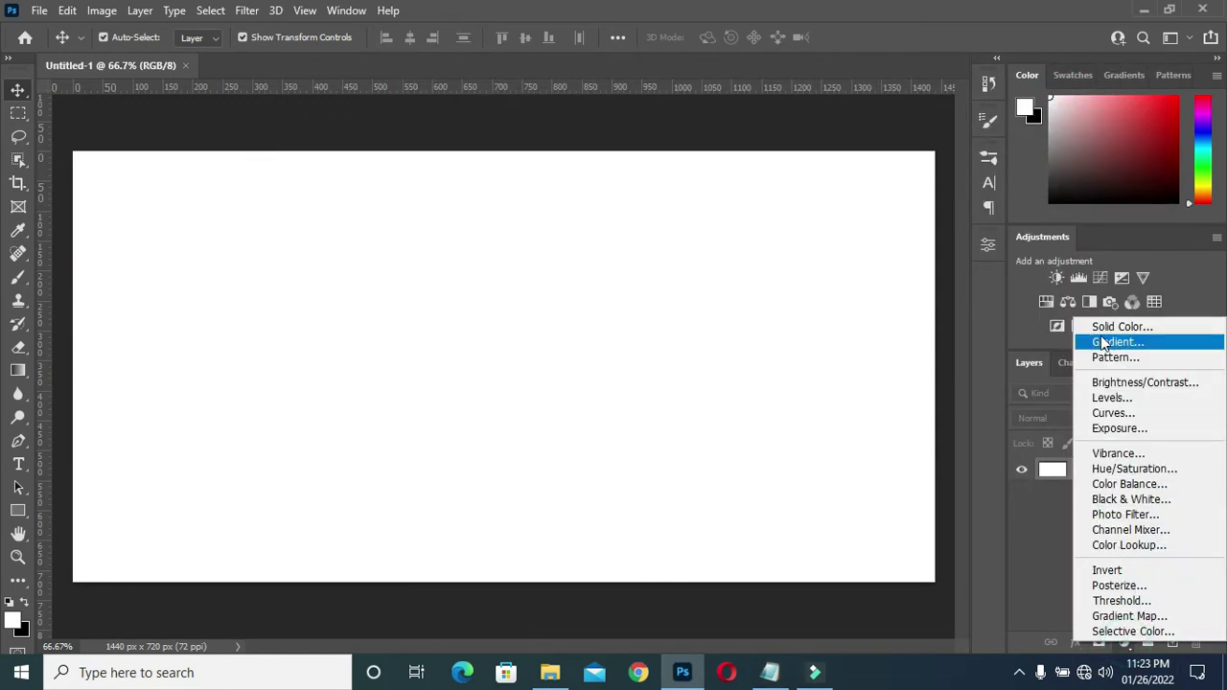
left_click(1118, 327)
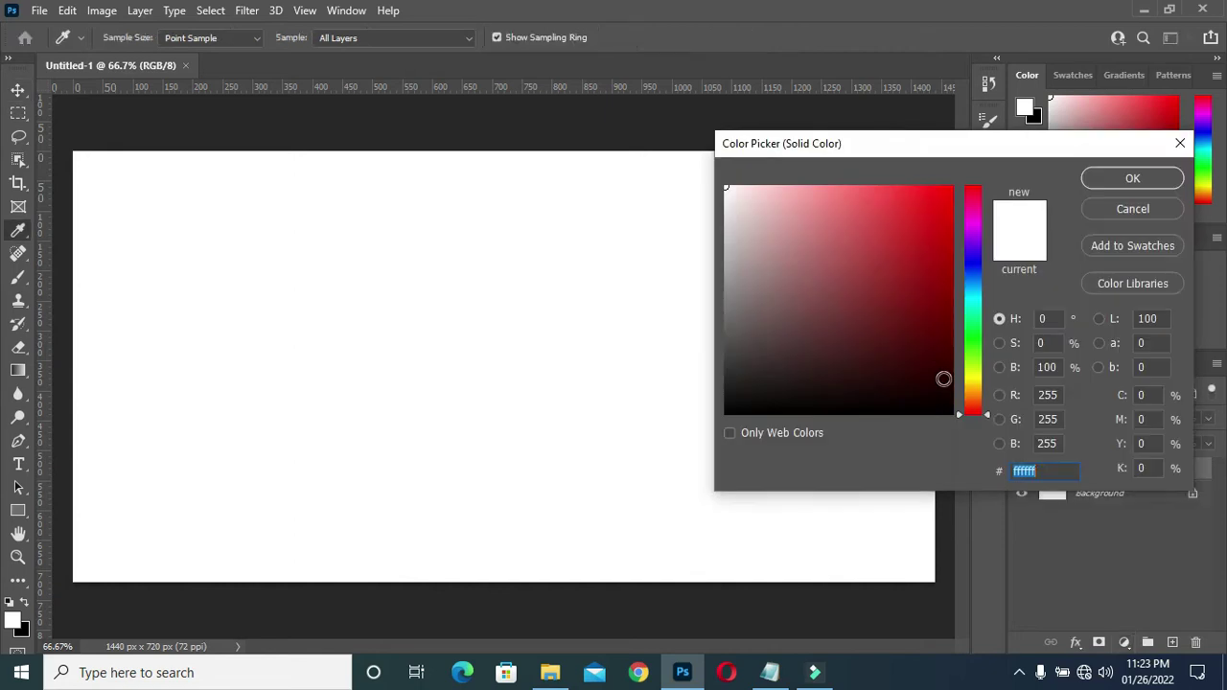
key("ctrl+v")
left_click(1132, 179)
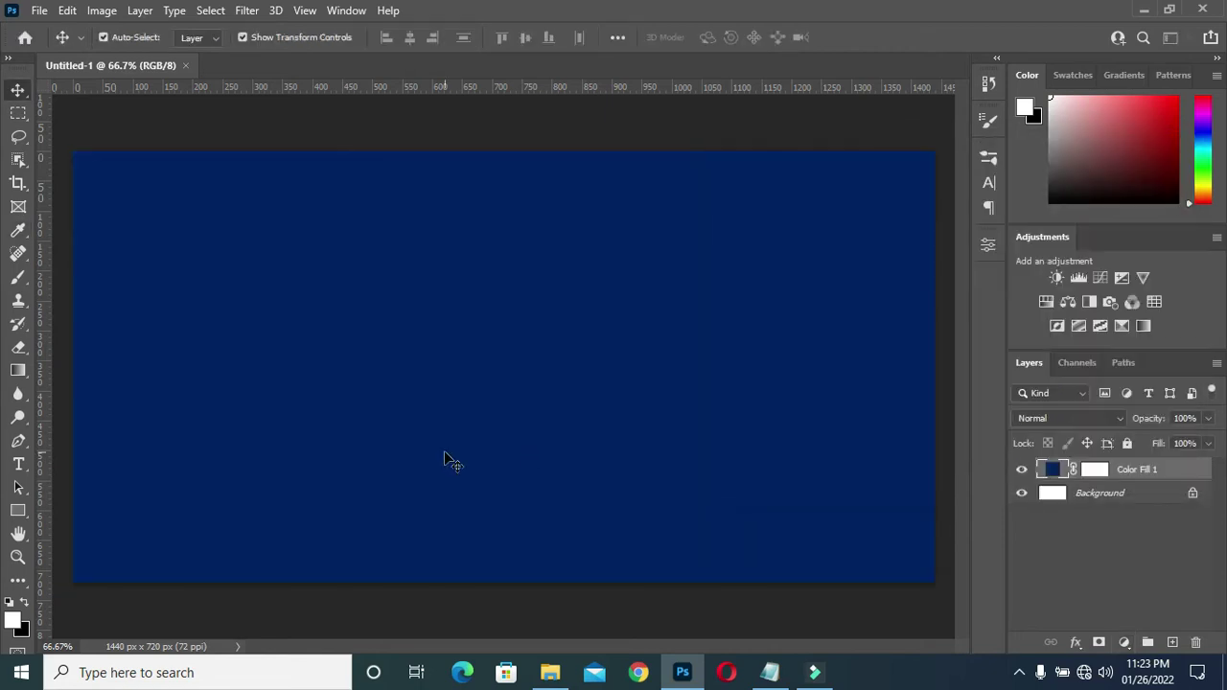
Place the vector-pink-and-purple-abstract-background image from the NATIONAL PRAYER folder, scale it to about 195%, and shift it toward the canvas's left side
left_click(549, 672)
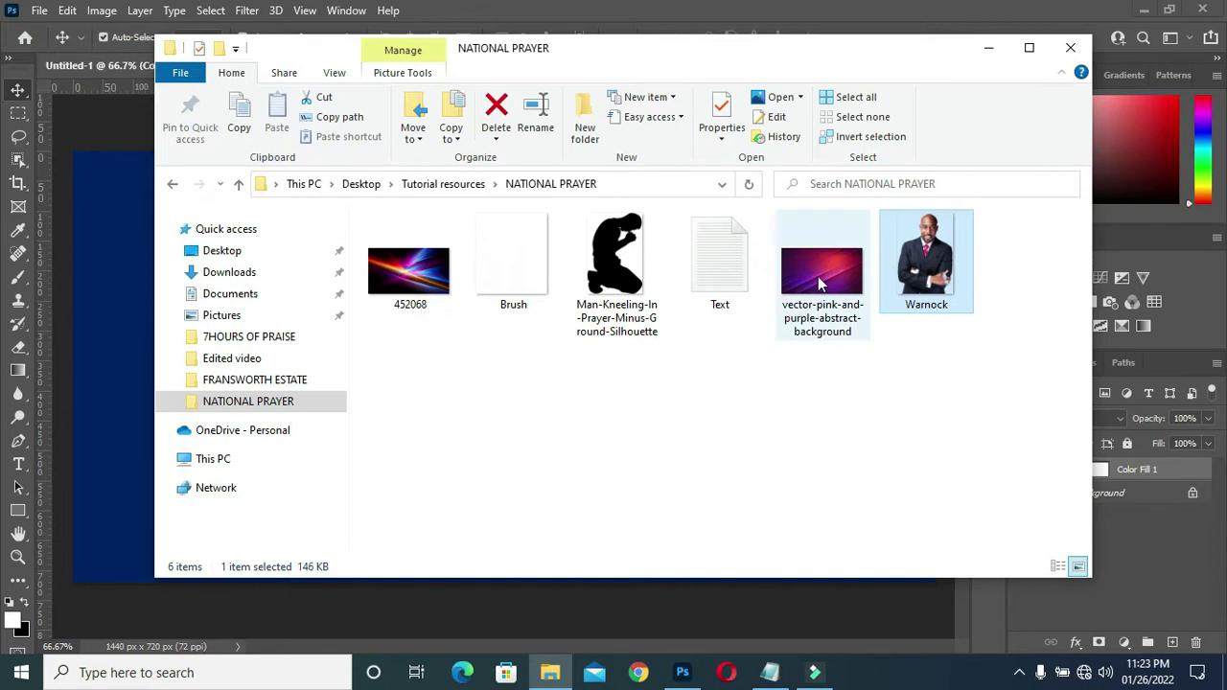
left_click(818, 276)
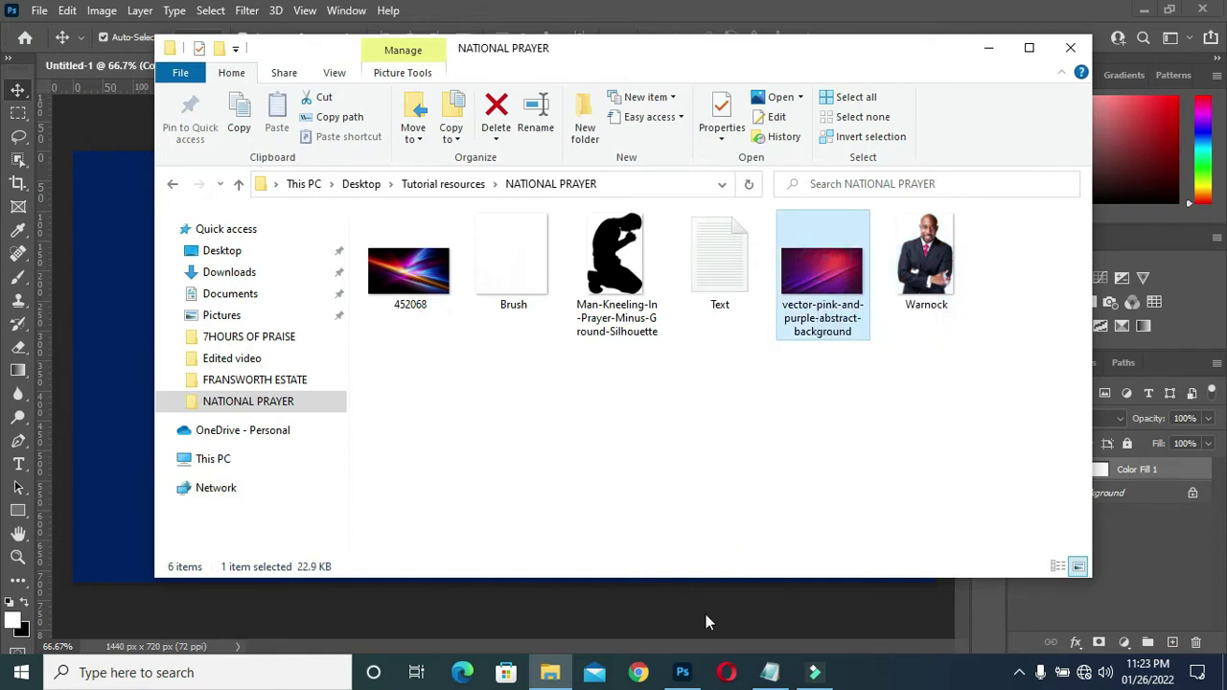
left_click_drag(706, 619, 704, 457)
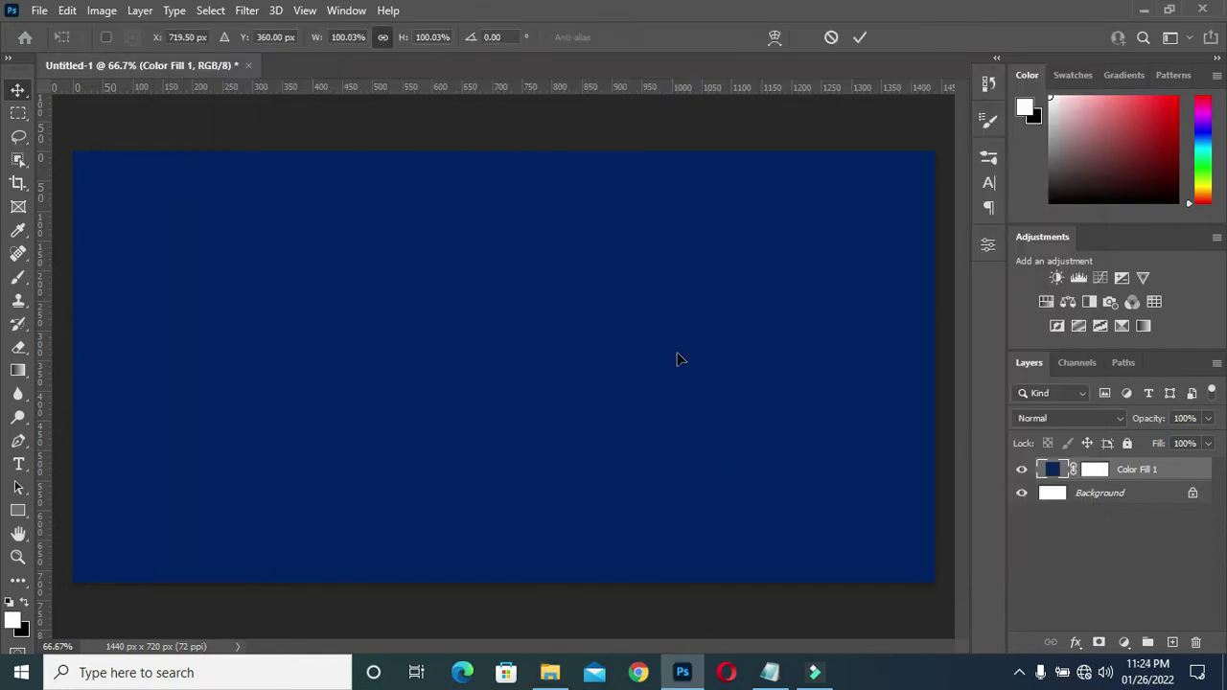
left_click_drag(504, 485, 502, 606)
left_click_drag(504, 245, 504, 150)
left_click_drag(503, 385, 441, 369)
left_click(859, 38)
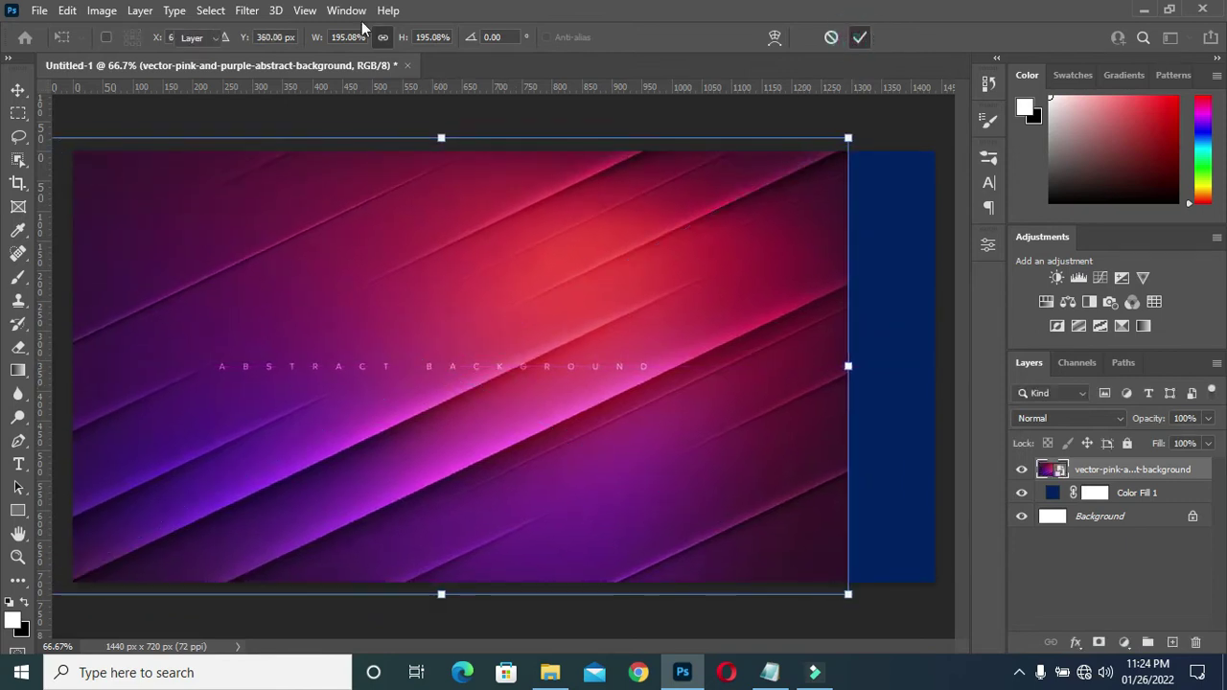
Apply a Gaussian Blur with a 15.6-pixel radius to the pink and purple background image
left_click(247, 11)
mouse_move(386, 240)
left_click(537, 316)
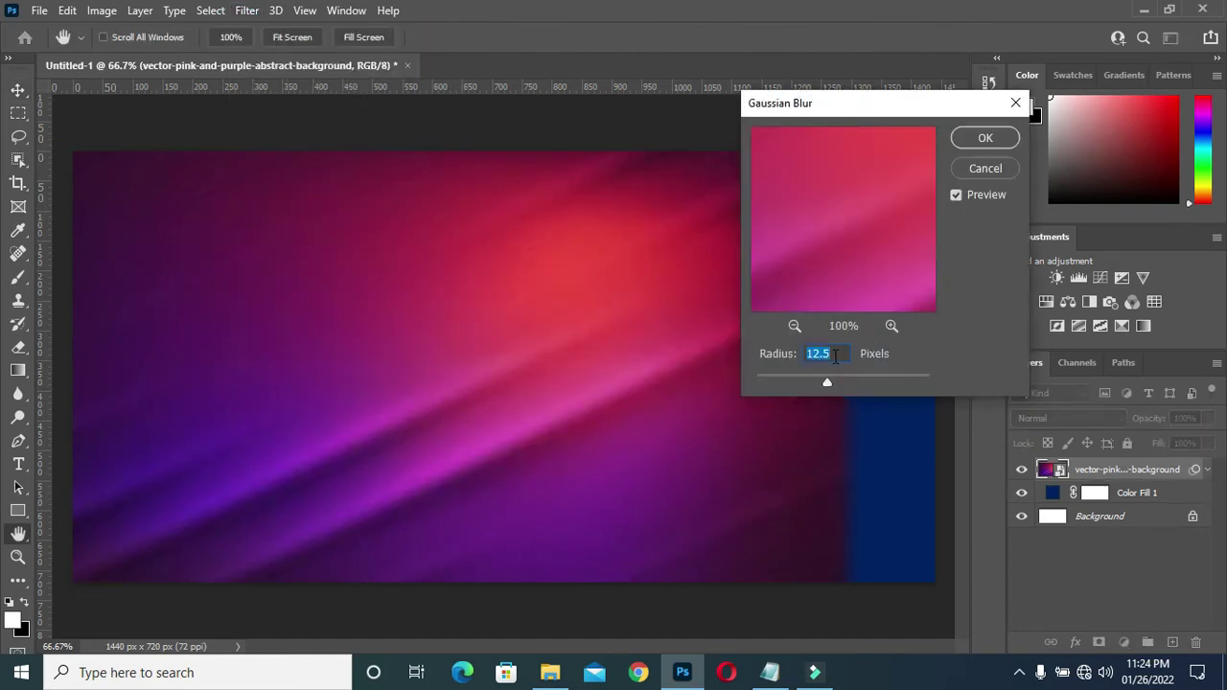
type("15")
left_click(983, 138)
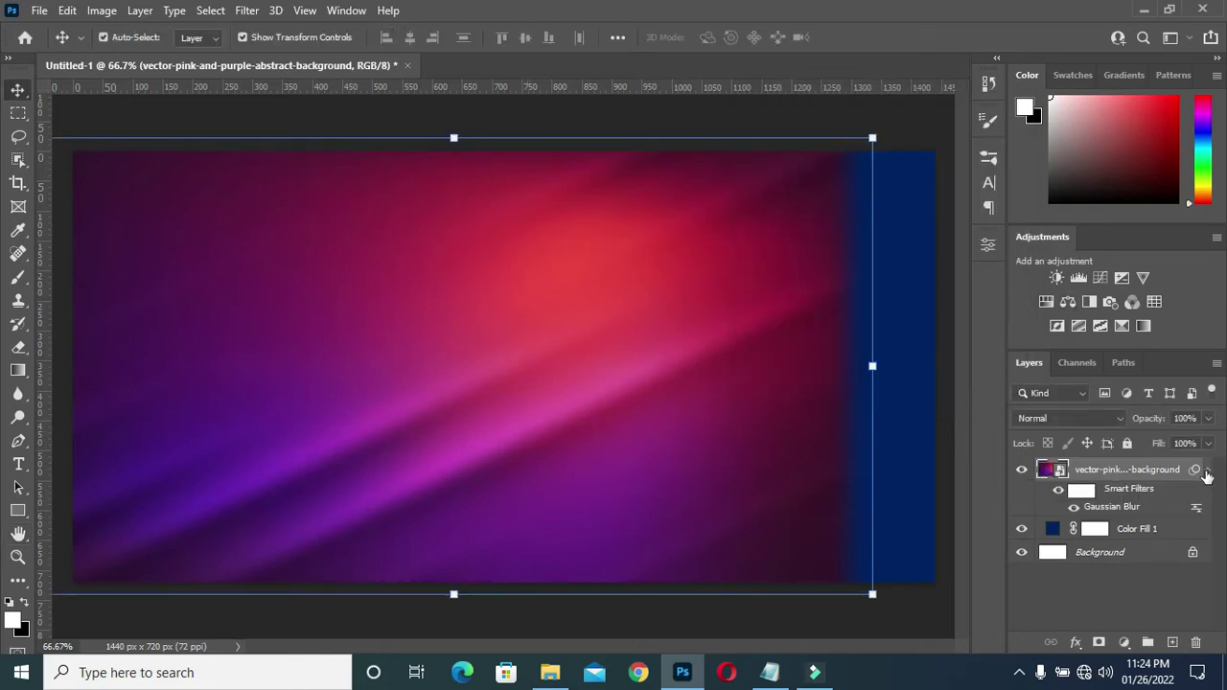
Set the pink and purple background layer's blend mode to Hard Light and deselect the layer
left_click(1052, 419)
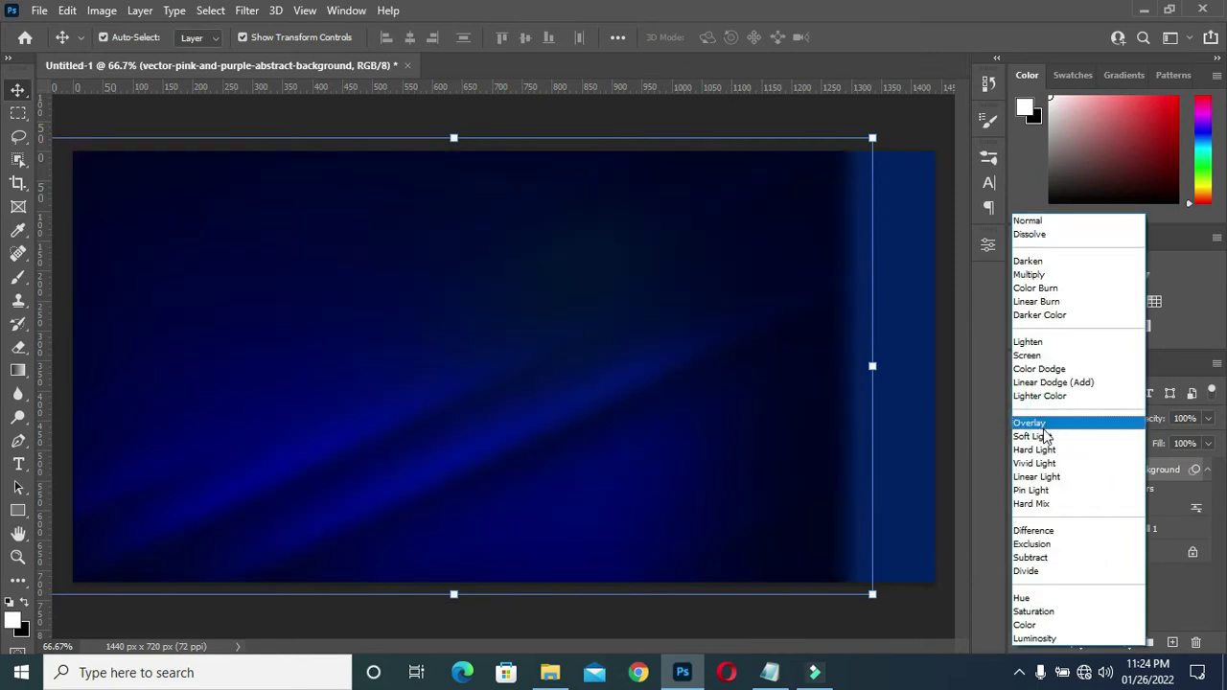
left_click(1041, 450)
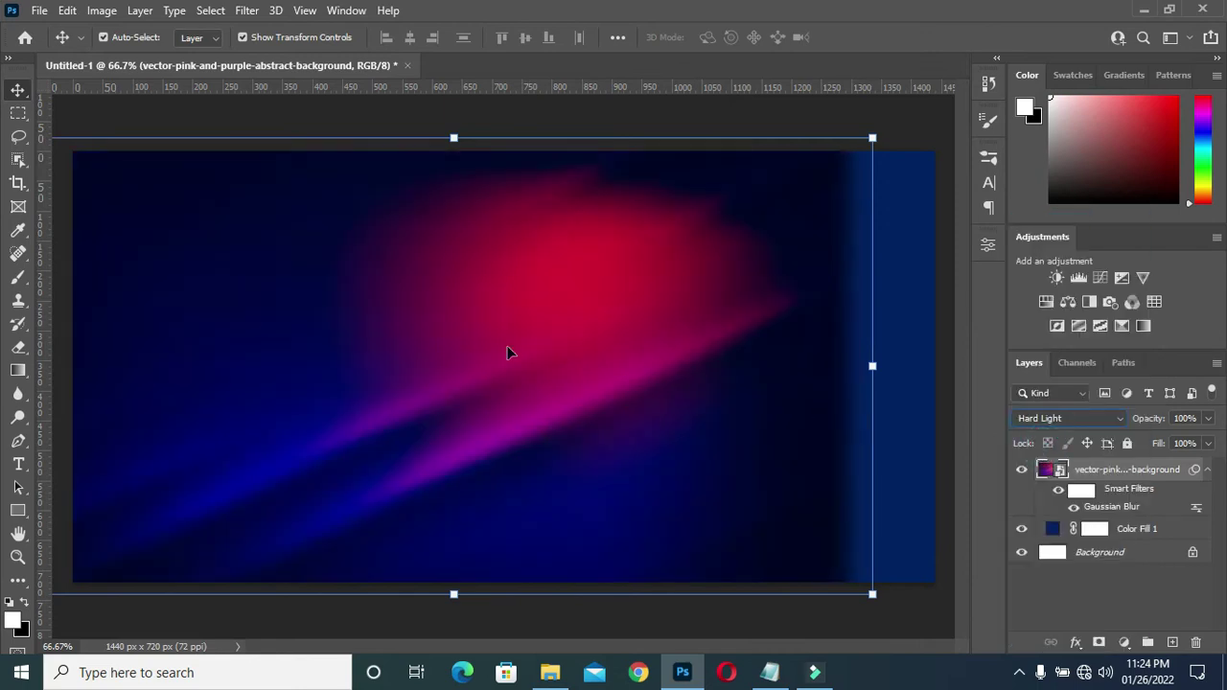
left_click(905, 114)
Place the 452068 image from the NATIONAL PRAYER folder, scale it to about 34.35%, and shift it toward the canvas's left side
left_click(551, 672)
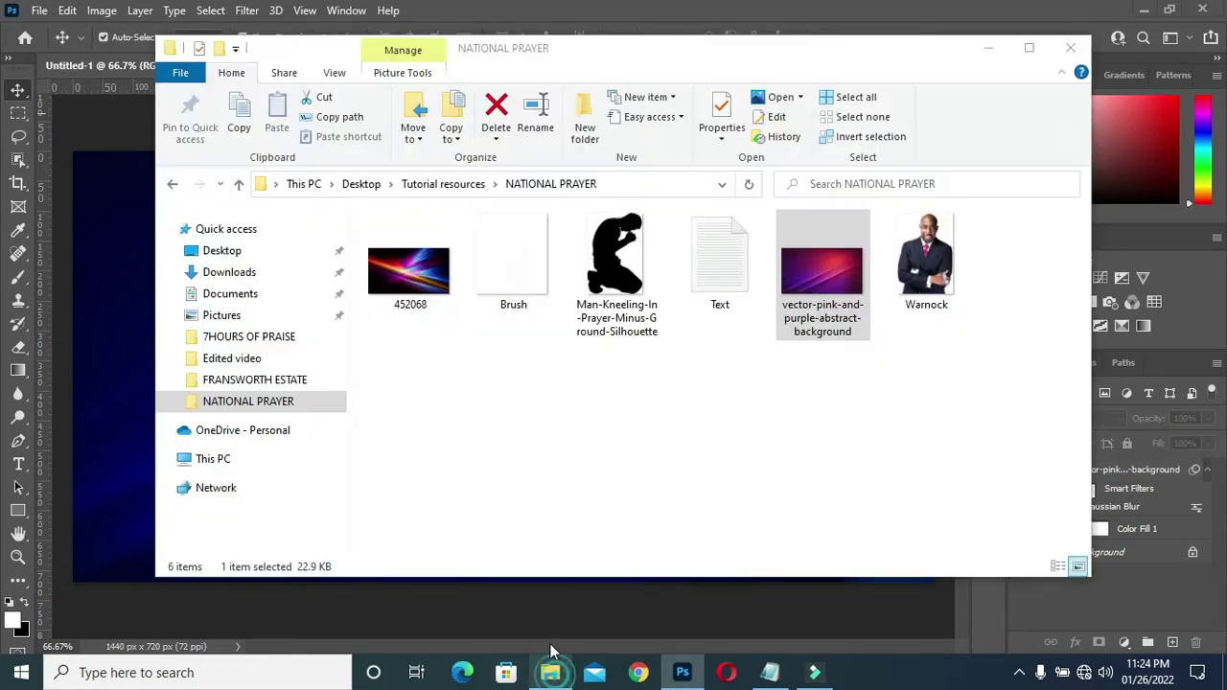
left_click(410, 268)
left_click_drag(414, 273, 139, 510)
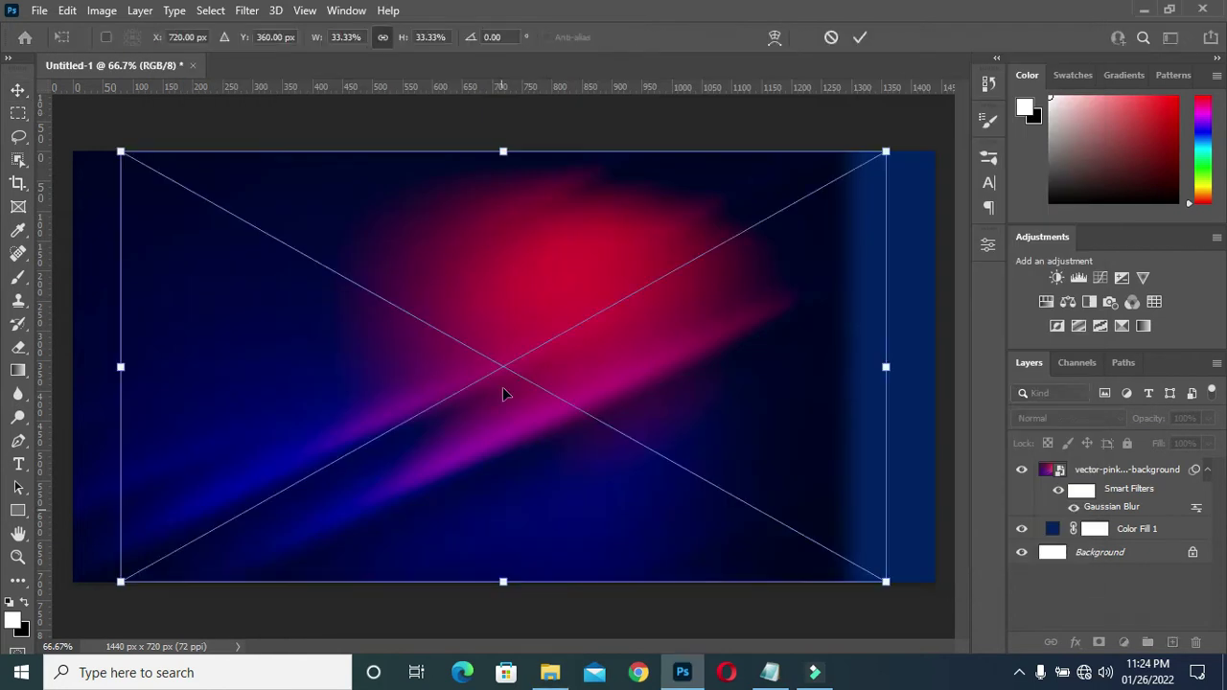
left_click_drag(499, 359, 422, 361)
left_click_drag(431, 581, 426, 595)
left_click_drag(431, 508, 433, 502)
left_click_drag(559, 564, 557, 562)
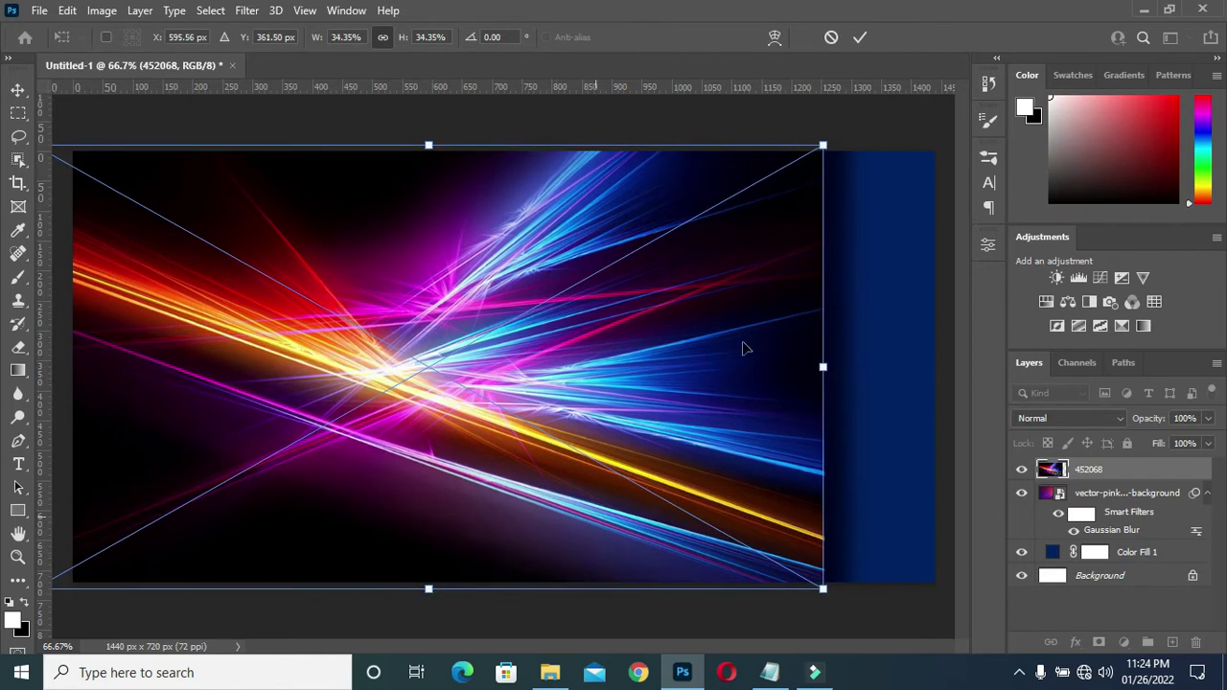
left_click(859, 38)
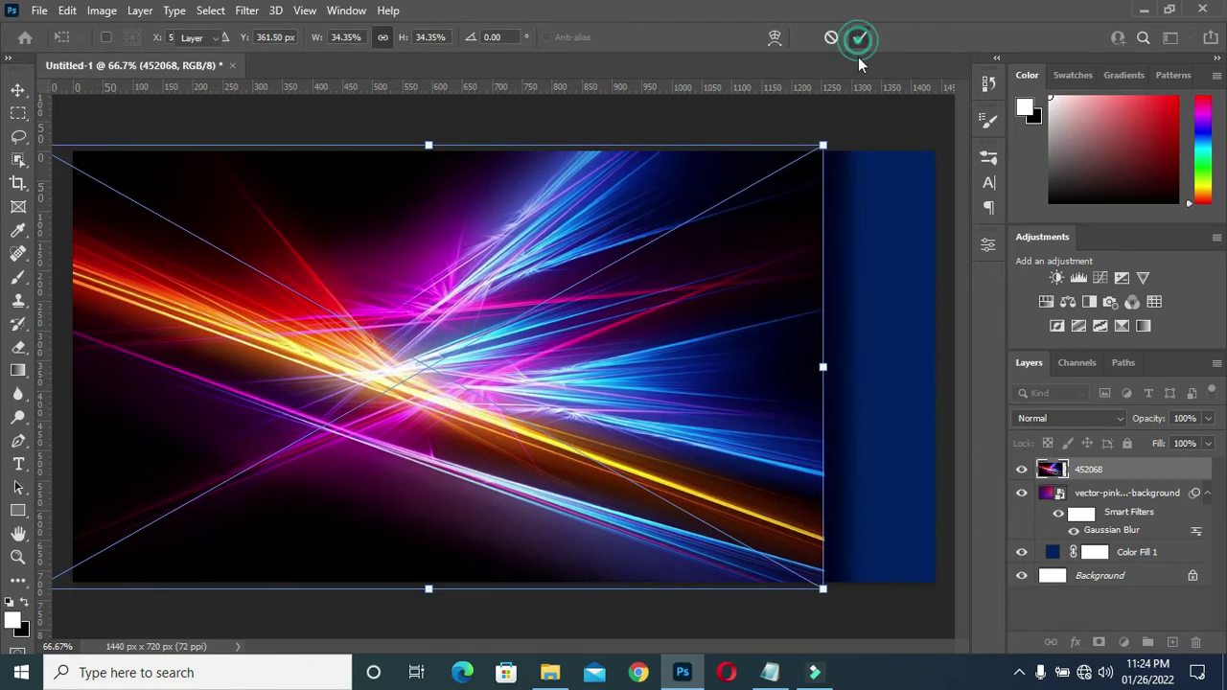
Set the 452068 layer's blend mode to Screen and apply a Gaussian Blur with a 12.5-pixel radius
left_click(1060, 419)
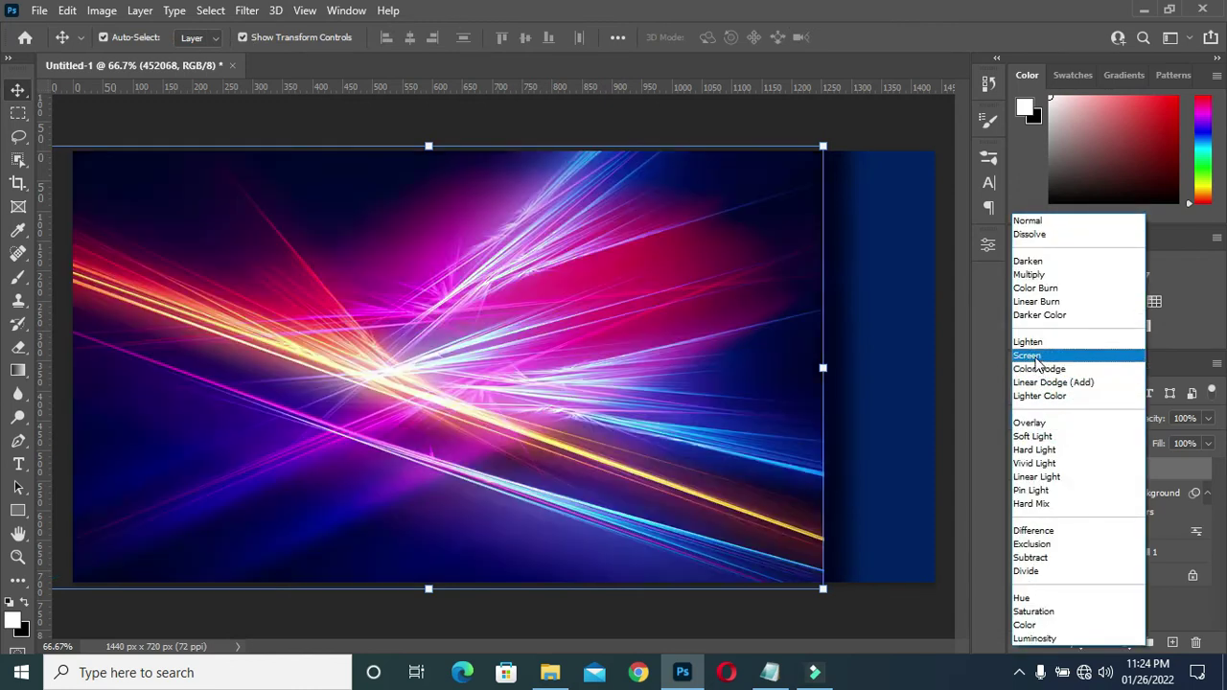
left_click(1035, 356)
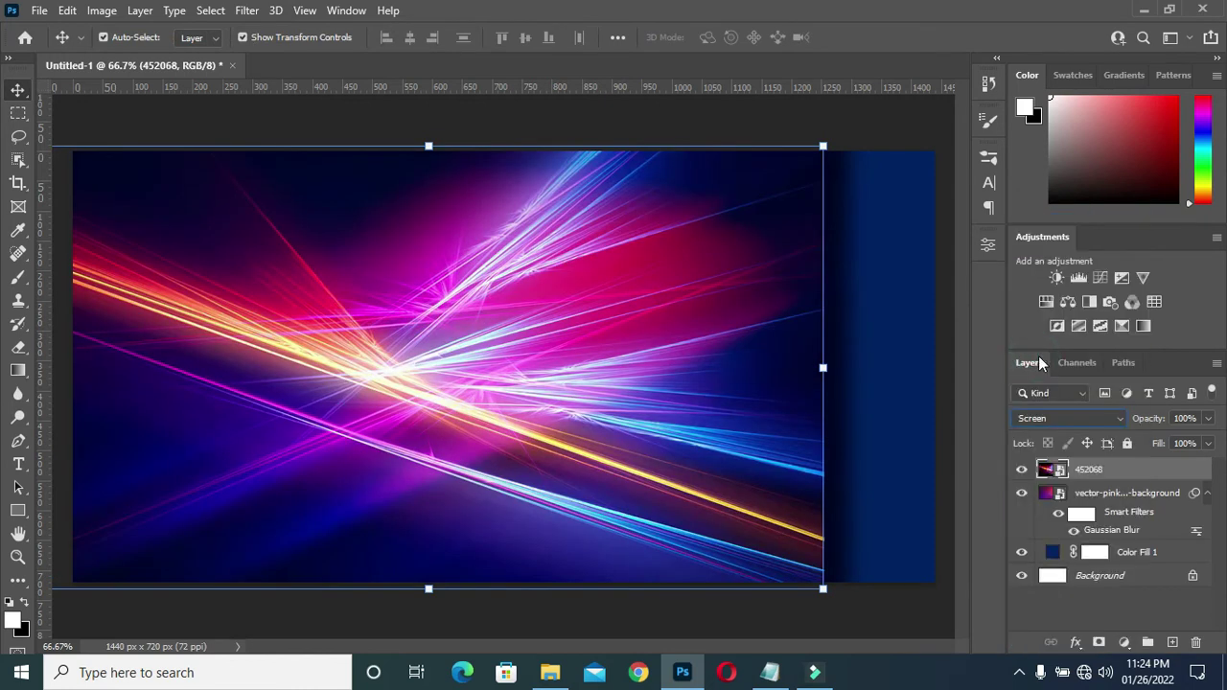
left_click(242, 10)
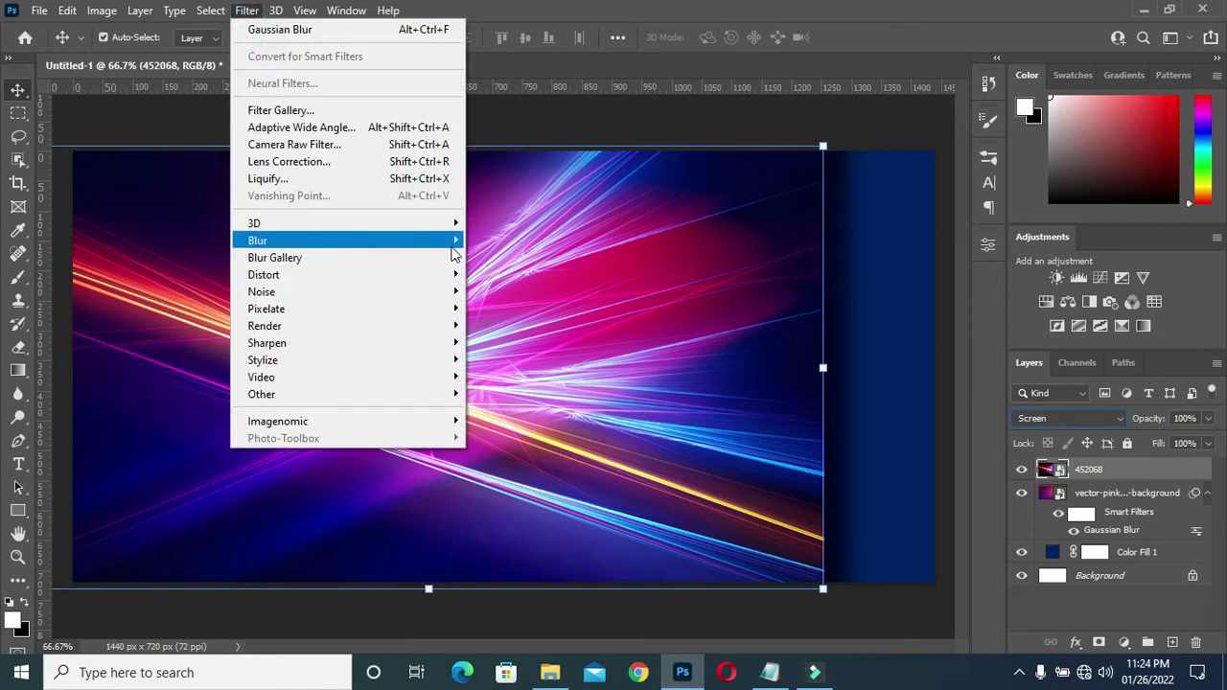
mouse_move(312, 242)
left_click(518, 305)
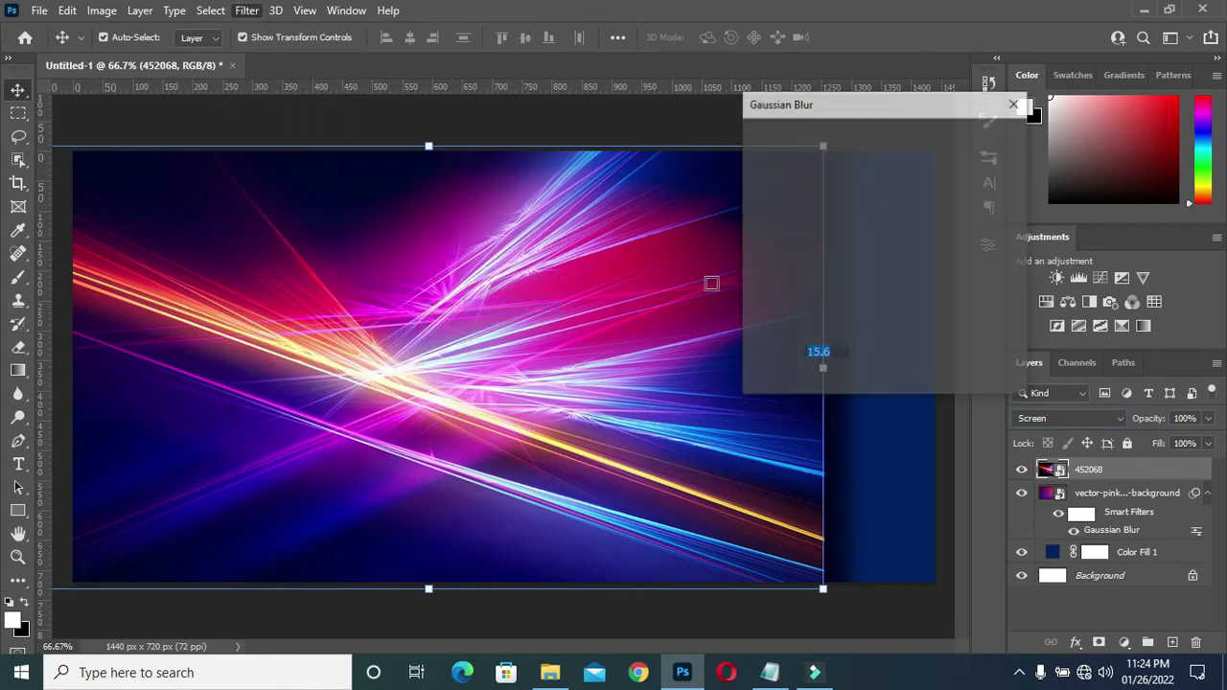
type("12.")
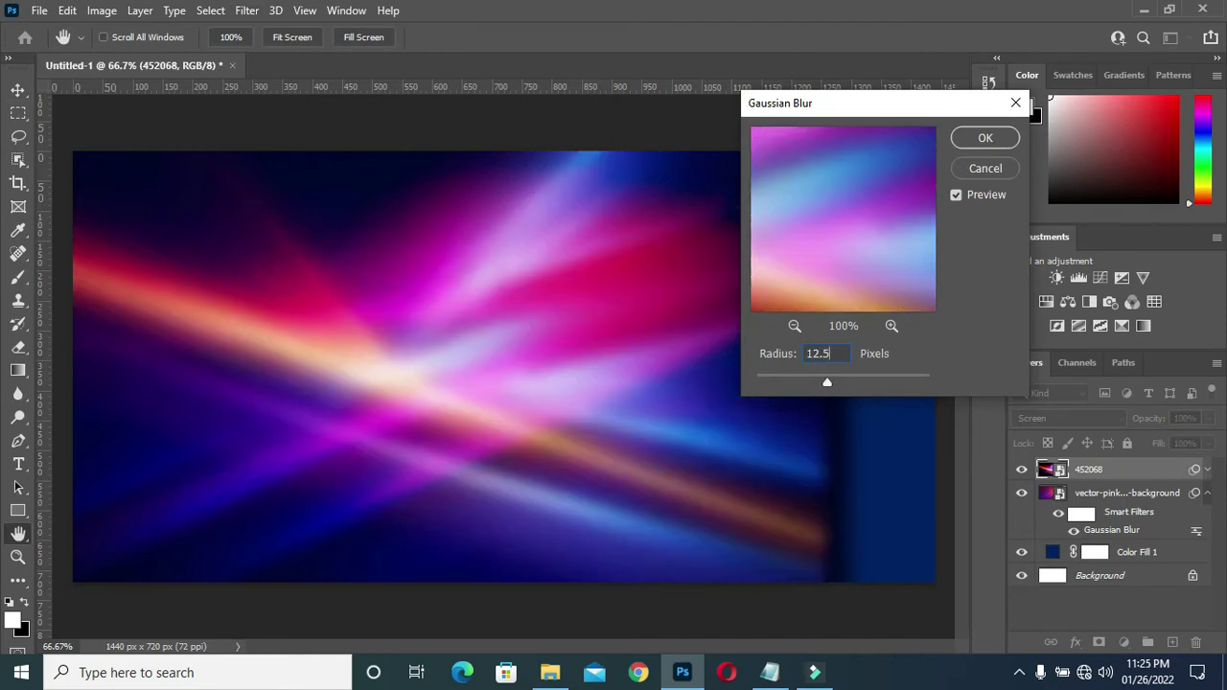
left_click(985, 139)
key("v")
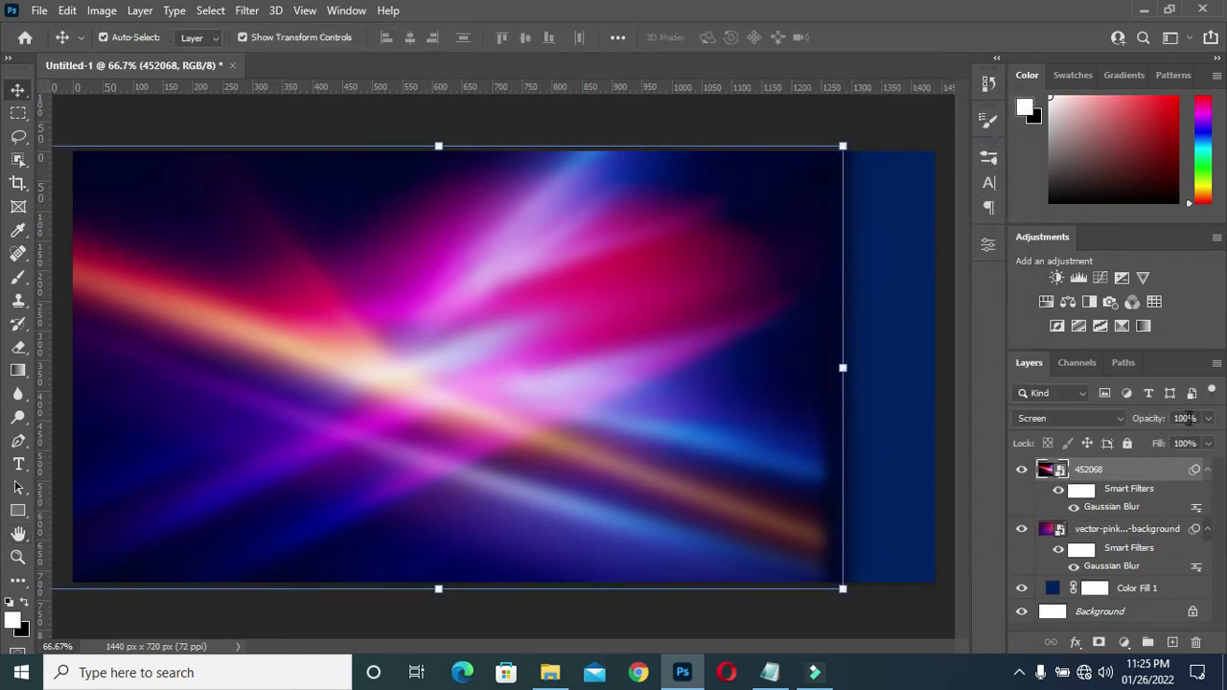
Reduce the 452068 layer's opacity to 60% and deselect the layer
left_click(1194, 418)
type("75")
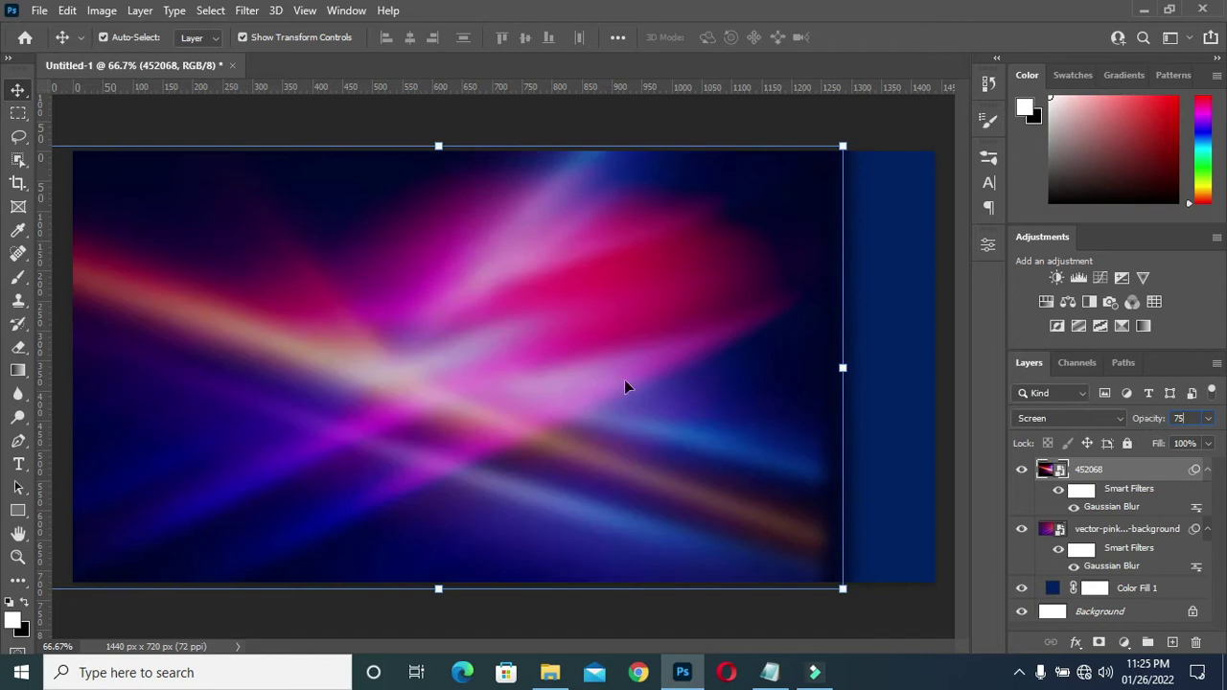
left_click_drag(1157, 422, 1152, 423)
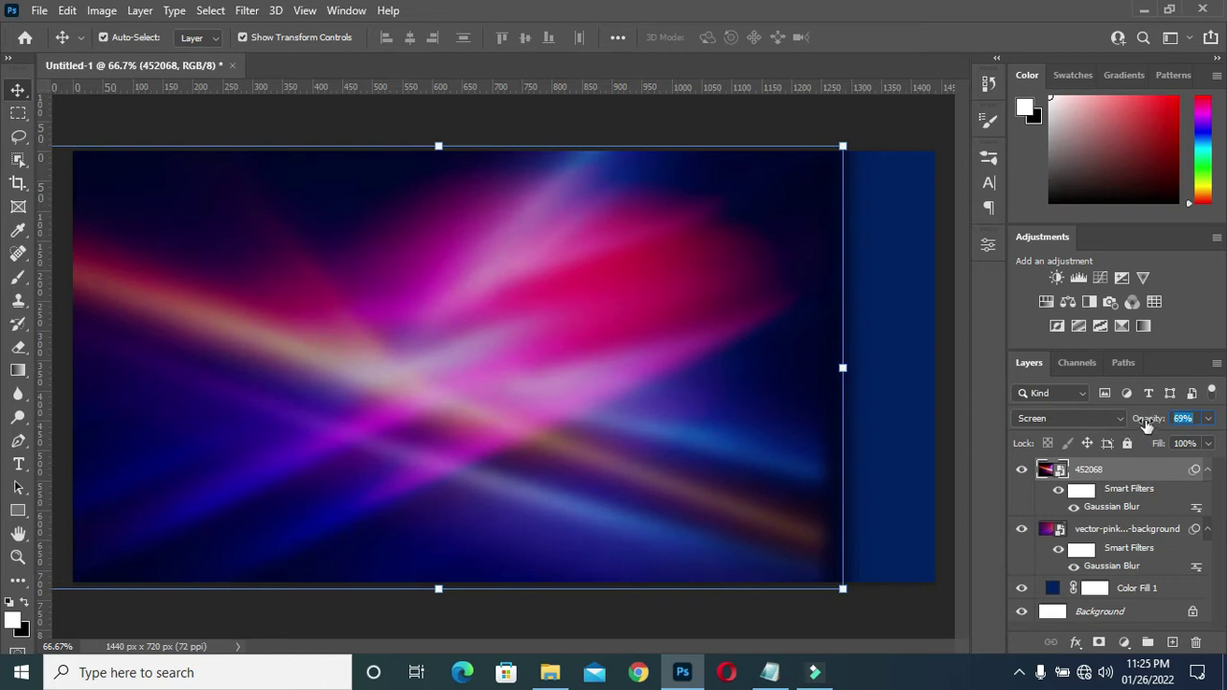
type("60")
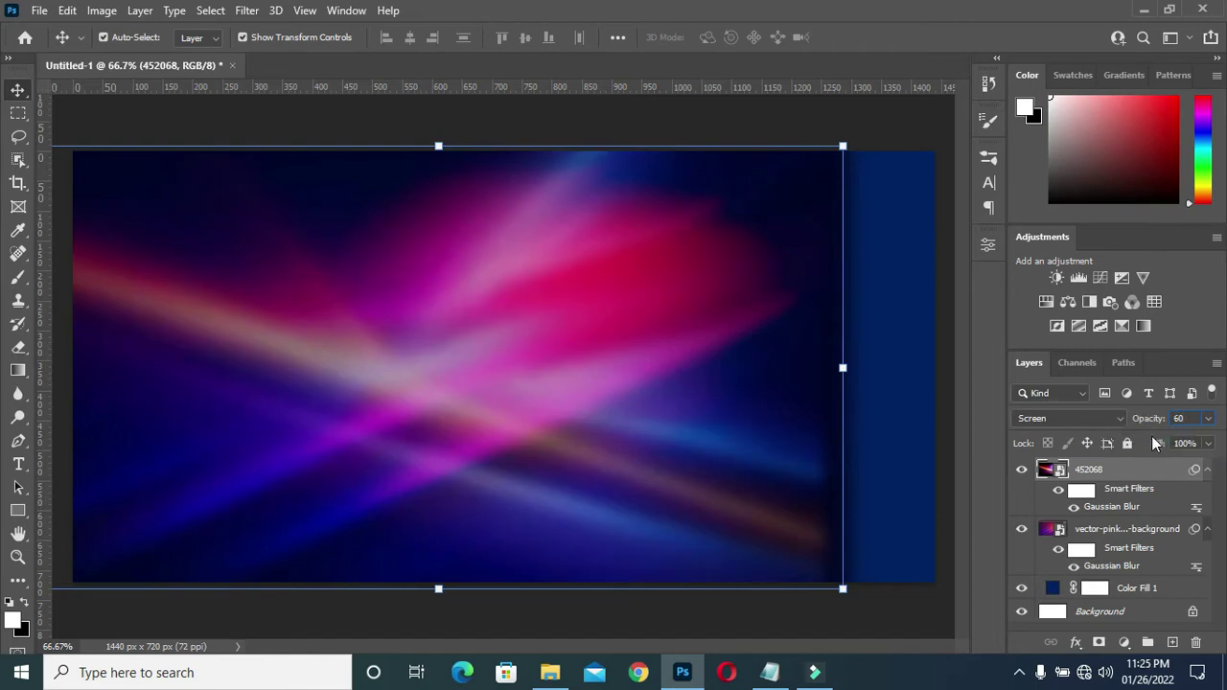
left_click(911, 607)
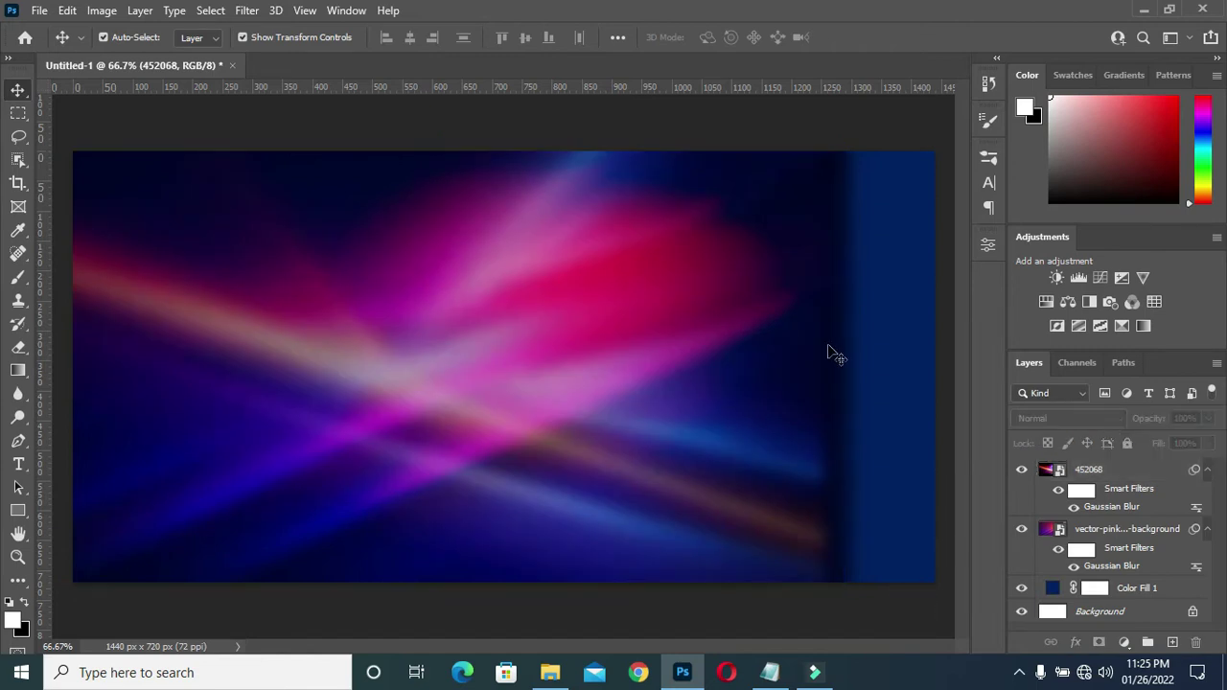
scroll(690, 274, "down", 1)
scroll(337, 447, "down", 1)
scroll(351, 431, "up", 1)
scroll(322, 448, "down", 1)
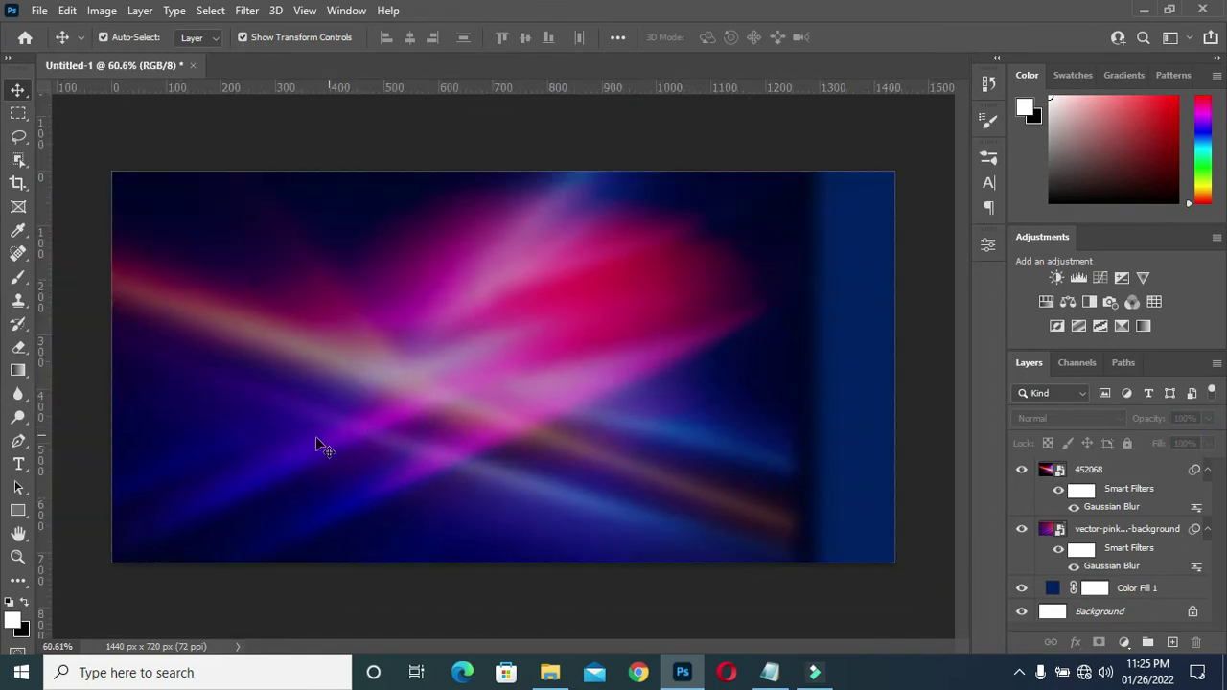
scroll(310, 436, "up", 1)
scroll(346, 426, "down", 1)
scroll(471, 413, "down", 1)
Collapse the smart filter lists of the 452068 and pink and purple background layers
mouse_move(550, 664)
left_click(1209, 470)
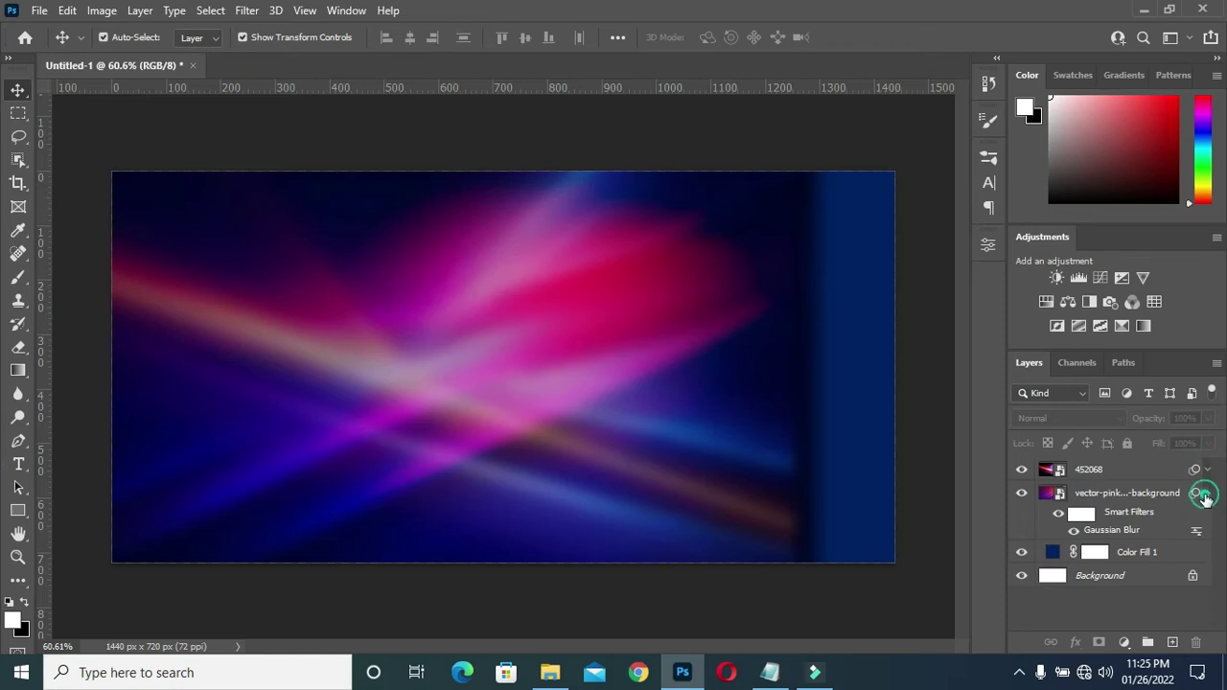
left_click(1207, 494)
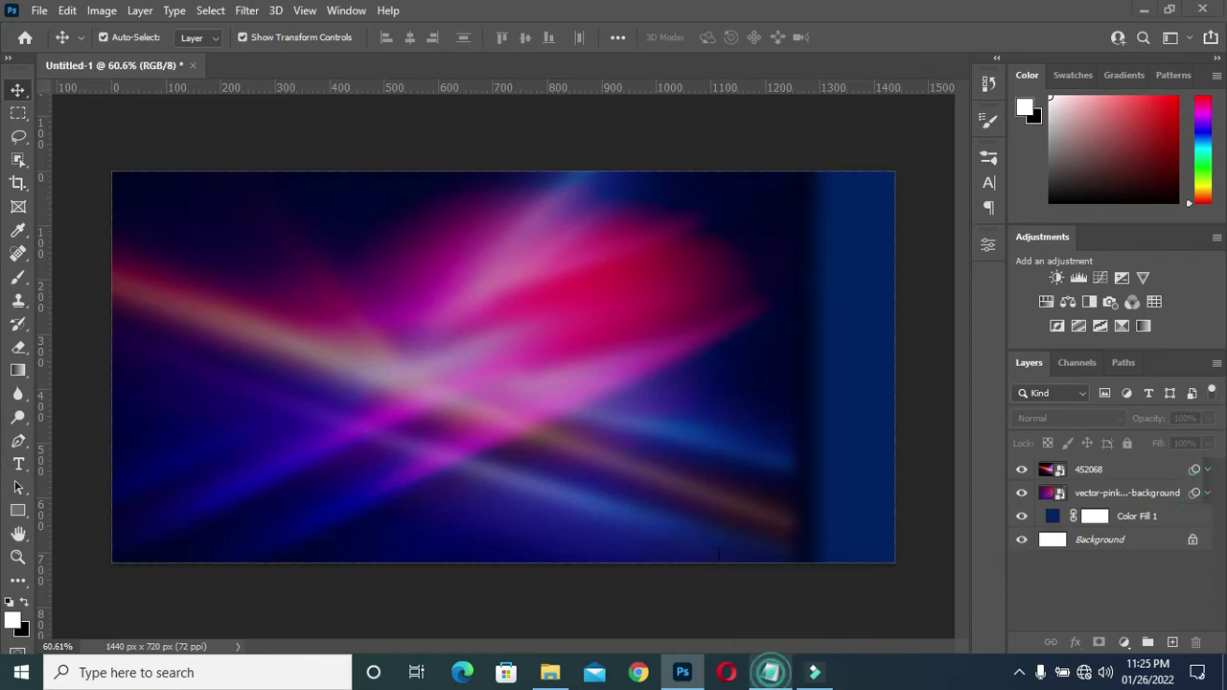
Copy the line "DE EARNEST FERVENT PRAYER" from the Text file in Notepad and return to Photoshop
left_click(770, 672)
left_click(443, 273)
key("ctrl+shift+Left")
key("ctrl+shift+Left")
key("ctrl+shift+Left")
key("ctrl+shift+Left")
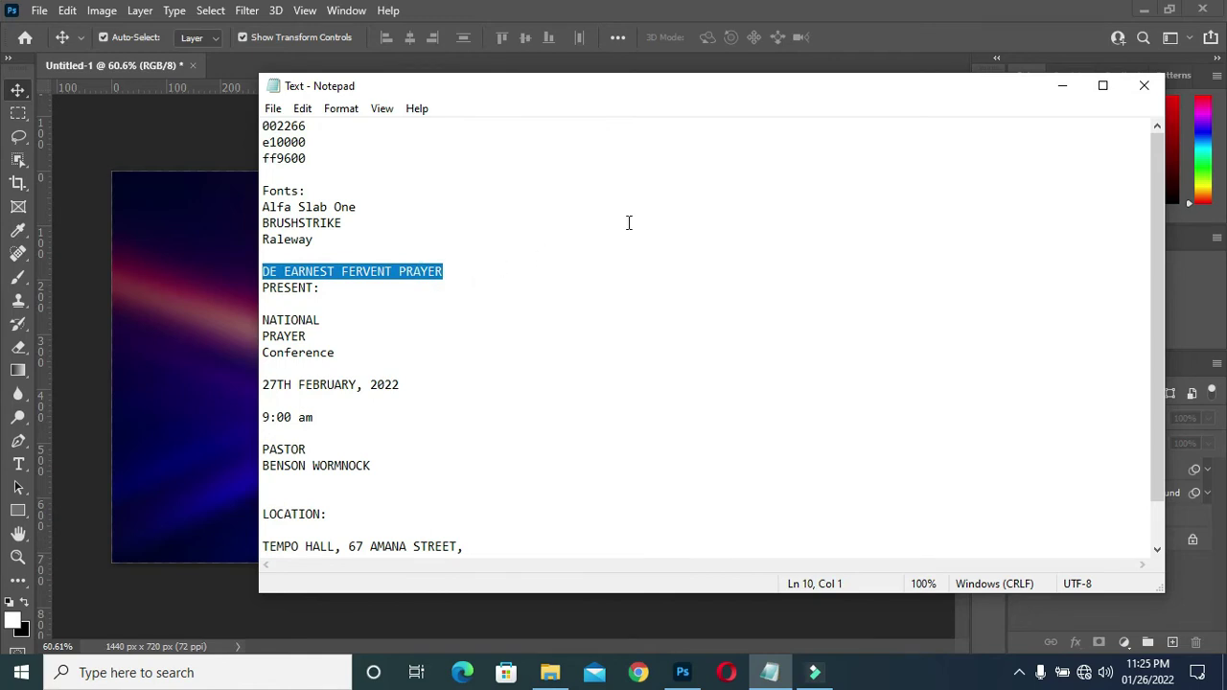
left_click(1062, 85)
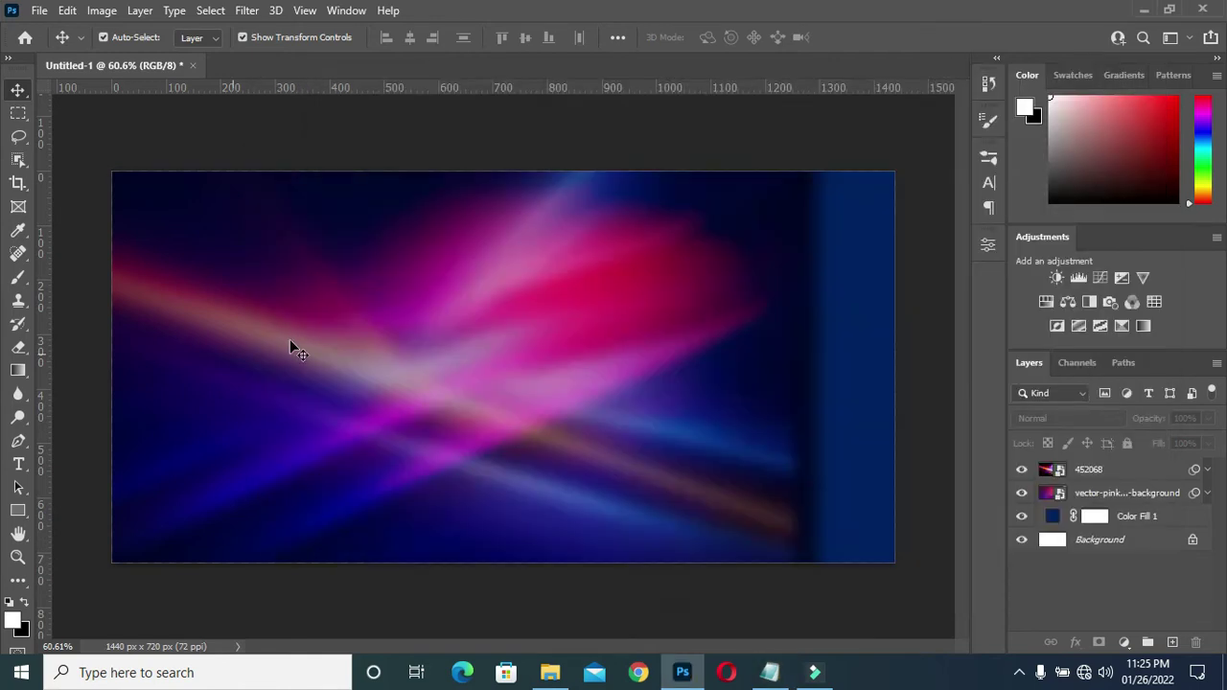
Add a text layer with the copied line "DE EARNEST FERVENT PRAYER" near the canvas's upper-left area
key("t")
scroll(288, 239, "up", 2)
left_click(254, 189)
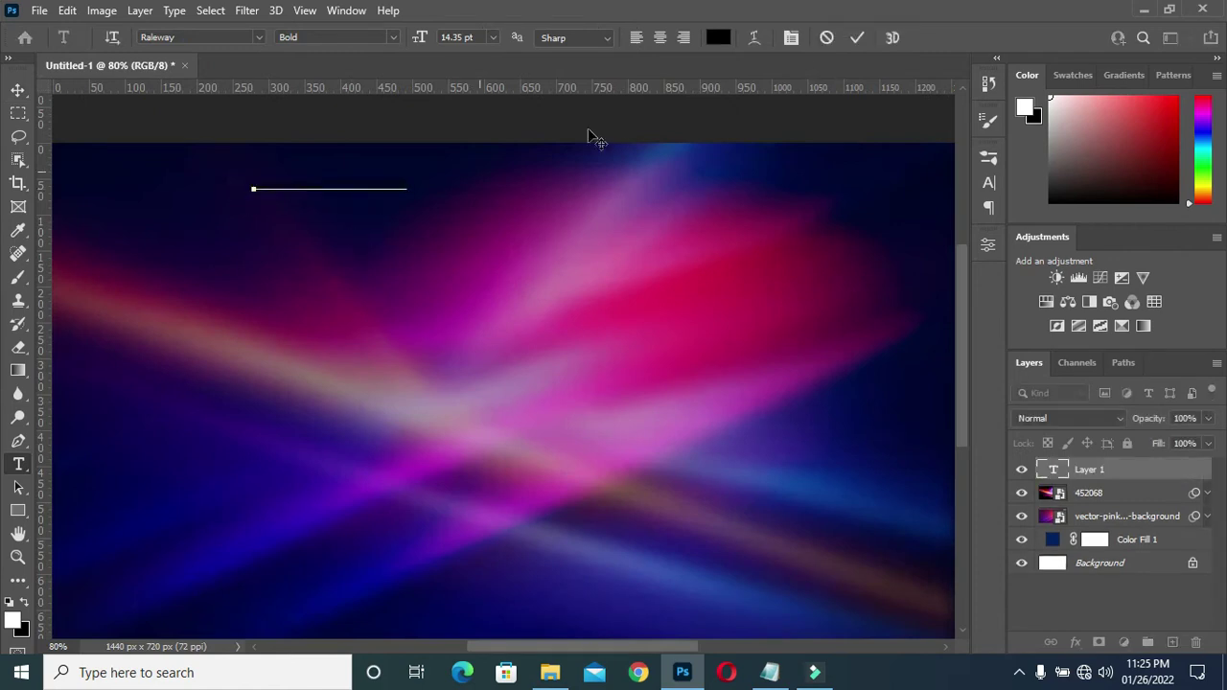
left_click(859, 38)
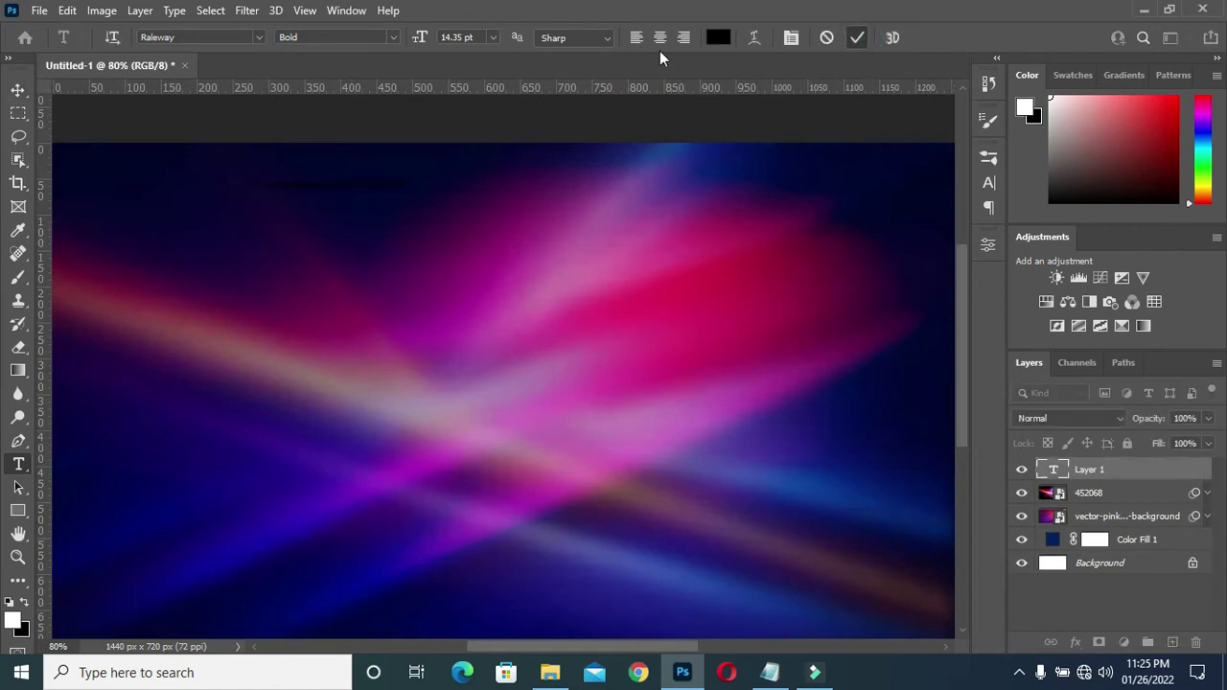
Set the color of the DE EARNEST FERVENT PRAYER text to white (ffffff)
left_click(722, 38)
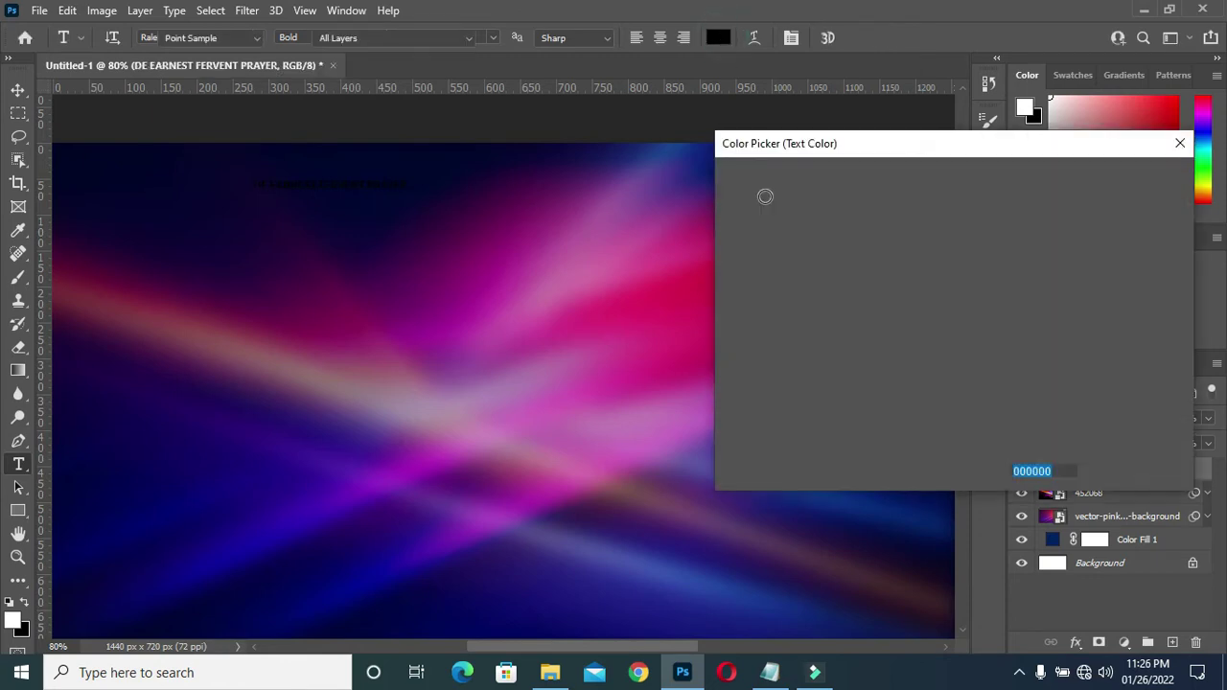
left_click_drag(685, 149, 713, 152)
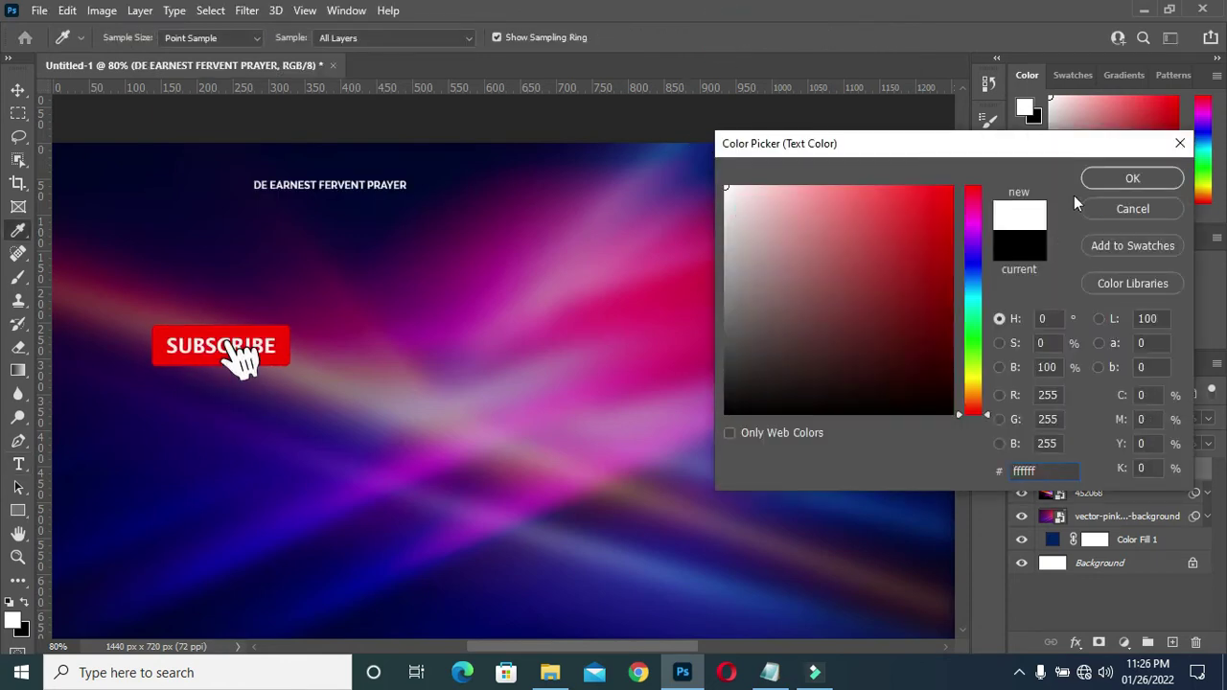
left_click(1098, 182)
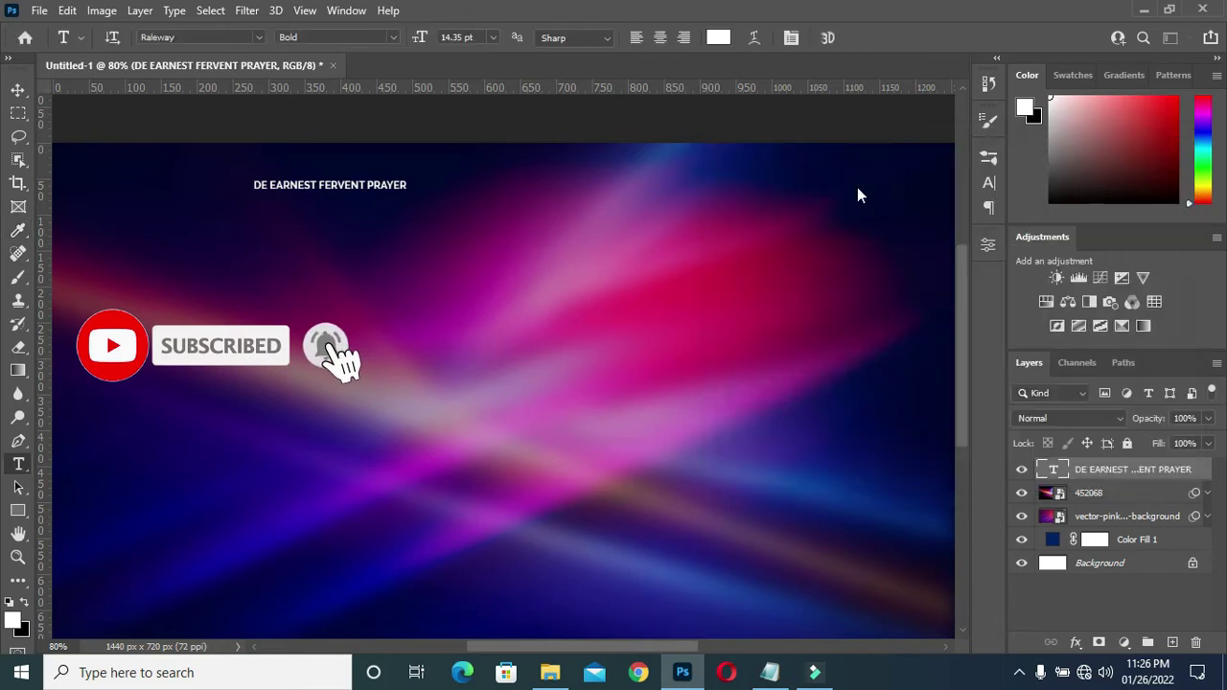
left_click(393, 37)
left_click(329, 187)
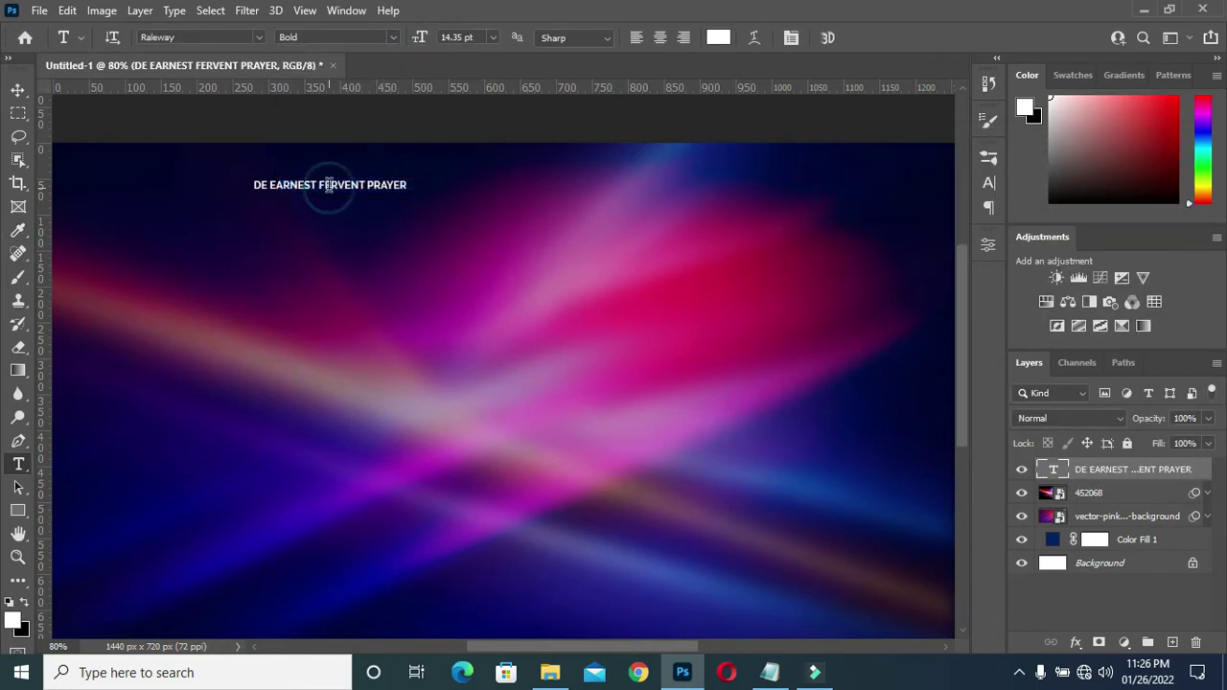
Scale the DE EARNEST FERVENT PRAYER text to about 176% and move it into the canvas's upper-left corner area
left_click(18, 89)
scroll(410, 195, "up", 1)
scroll(407, 193, "down", 2)
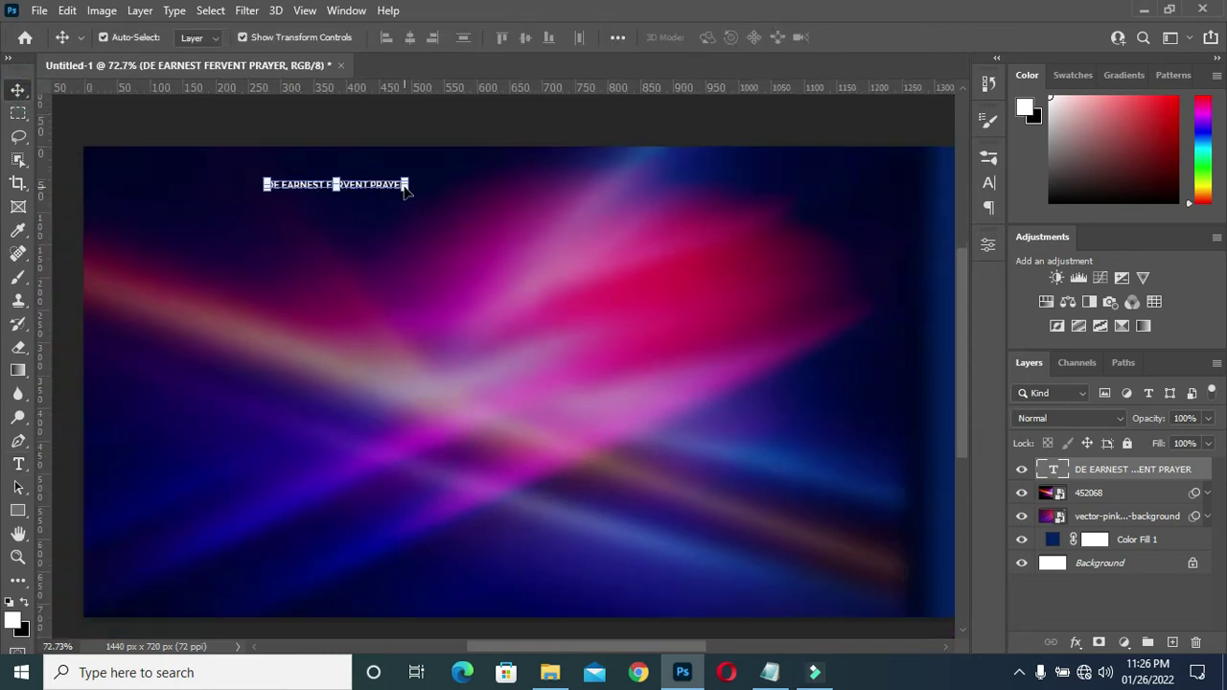
left_click_drag(408, 185, 515, 228)
left_click_drag(430, 192, 294, 189)
left_click(890, 37)
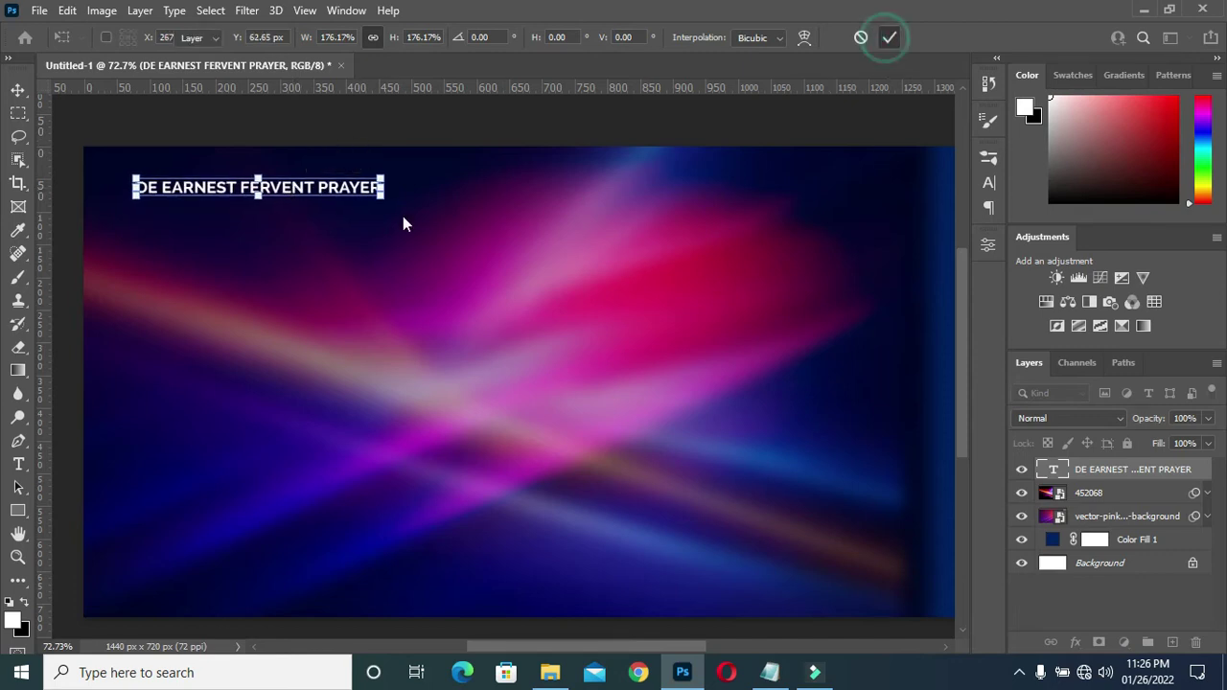
Duplicate the DE EARNEST FERVENT PRAYER text layer directly below the original and select all of the copy's text
left_click_drag(313, 197, 303, 205)
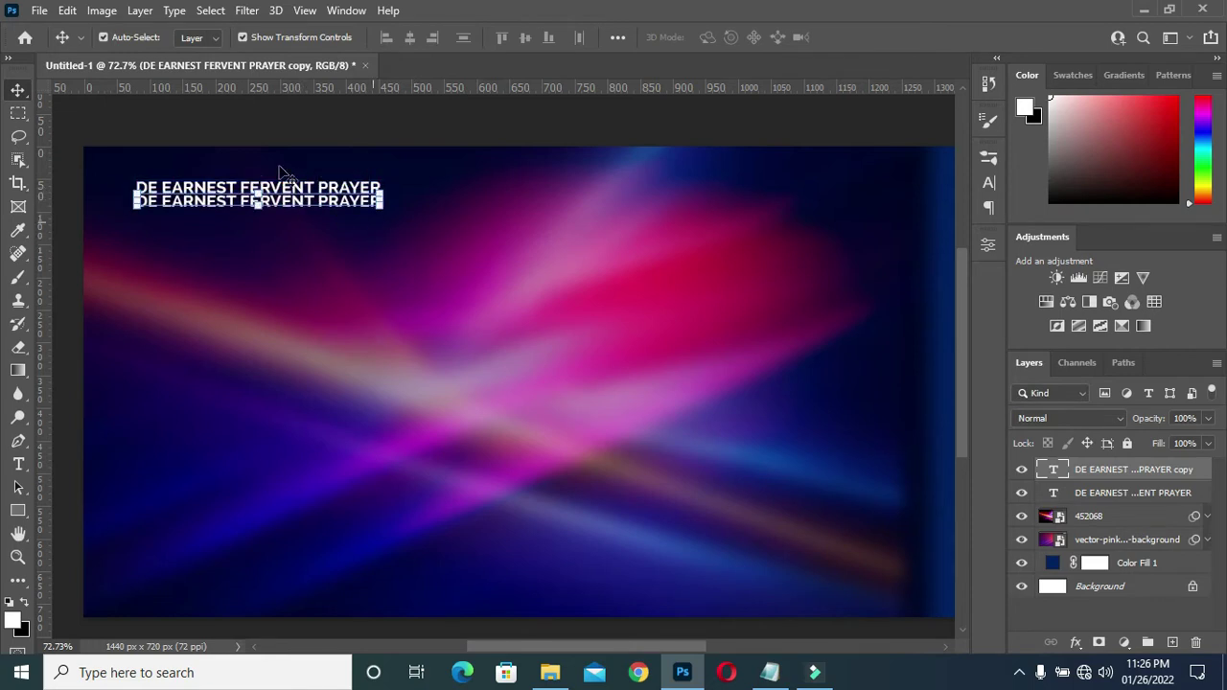
key("t")
left_click(306, 201)
key("ctrl+a")
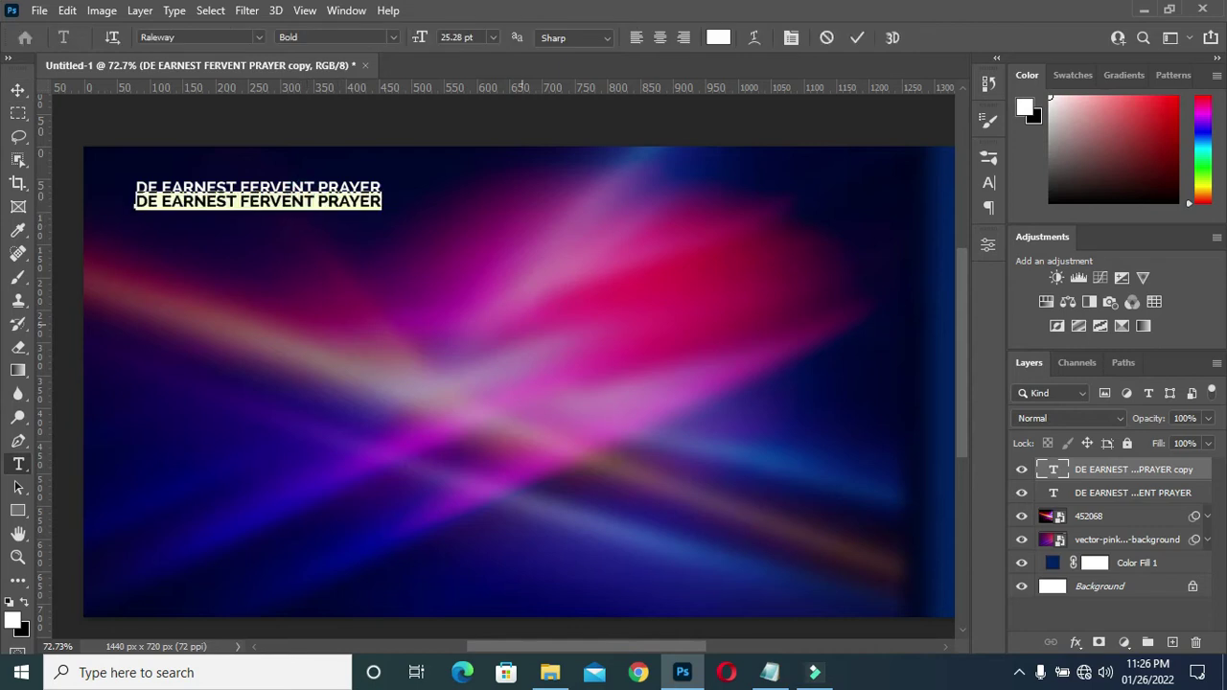
Copy the line "PRESENT:" from the Text file in Notepad and return to Photoshop
left_click(767, 676)
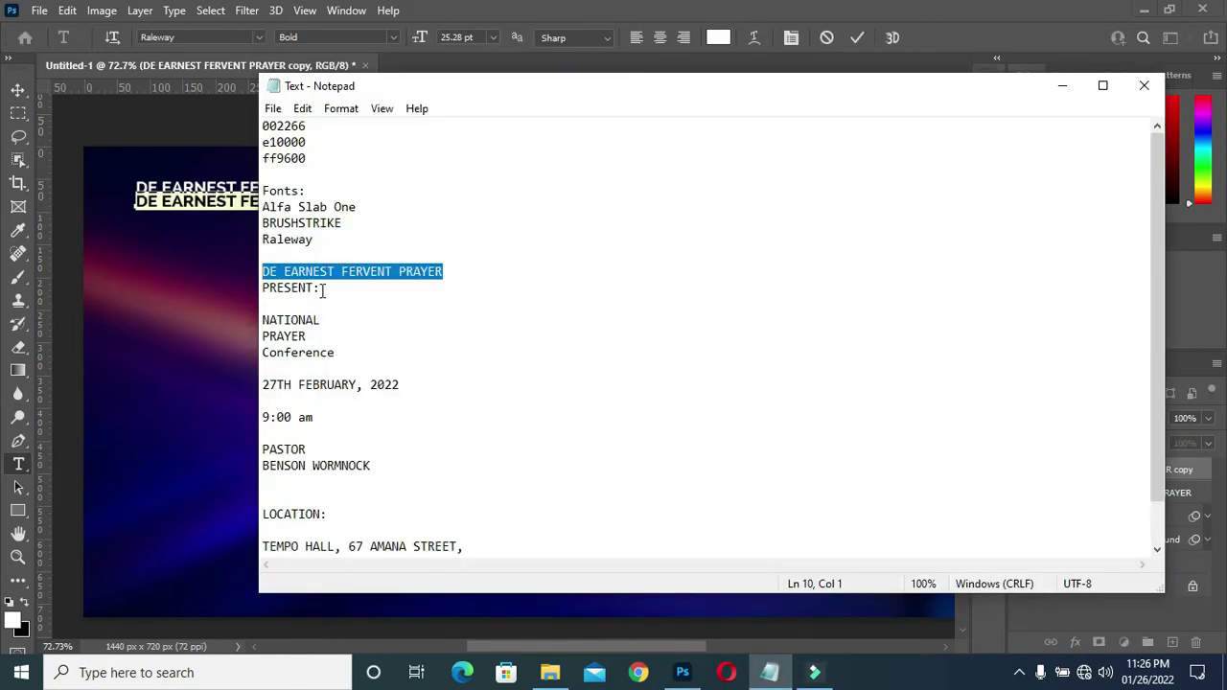
left_click(321, 297)
left_click_drag(324, 290, 262, 289)
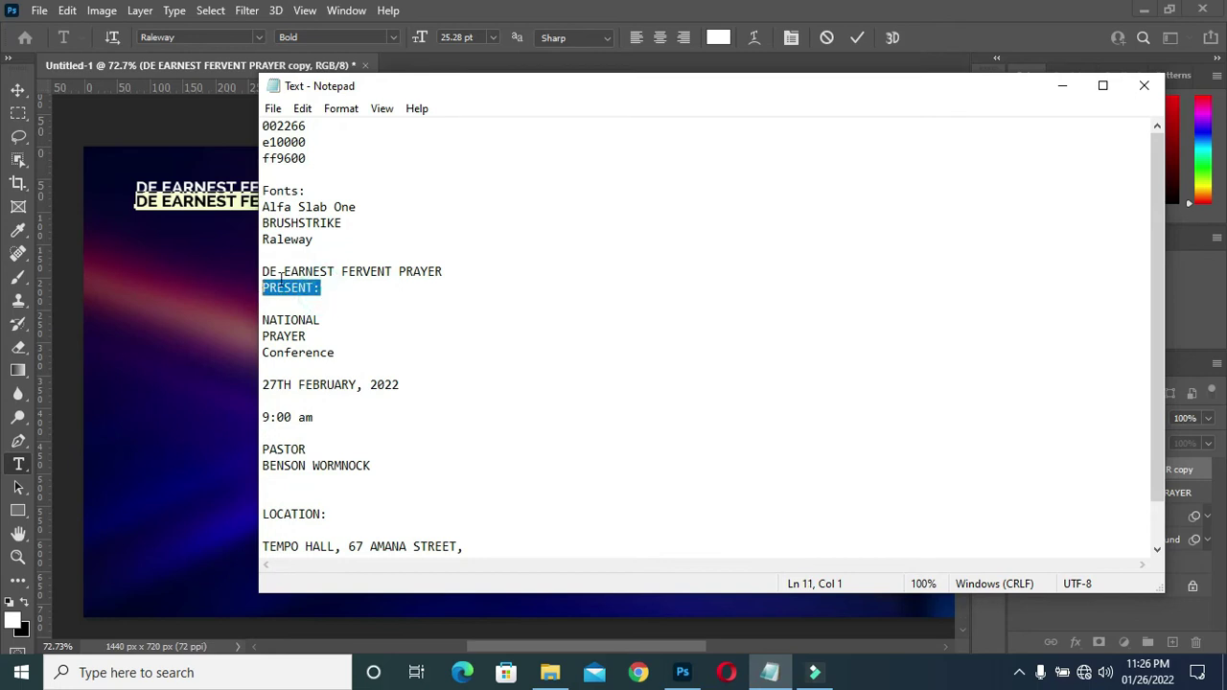
left_click(1062, 86)
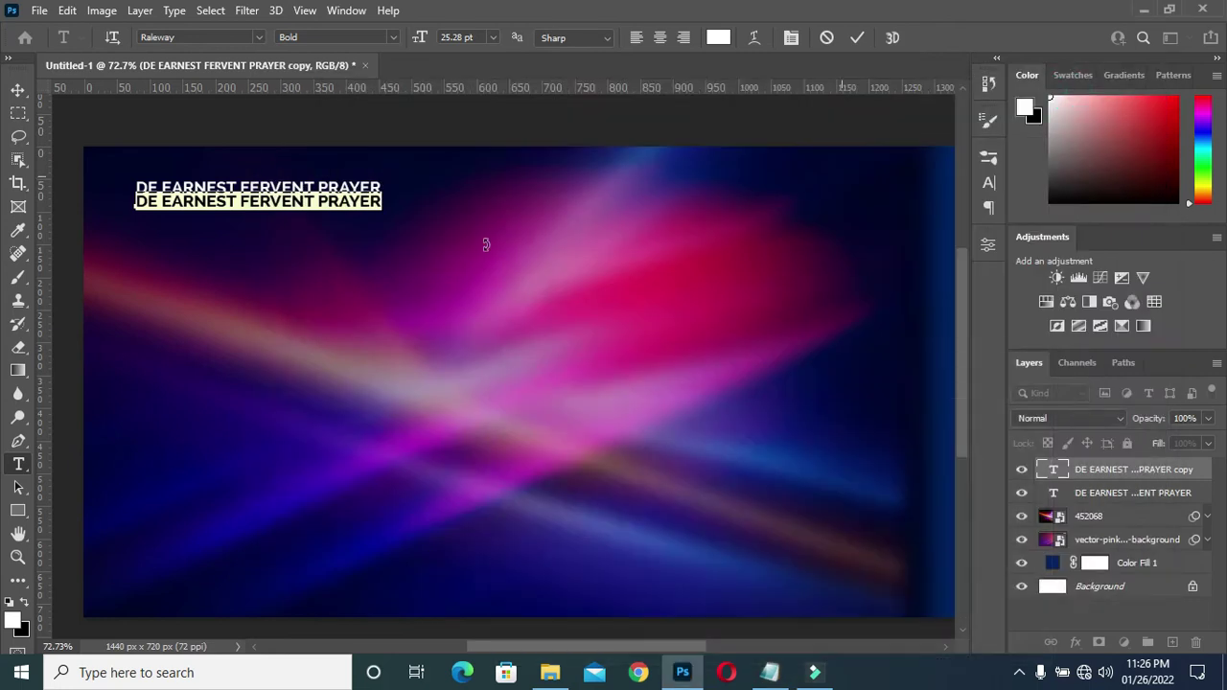
Replace the duplicated line's text with the copied "PRESENT:"
left_click(363, 241)
key("ctrl+a")
key("ctrl+v")
left_click(858, 39)
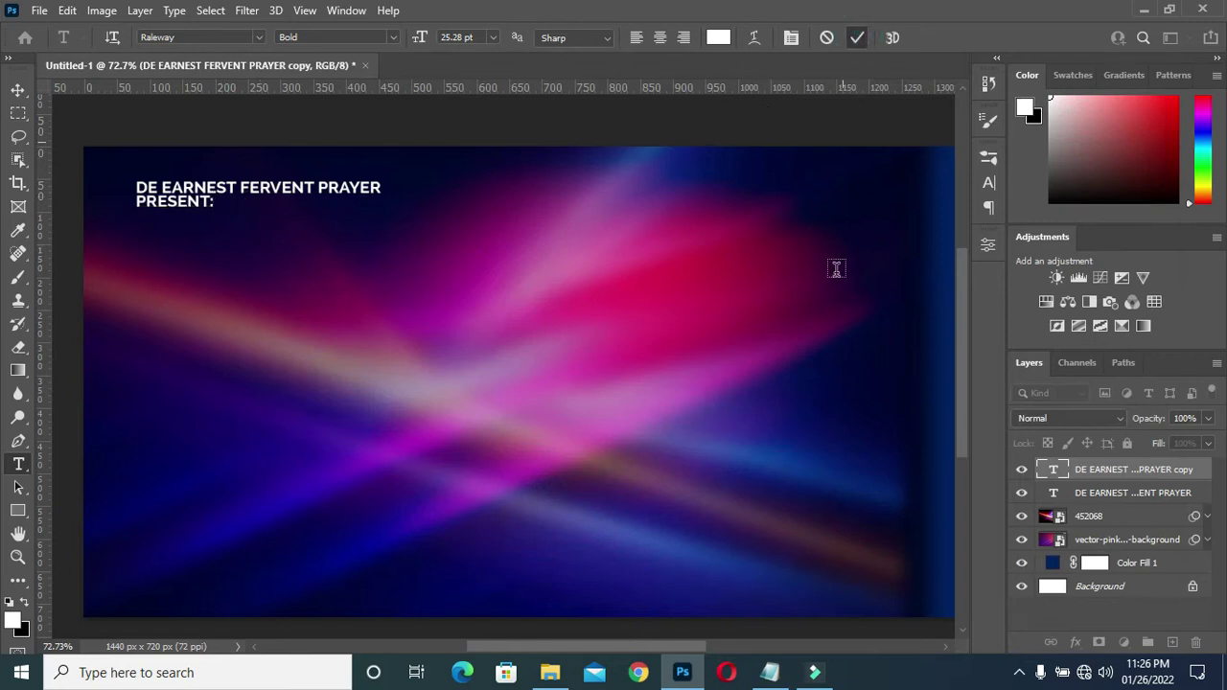
Copy the color code e10000 from the Text file in Notepad and return to Photoshop
left_click(770, 672)
left_click_drag(307, 142, 260, 139)
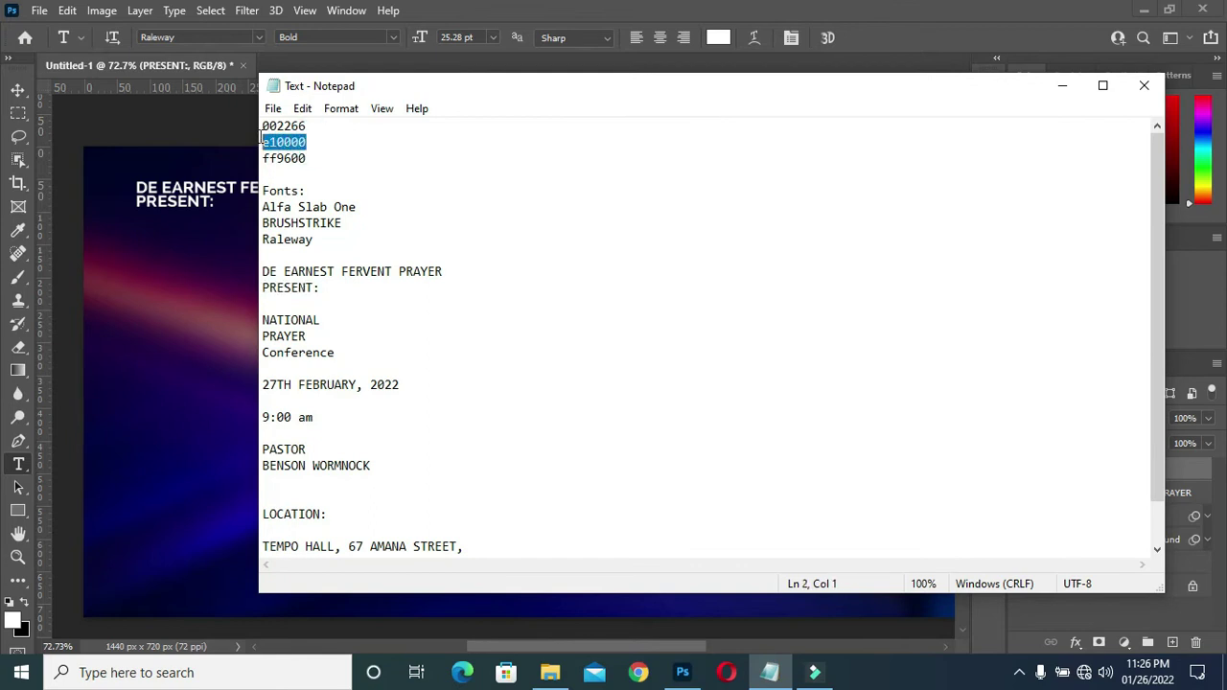
left_click(1063, 85)
Set the PRESENT: text's color to red e10000 and deselect the layer
left_click(718, 38)
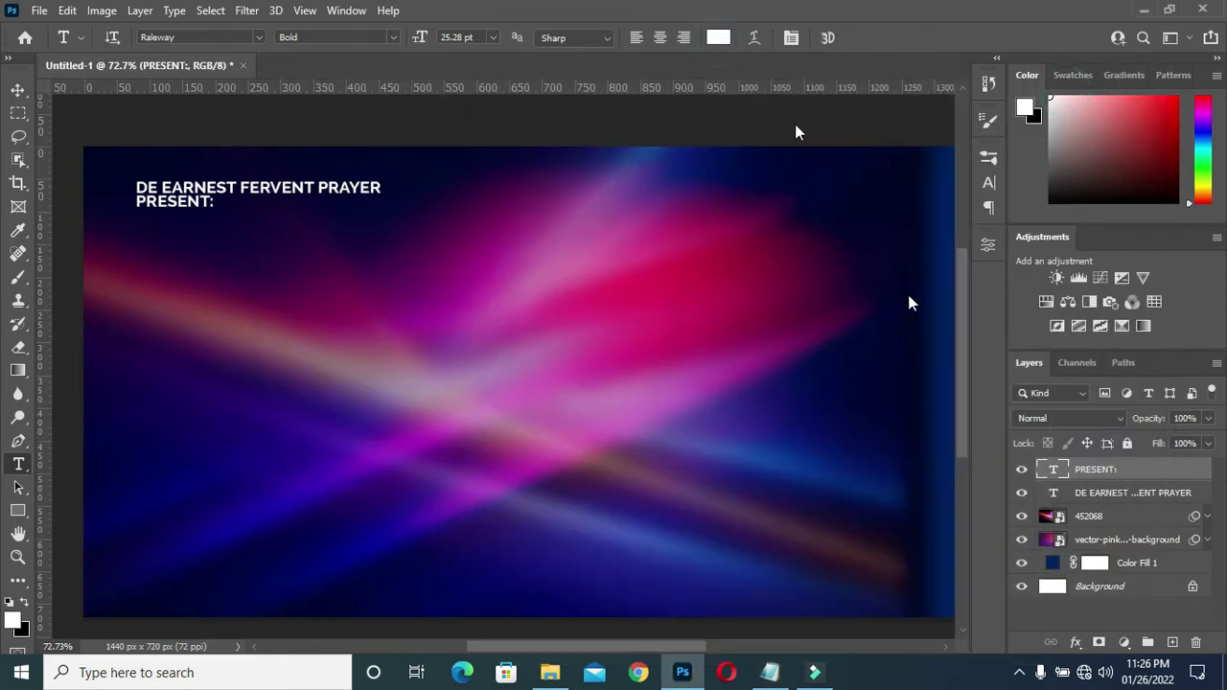
double_click(1045, 464)
key("ctrl+v")
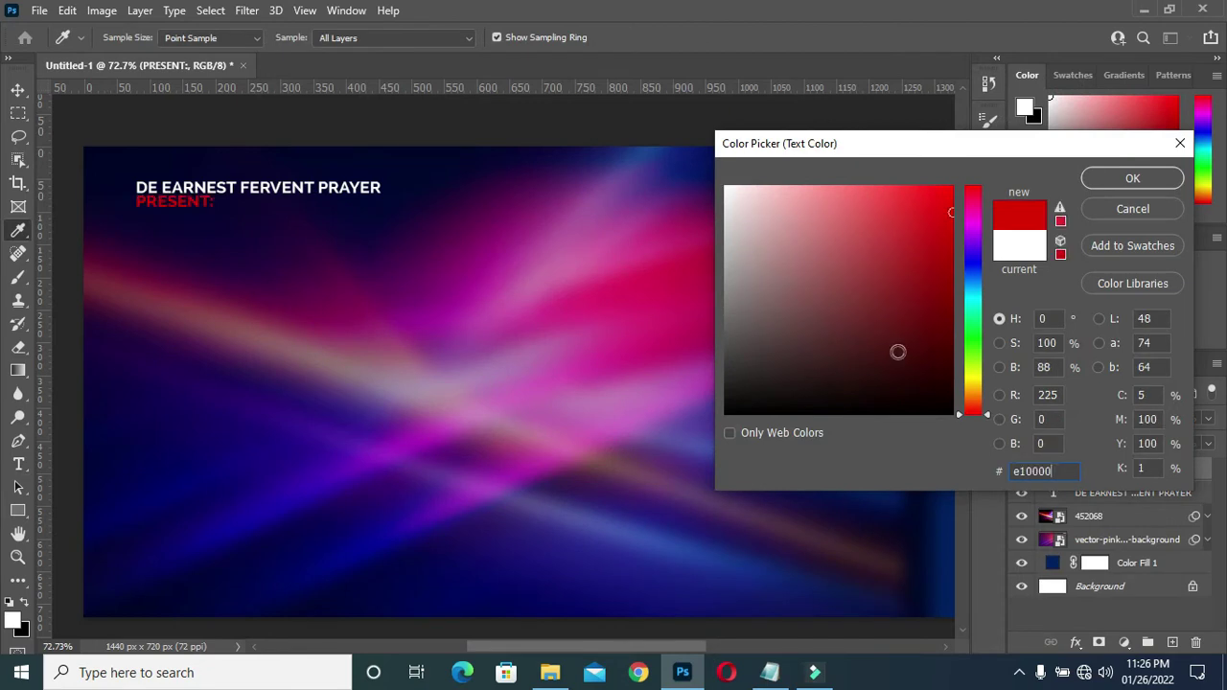
left_click(1132, 179)
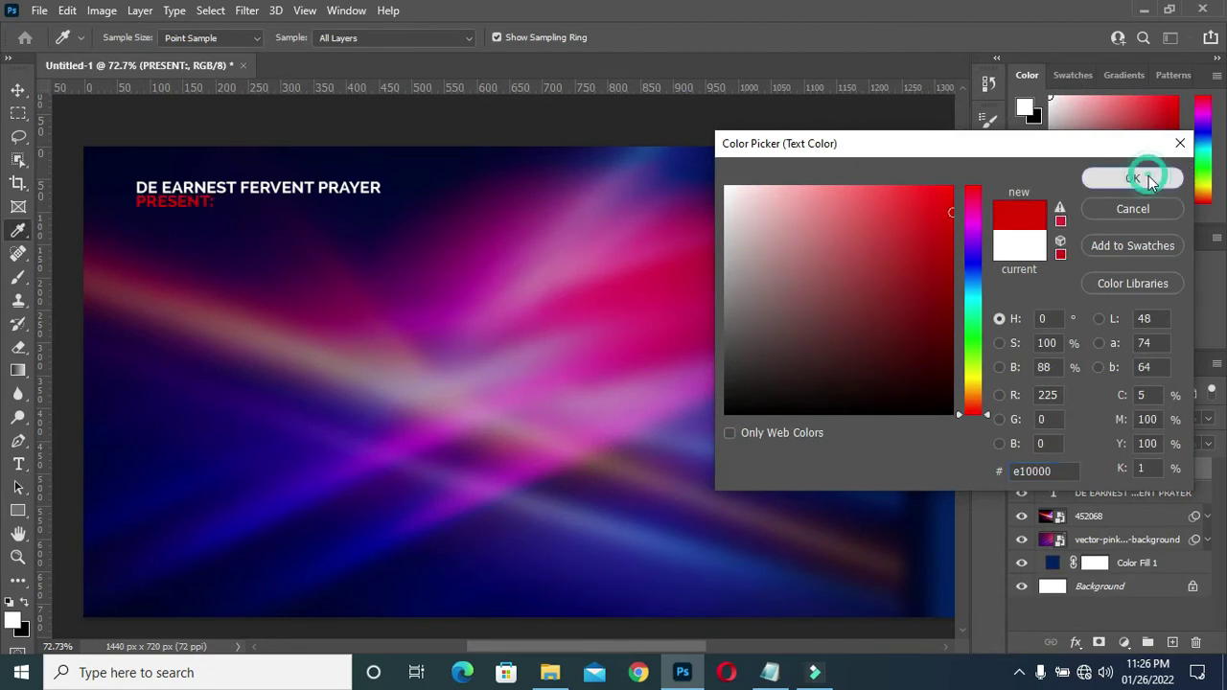
left_click(19, 91)
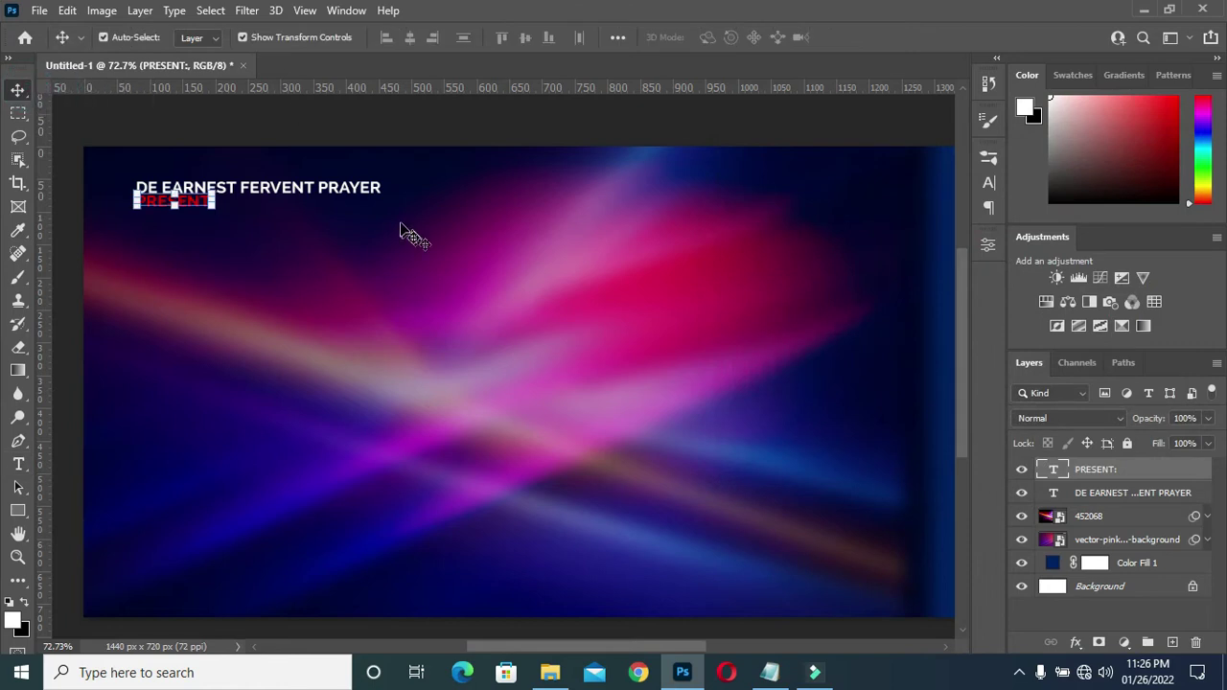
scroll(419, 547, "down", 2)
left_click(397, 614)
scroll(186, 310, "up", 2)
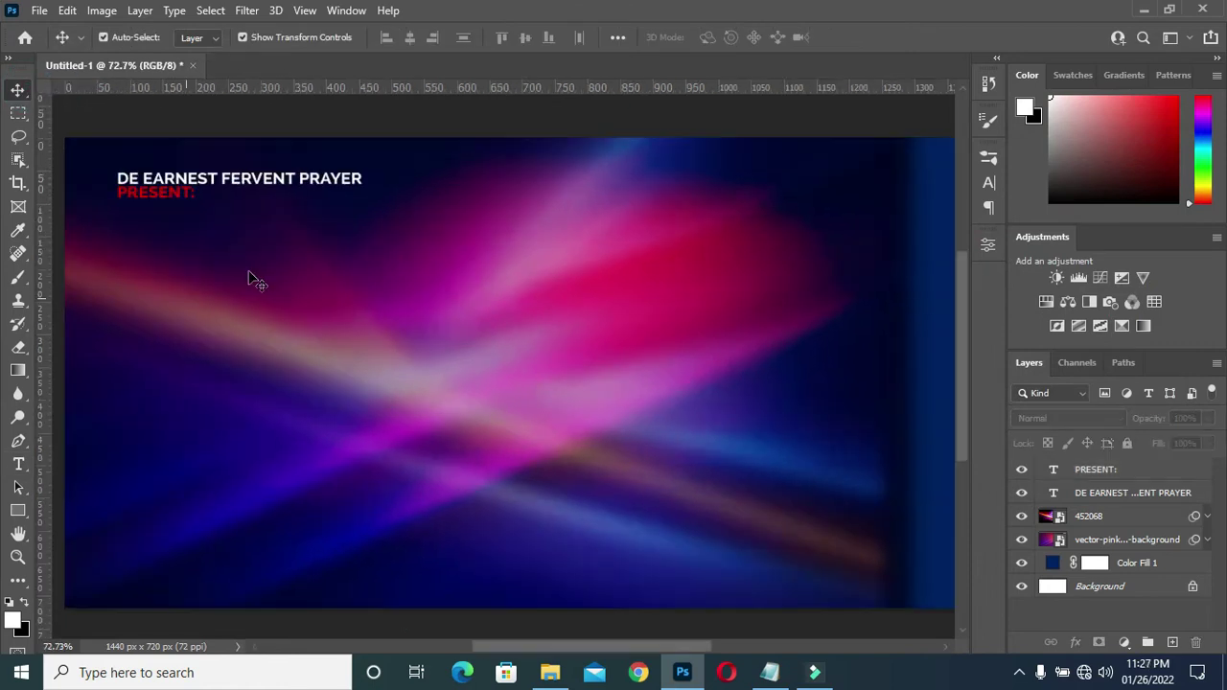
Copy the word "NATIONAL" from the Text file in Notepad and return to Photoshop
left_click(770, 672)
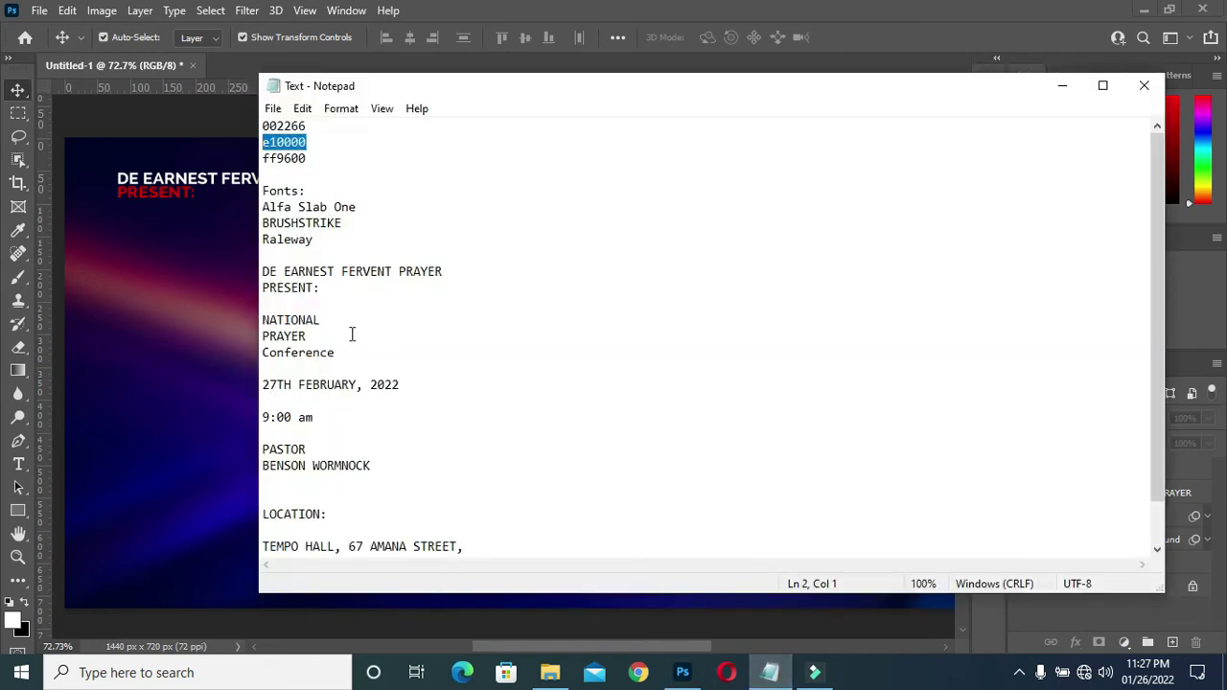
left_click_drag(323, 319, 260, 320)
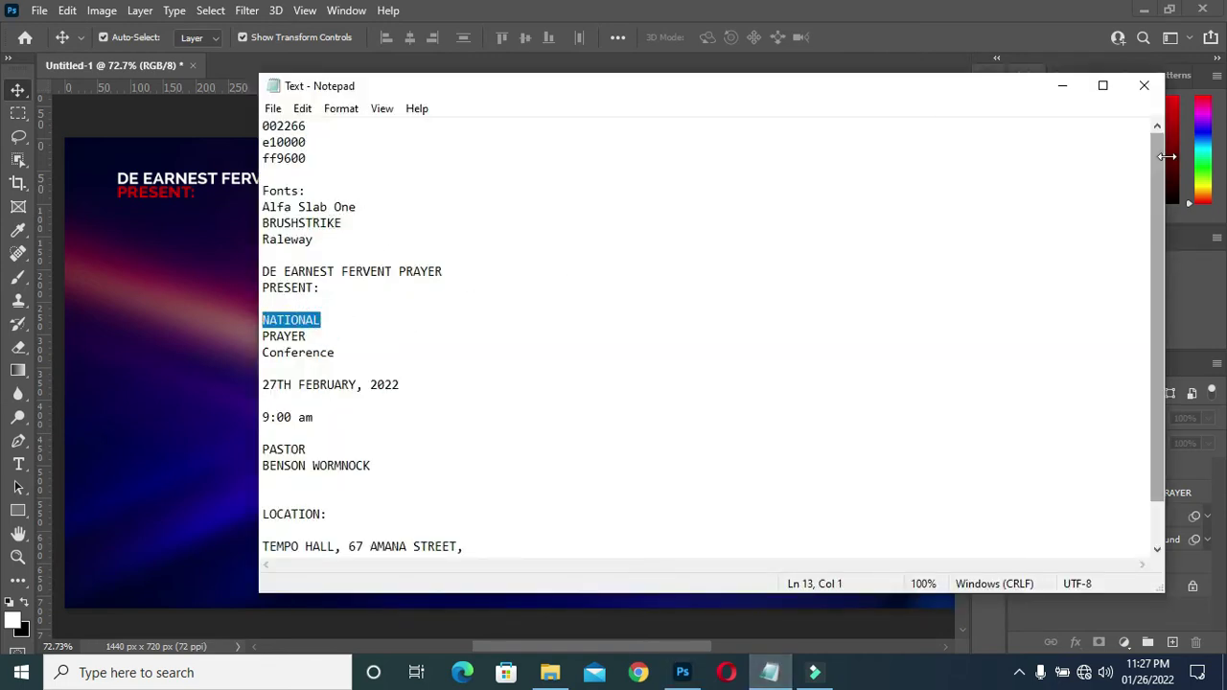
left_click(1062, 86)
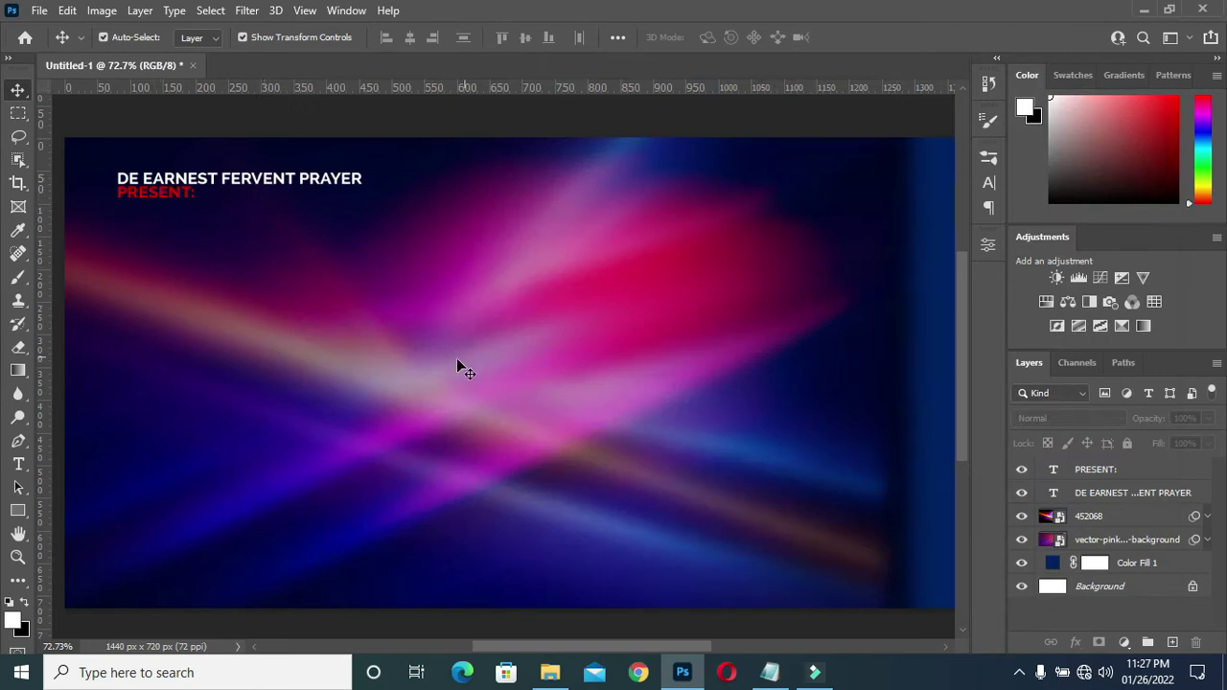
Add a text layer with the copied word "NATIONAL" in the left half of the canvas below the heading lines
key("t")
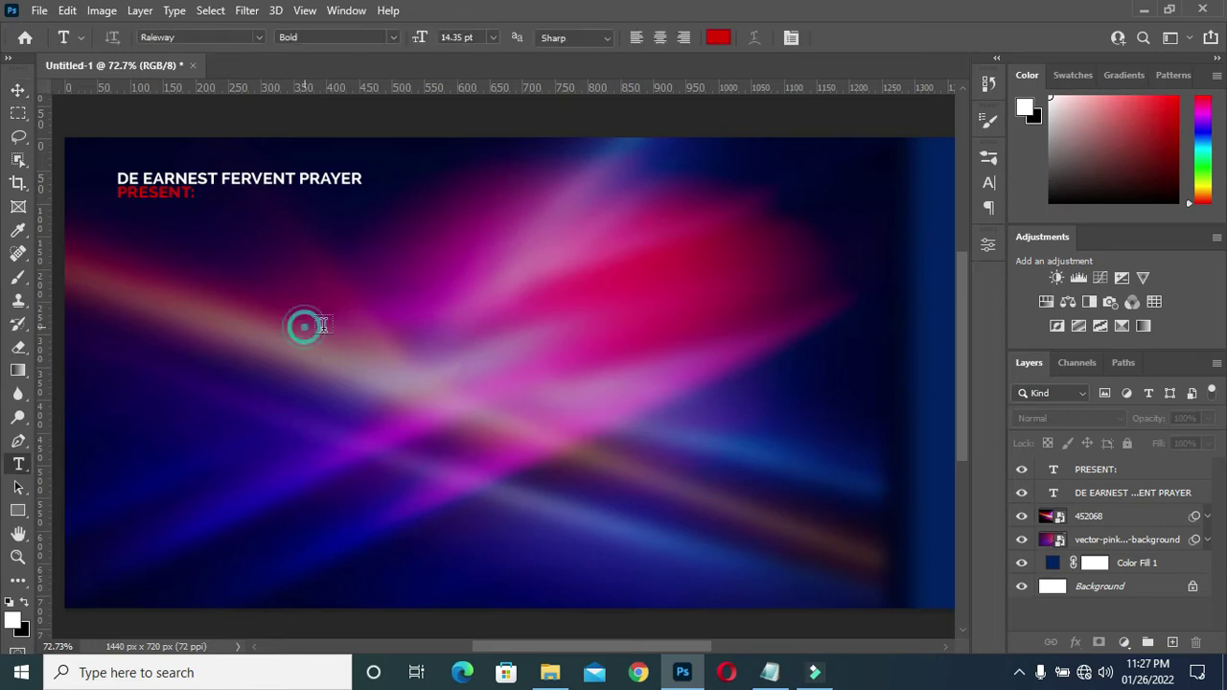
left_click_drag(303, 319, 366, 330)
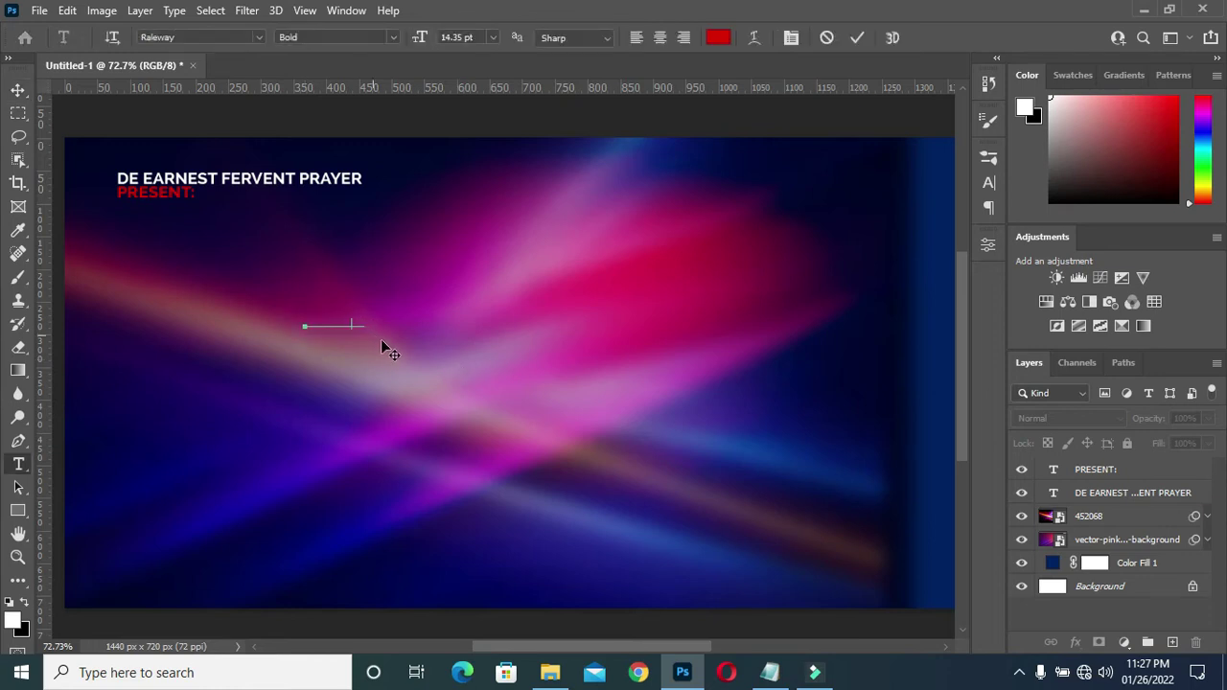
left_click(858, 37)
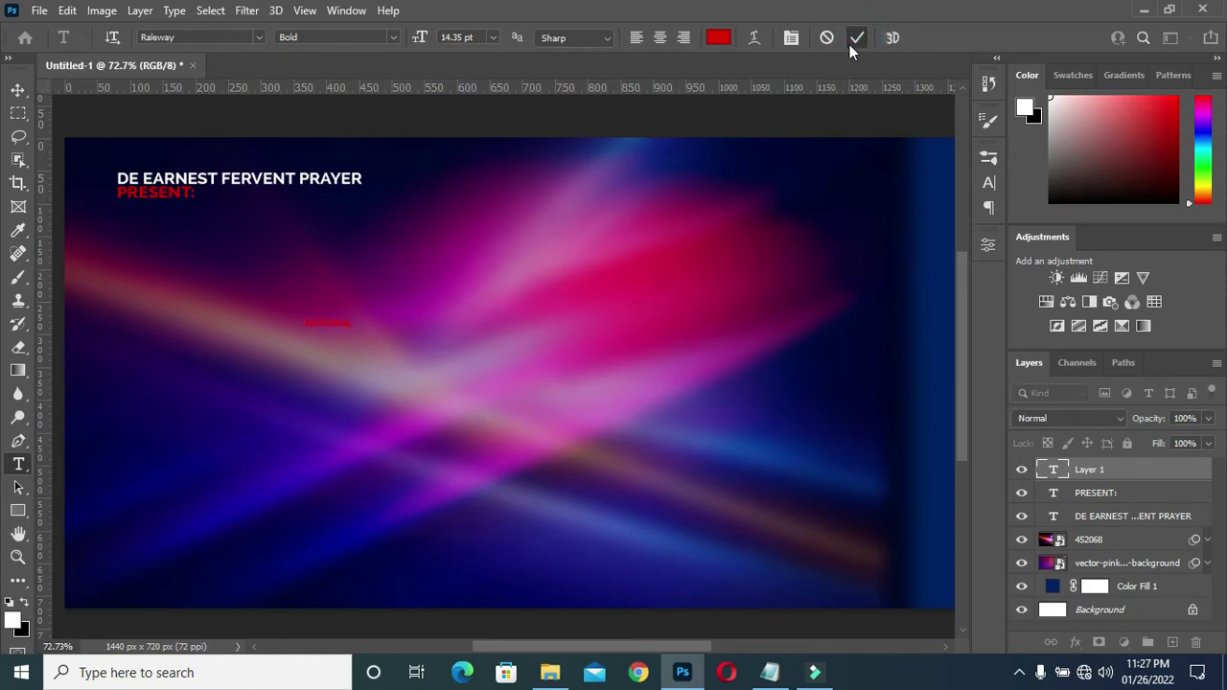
Set the NATIONAL text's color to white (ffffff) and its font to Alfa Slab One
left_click(719, 39)
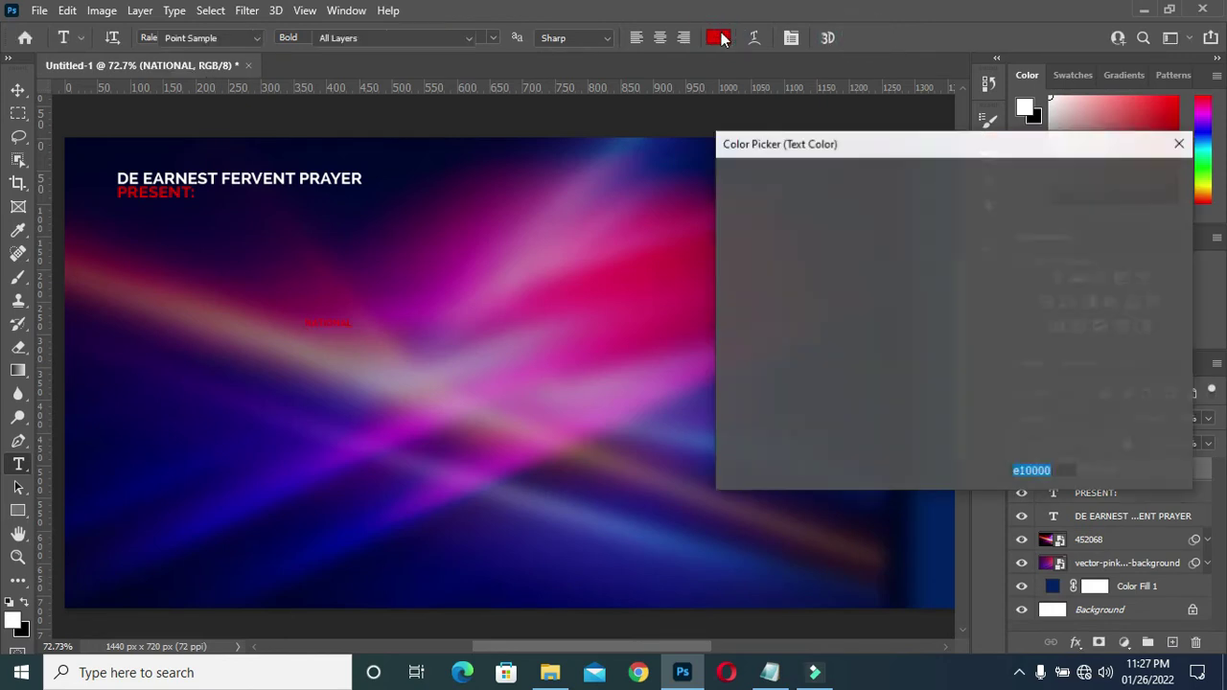
left_click_drag(739, 208, 706, 158)
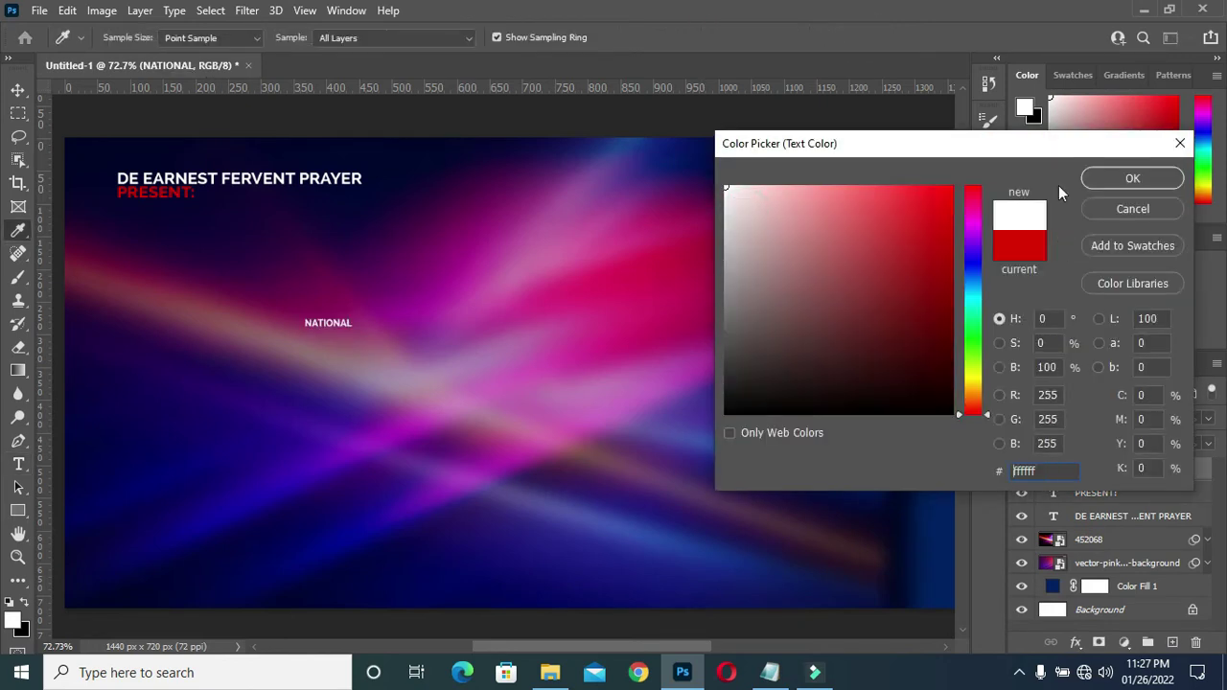
key("Return")
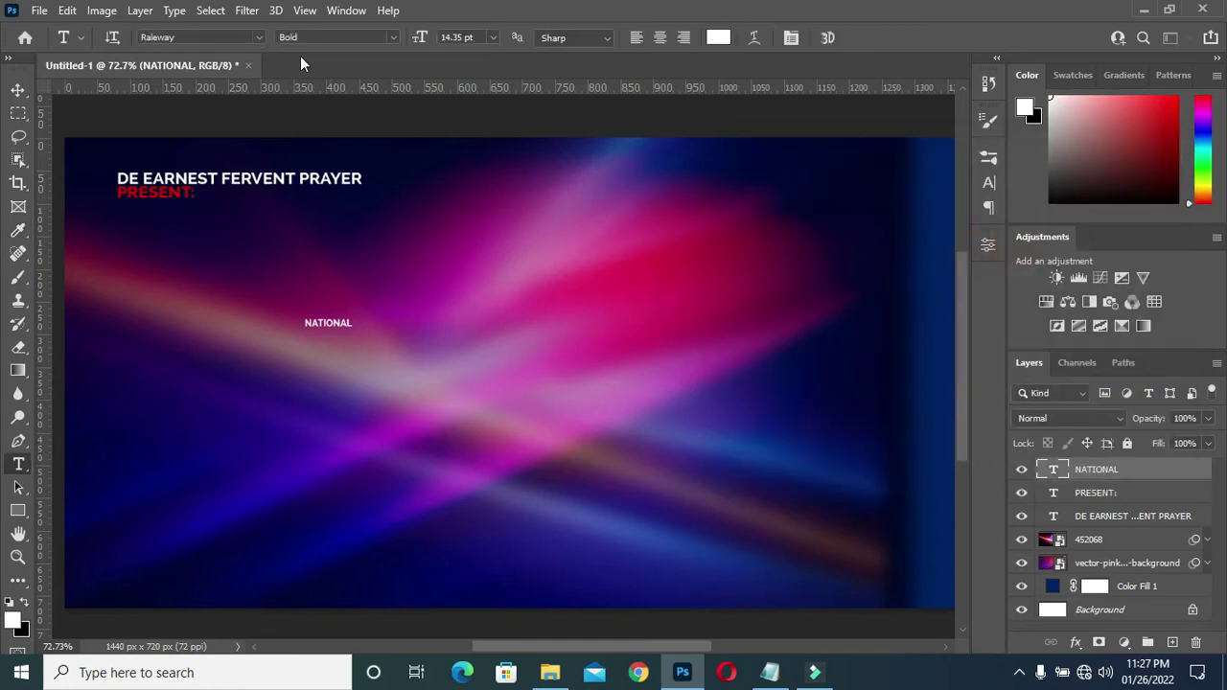
left_click(259, 39)
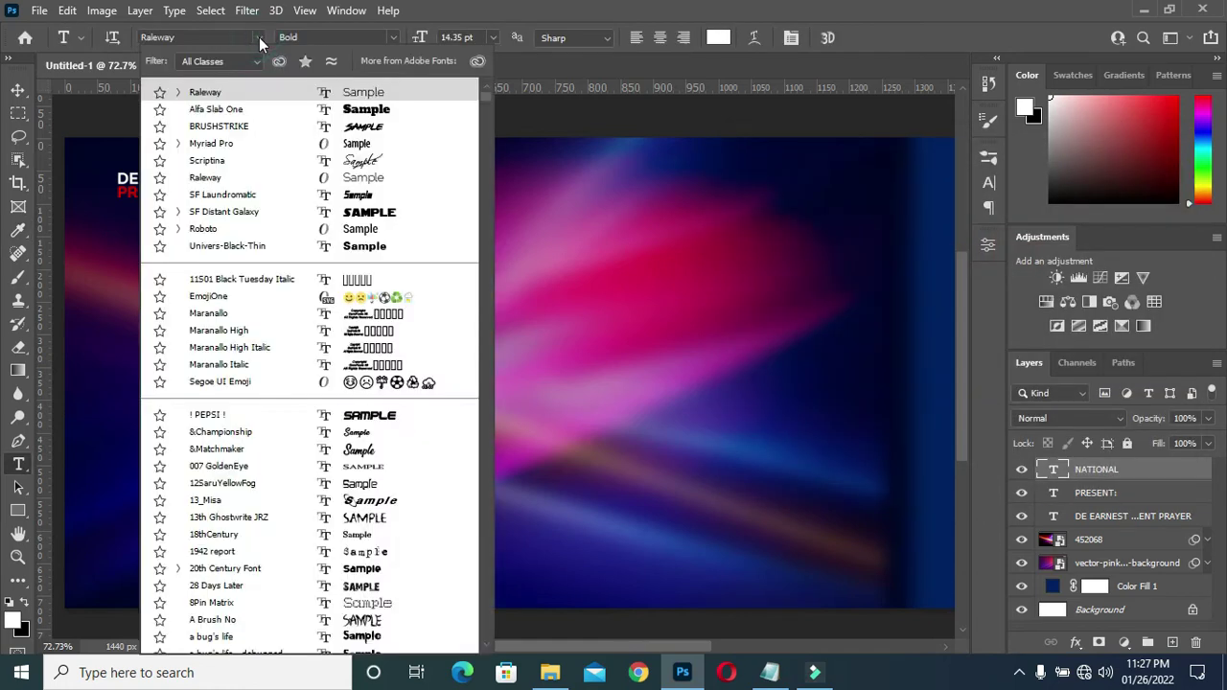
left_click(219, 111)
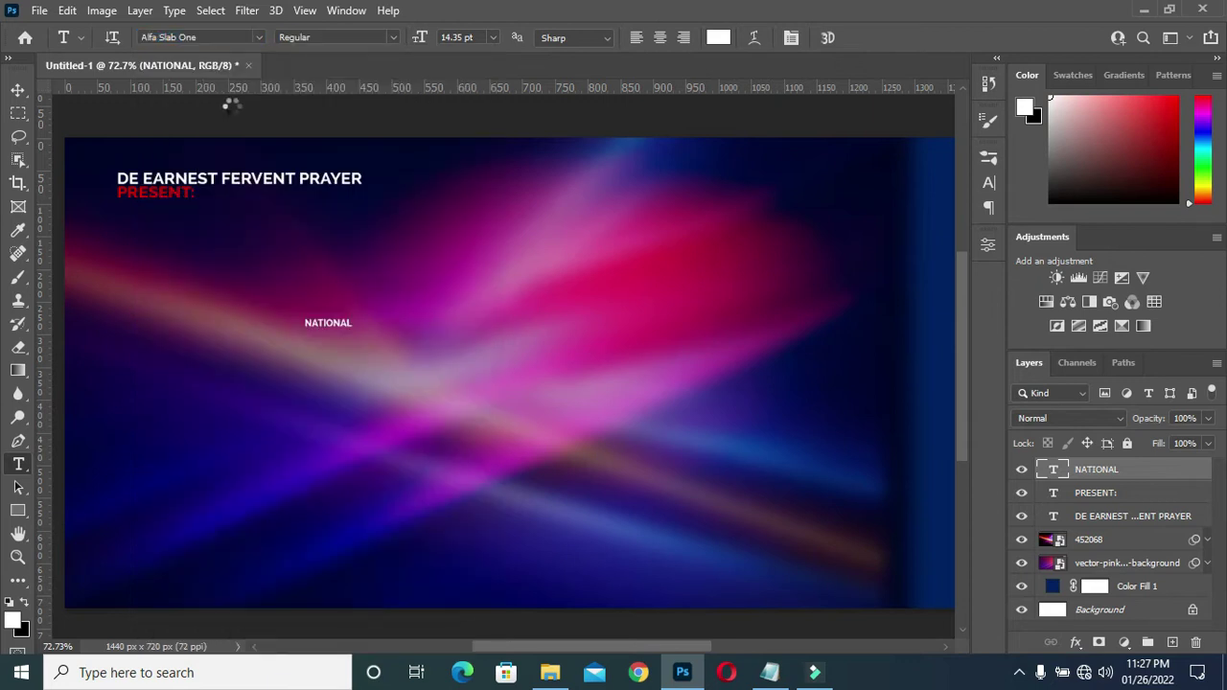
Scale NATIONAL to about 895%, place it below PRESENT: aligned with the heading's left edge, and deselect the layer
left_click(18, 89)
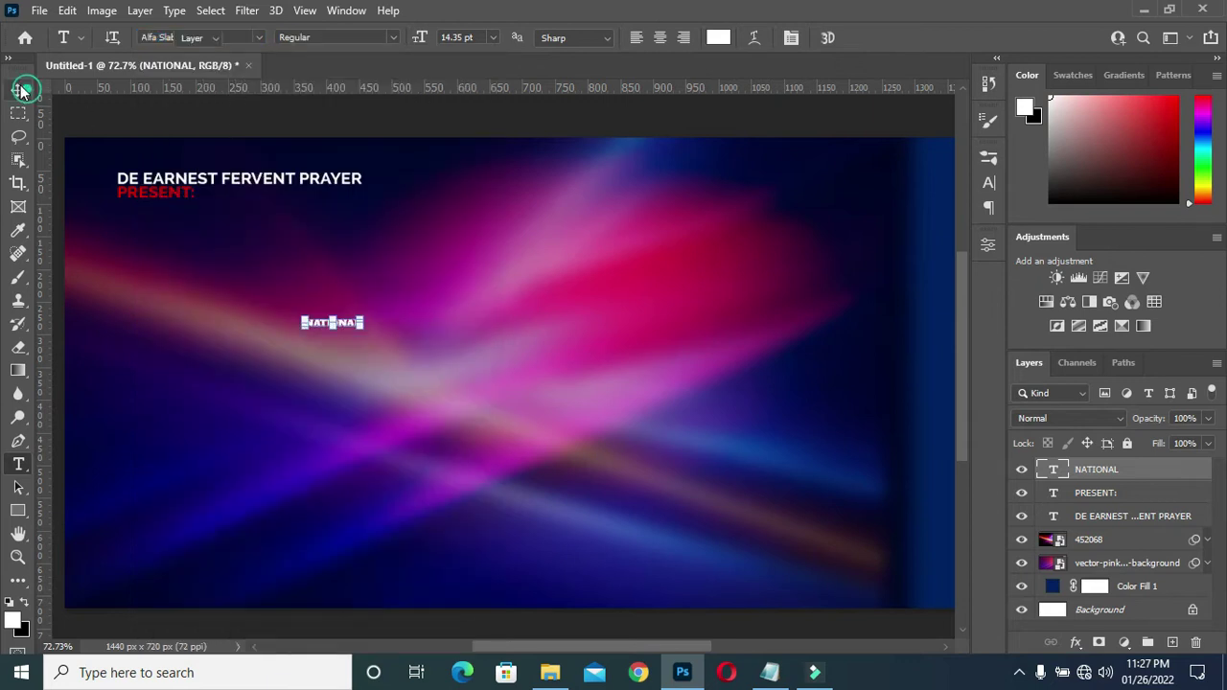
left_click_drag(360, 324, 810, 480)
left_click_drag(613, 369, 431, 278)
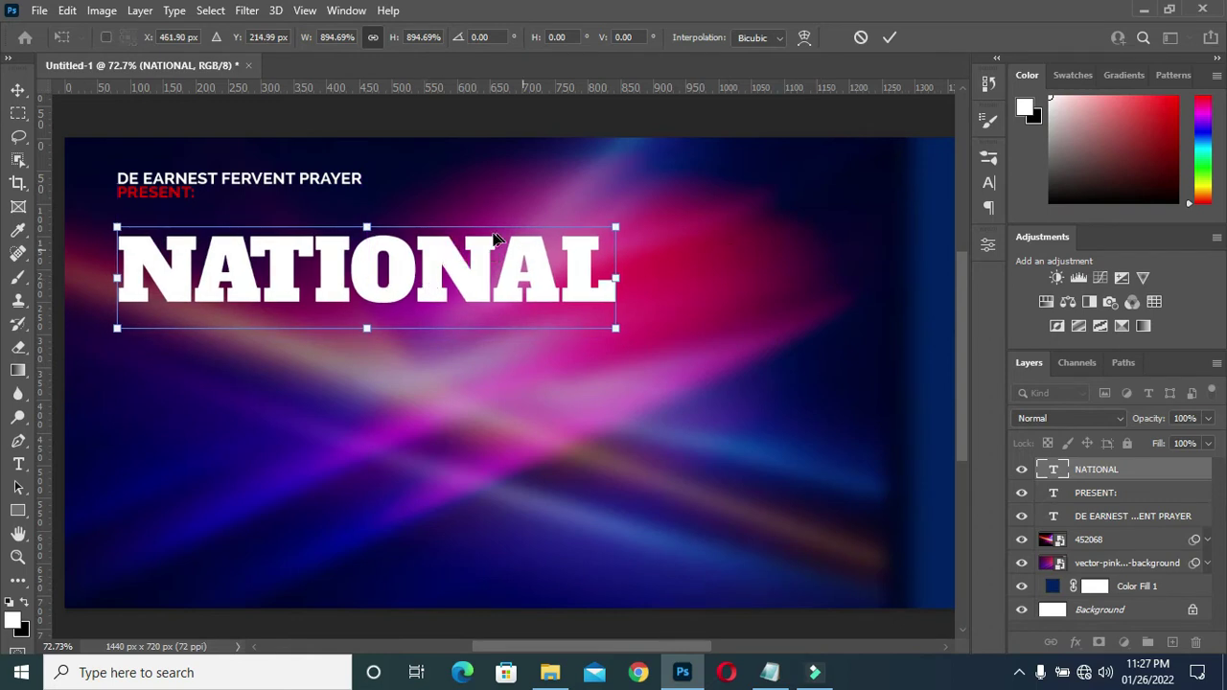
left_click_drag(415, 283, 416, 317)
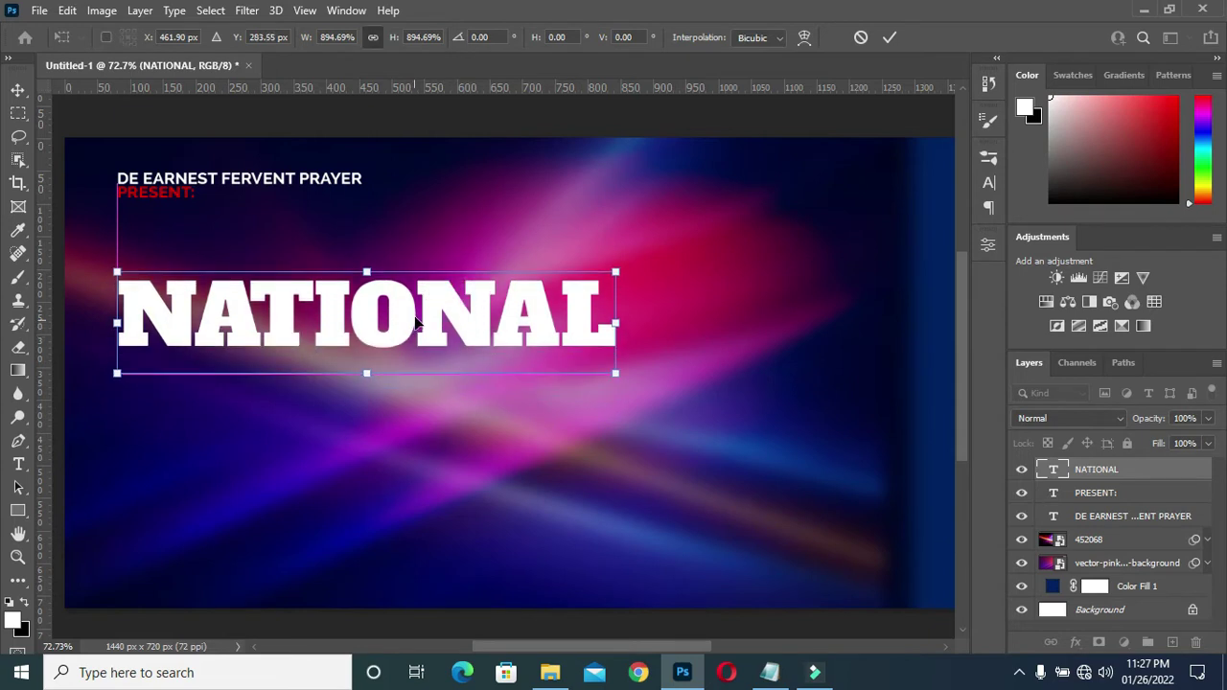
left_click(891, 37)
scroll(770, 293, "down", 3)
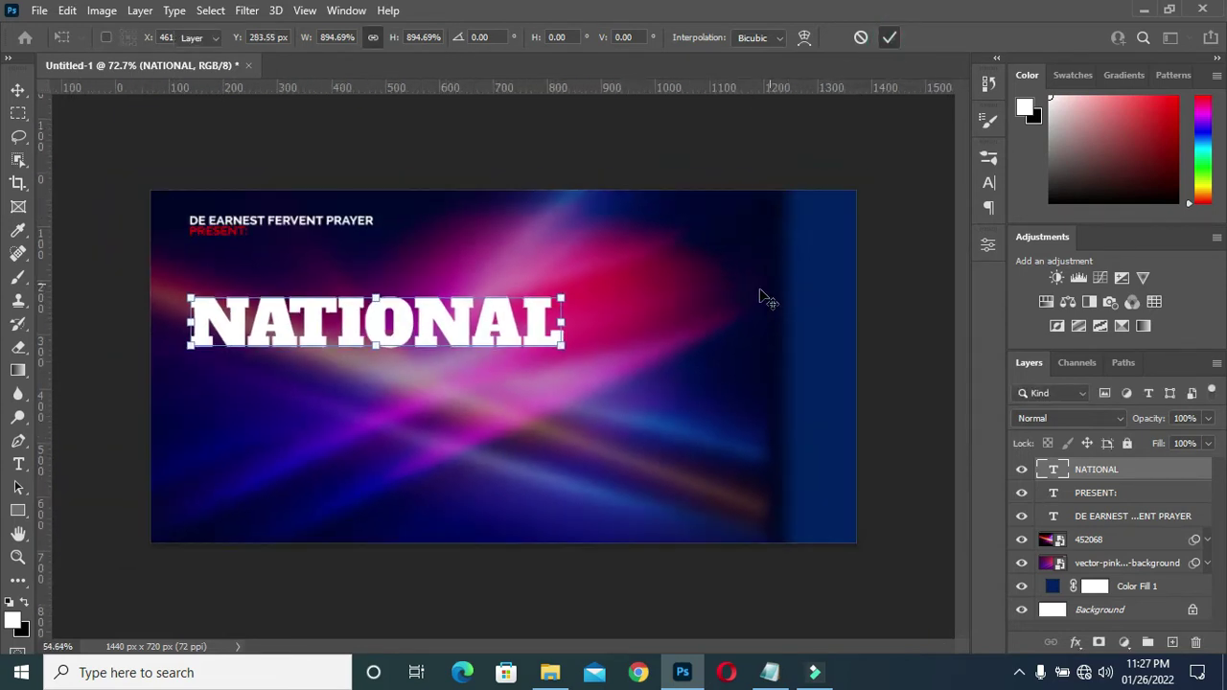
left_click(899, 347)
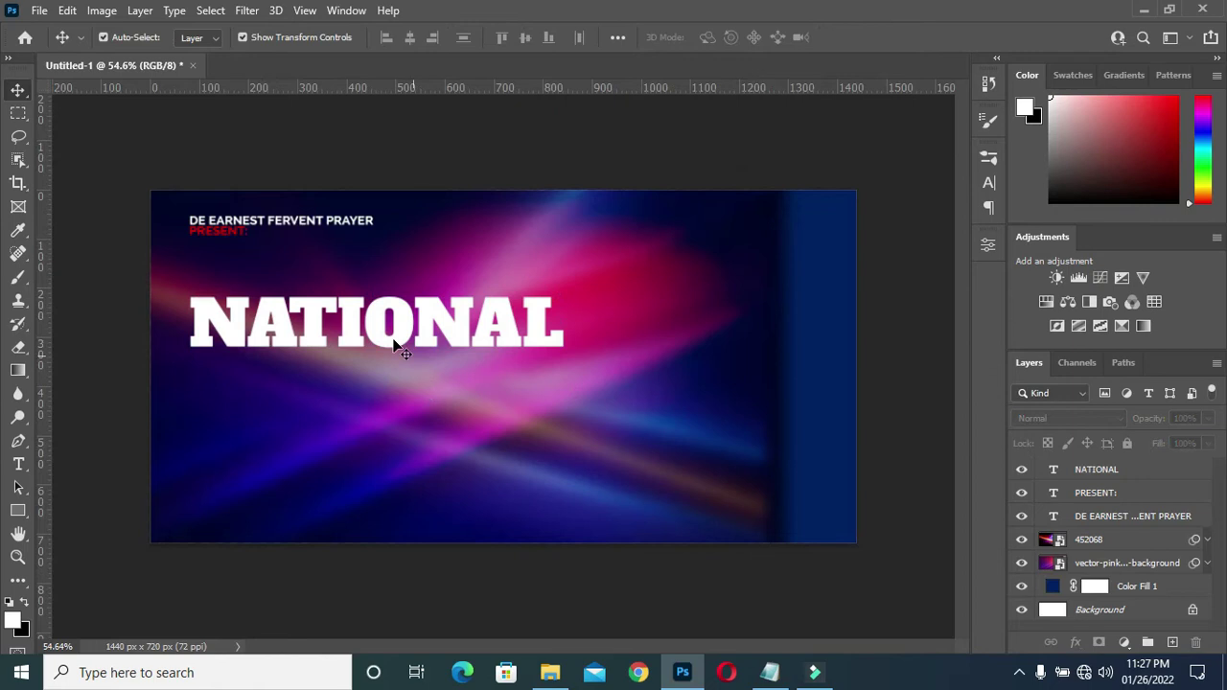
Duplicate the NATIONAL text layer and place the copy directly below the original, aligned with its left edge
scroll(390, 345, "up", 1)
left_click(403, 342)
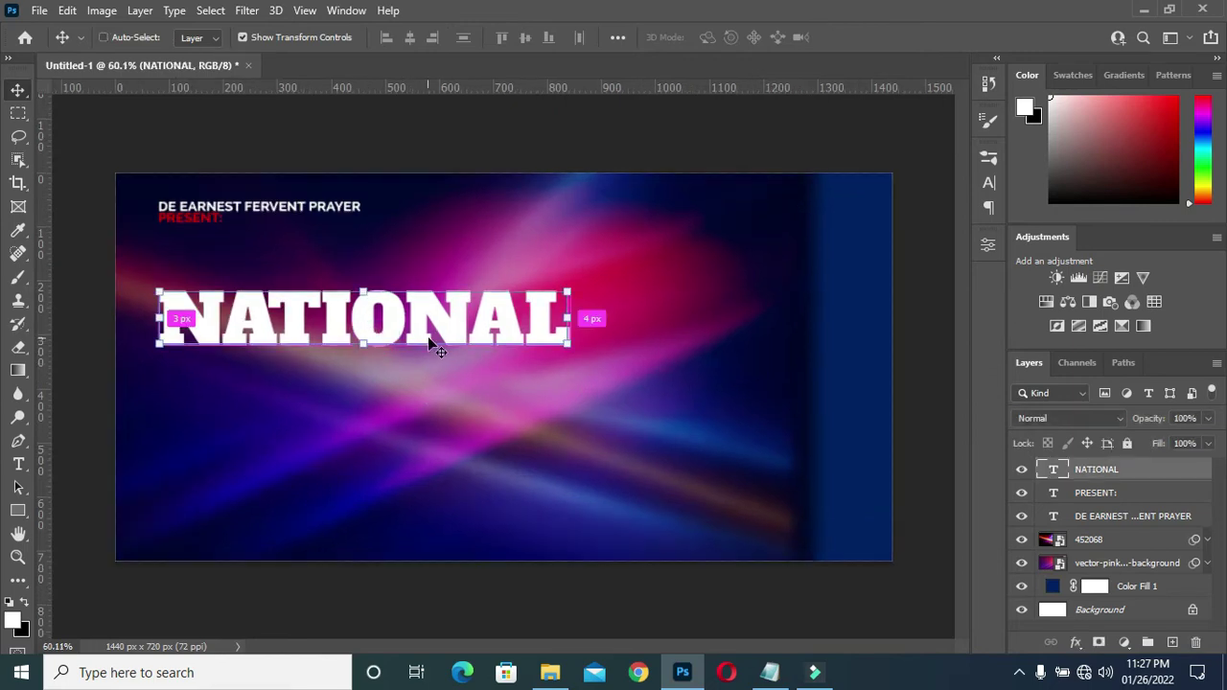
left_click_drag(430, 335, 364, 384)
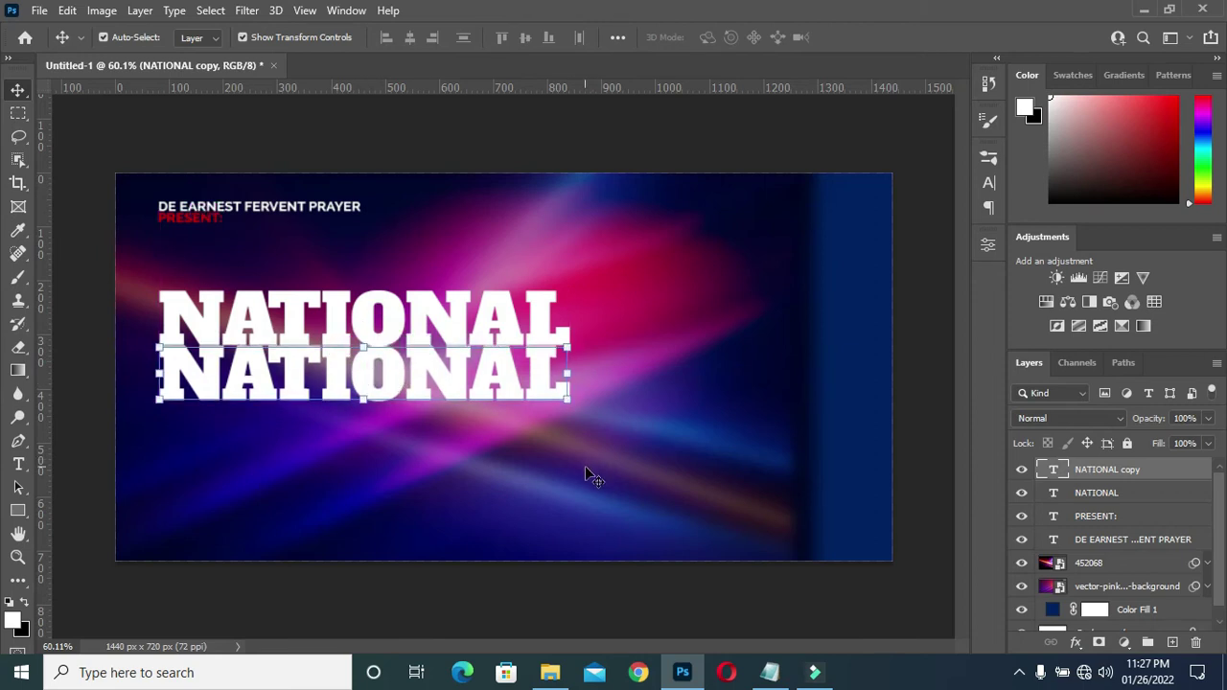
Copy the word "PRAYER" from the Text file in Notepad and return to Photoshop
left_click(770, 672)
left_click_drag(331, 336, 227, 337)
key("ctrl+c")
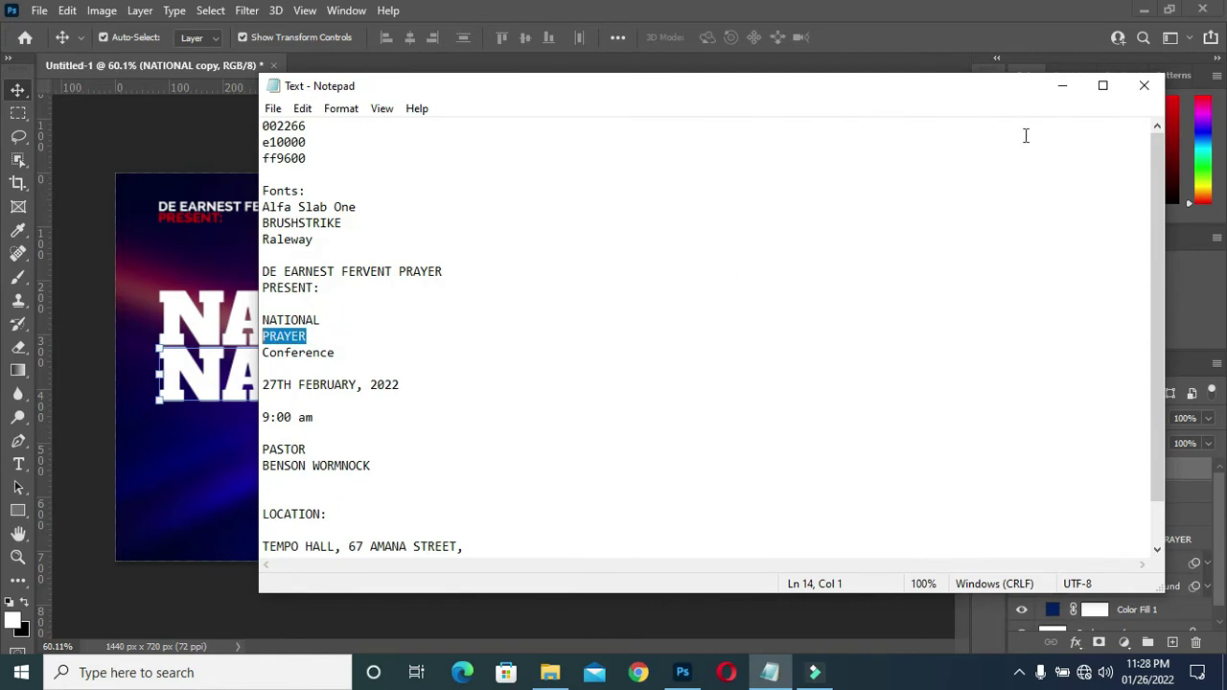
left_click(1060, 87)
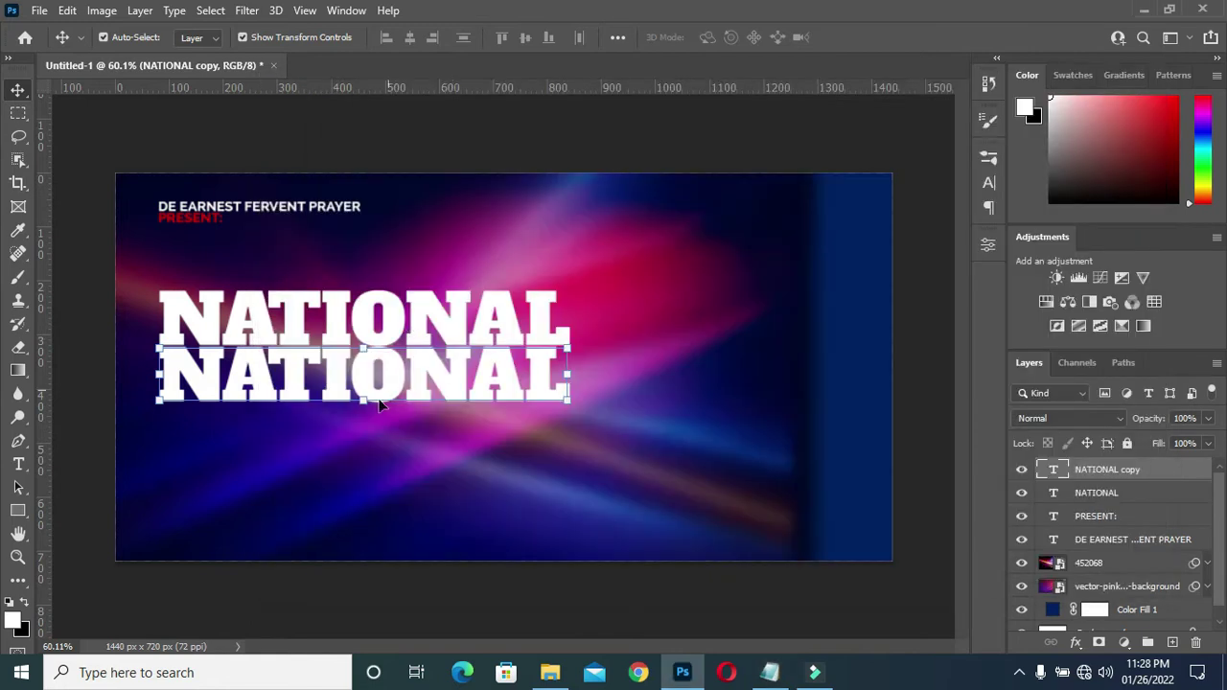
Replace the lower NATIONAL copy's text with the copied word "PRAYER" and commit the edit
key("t")
left_click(410, 374)
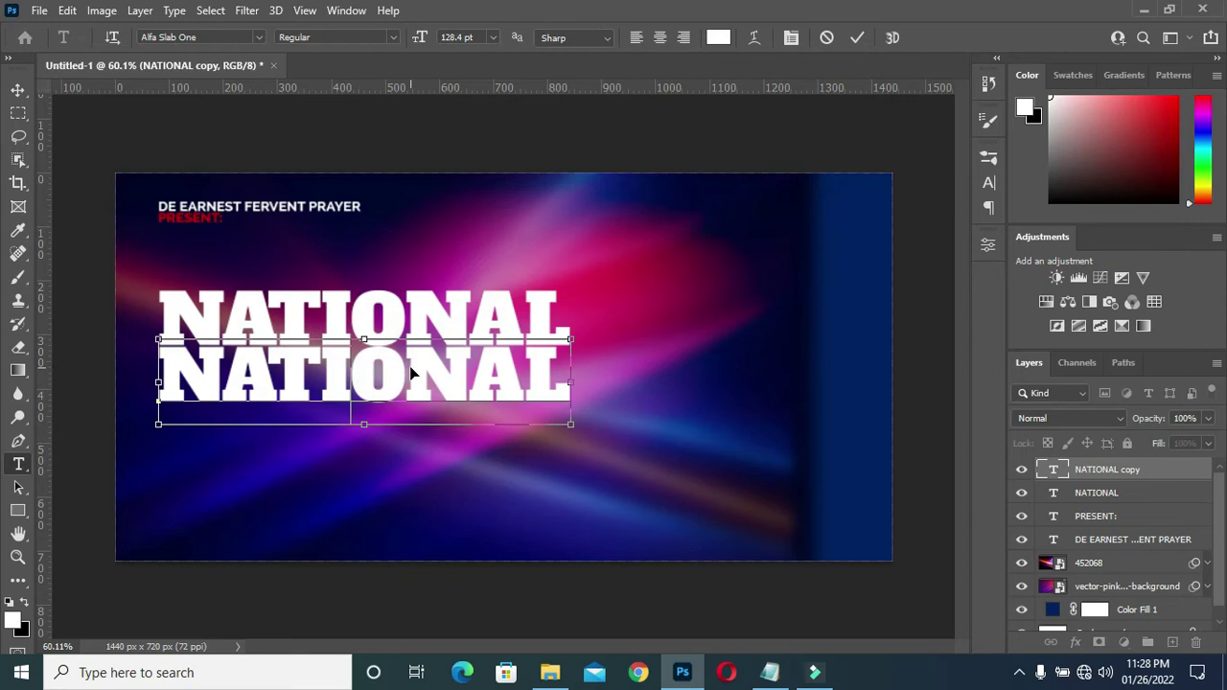
key("ctrl+a")
key("ctrl+v")
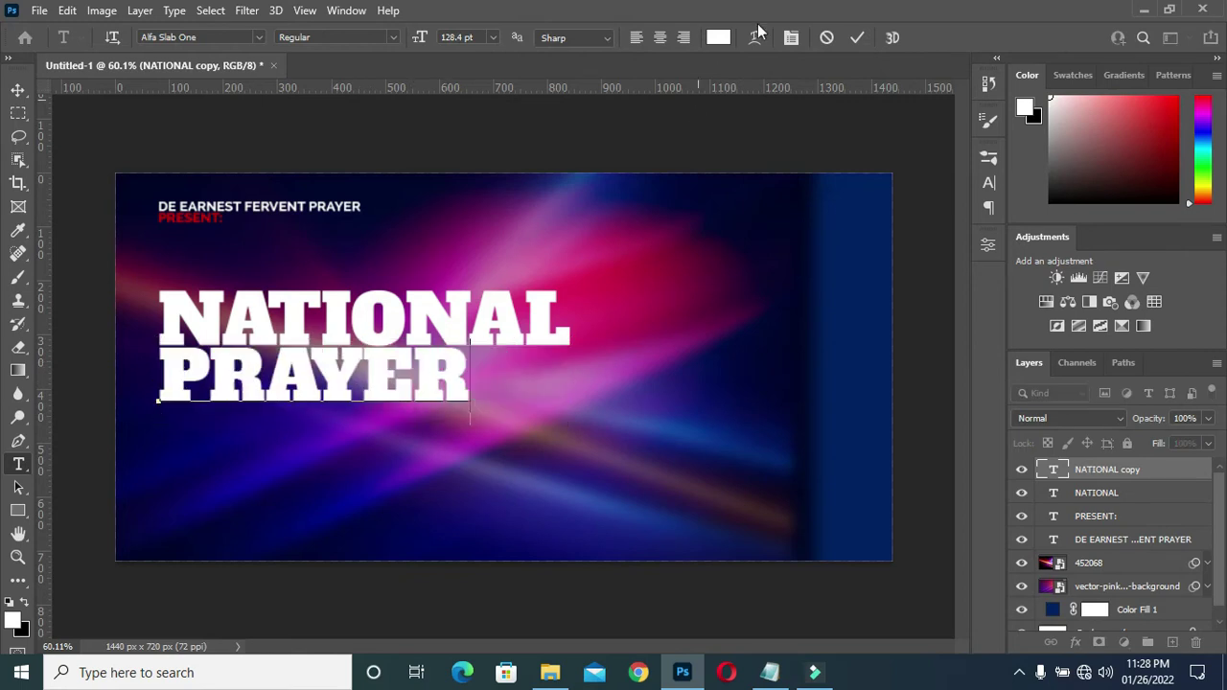
left_click(857, 37)
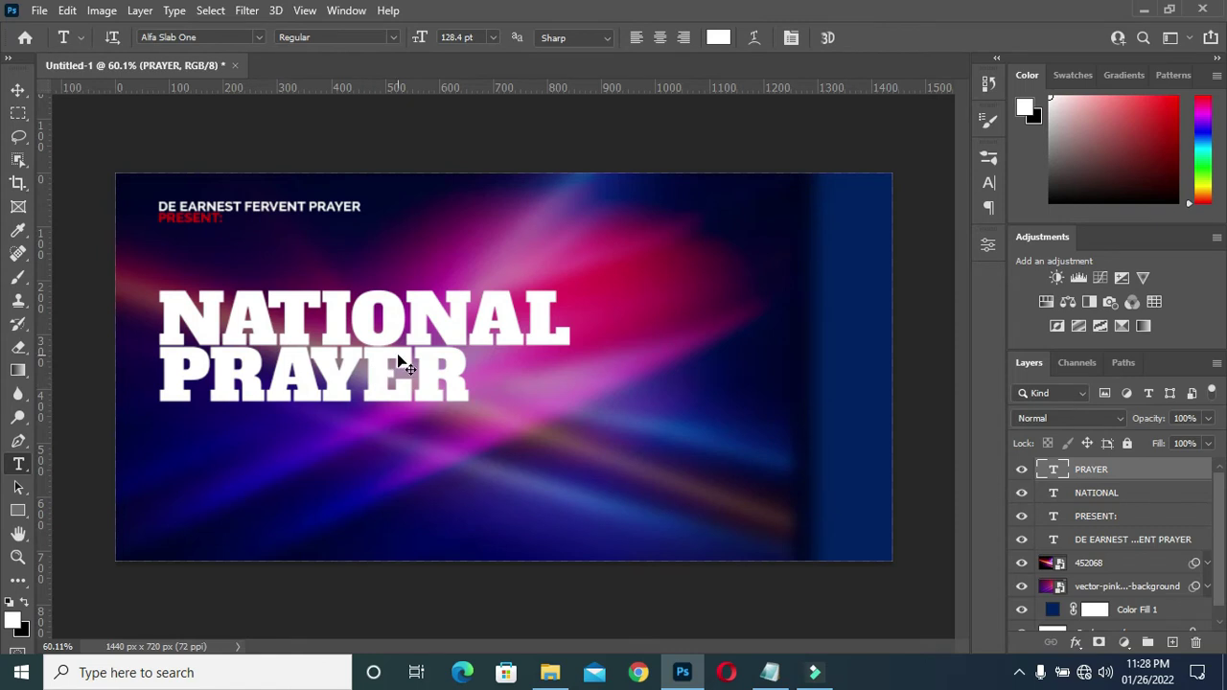
Duplicate the PRAYER text layer directly below the original and select the copy's whole text for editing
key("ctrl+j")
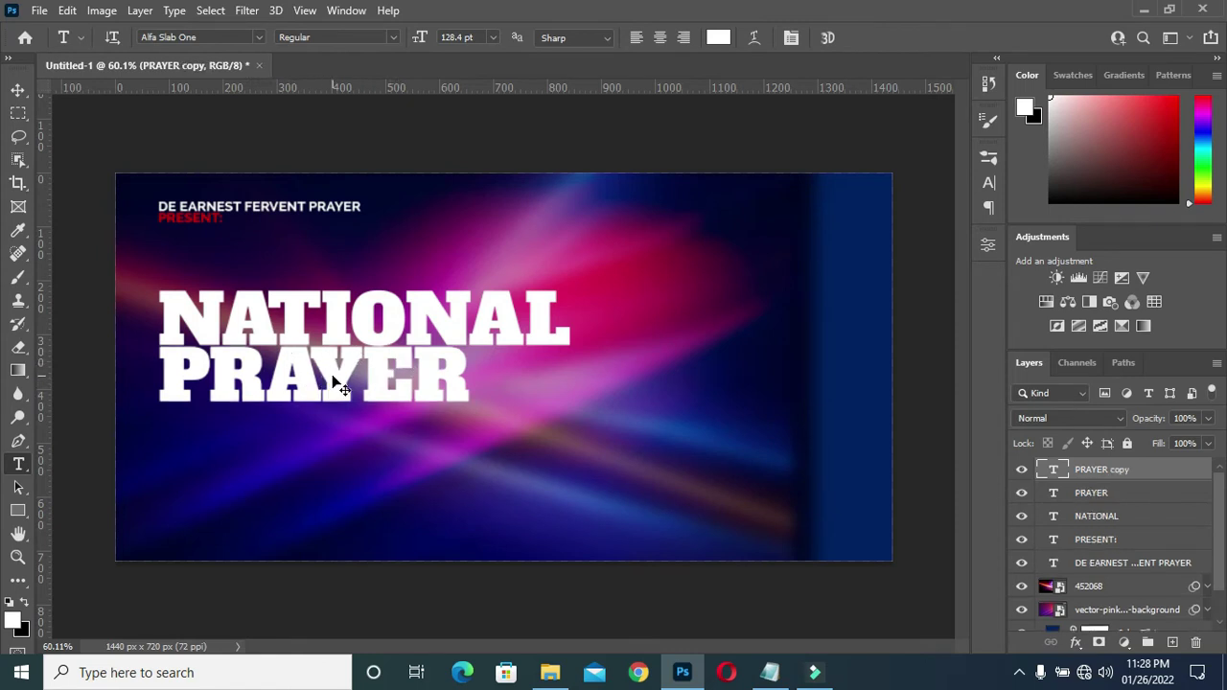
left_click_drag(335, 380, 336, 436)
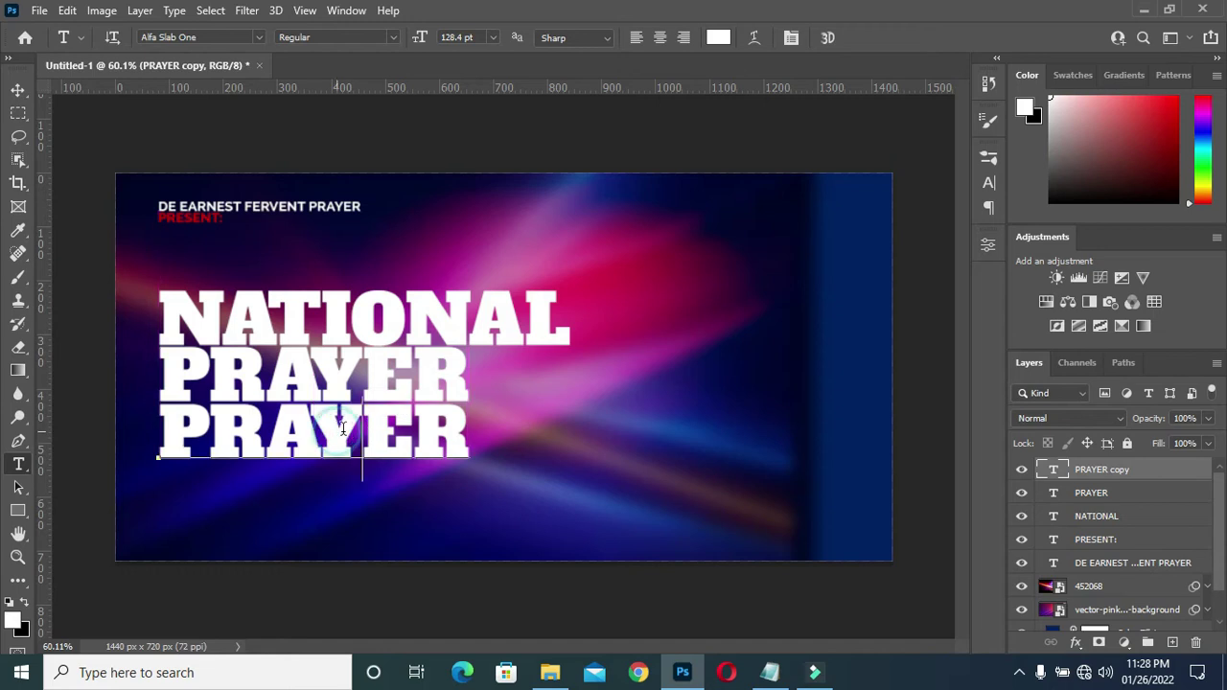
left_click(355, 436)
key("ctrl+a")
key("ctrl+c")
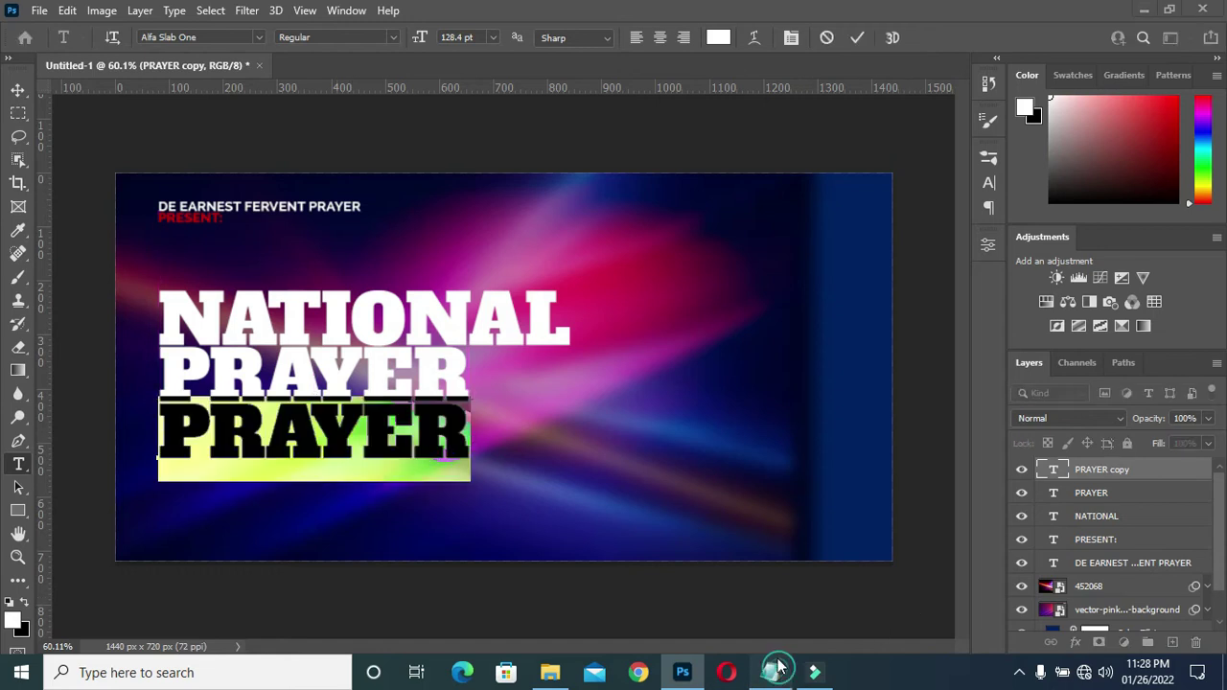
Replace the lower PRAYER copy's text with "Conference" copied from the Text file in Notepad
left_click(772, 672)
left_click_drag(342, 353, 260, 359)
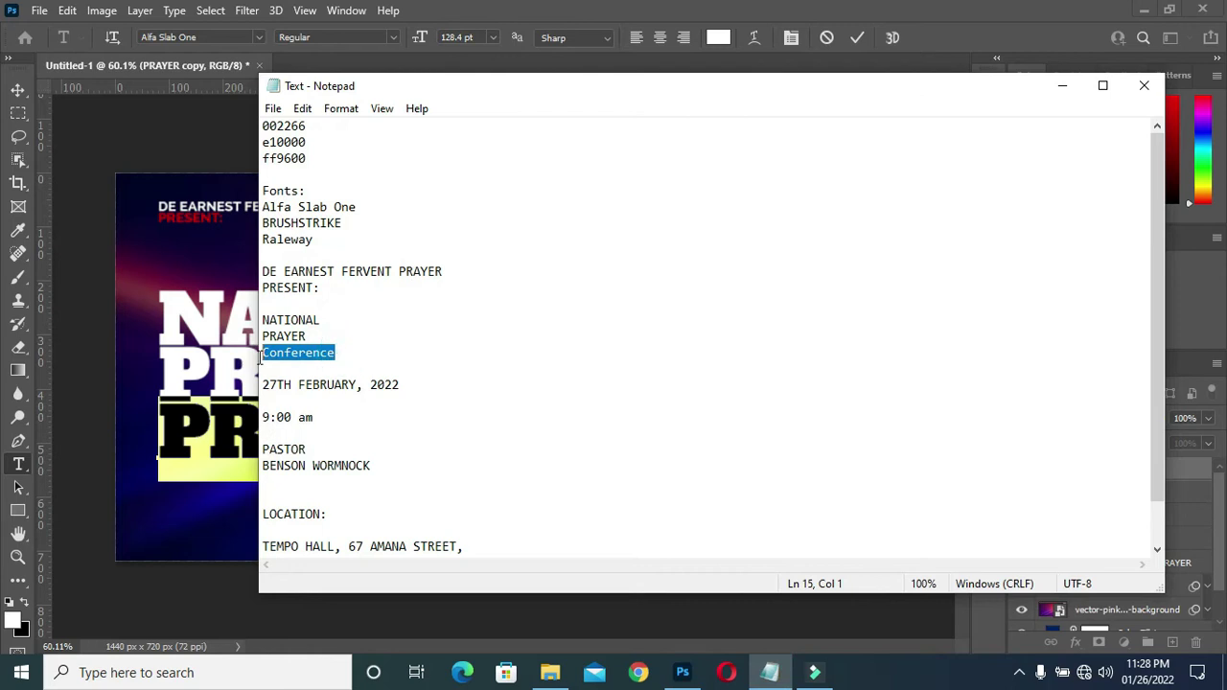
key("ctrl+v")
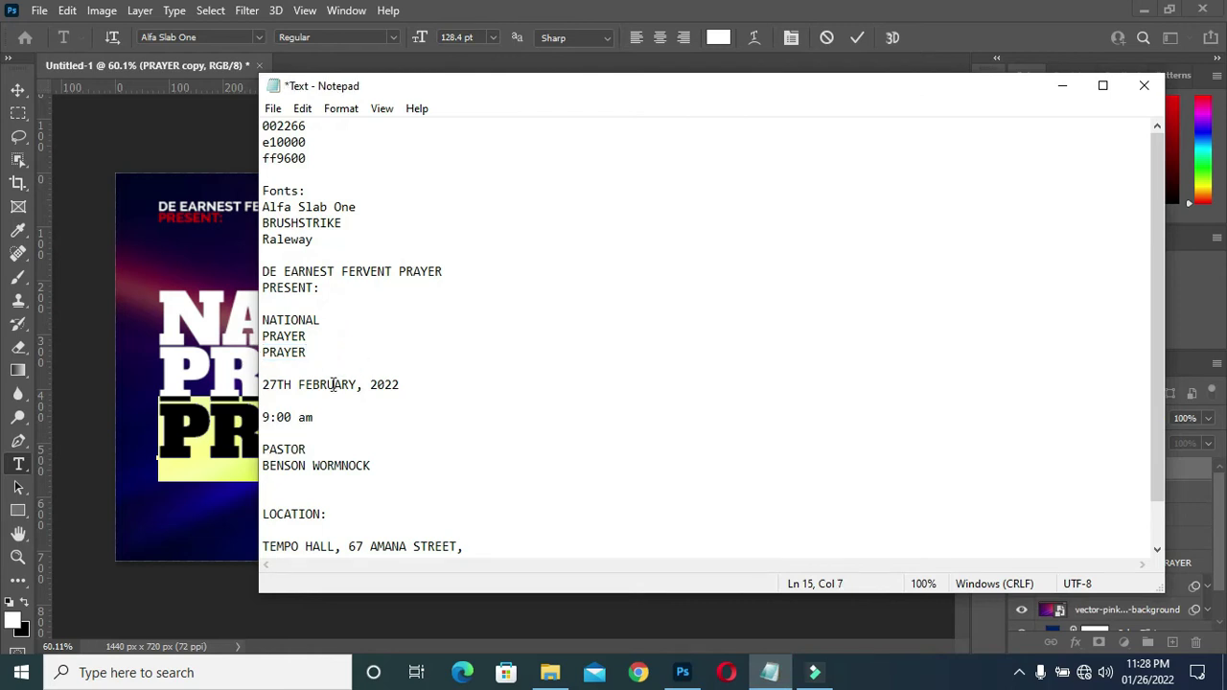
key("ctrl+z")
key("ctrl+c")
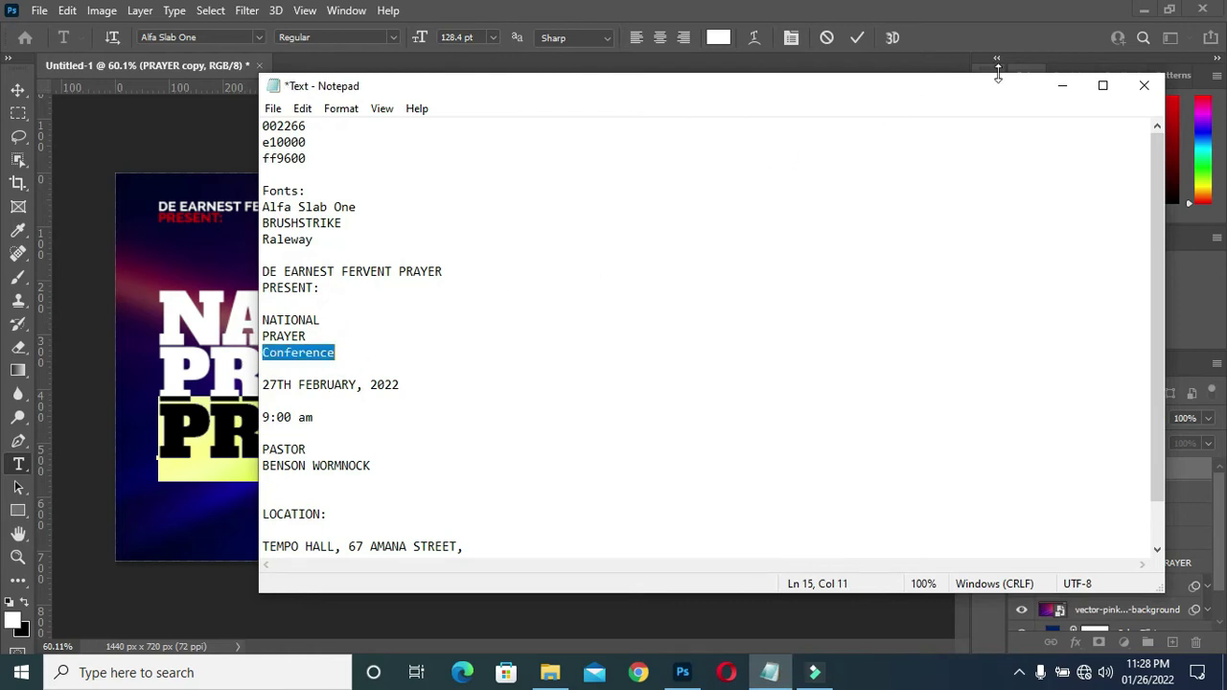
left_click(1062, 86)
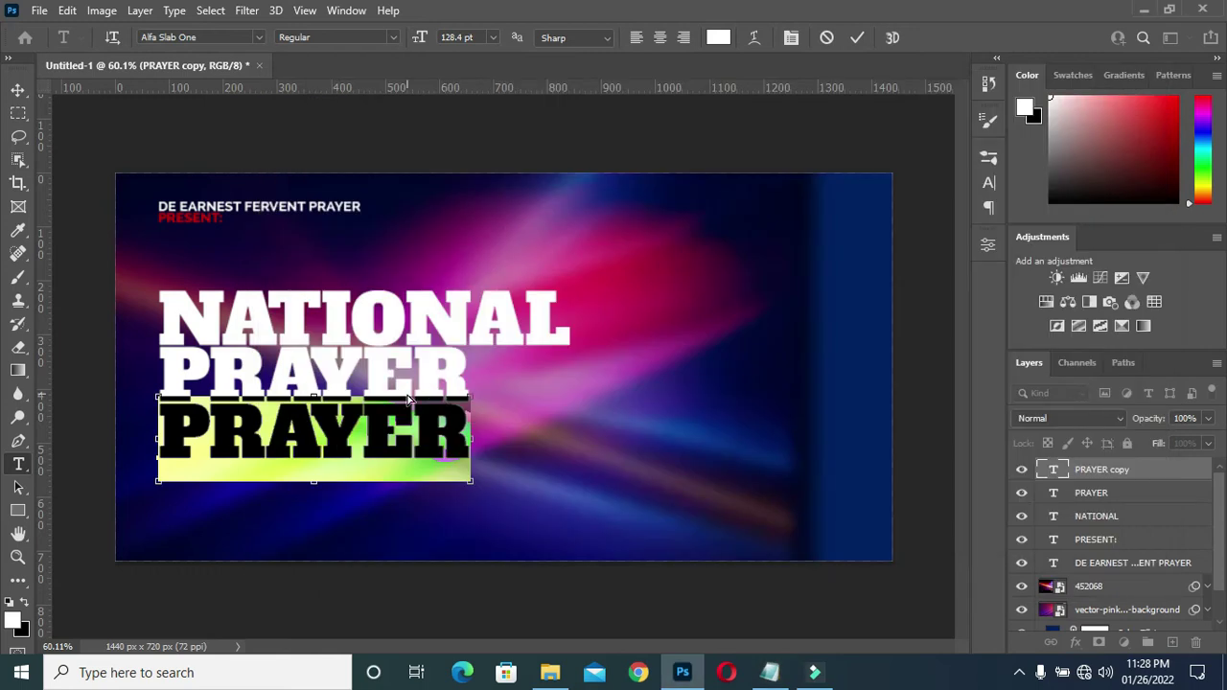
key("ctrl+v")
left_click(858, 38)
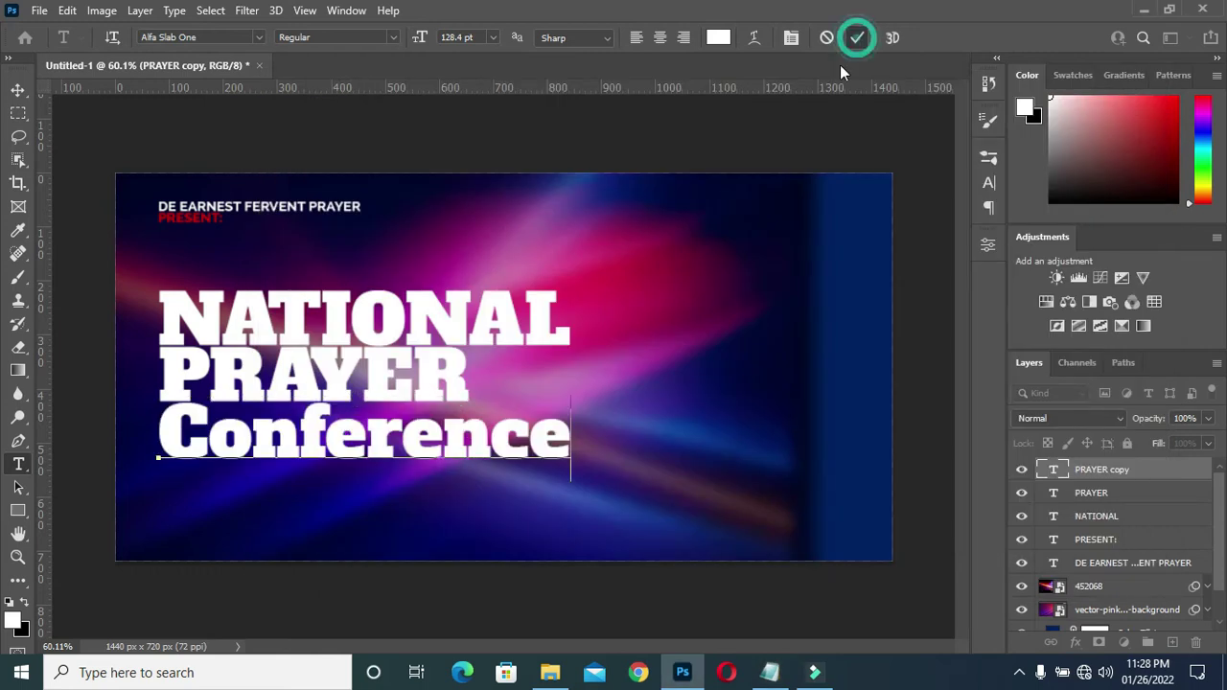
Set the Conference text's font to BRUSHSTRIKE and its color to e10000, copied from the Text file in Notepad
left_click(259, 36)
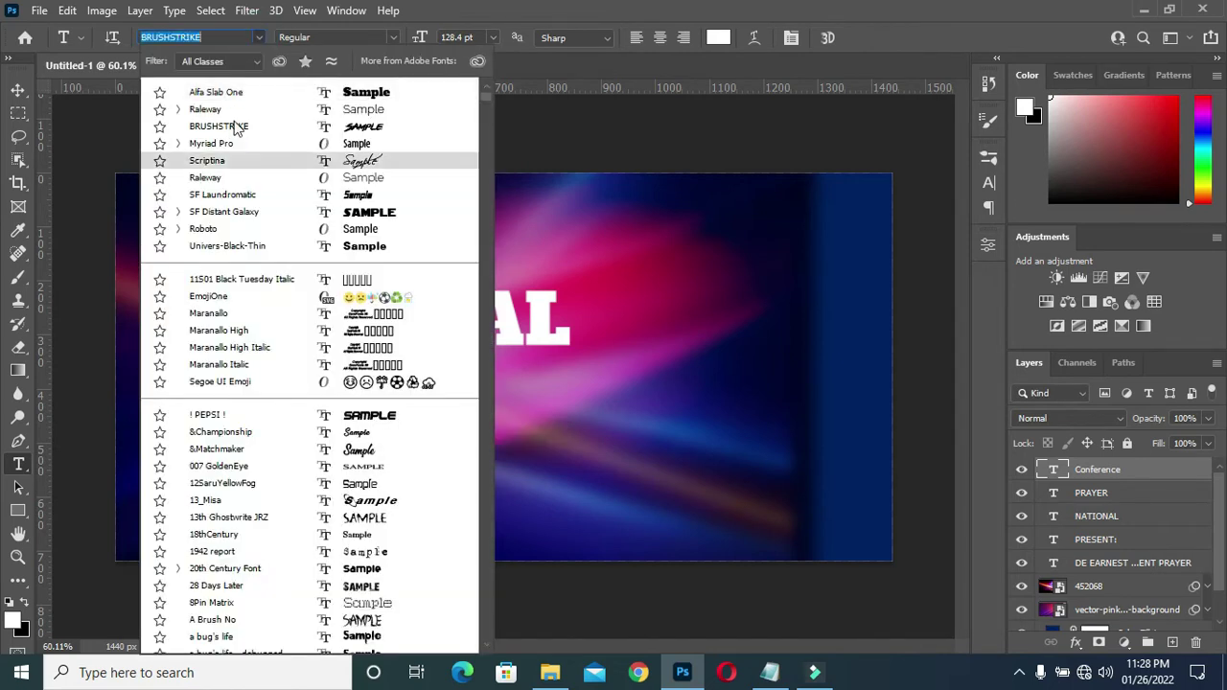
left_click(235, 128)
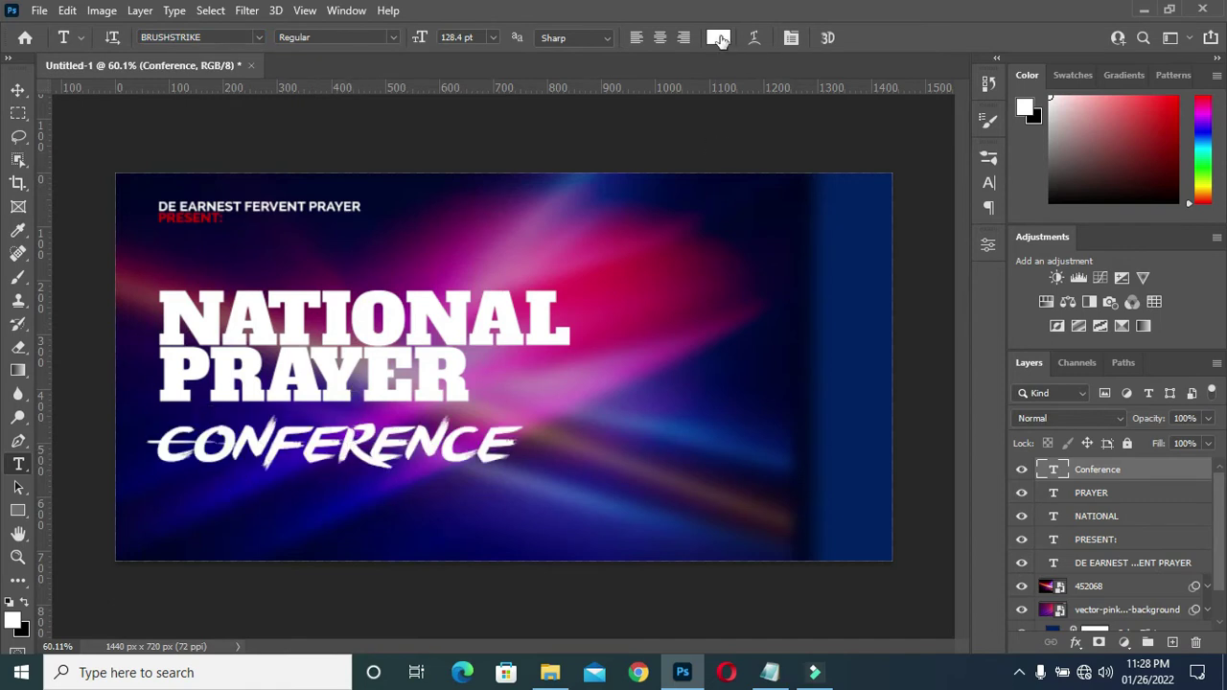
left_click(719, 39)
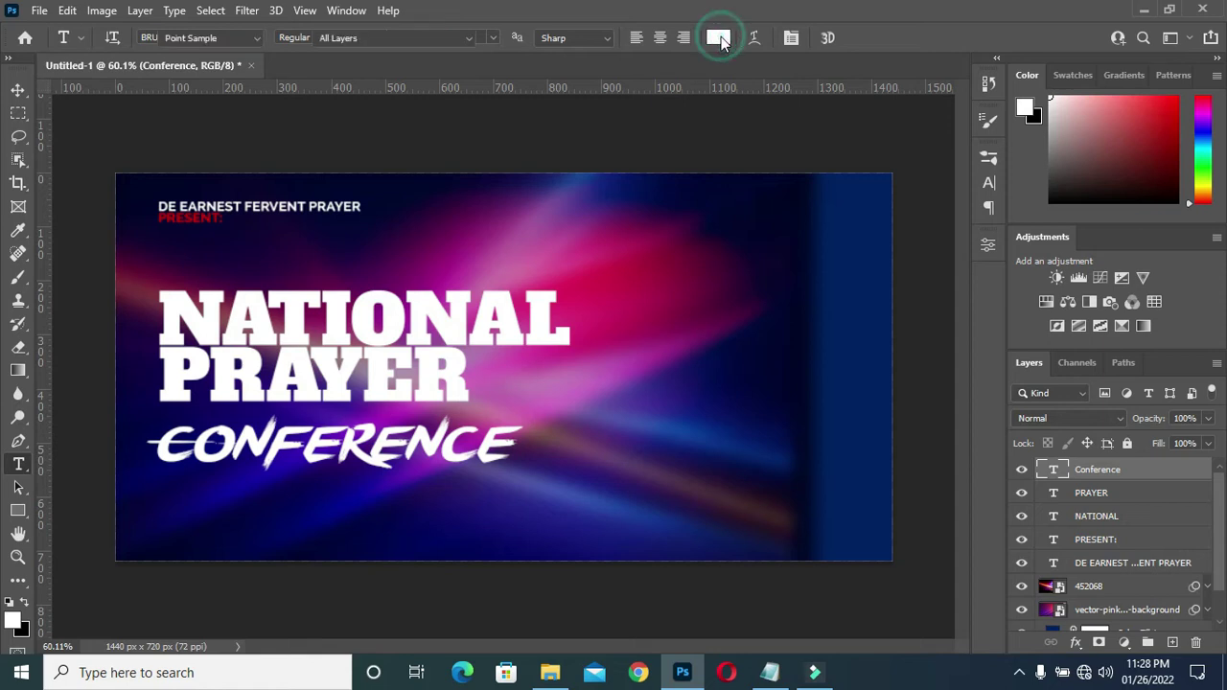
left_click(767, 672)
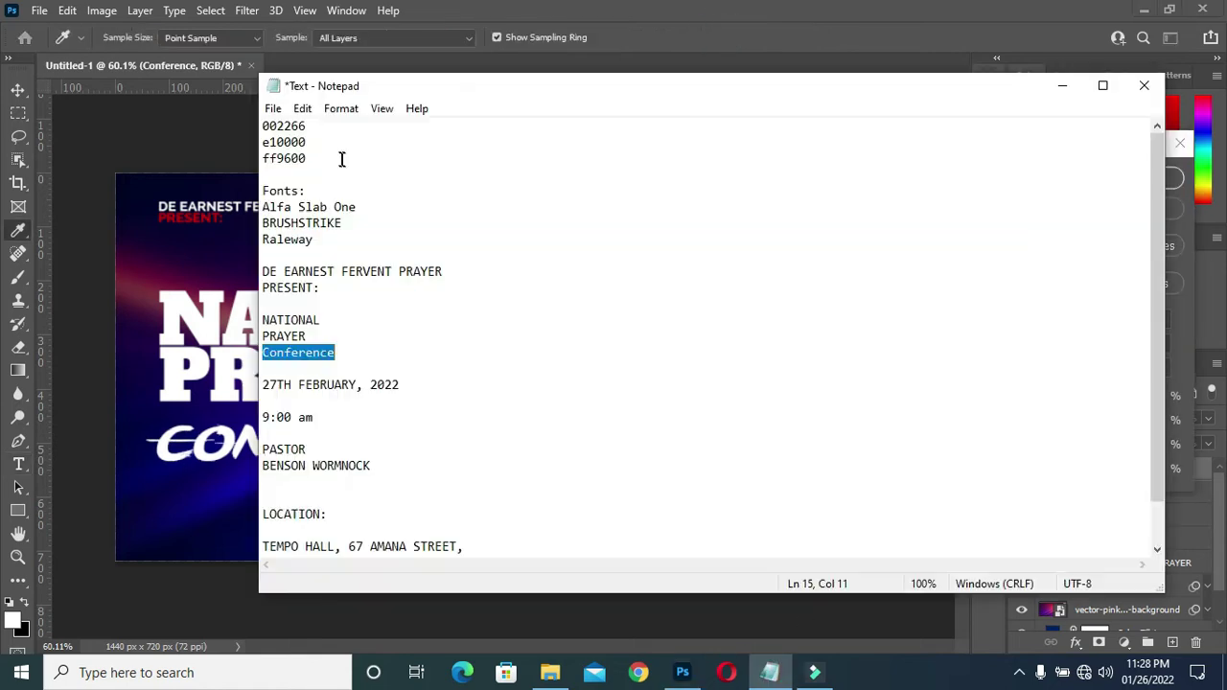
left_click_drag(320, 141, 262, 142)
key("ctrl+c")
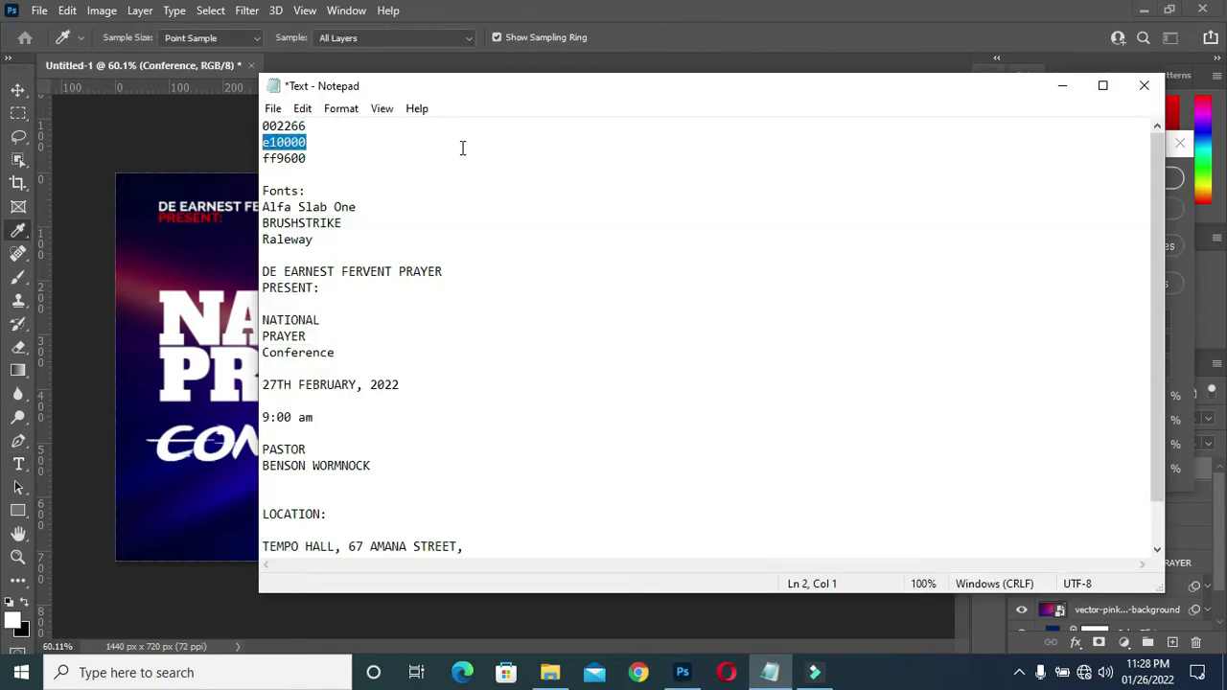
left_click(1062, 85)
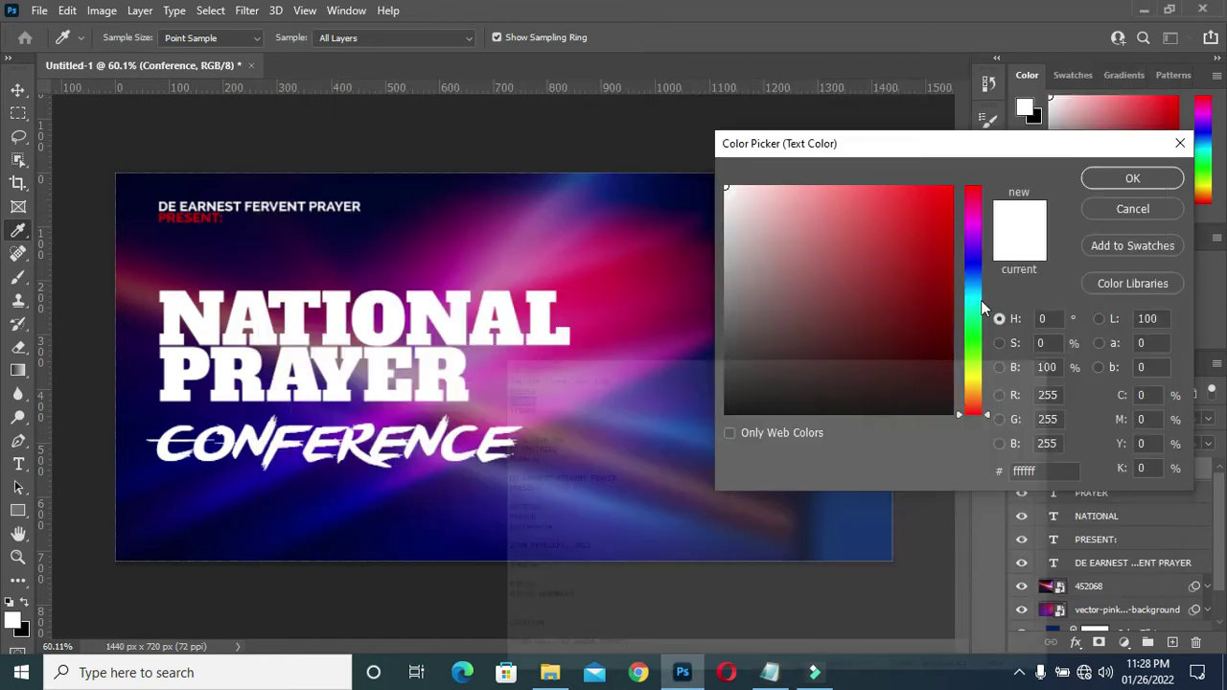
left_click(1026, 470)
key("ctrl+v")
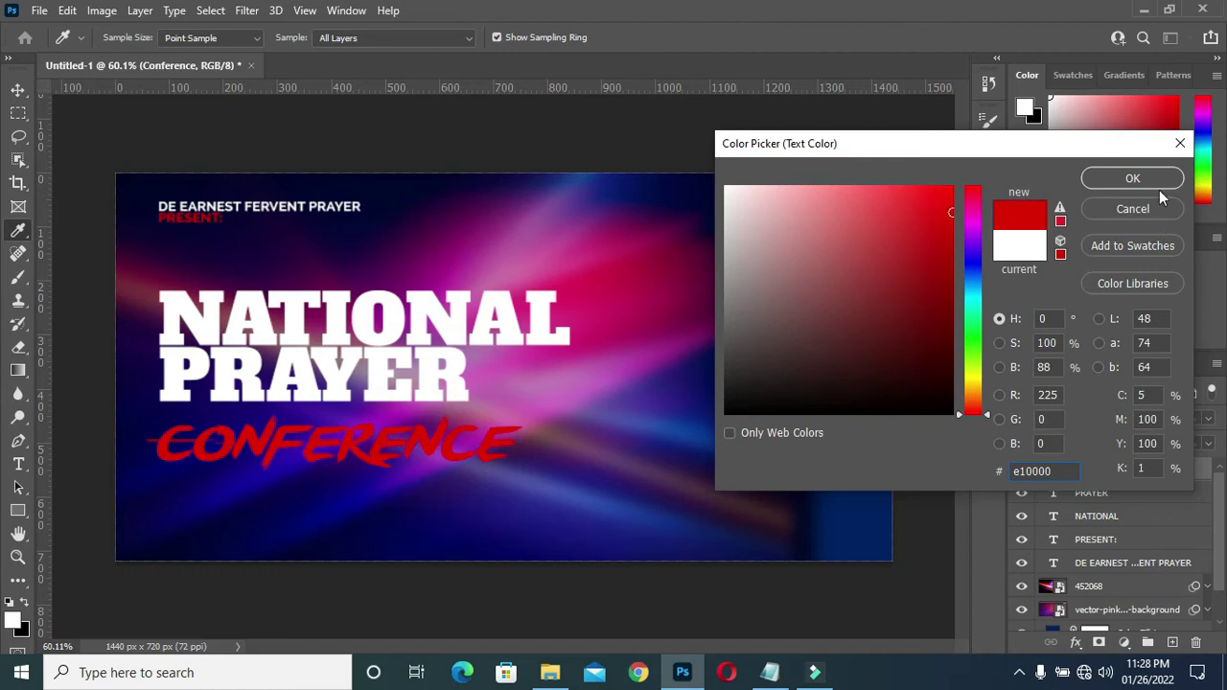
left_click(1133, 178)
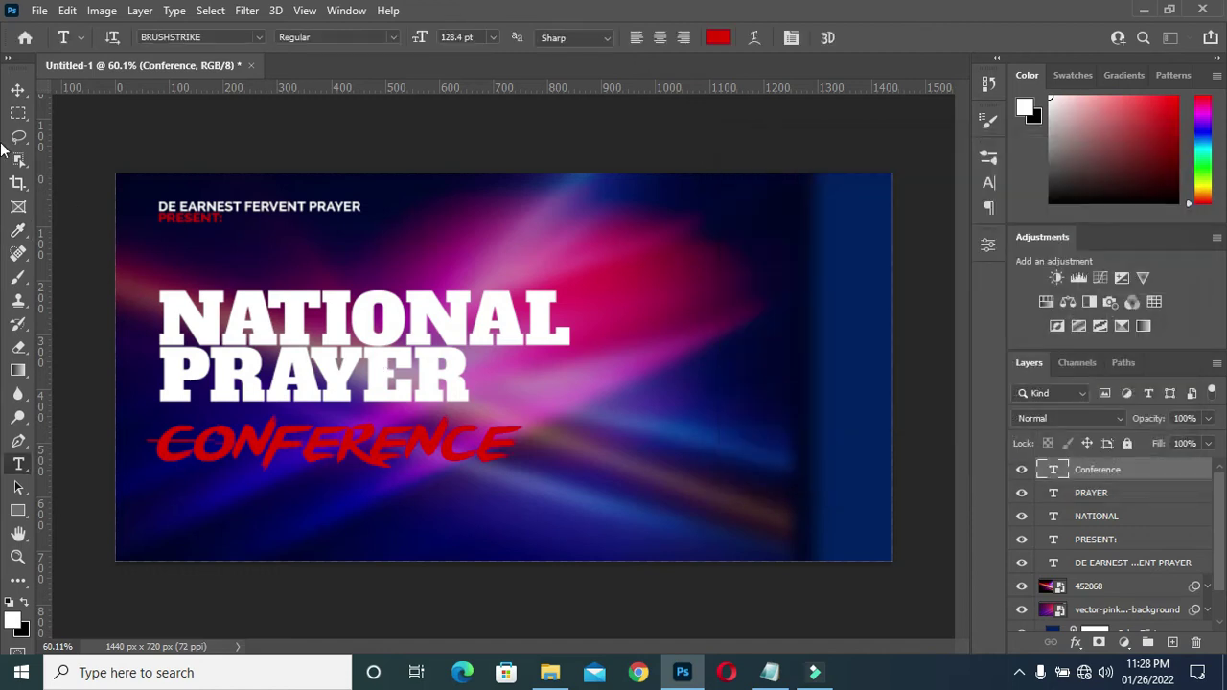
Move the Conference text up so it sits just beneath the word PRAYER
left_click(18, 91)
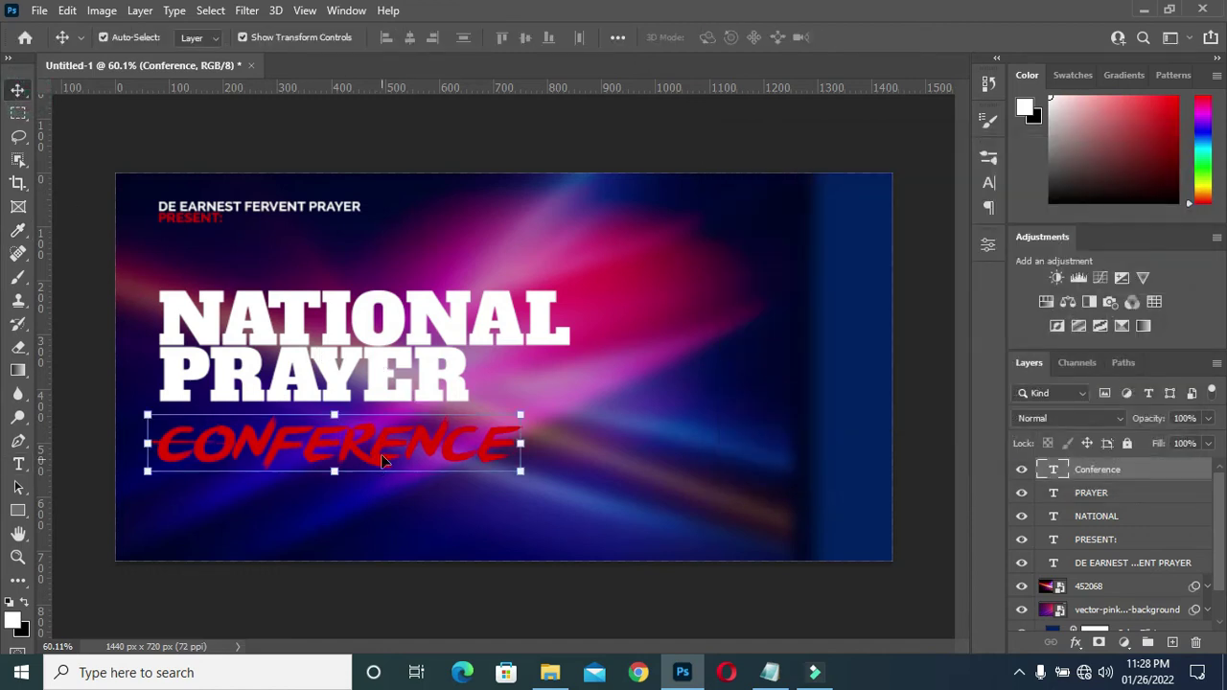
mouse_move(381, 456)
left_mouse_down()
mouse_move(395, 449)
mouse_move(386, 434)
left_mouse_up()
key("Down")
key("Down")
key("Down")
key("Down")
key("Down")
key("Down")
key("Down")
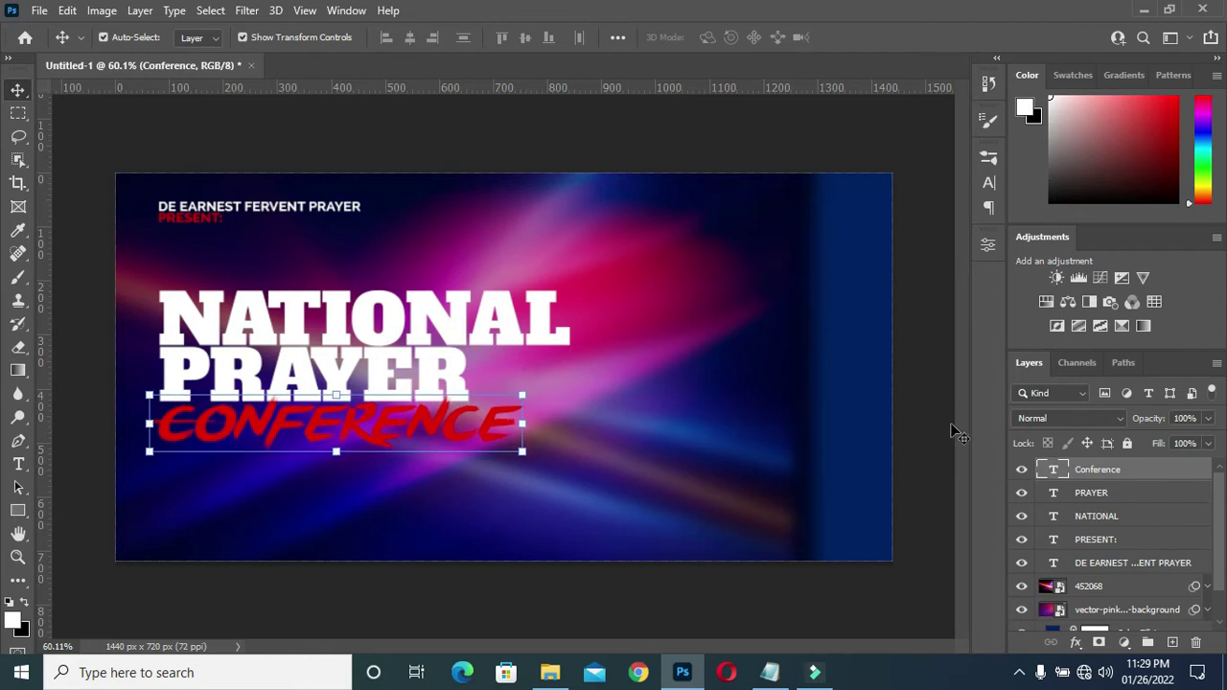
Scale the Conference text down to about 85% so its right edge matches PRAYER, and deselect it
left_click_drag(521, 451, 471, 448)
left_click(887, 36)
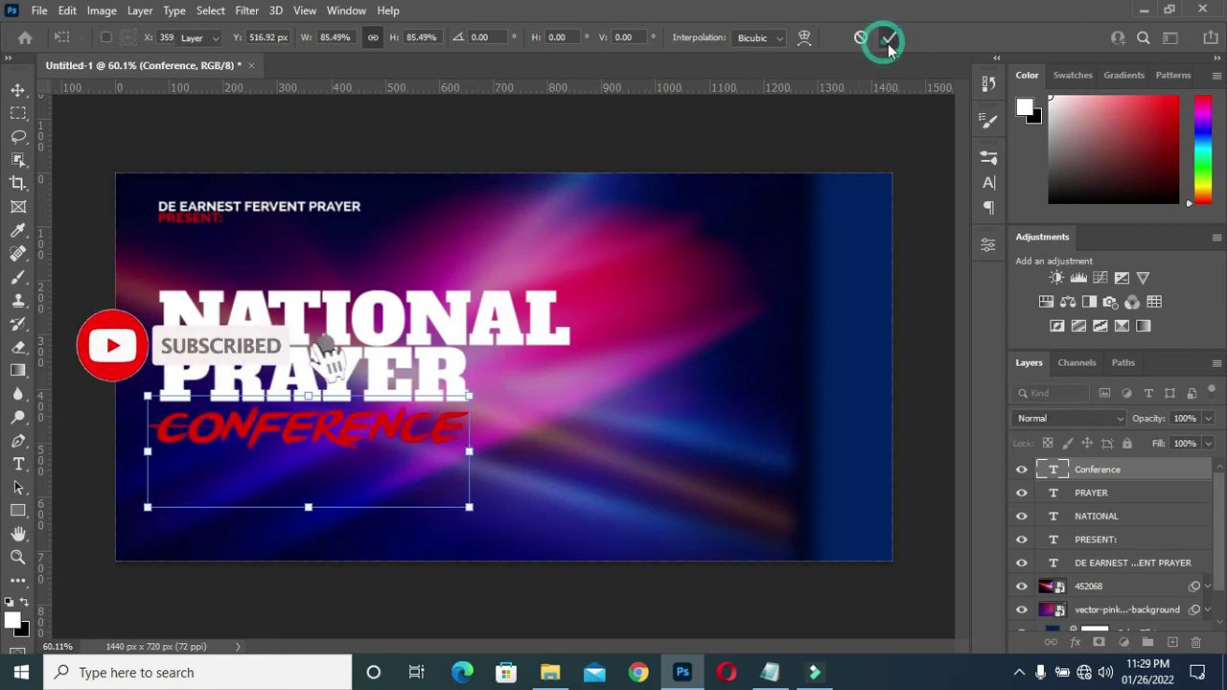
left_click(920, 175)
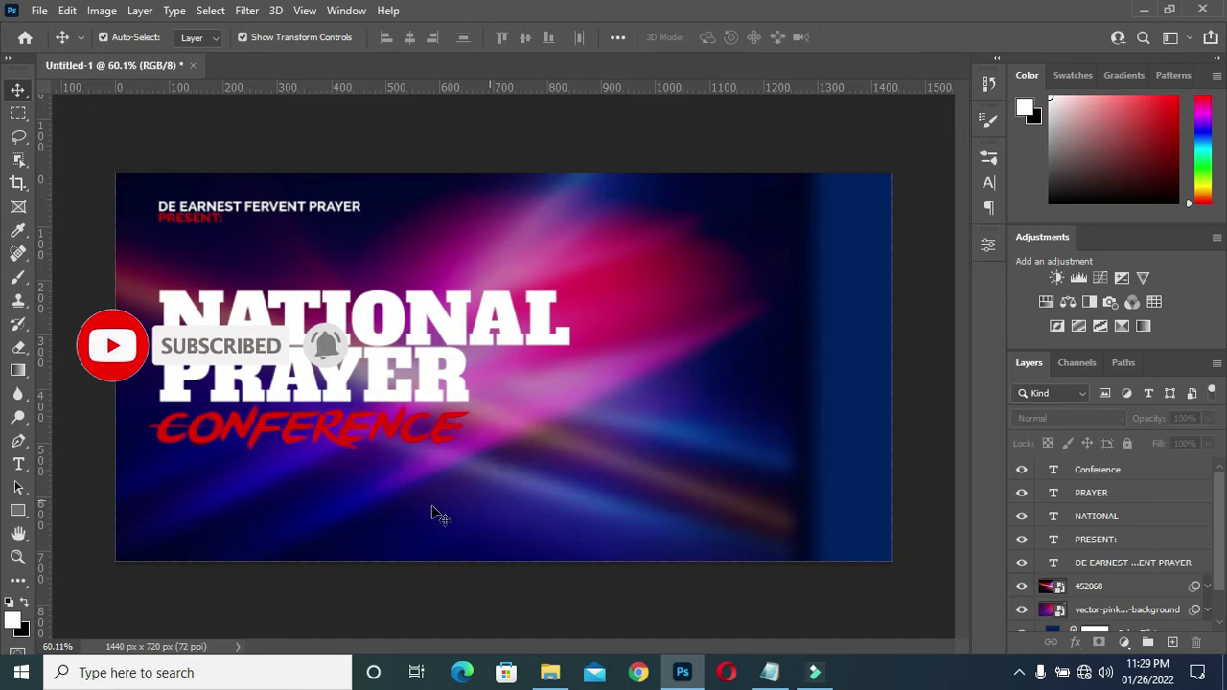
Move the resized Conference text slightly up against the bottom of PRAYER and deselect it
left_click(392, 434)
left_click_drag(406, 441, 406, 433)
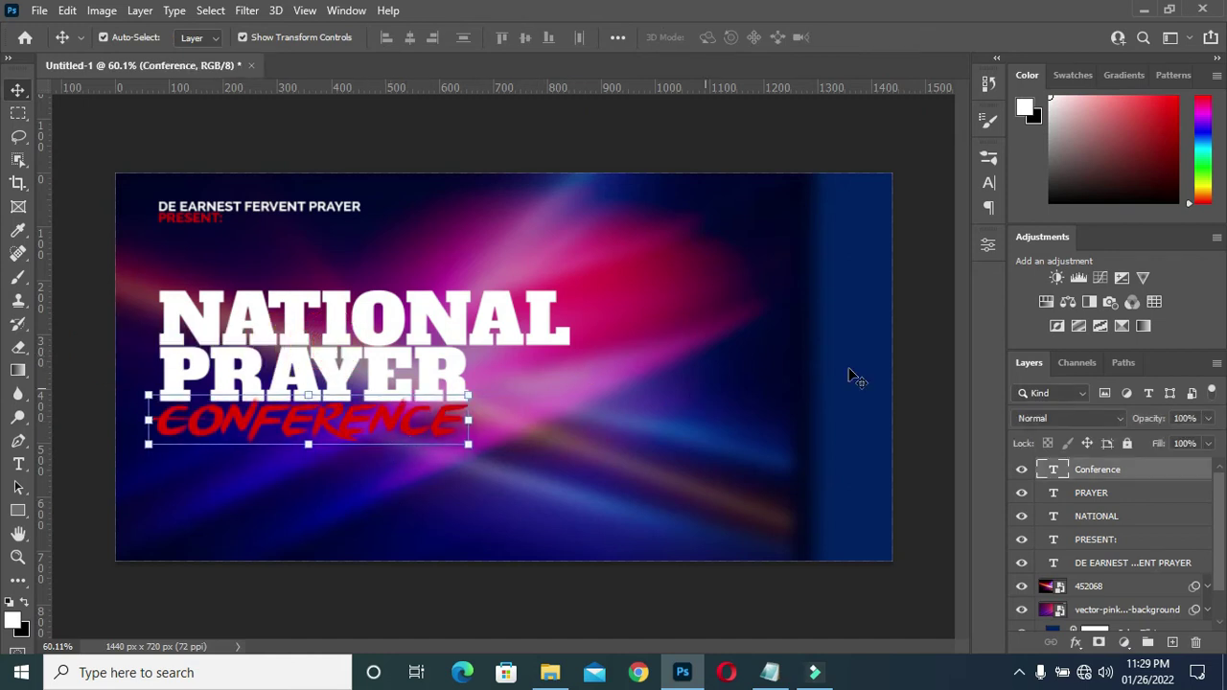
left_click(926, 397)
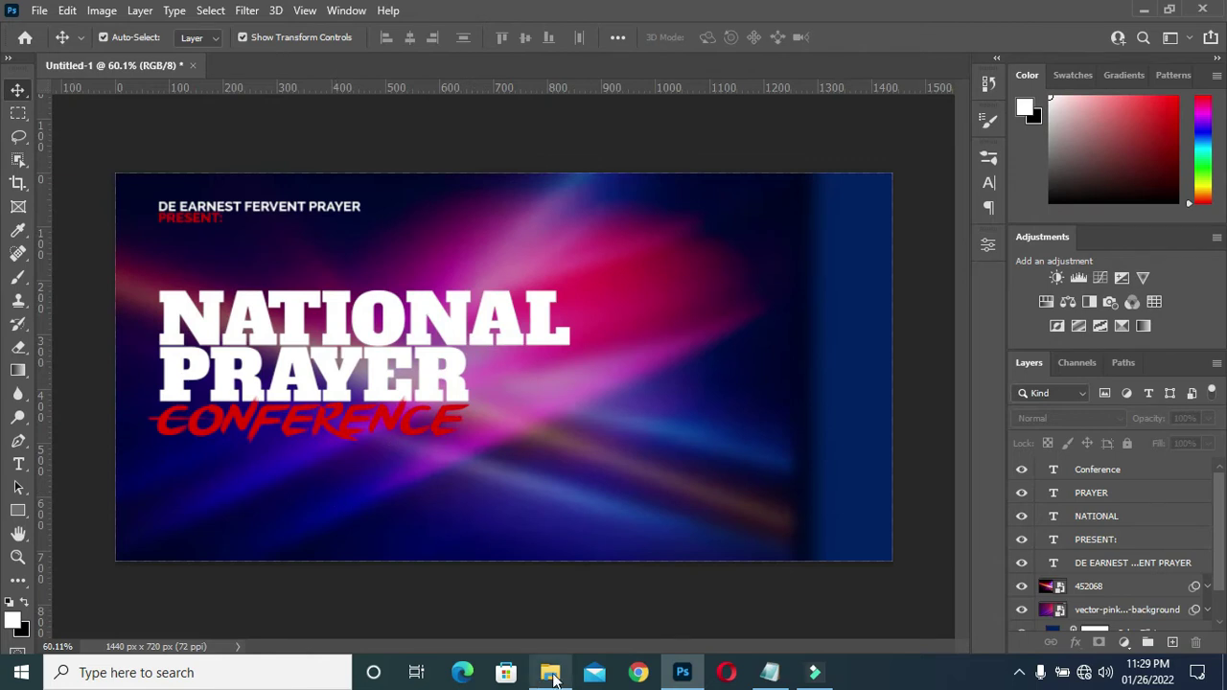
Draw a white rectangle about 1526 × 54 px across the full canvas width below the Conference text
left_click(18, 510)
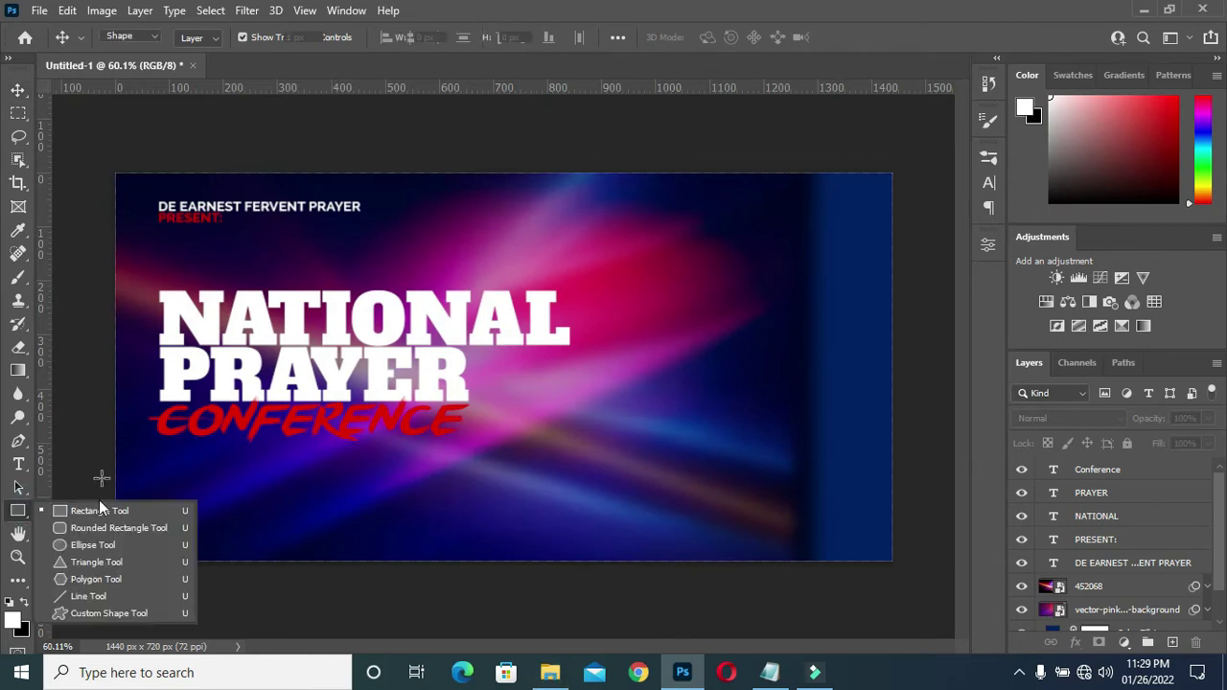
left_click_drag(100, 482, 922, 509)
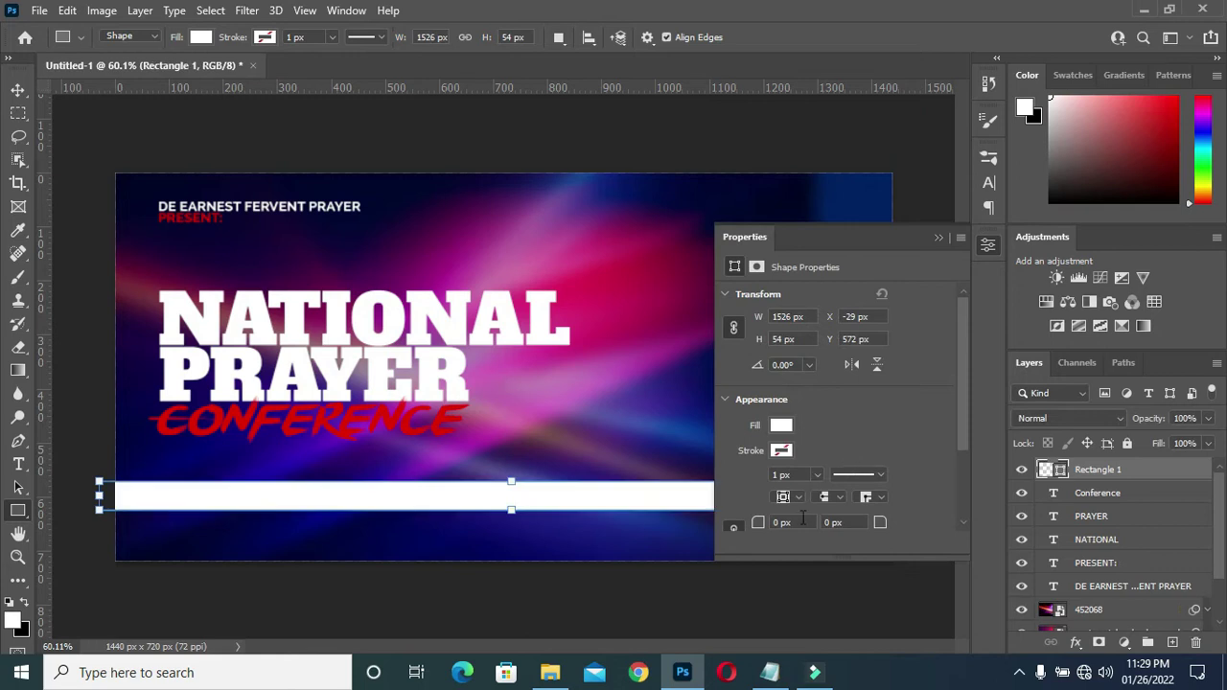
Copy the color code ff9600 from the notes file and apply it as the fill of the full-width rectangle
left_click(770, 674)
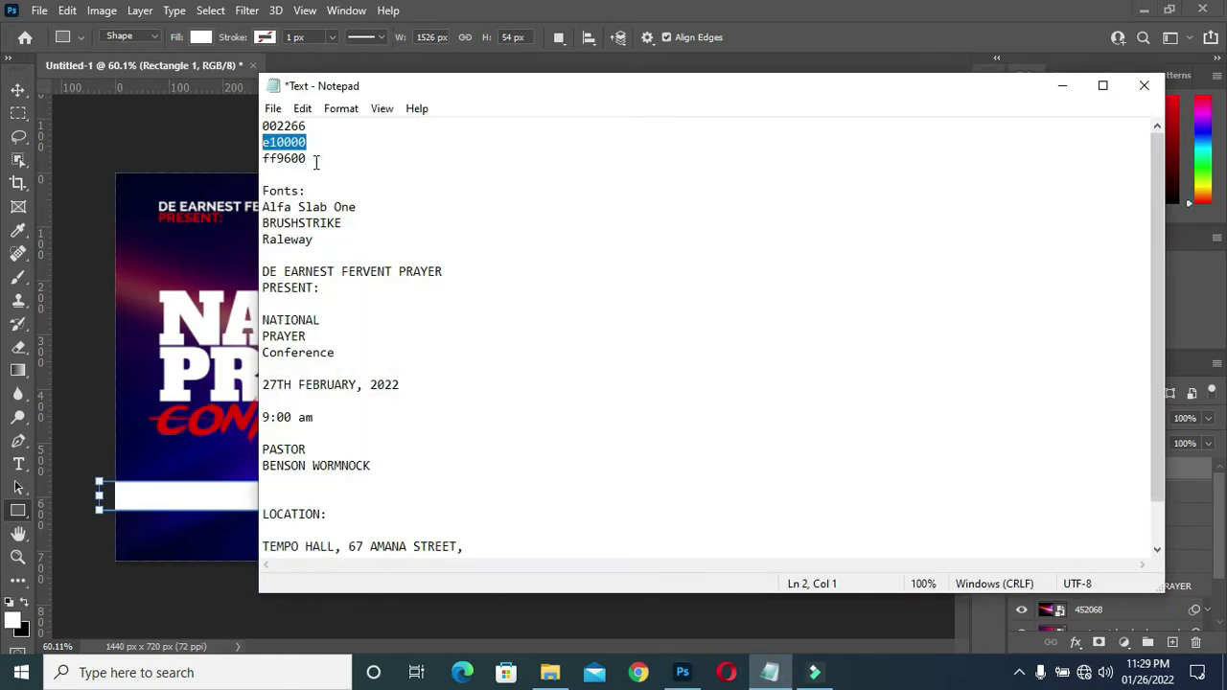
left_click_drag(315, 163, 262, 161)
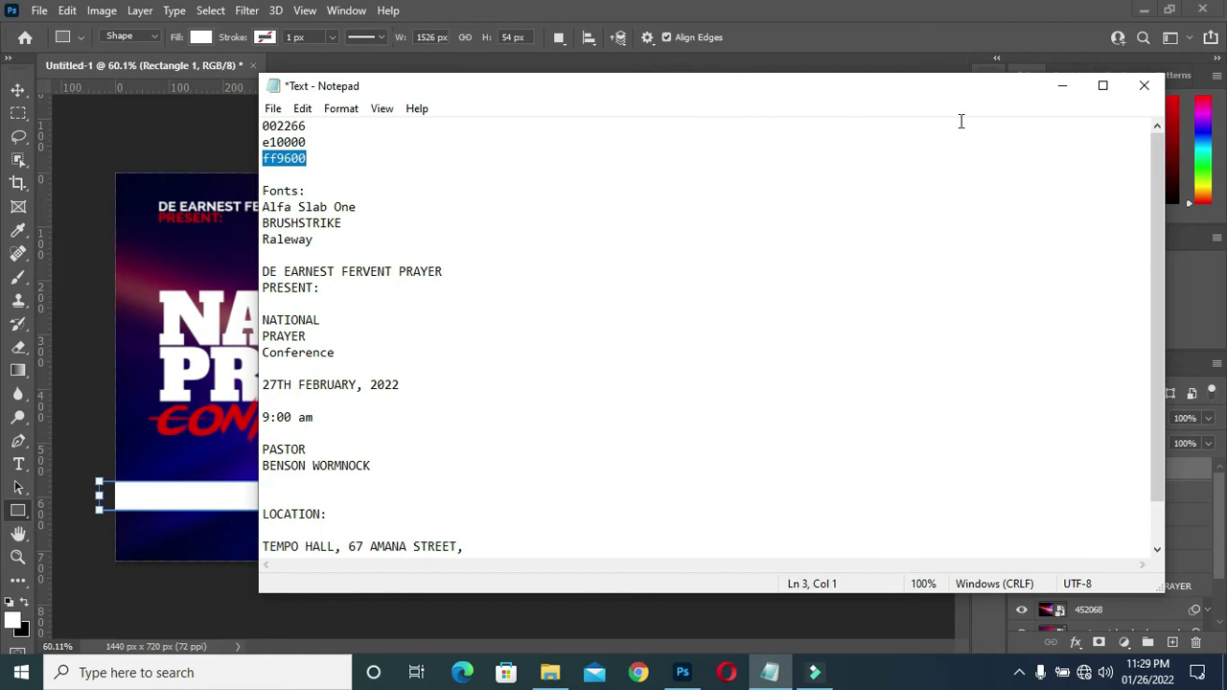
left_click(1061, 87)
left_click(784, 427)
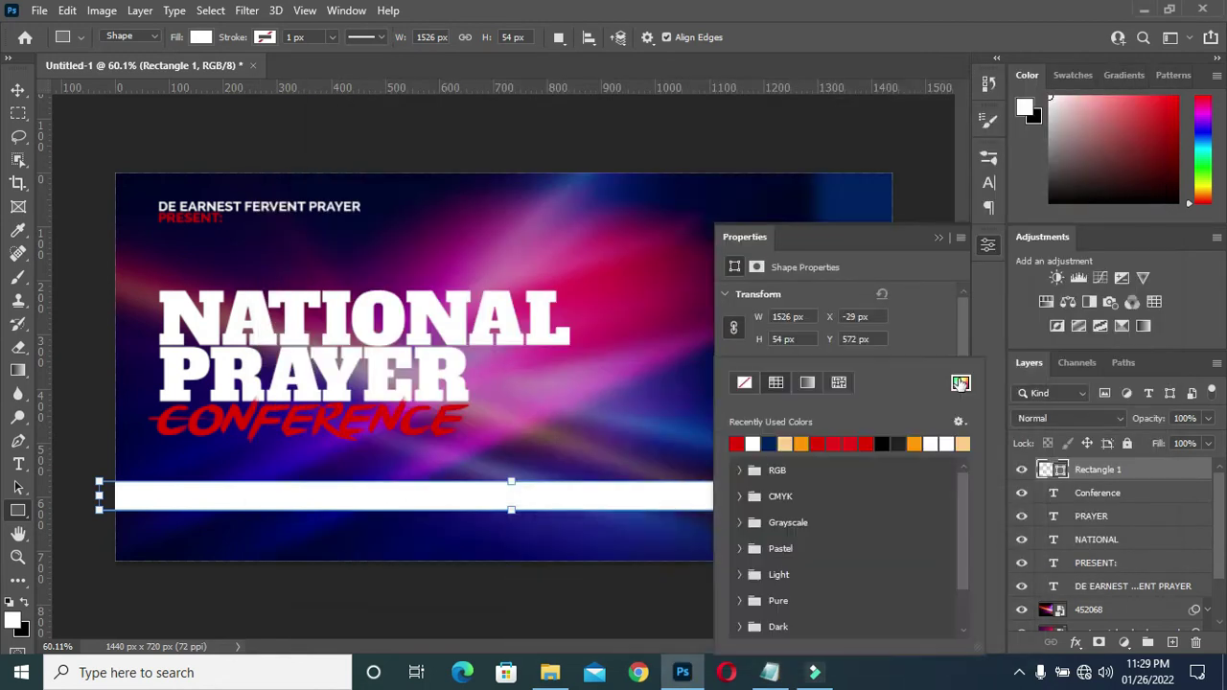
left_click(961, 383)
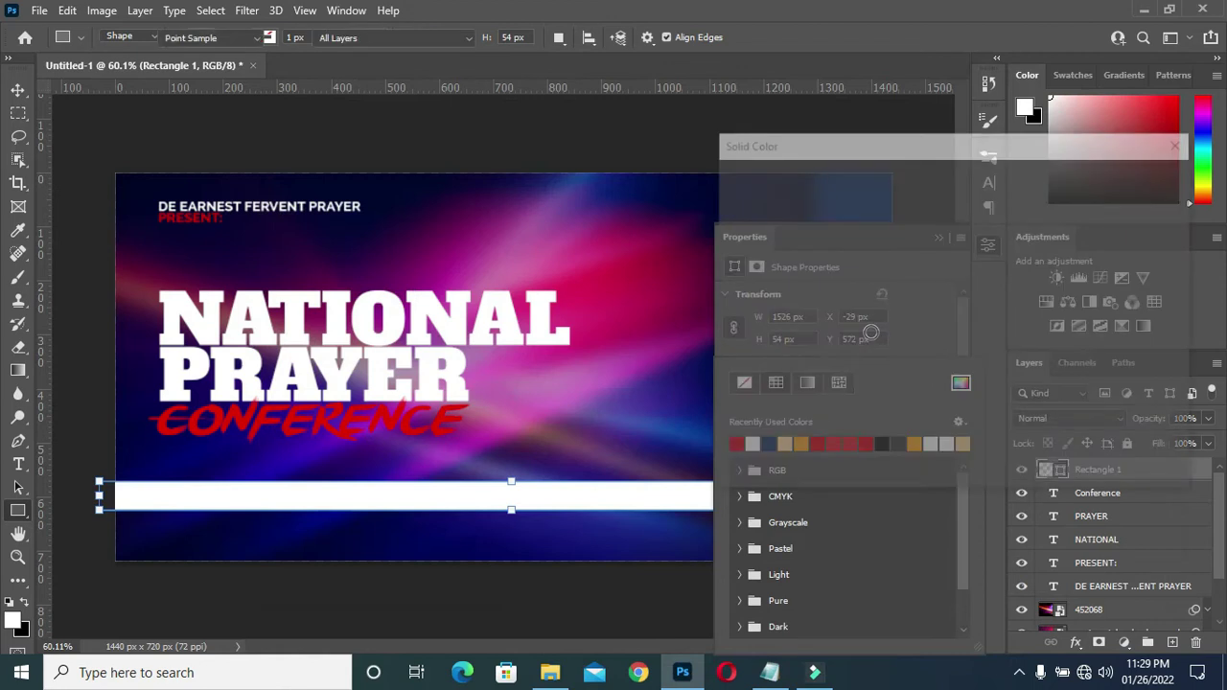
type("ff9600")
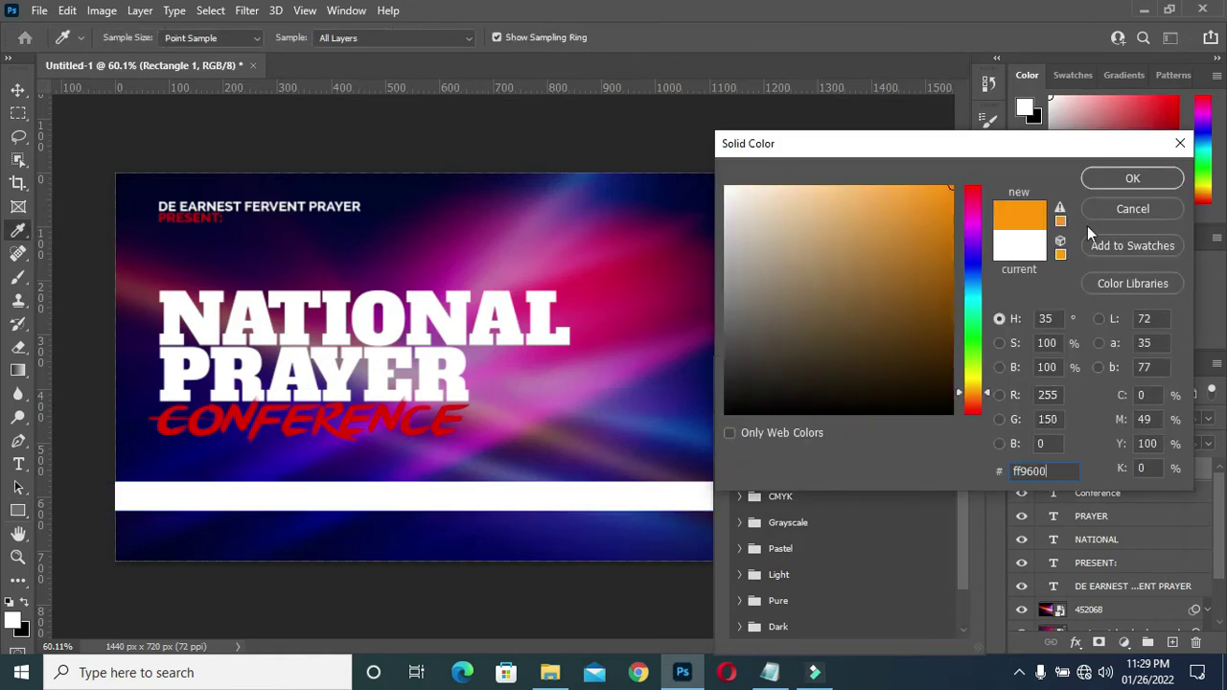
left_click(1112, 184)
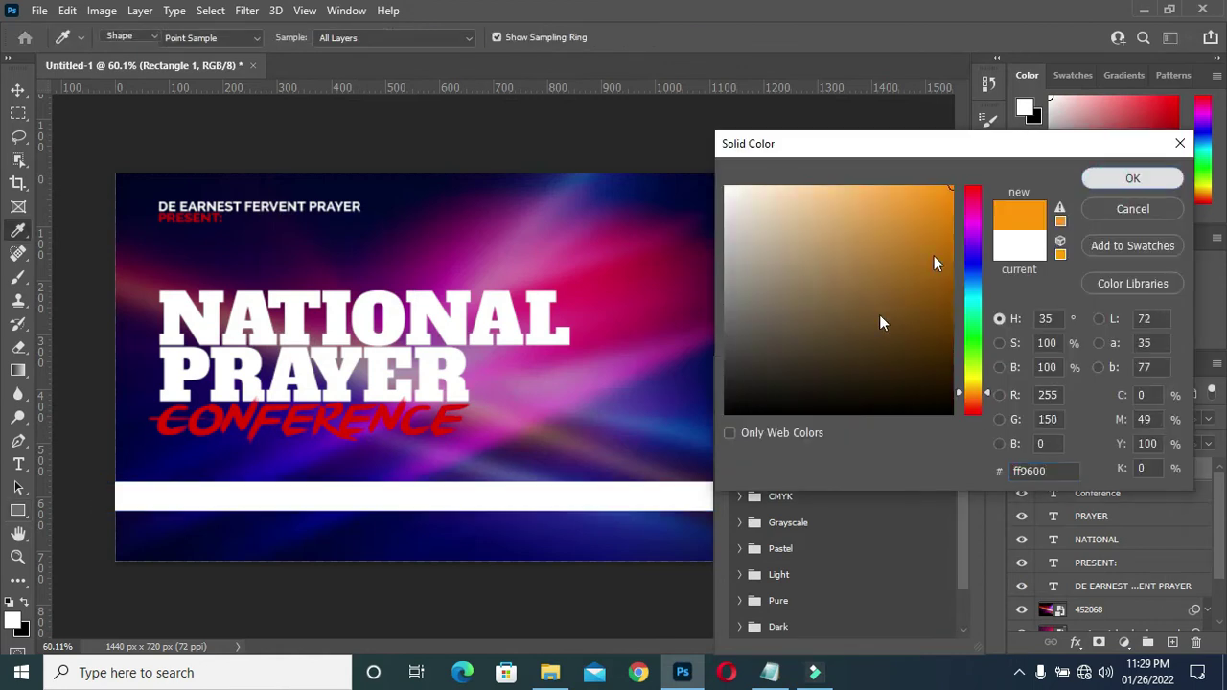
Shift the orange bar slightly left so it overhangs both canvas sides, and deselect it
left_click(18, 90)
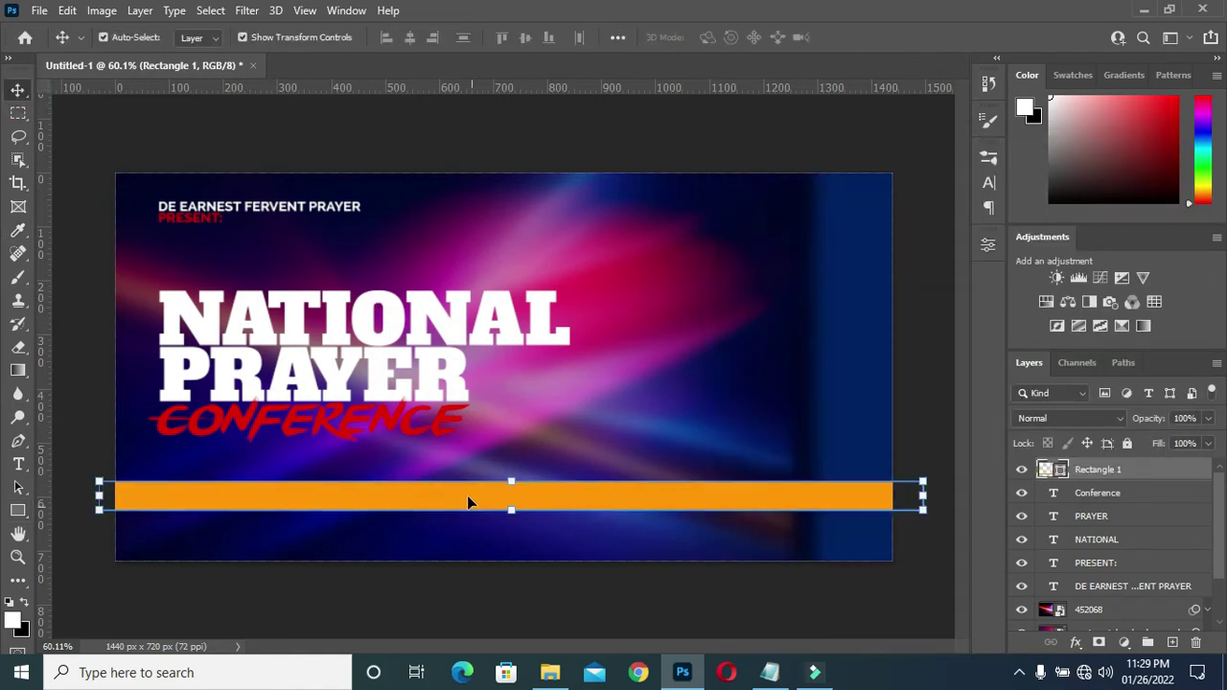
left_click_drag(458, 495, 451, 495)
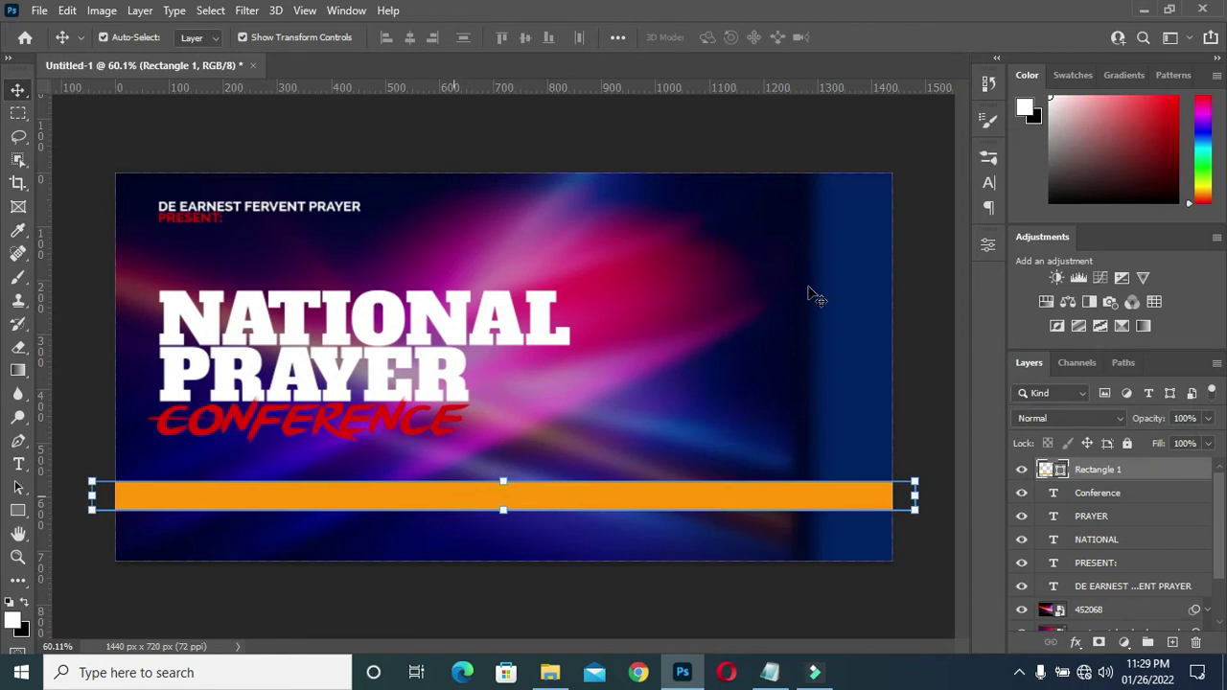
left_click(904, 171)
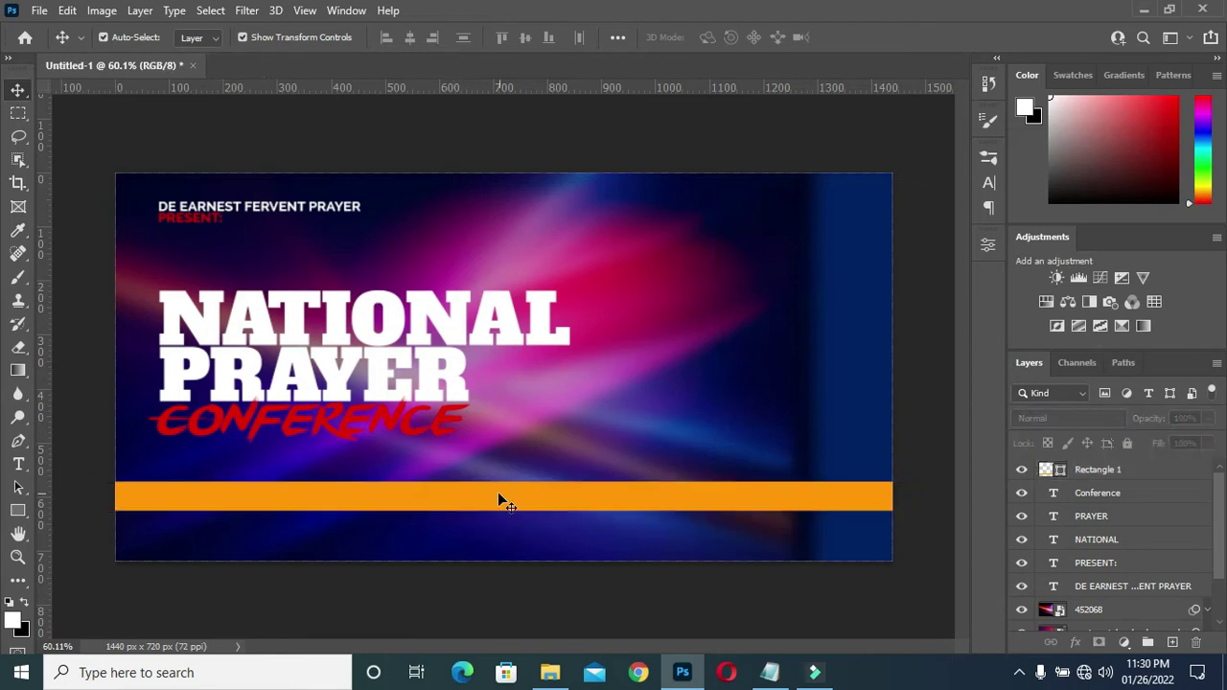
Duplicate the orange bar and move the copy to the canvas's upper edge so only a thin strip overlaps the canvas
left_click(498, 495)
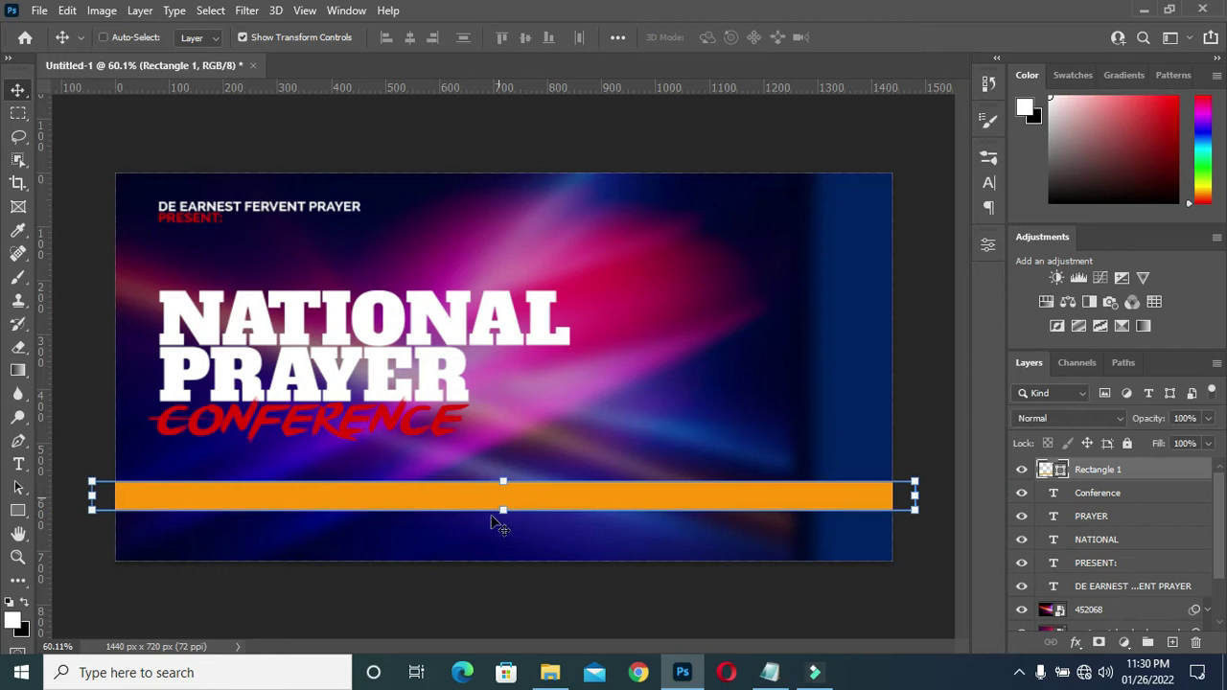
left_click_drag(493, 527, 499, 545)
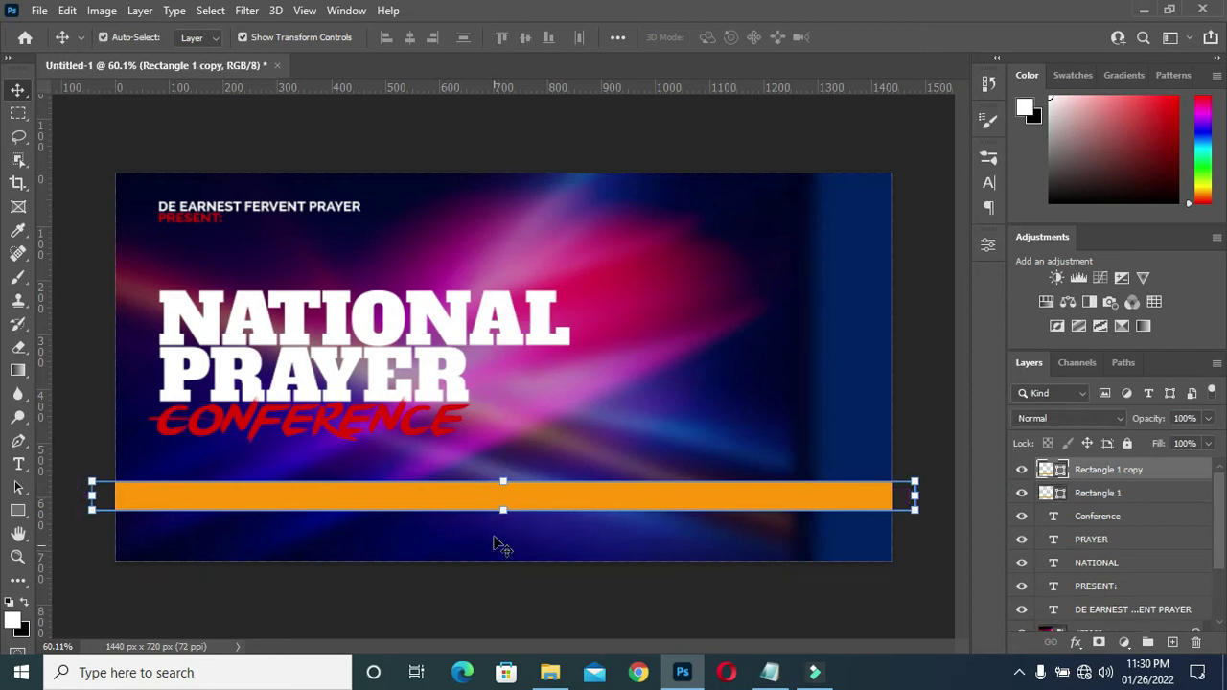
left_click_drag(447, 501, 429, 170)
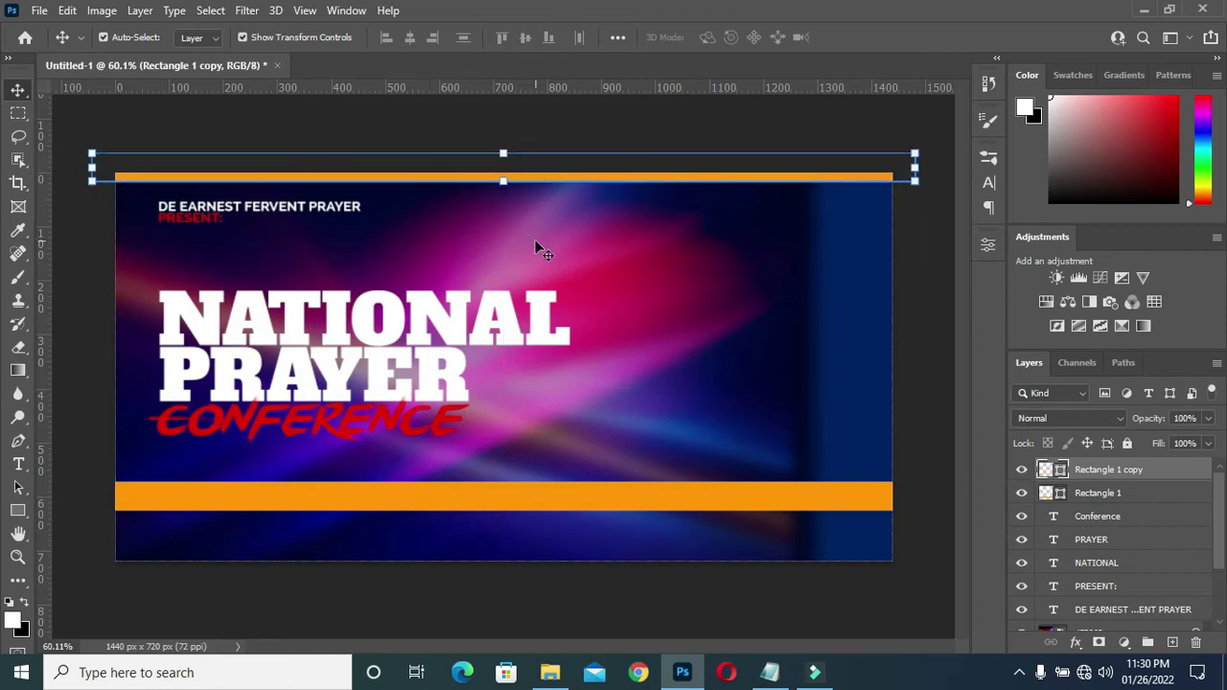
Recolor the strip along the canvas's upper edge to a lighter tint of the same orange and deselect it
double_click(1046, 469)
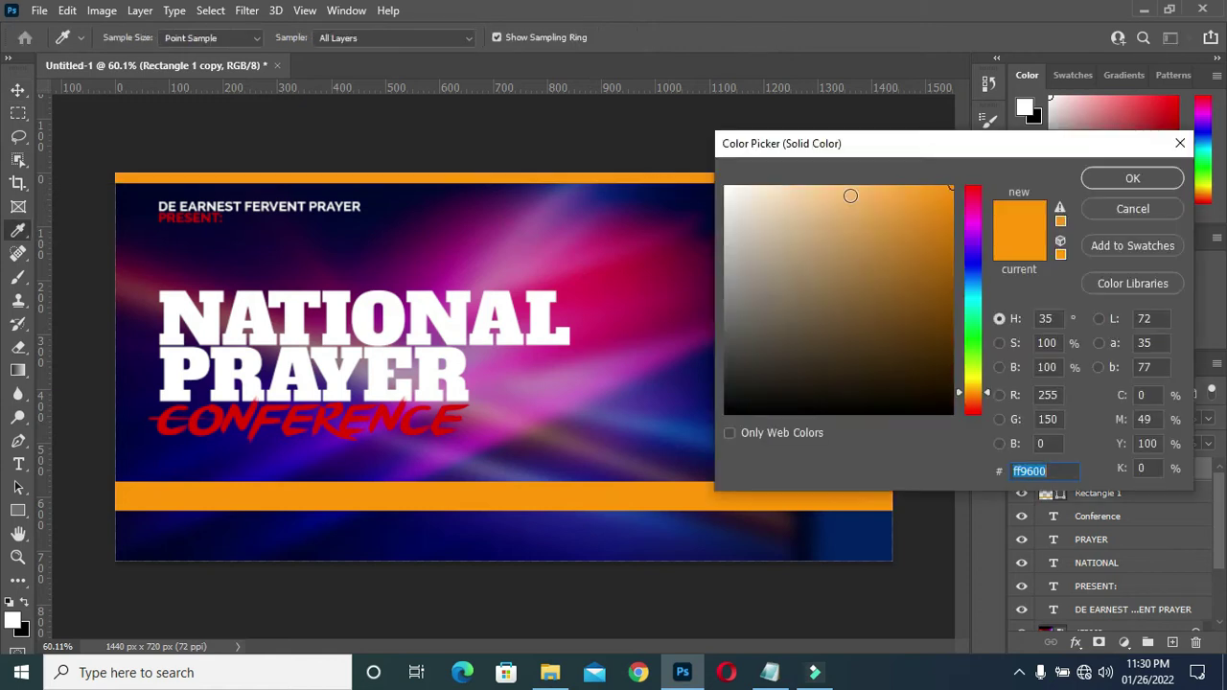
mouse_move(845, 191)
left_mouse_down()
mouse_move(836, 187)
mouse_move(848, 186)
left_mouse_up()
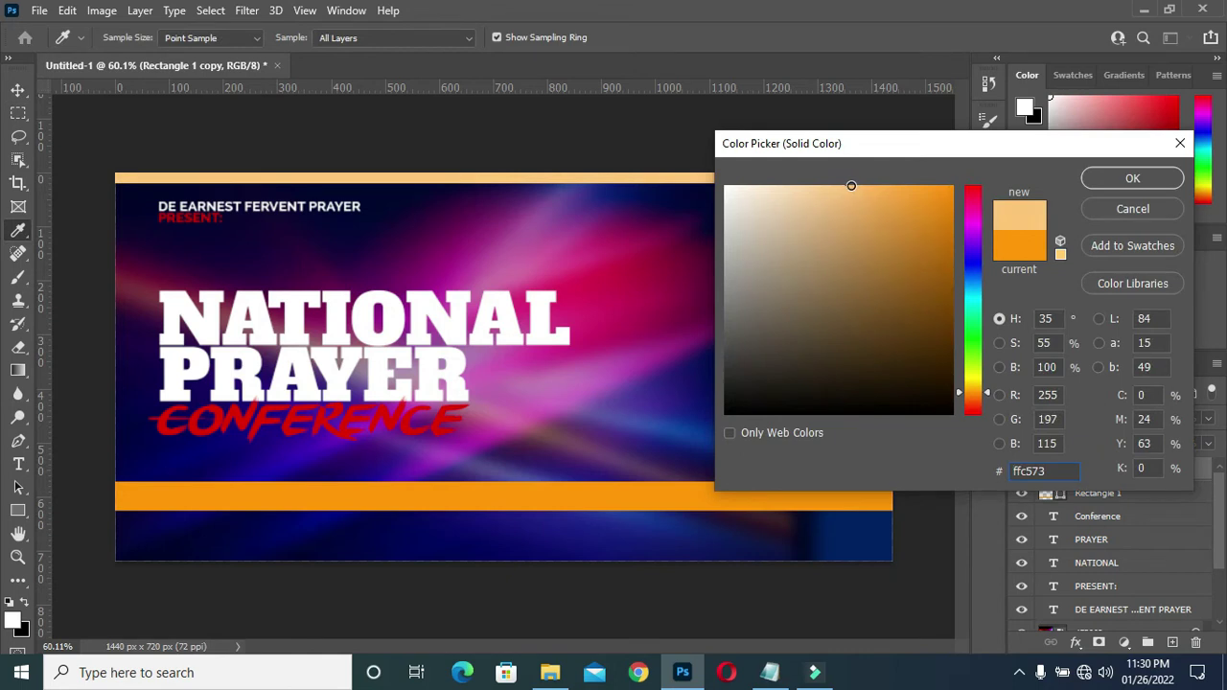
left_click_drag(844, 186, 839, 185)
left_click_drag(842, 192, 840, 188)
left_click(1133, 180)
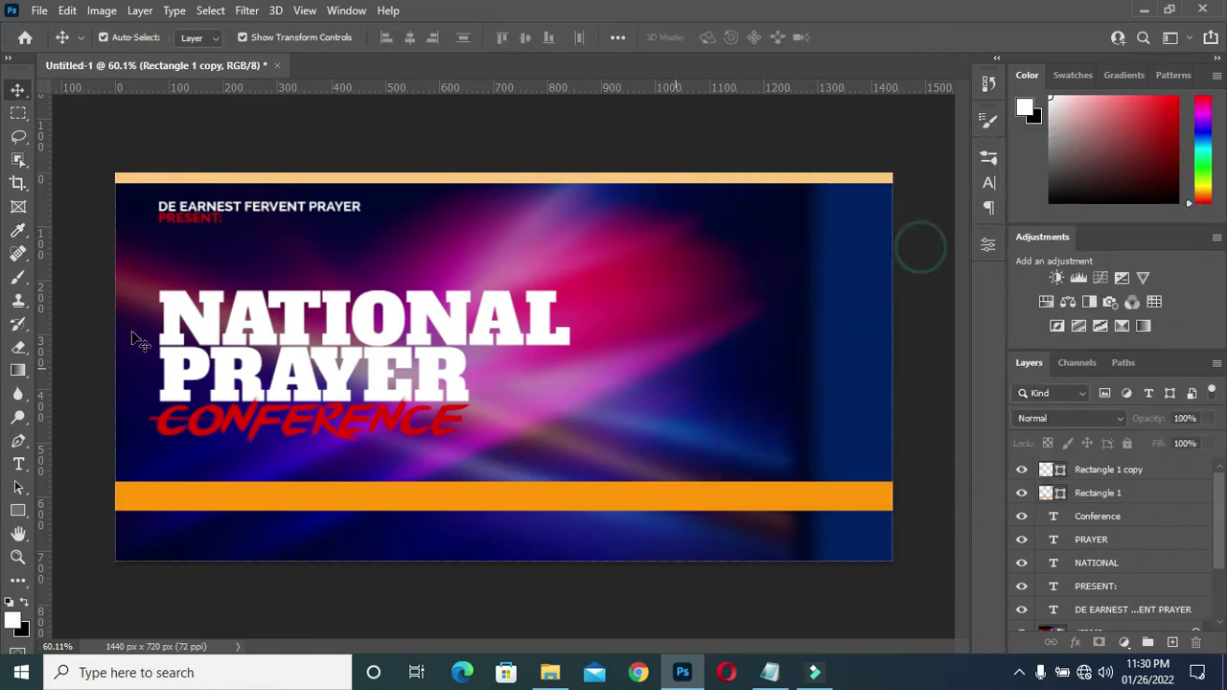
left_click(921, 247)
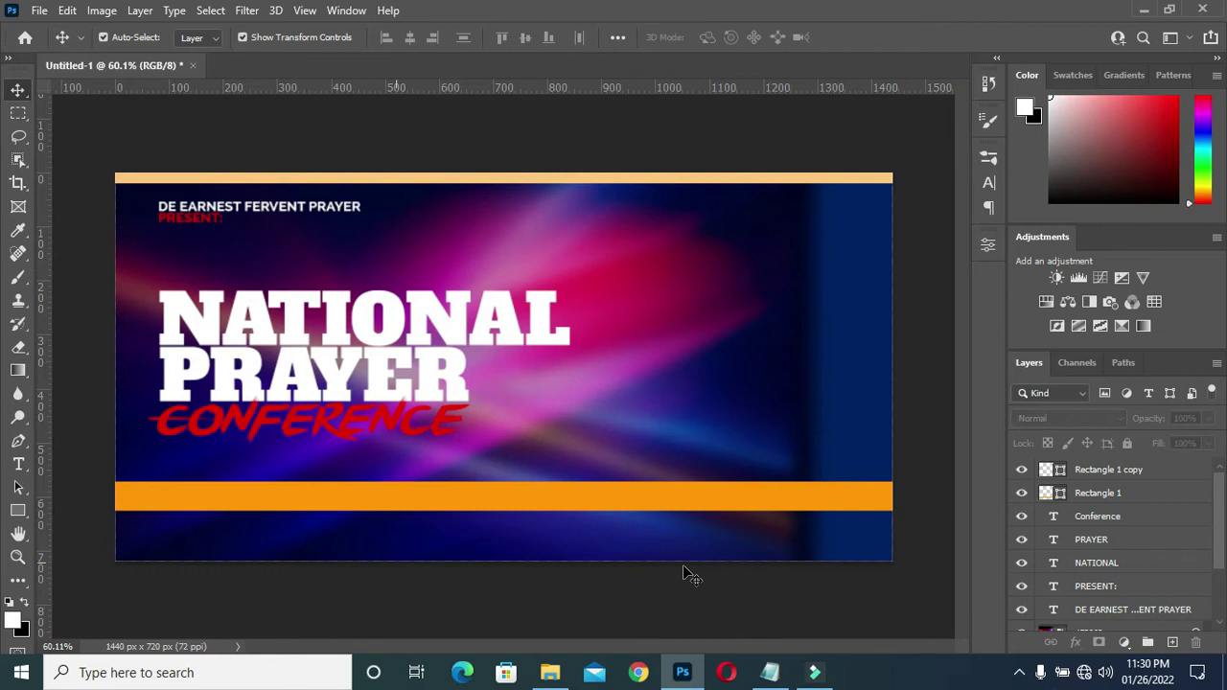
Place the Brush image from the NATIONAL PRAYER folder against the canvas's right edge, scaled to about 102% to cover the full height
left_click(544, 674)
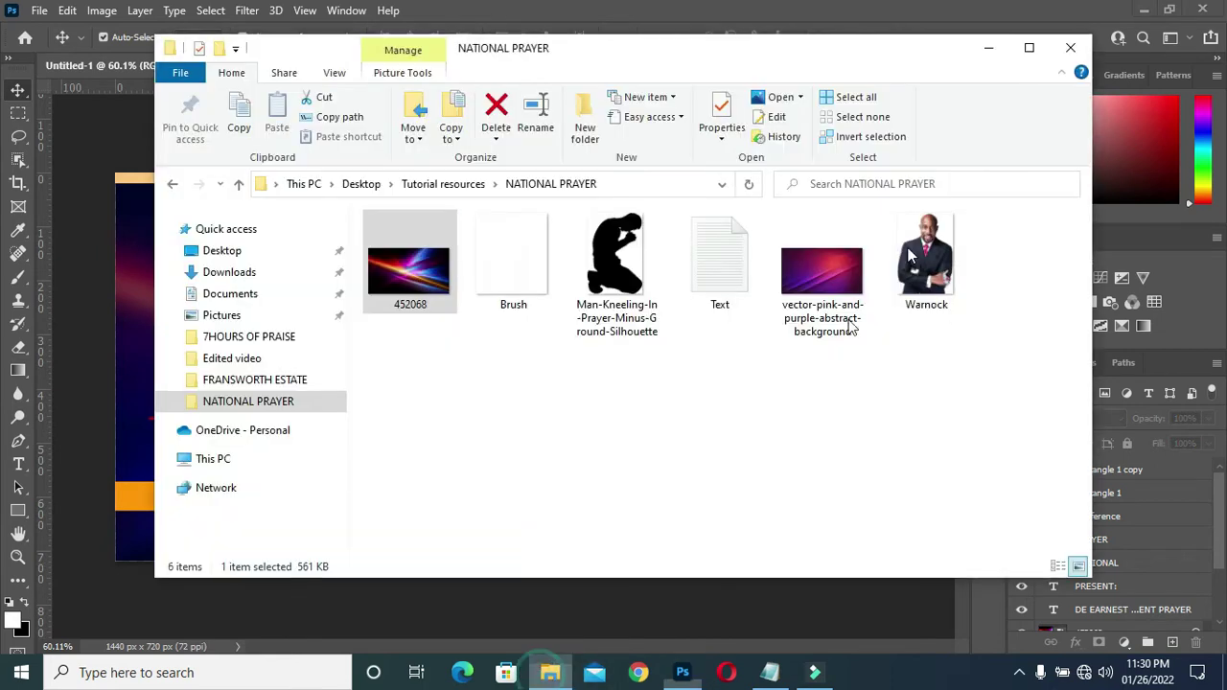
double_click(508, 267)
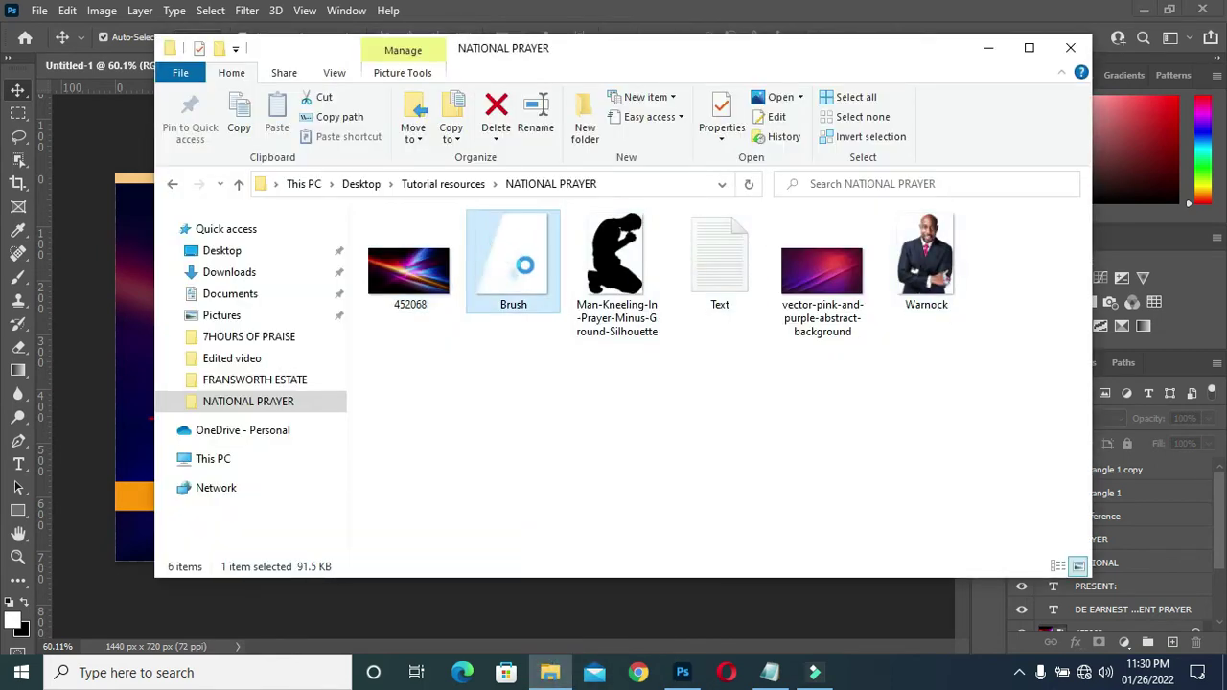
mouse_move(529, 234)
left_mouse_down()
mouse_move(551, 498)
mouse_move(587, 606)
left_mouse_up()
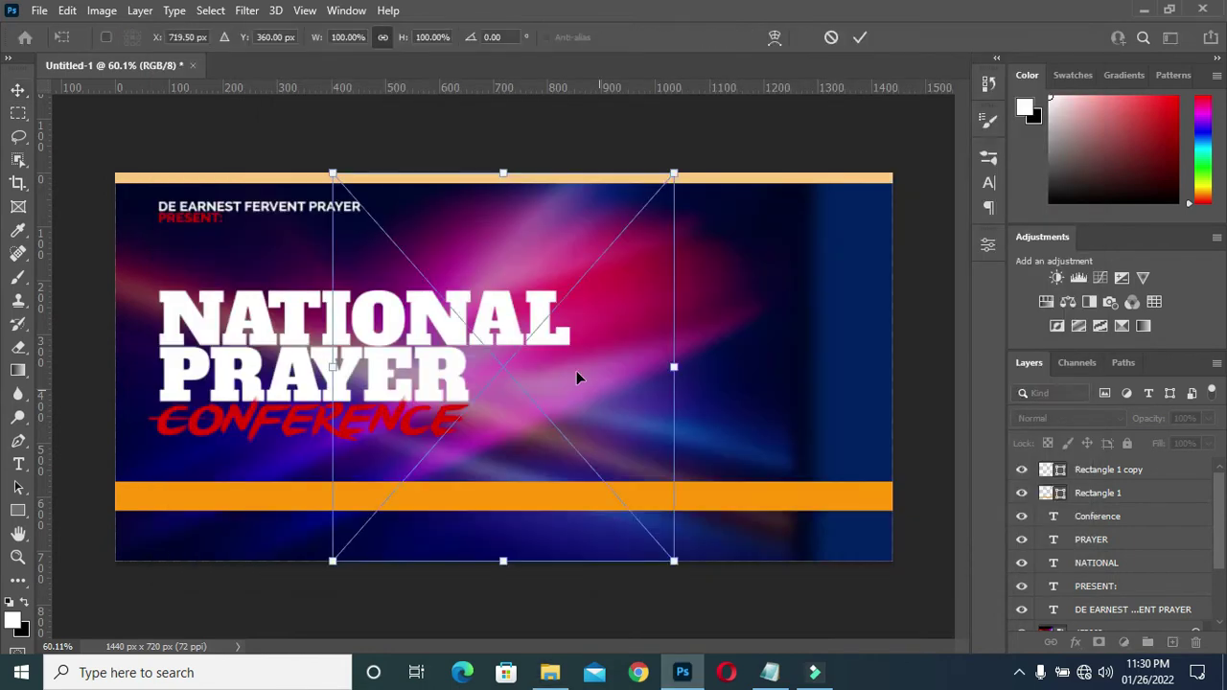
mouse_move(556, 382)
left_mouse_down()
mouse_move(808, 341)
mouse_move(793, 387)
mouse_move(772, 367)
left_mouse_up()
left_click_drag(551, 168, 543, 161)
key("shift+Down")
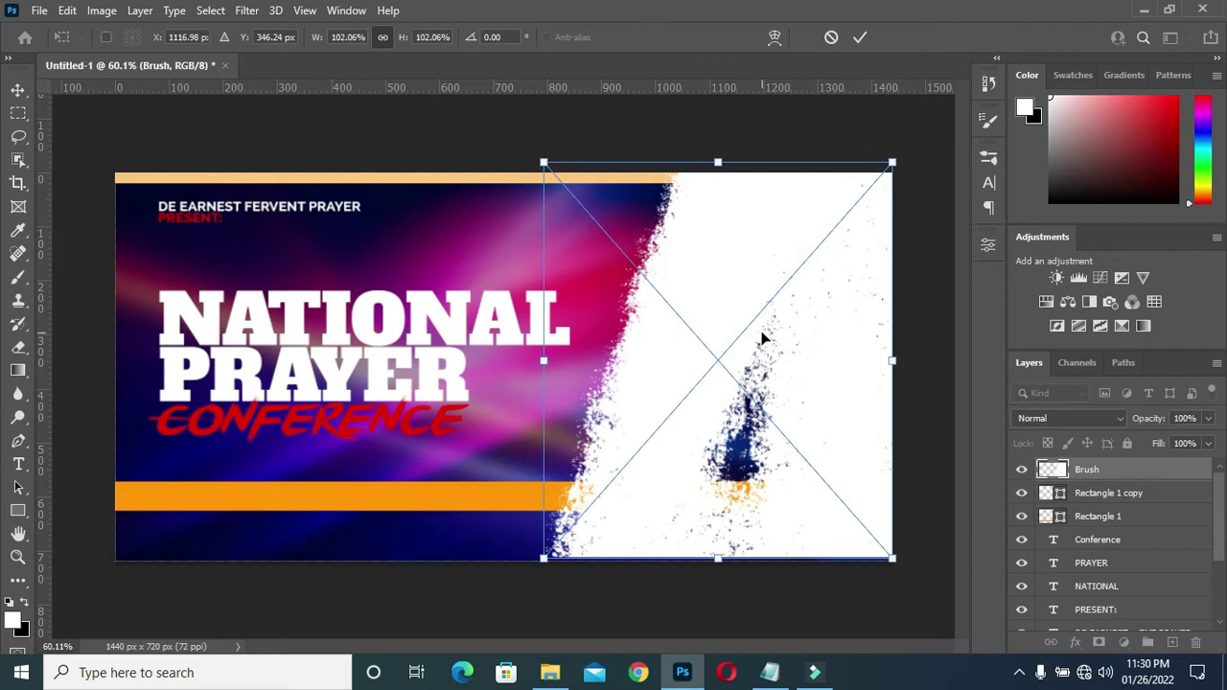
left_click(860, 37)
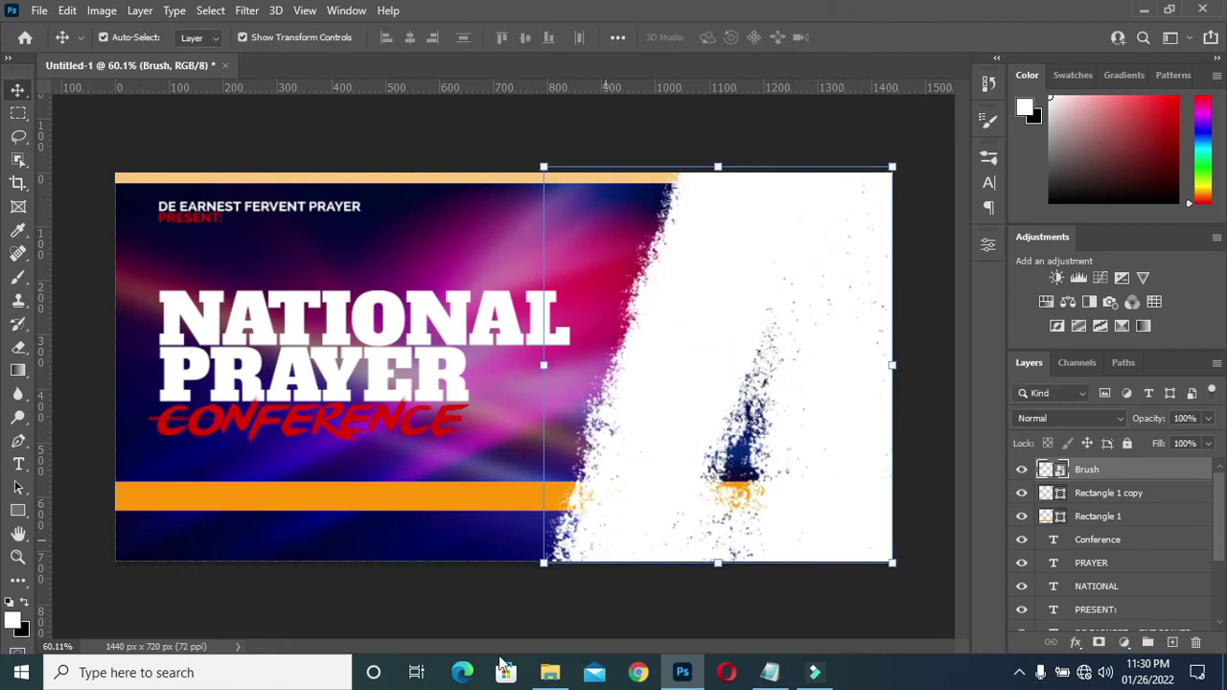
Place the portrait of the man in a suit over the white brush area, scaled to about 532% and standing on the lower canvas edge
left_click(549, 672)
mouse_move(928, 254)
left_mouse_down()
mouse_move(938, 261)
mouse_move(704, 616)
mouse_move(739, 457)
left_mouse_up()
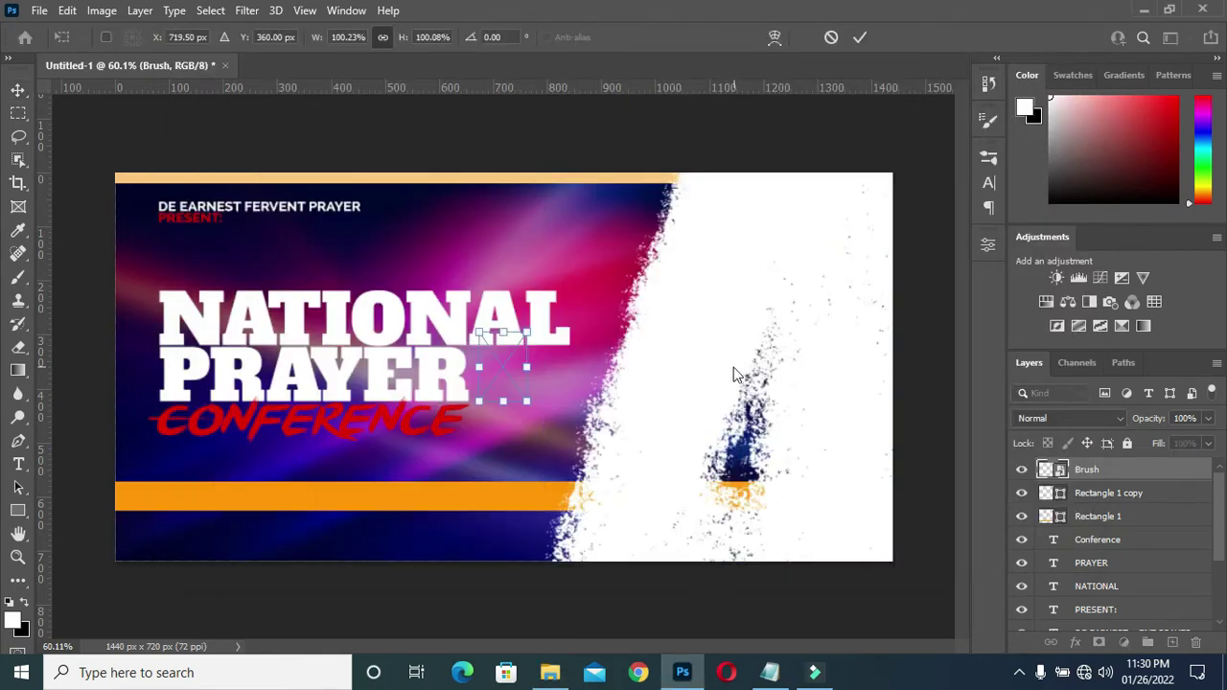
left_click_drag(526, 367, 736, 368)
left_click_drag(641, 386, 778, 390)
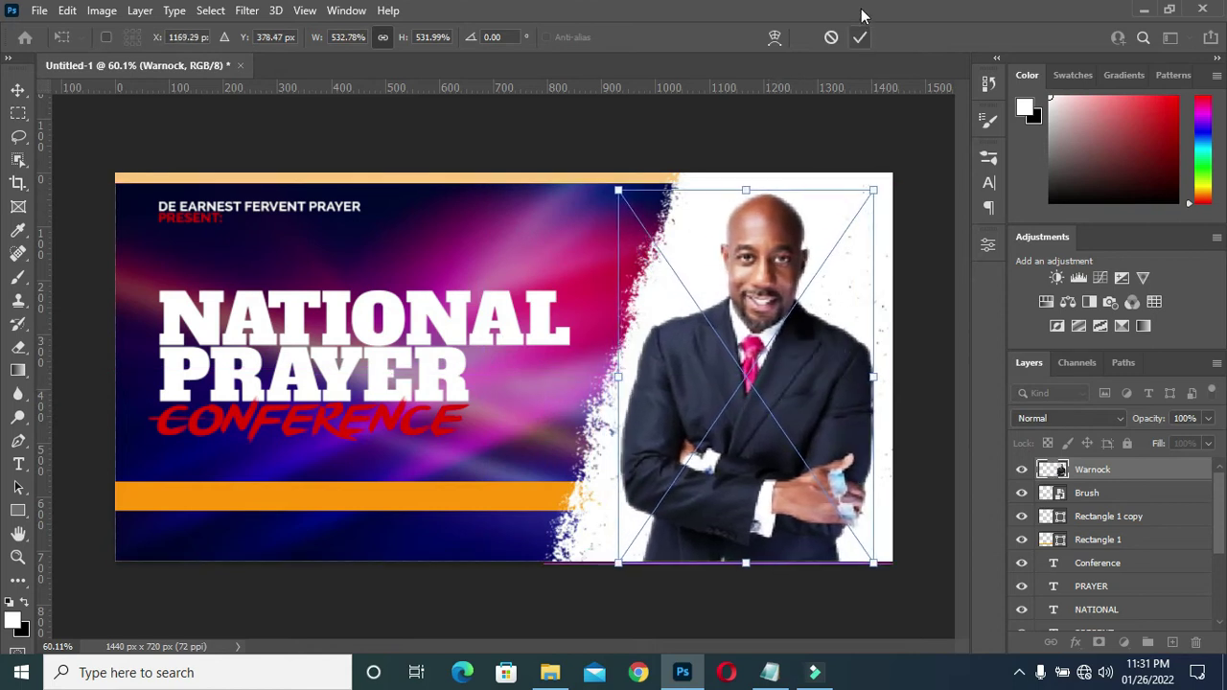
left_click(862, 37)
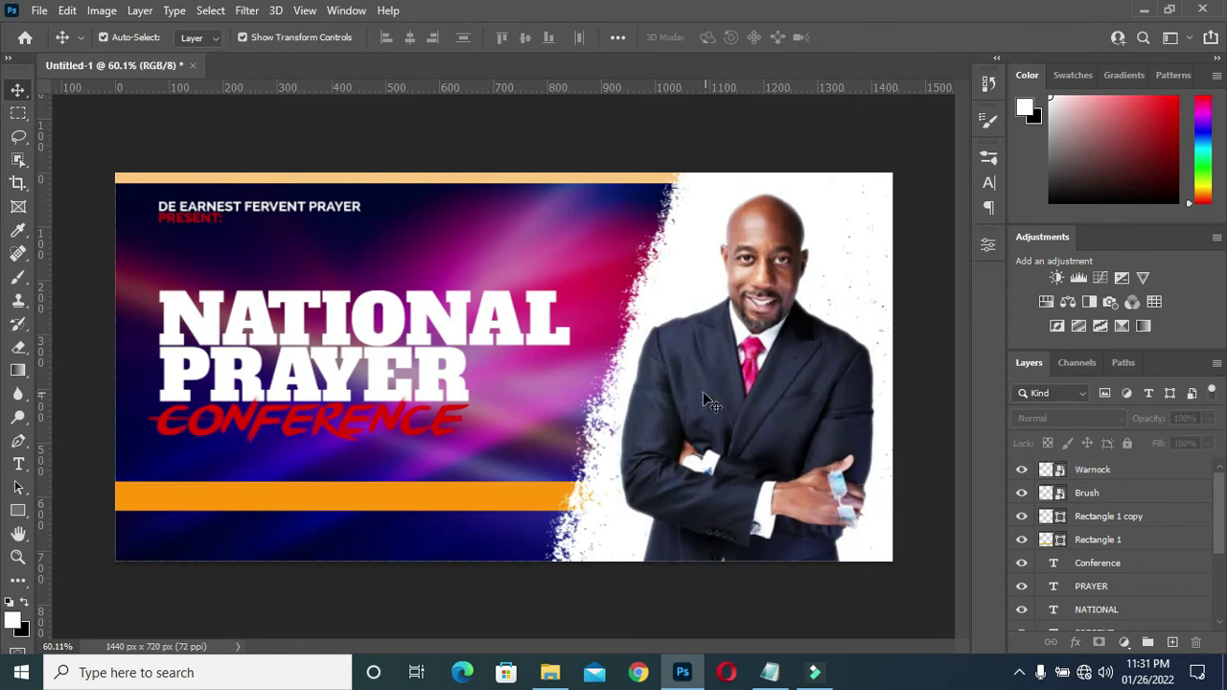
Nudge the lower orange bar up closer to the Conference text and deselect it
left_click(295, 499)
key("Up")
key("Up")
key("Up")
key("Up")
key("Up")
key("Up")
key("Up")
key("Up")
key("Up")
key("Up")
key("Up")
key("Up")
key("Up")
key("Up")
key("Up")
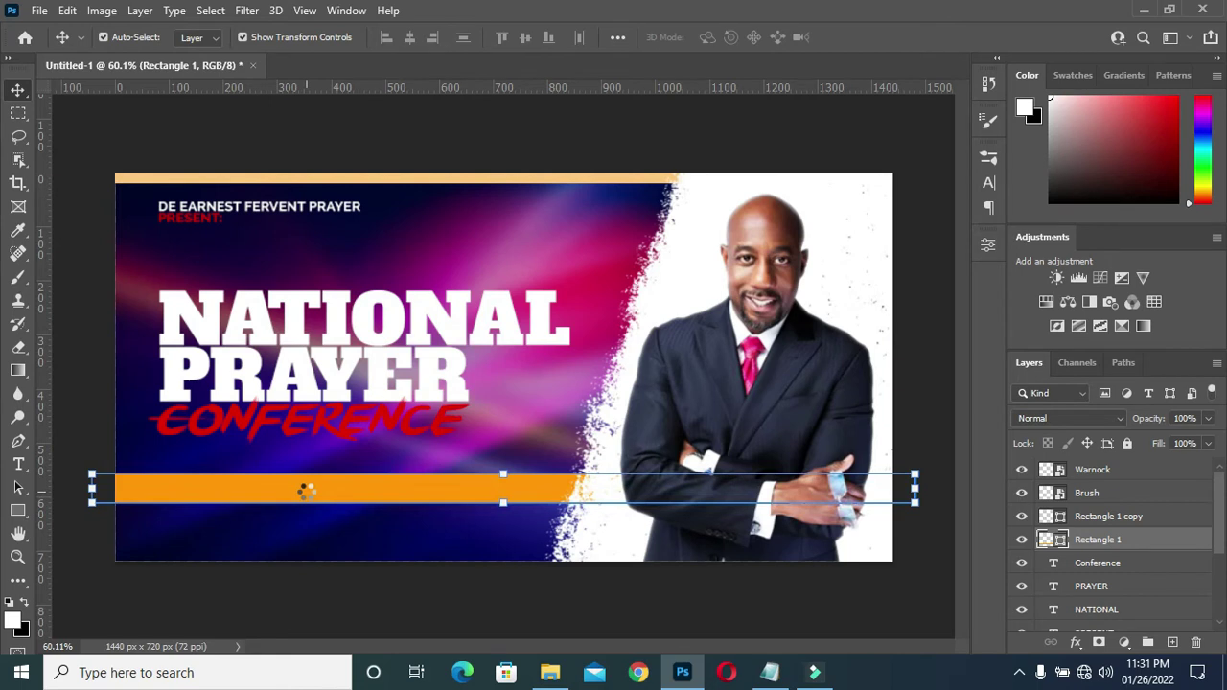
key("Up")
key("Up")
key("Up")
key("Up")
key("Up")
key("Up")
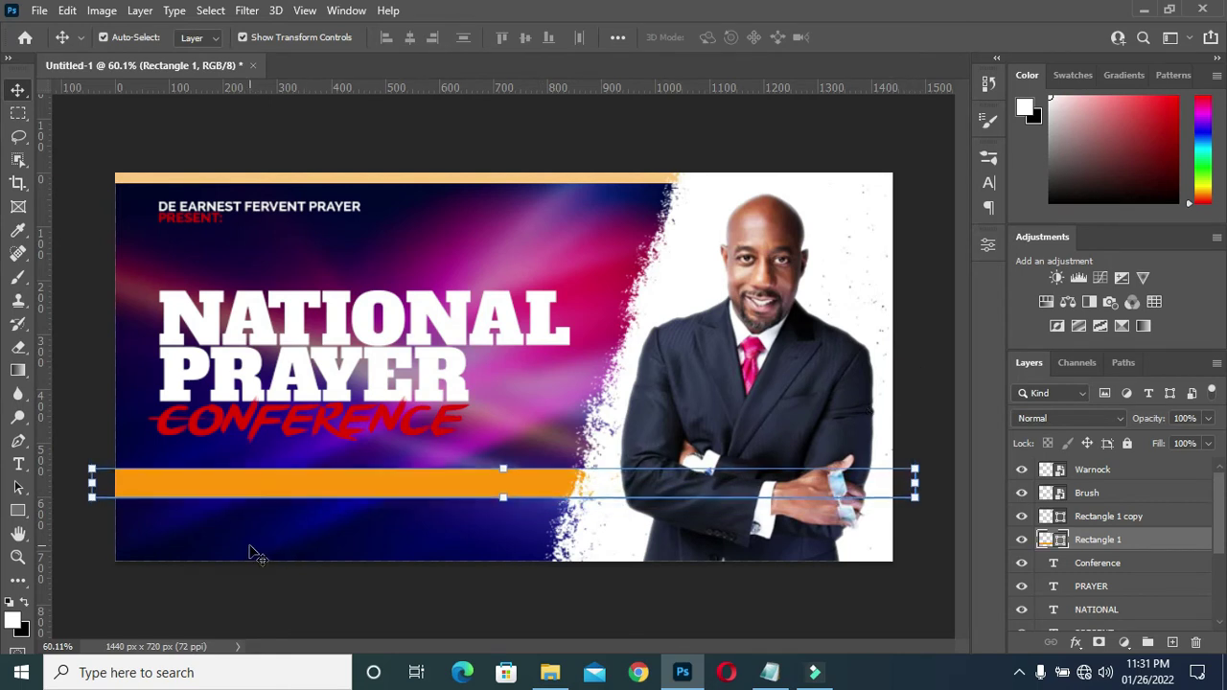
key("Up")
key("Up")
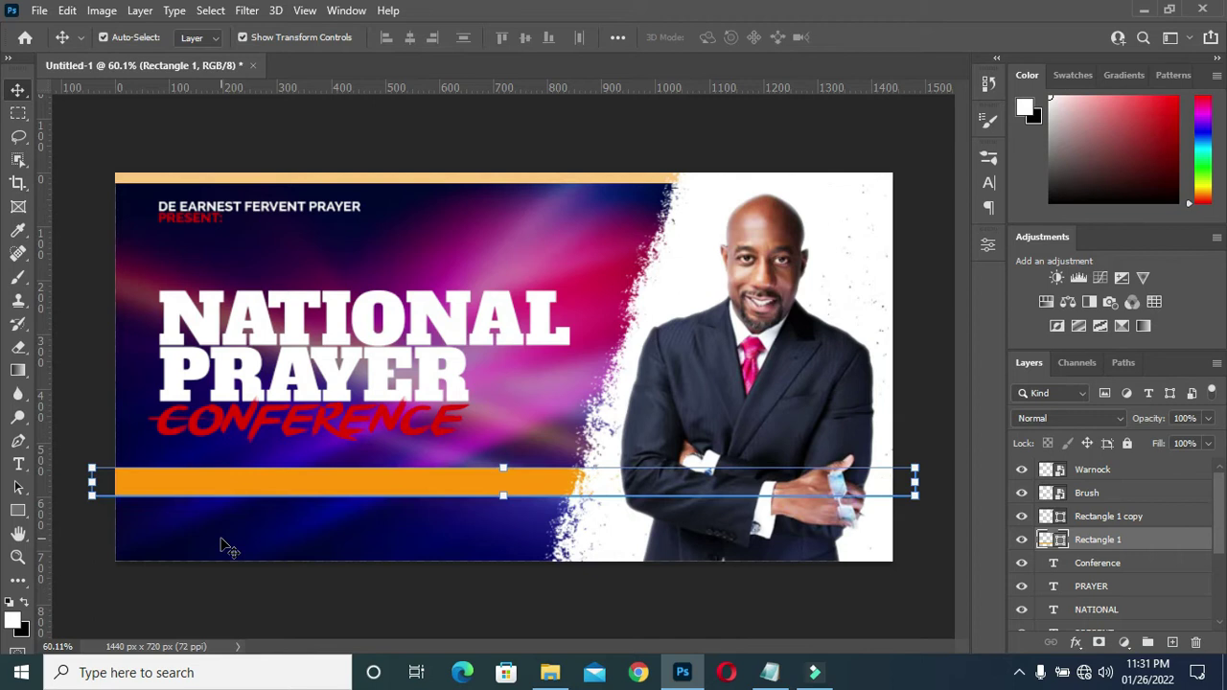
left_click(430, 600)
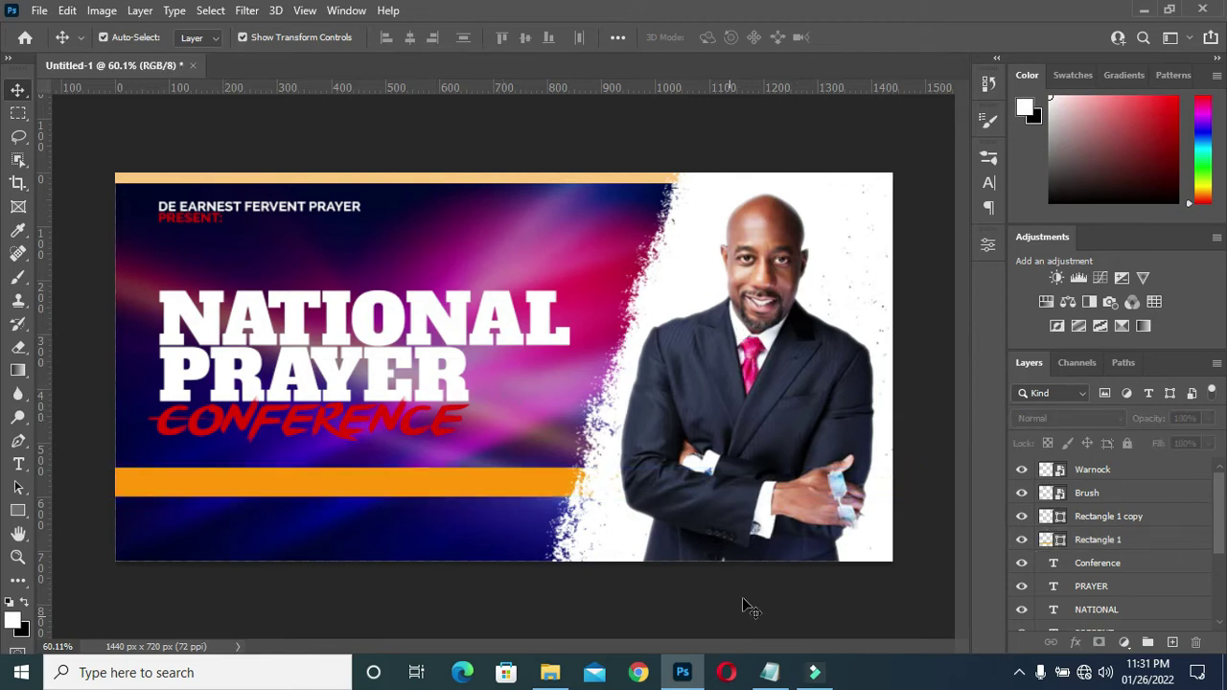
Lower the opacity of the white Brush layer behind the portrait to 75% and deselect it
left_click(870, 197)
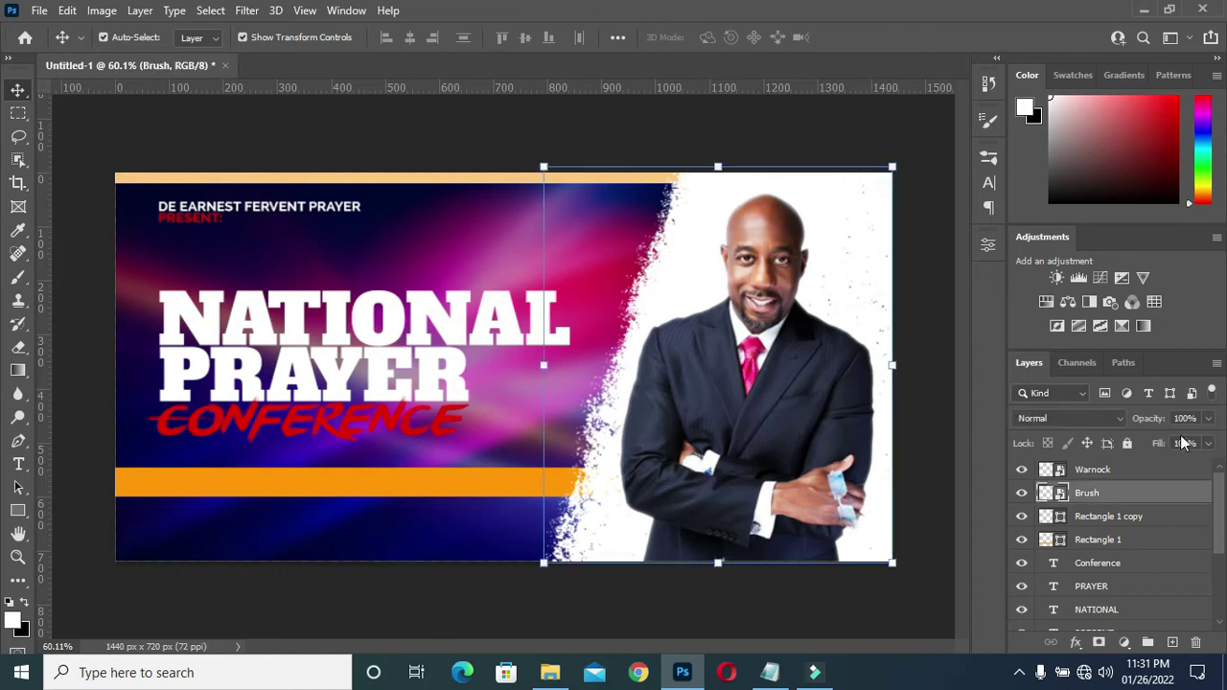
left_click_drag(1137, 421, 1131, 422)
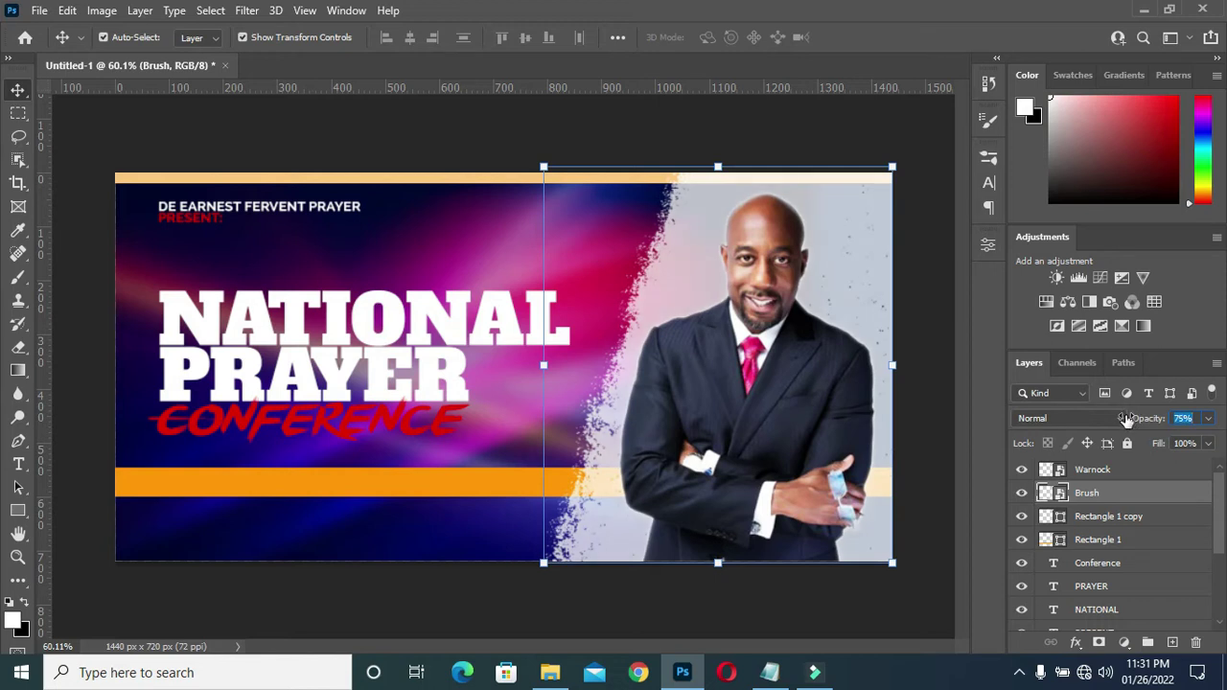
left_click(926, 278)
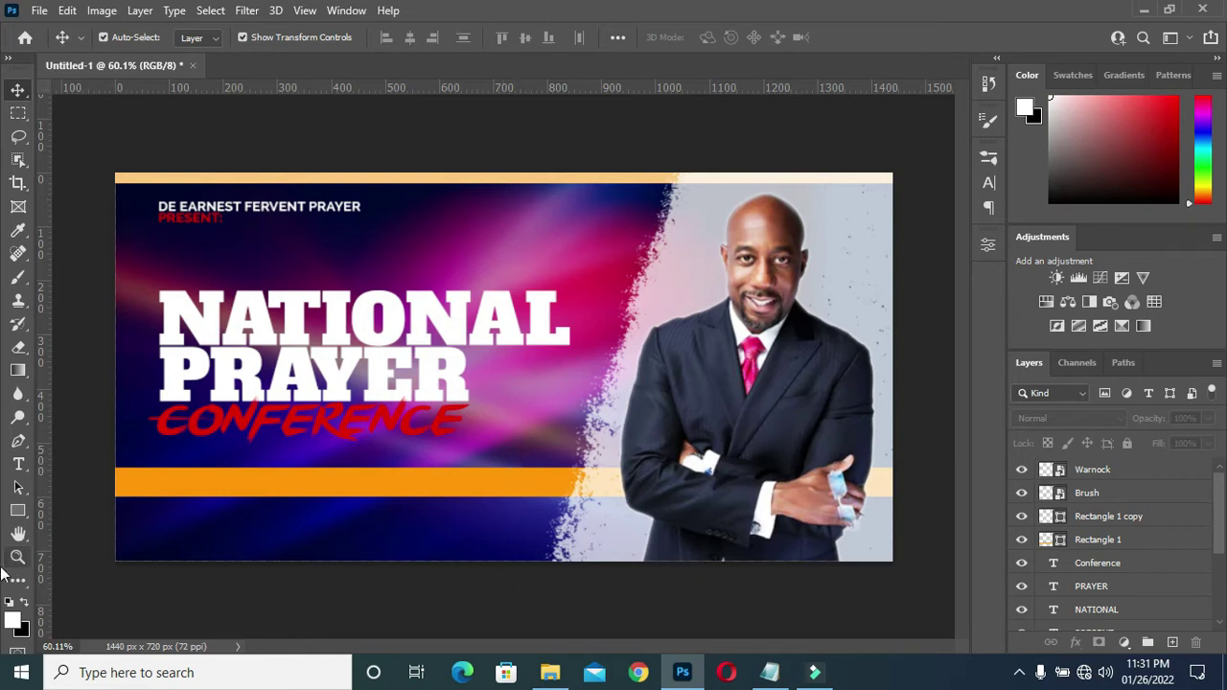
Draw a rectangle about 265 × 99 px over the orange bar at the portrait's left arm and fill it with the recently used red
key("u")
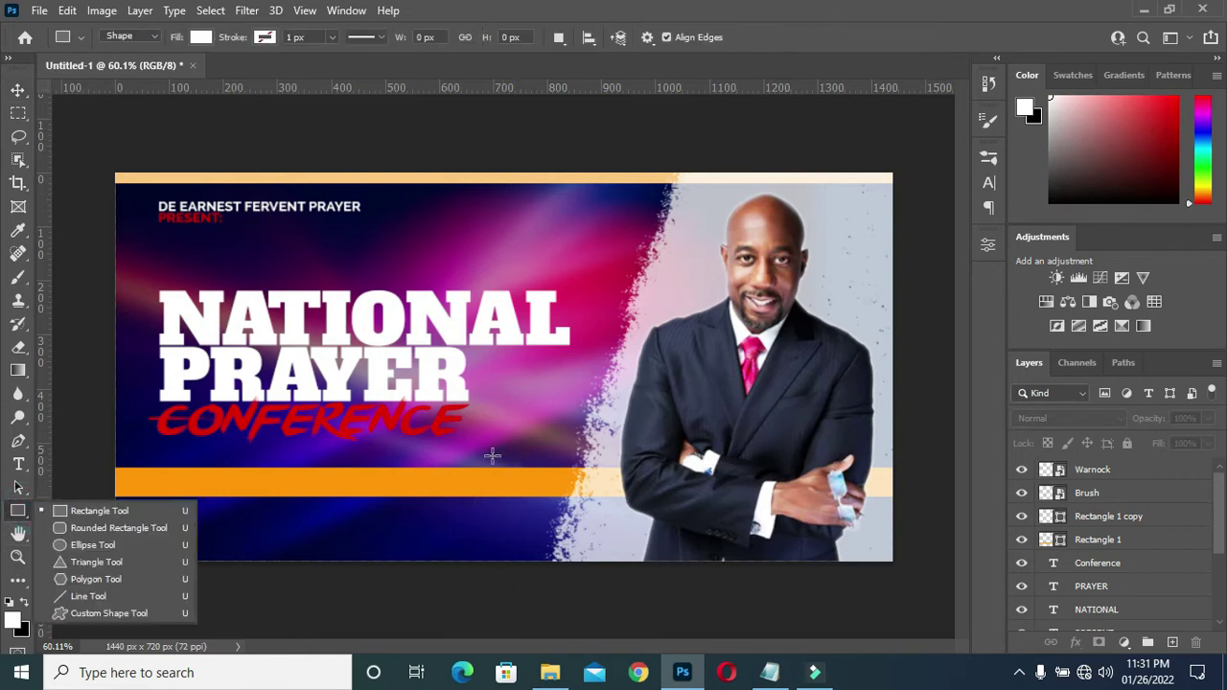
left_click_drag(543, 457, 685, 509)
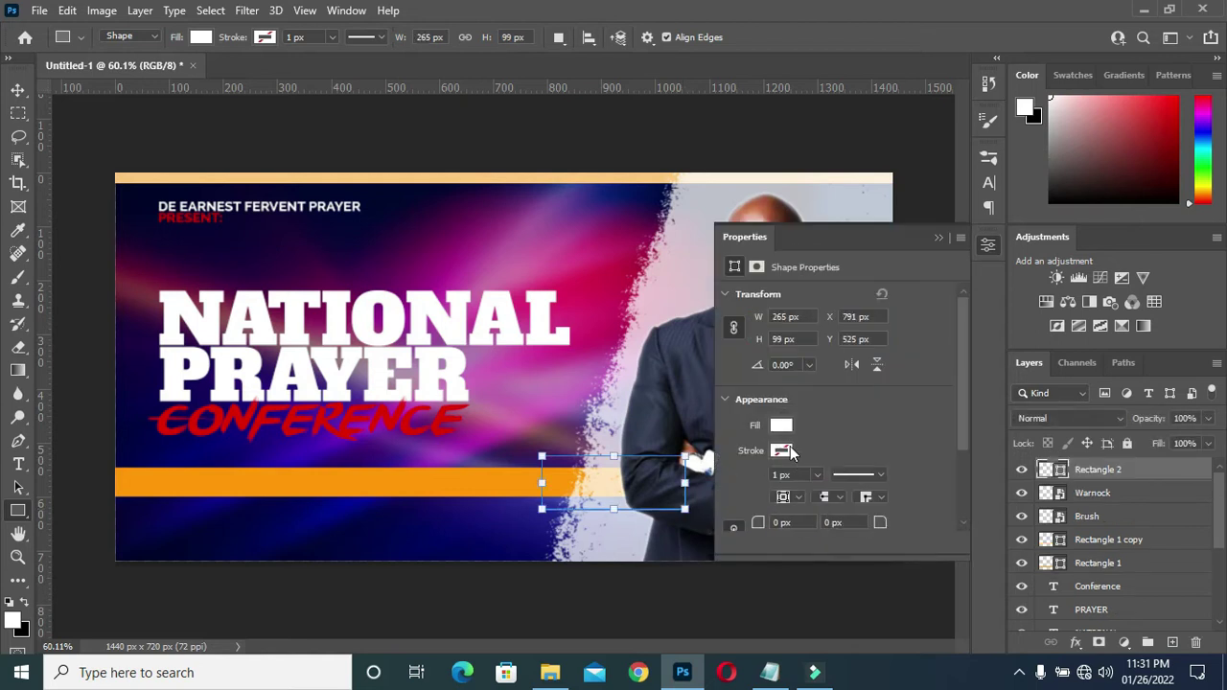
left_click(781, 428)
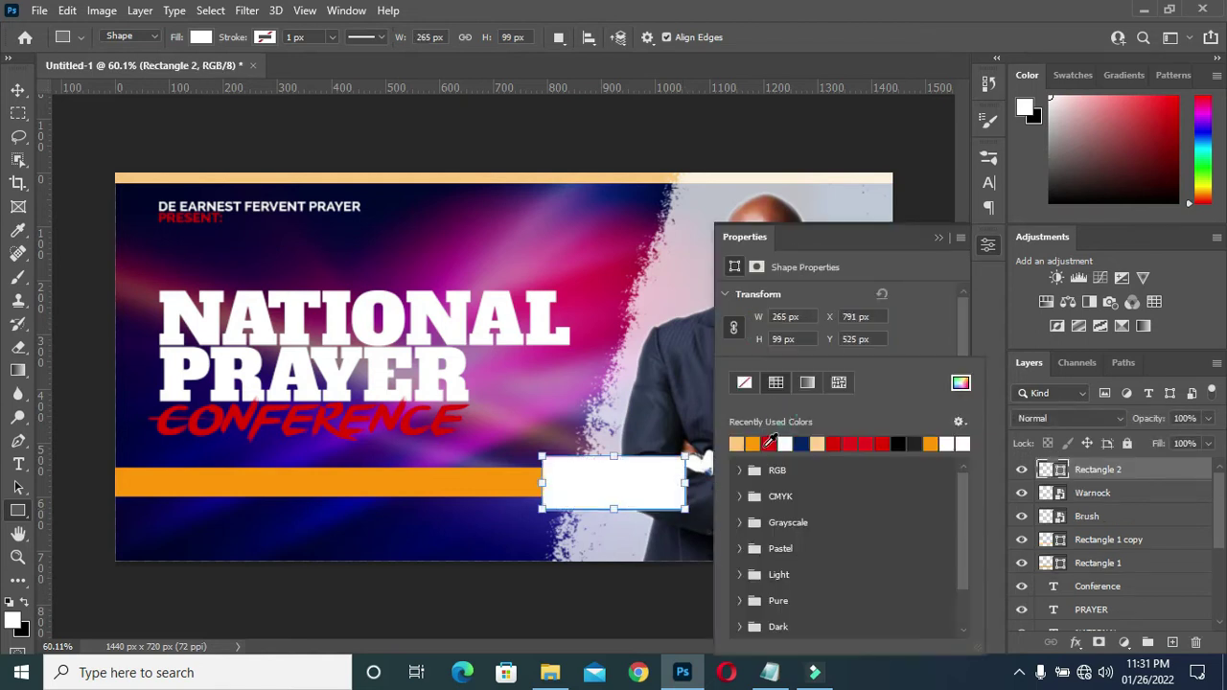
left_click(770, 444)
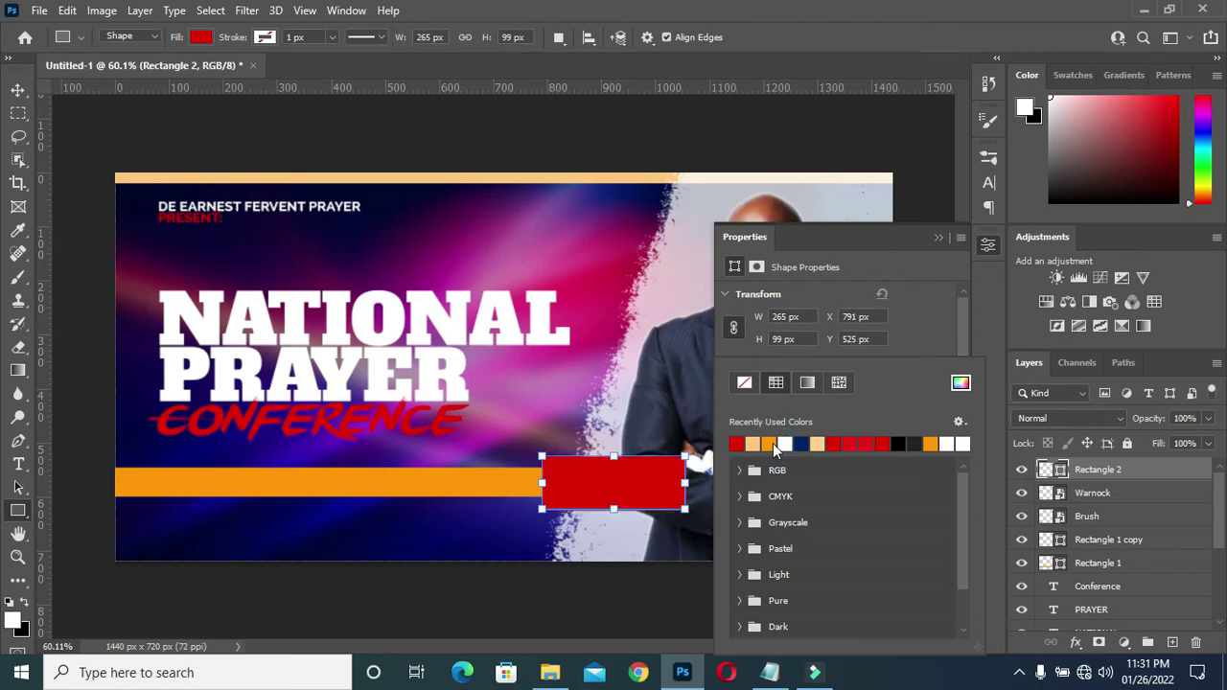
Copy the pastor's title and name from the Notepad notes and add them as a new text layer above the NATIONAL title
left_click(939, 238)
left_click(18, 89)
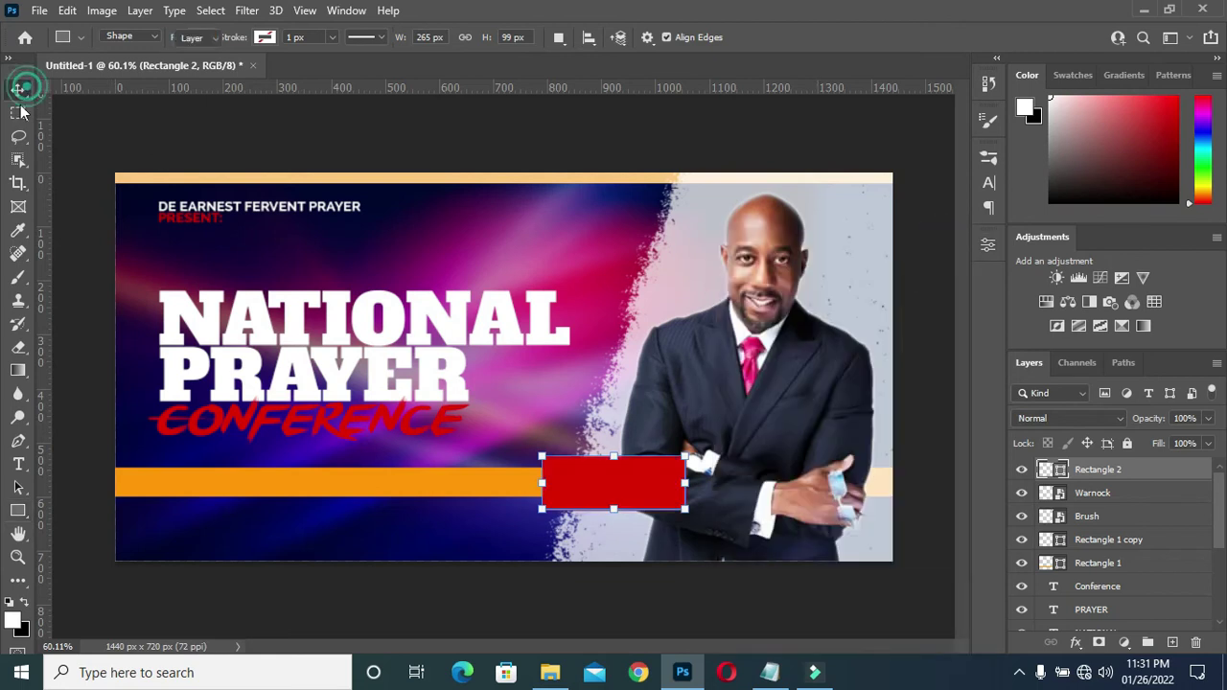
left_click(770, 672)
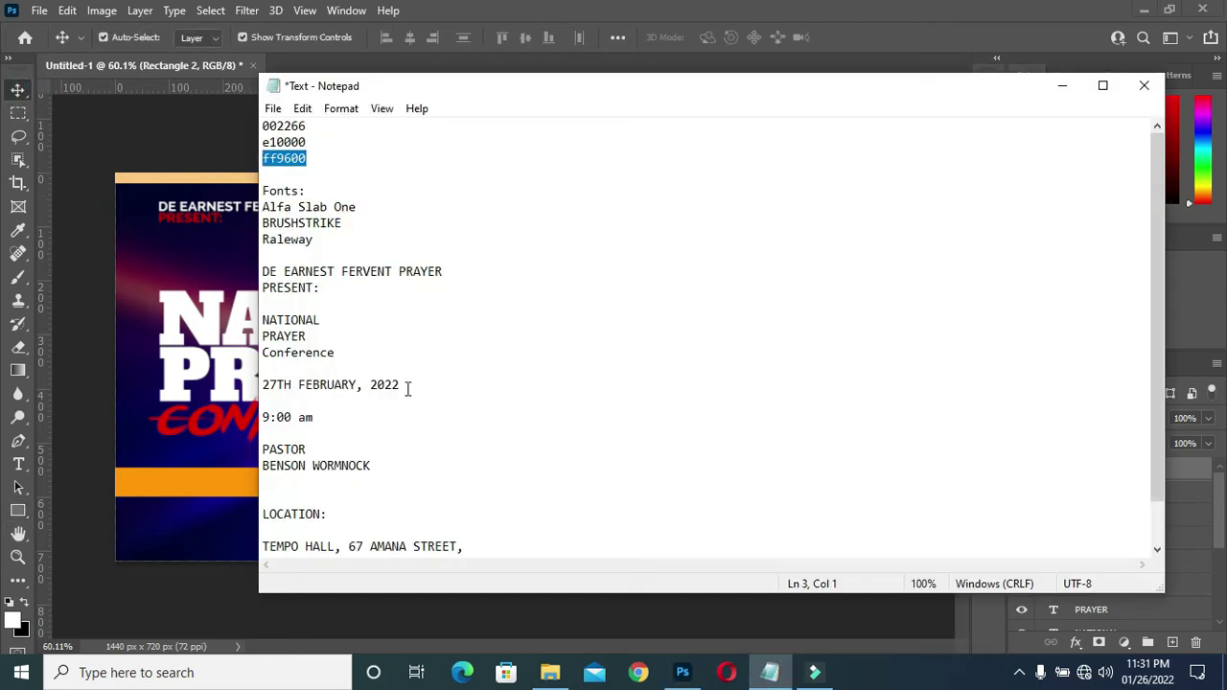
left_click_drag(381, 465, 263, 447)
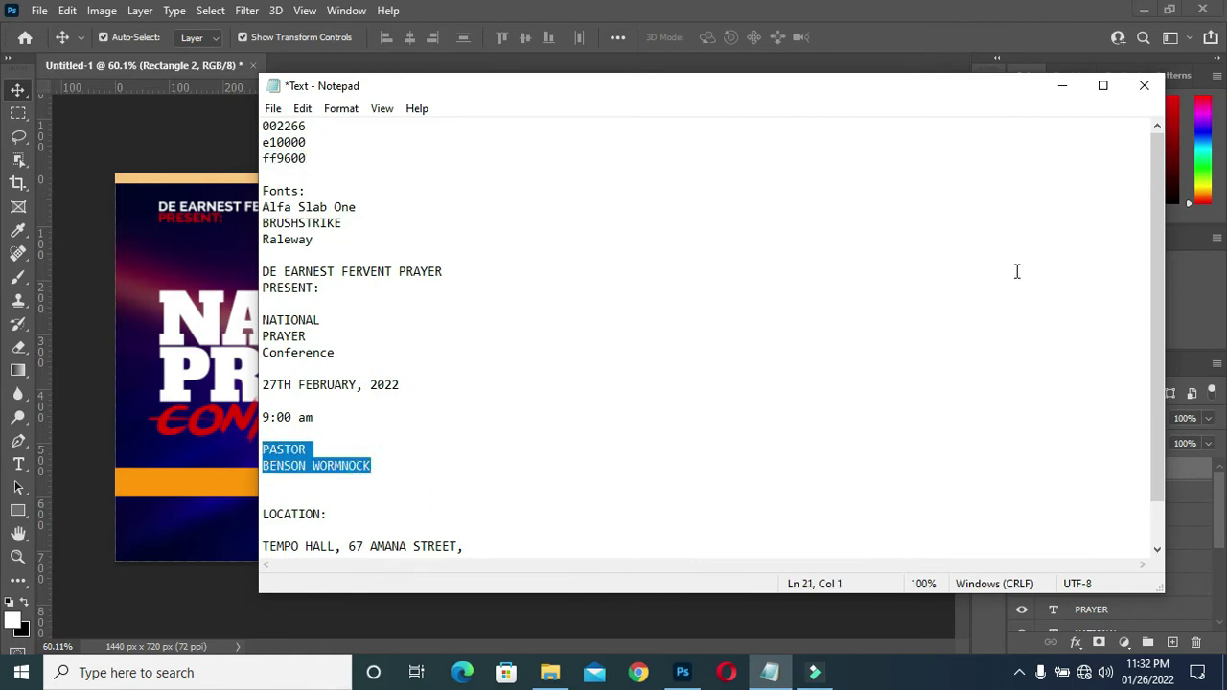
left_click(1061, 85)
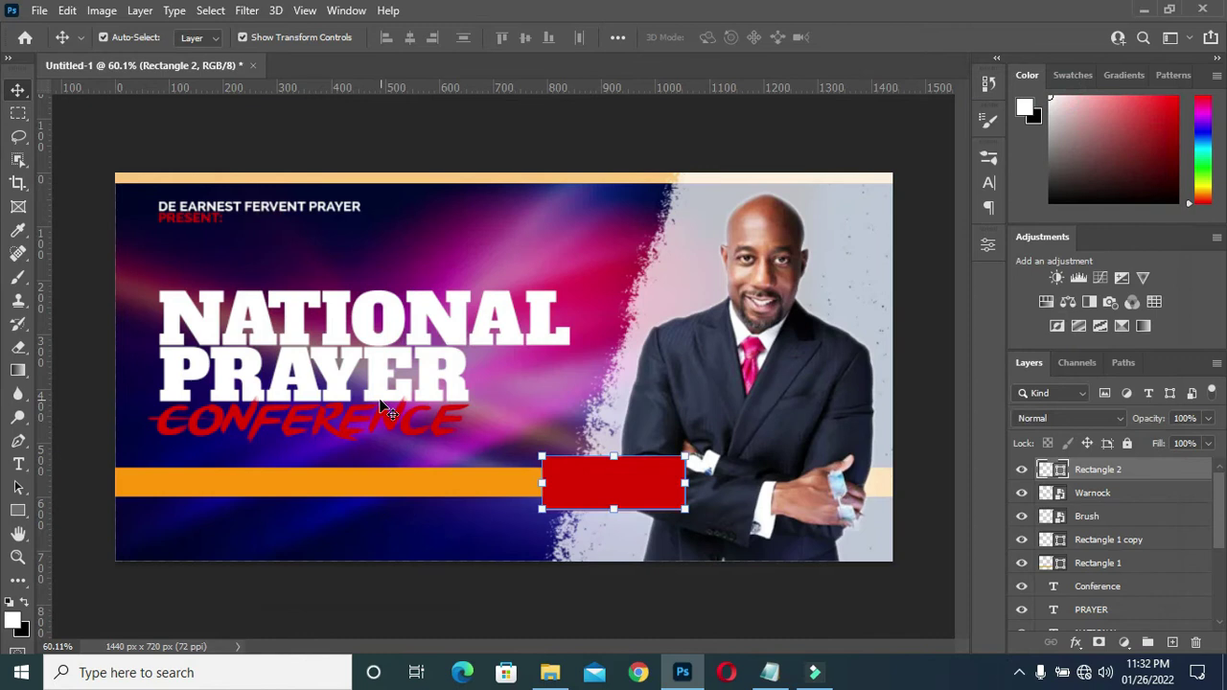
key("t")
scroll(430, 240, "up", 2)
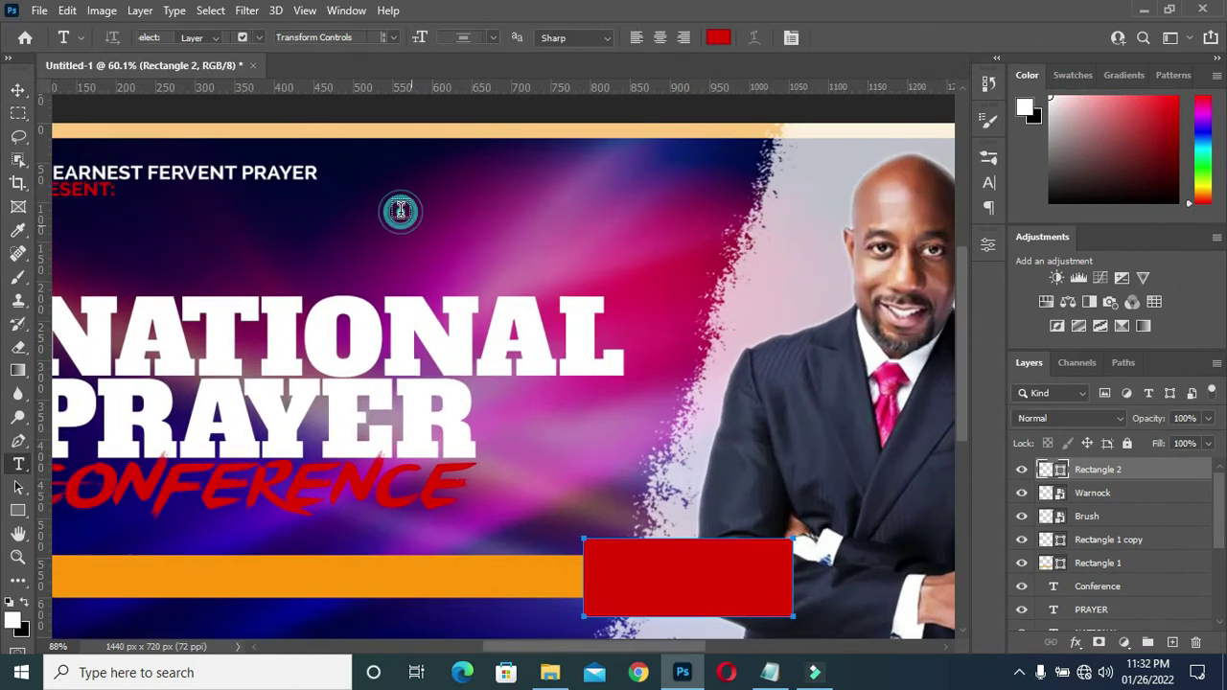
left_click(464, 220)
key("ctrl+v")
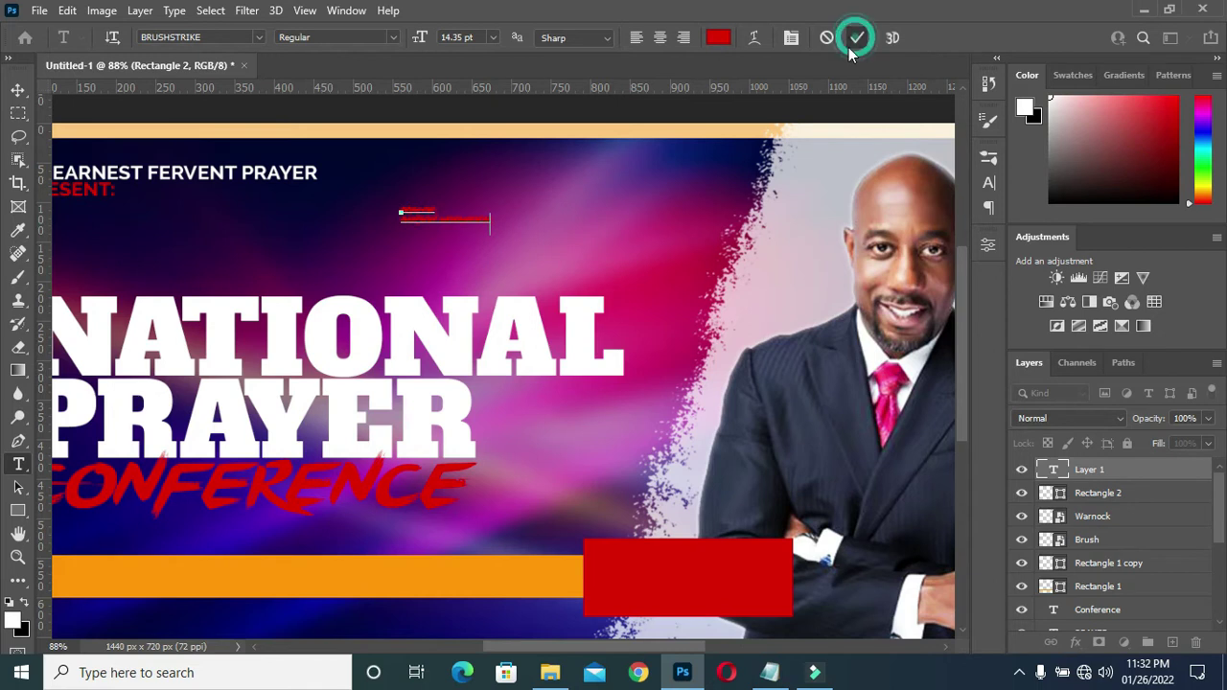
left_click(853, 42)
Format the pastor name text in white with the Raleway font in Bold style
left_click(718, 38)
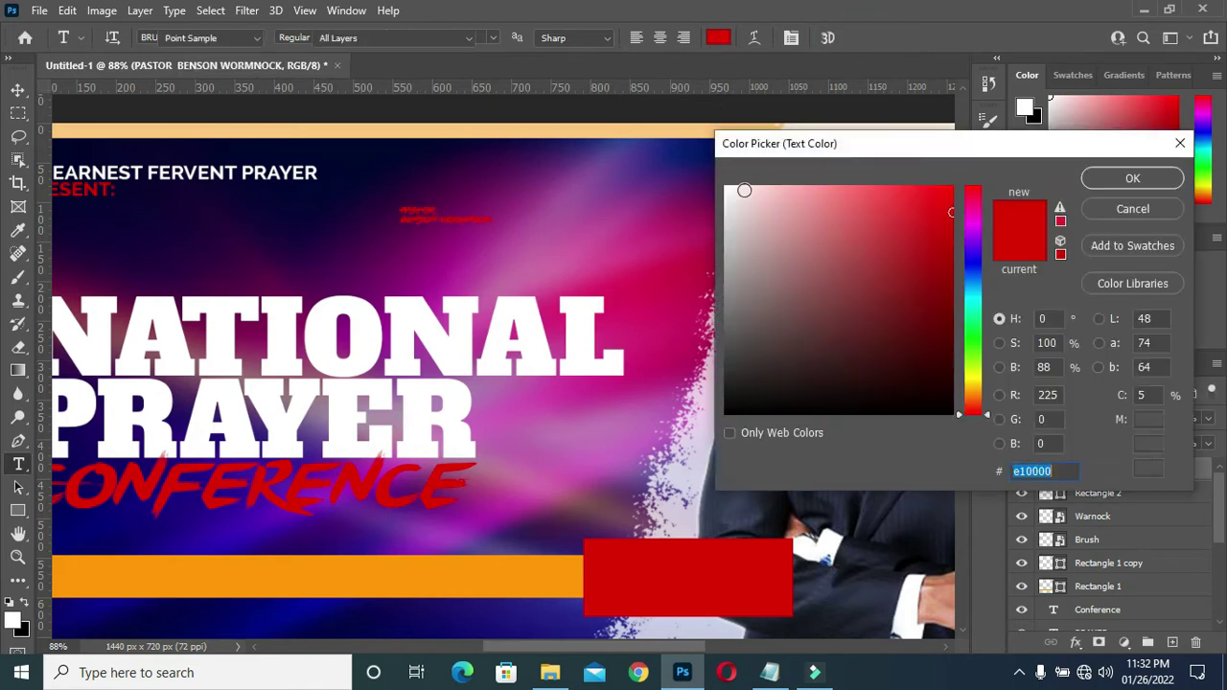
left_click_drag(739, 190, 724, 185)
left_click(1130, 182)
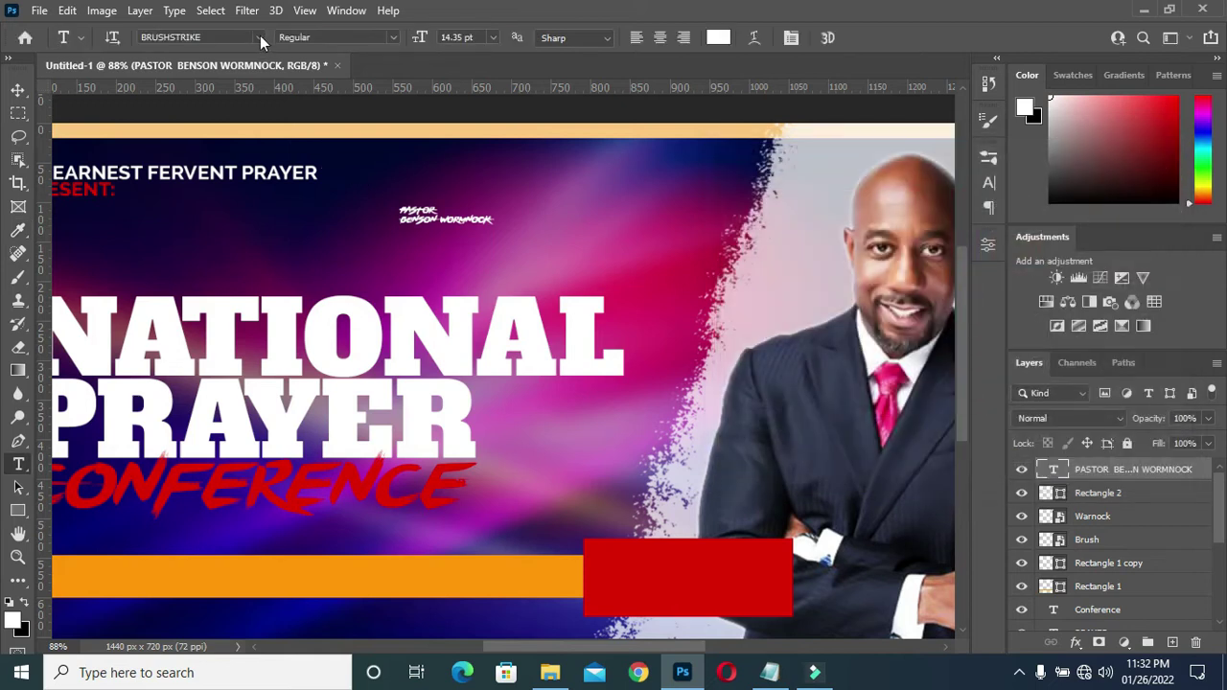
left_click(258, 38)
left_click(207, 126)
left_click(392, 37)
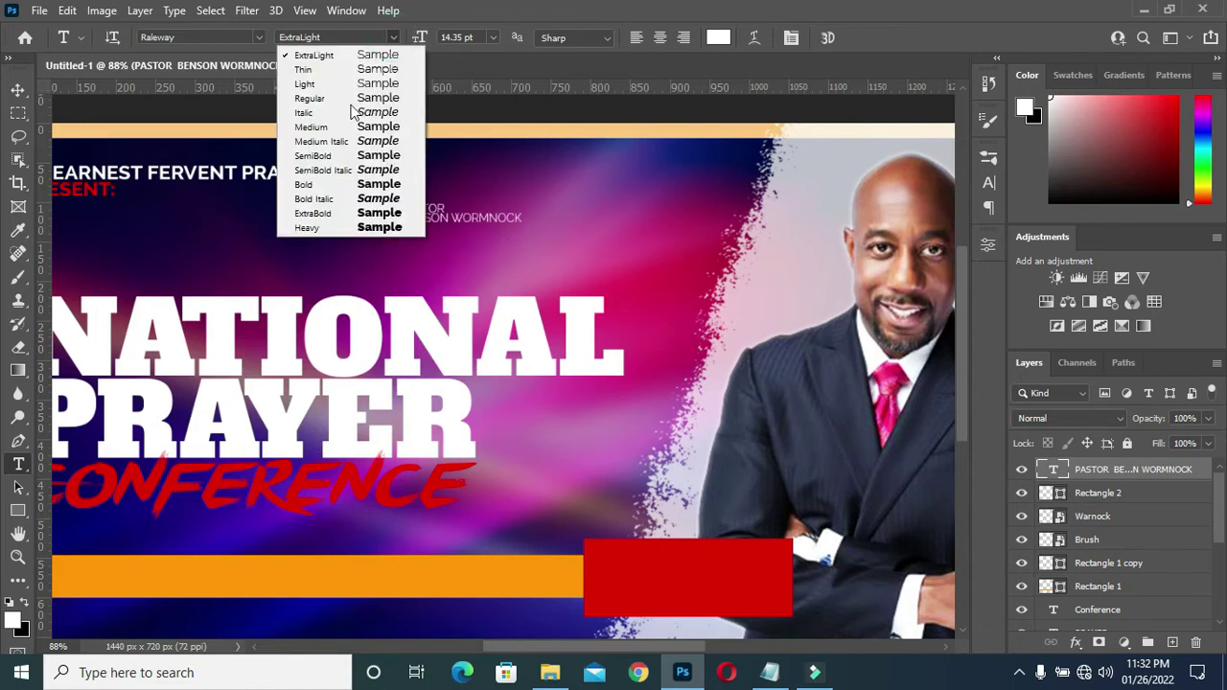
left_click(305, 184)
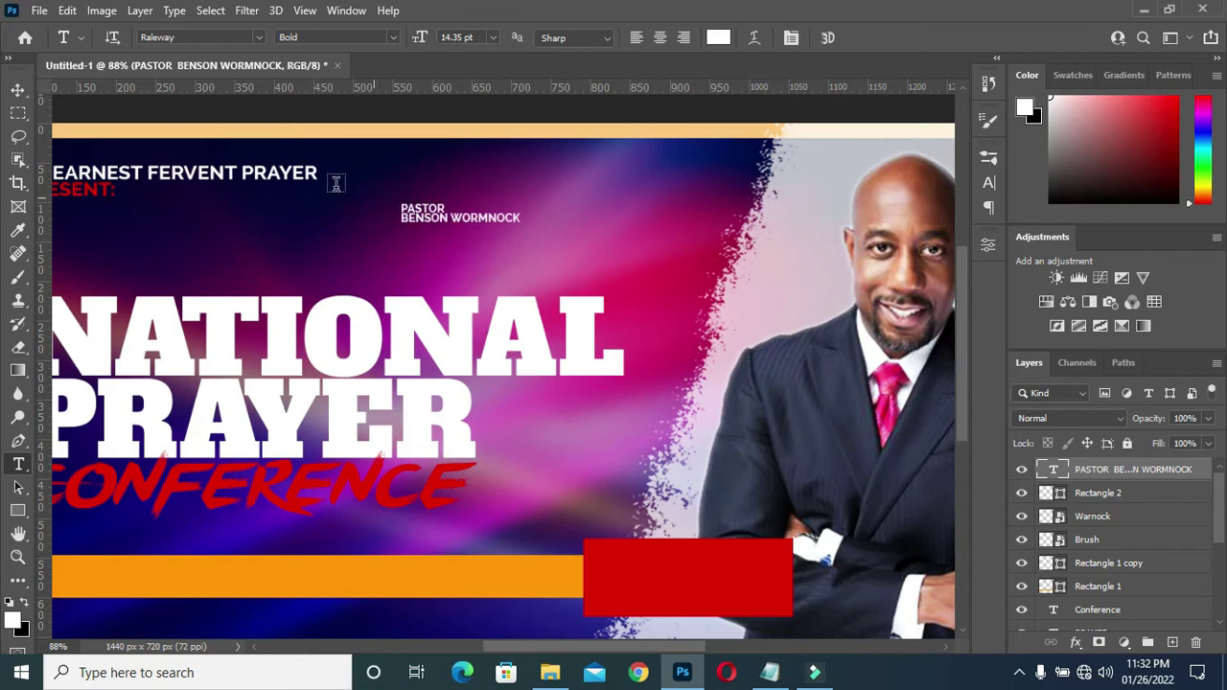
Move the pastor name text onto the red rectangle and scale it to about 157%
left_click(17, 89)
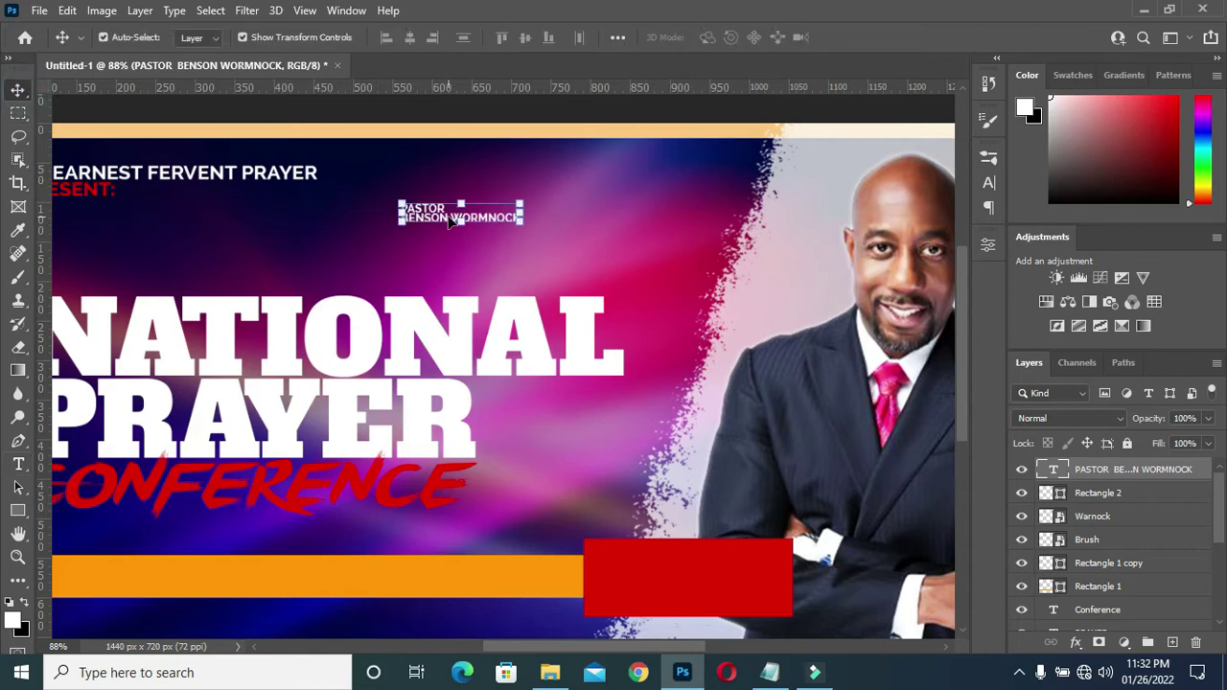
left_click_drag(422, 218, 622, 576)
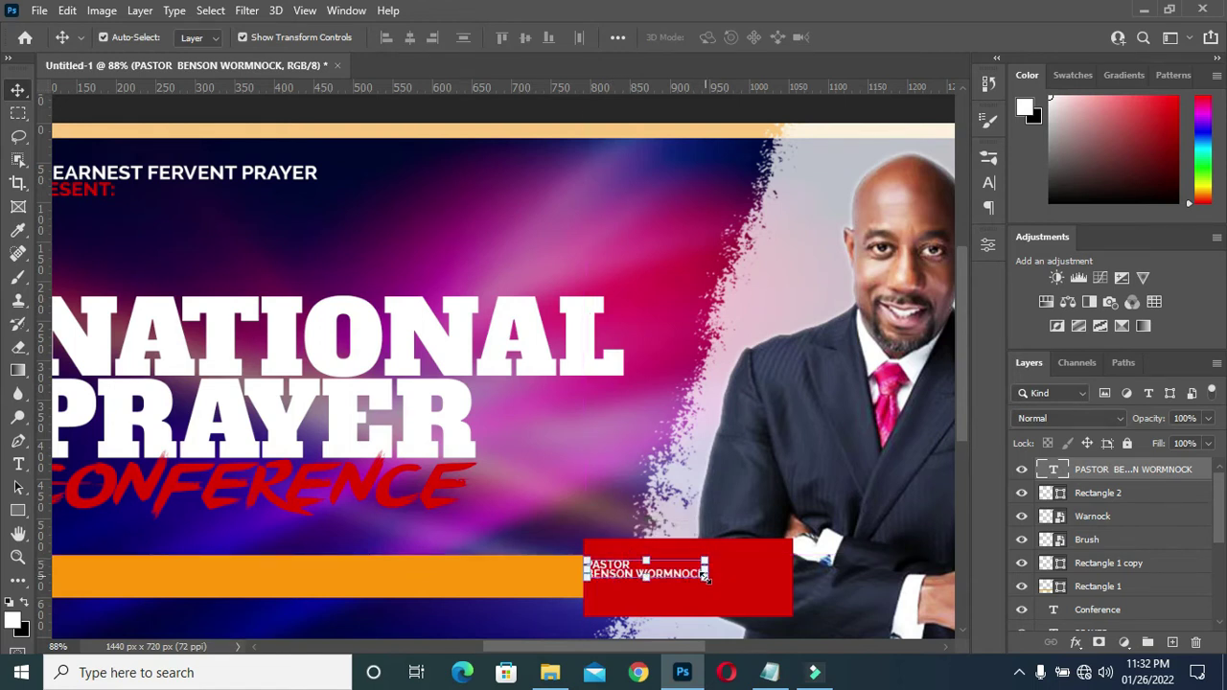
left_click_drag(706, 574, 779, 625)
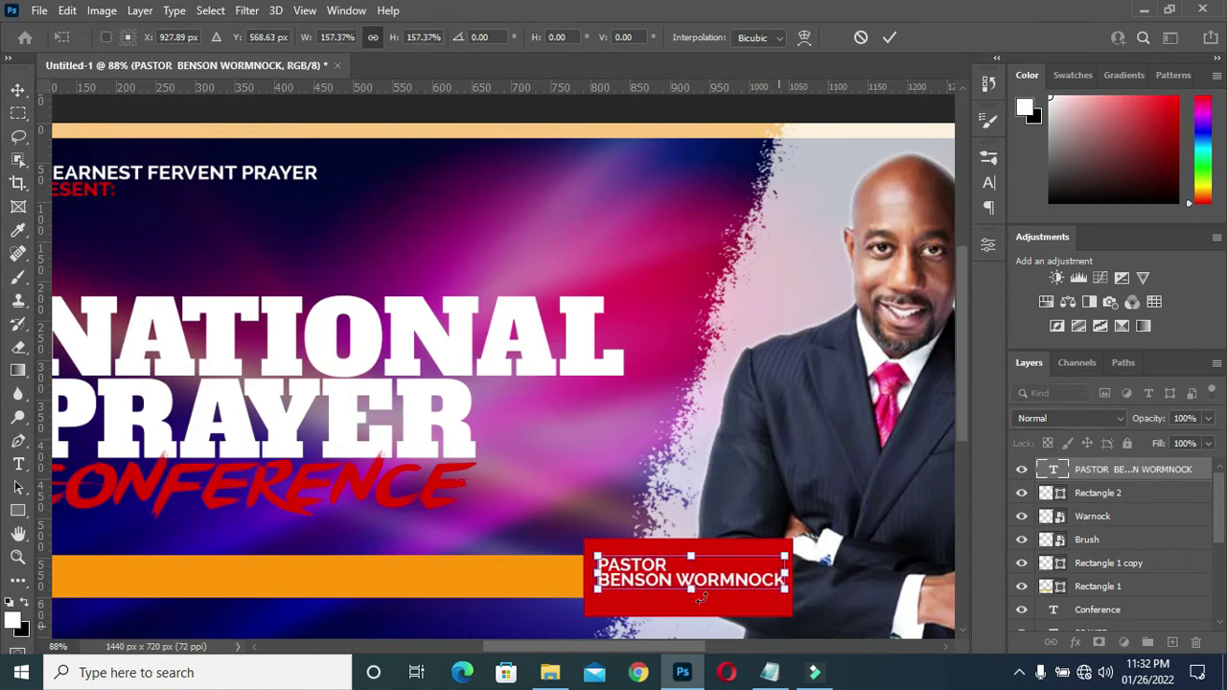
left_click_drag(664, 582, 660, 587)
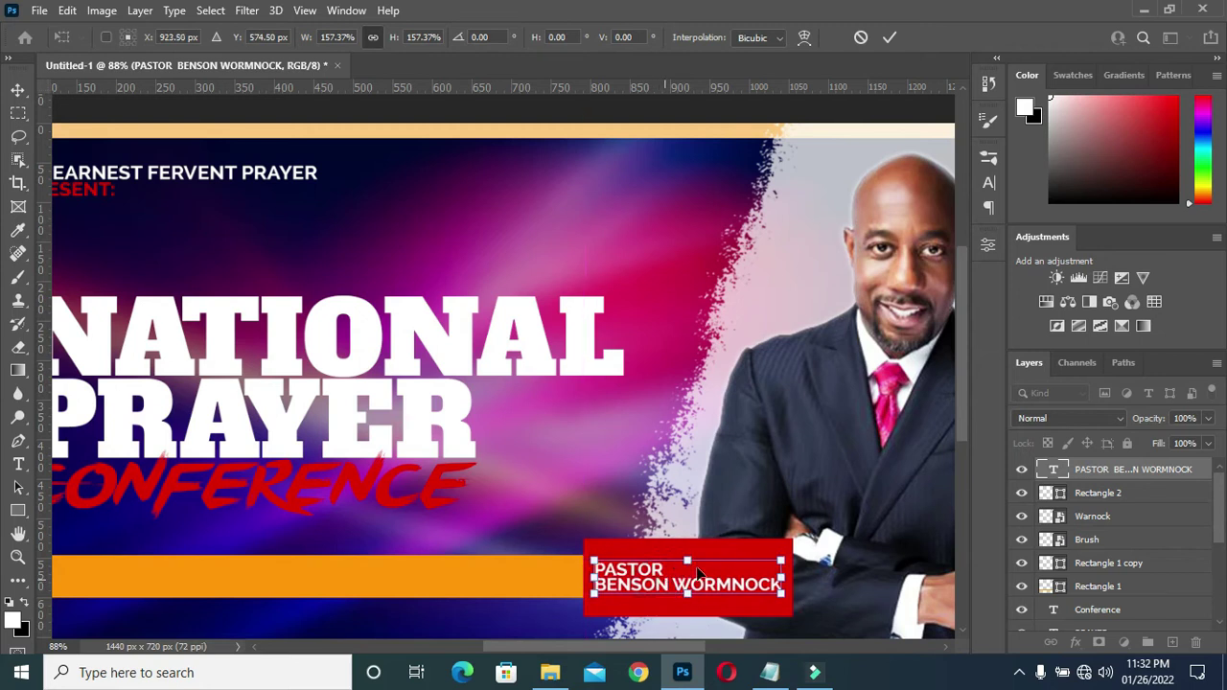
Commit the transform and centre the pastor name text and the red rectangle on each other horizontally and vertically, then deselect both
left_click(1100, 494, "shift")
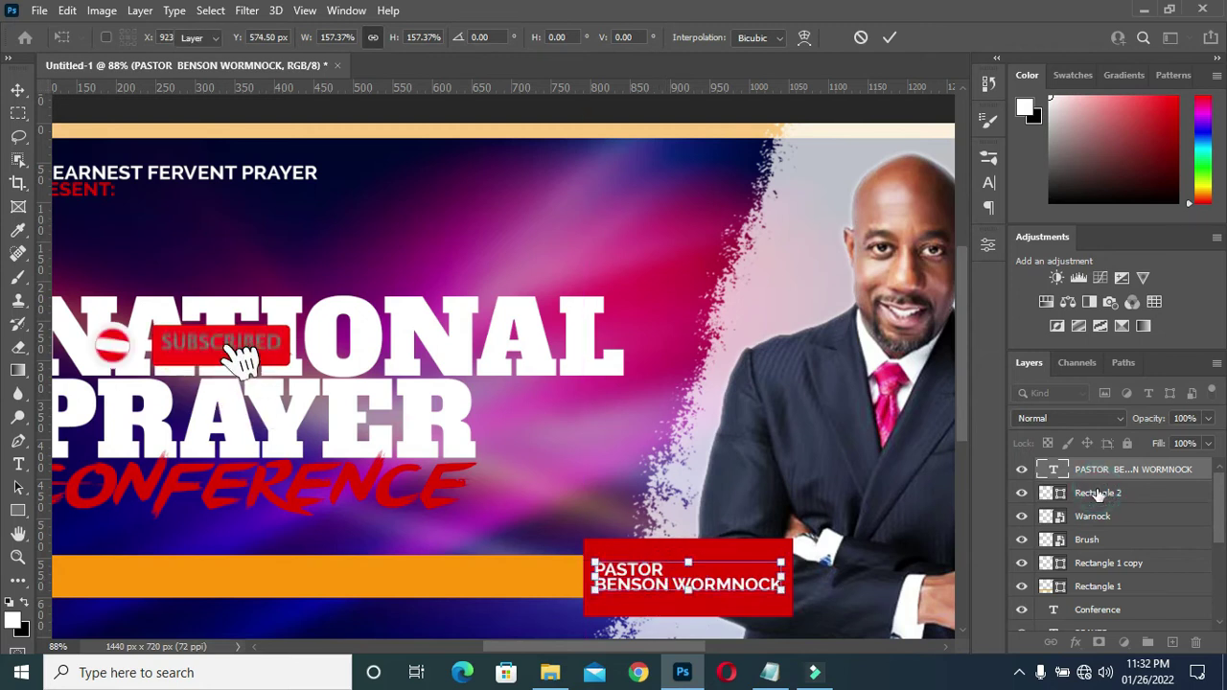
key("Return")
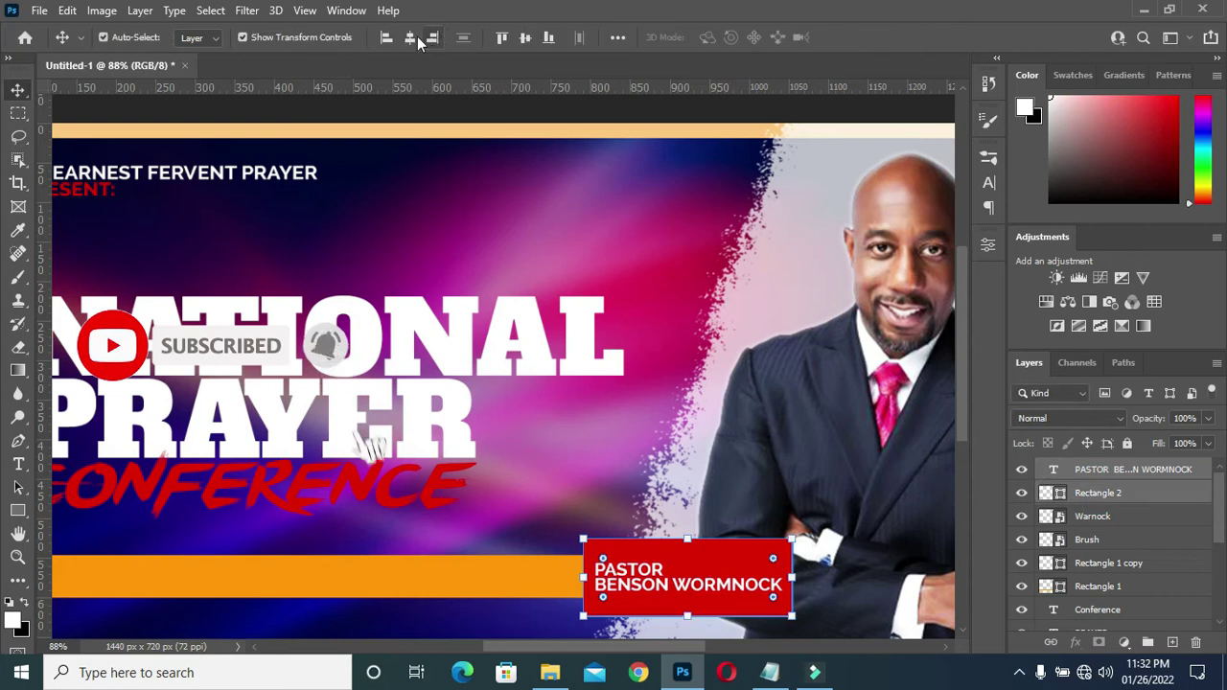
left_click(410, 37)
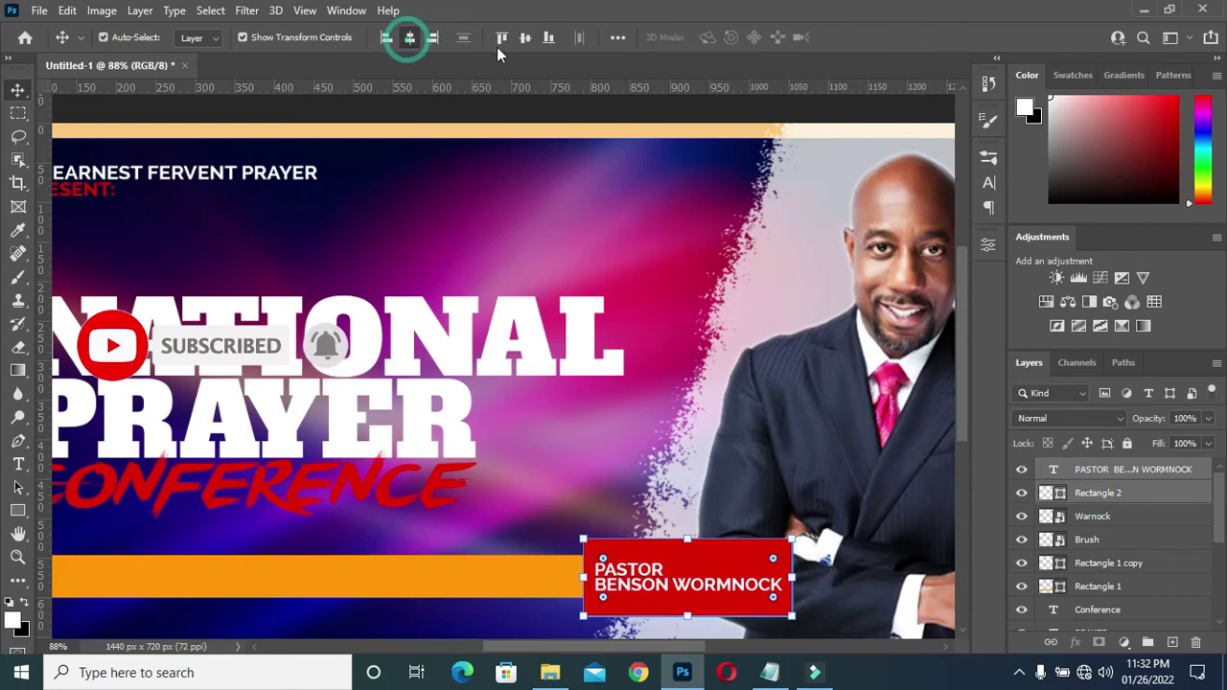
left_click(523, 37)
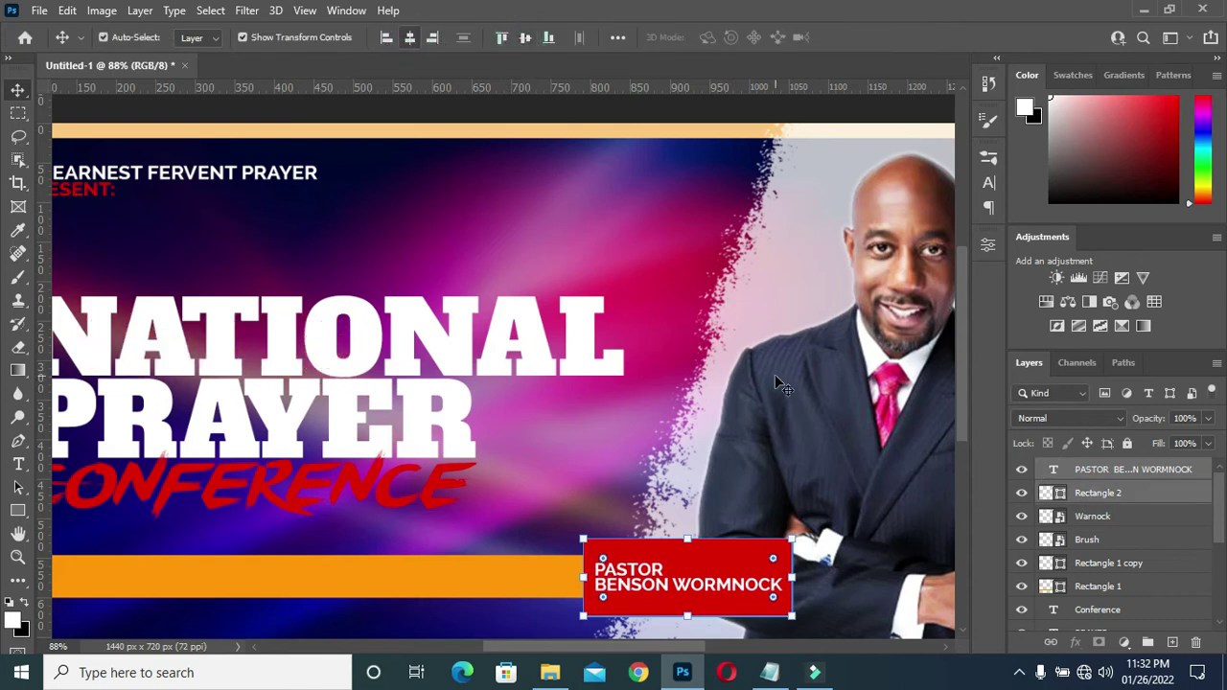
key("ctrl+0")
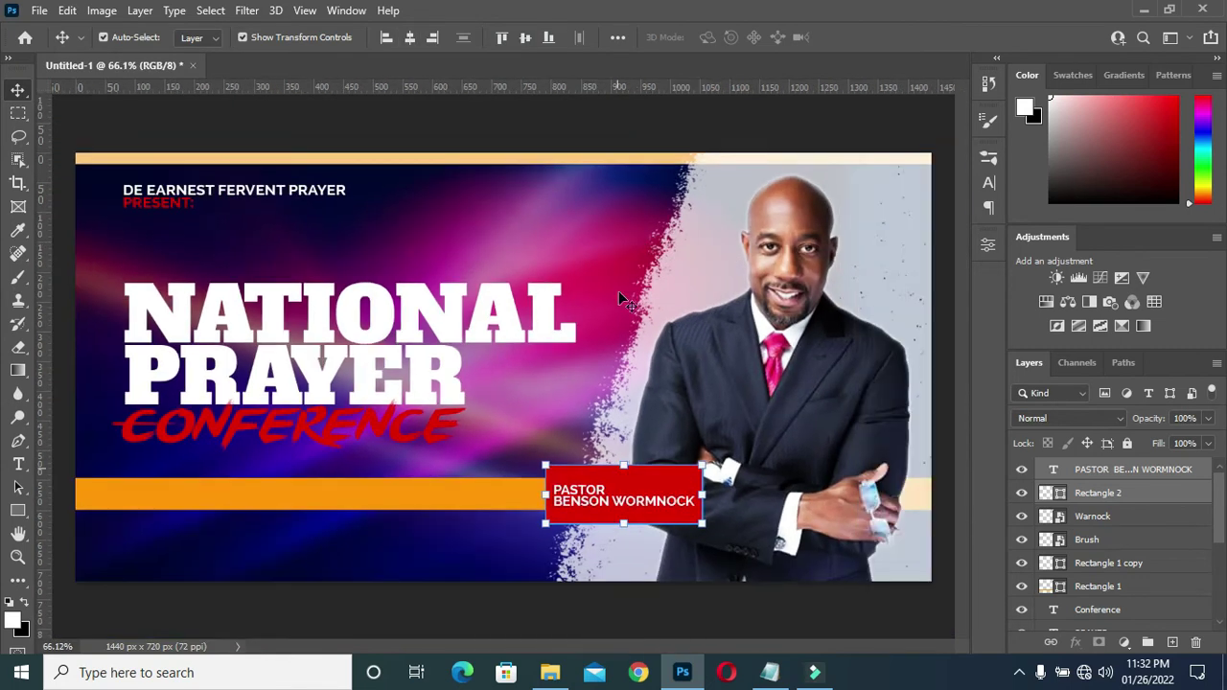
left_click(614, 124)
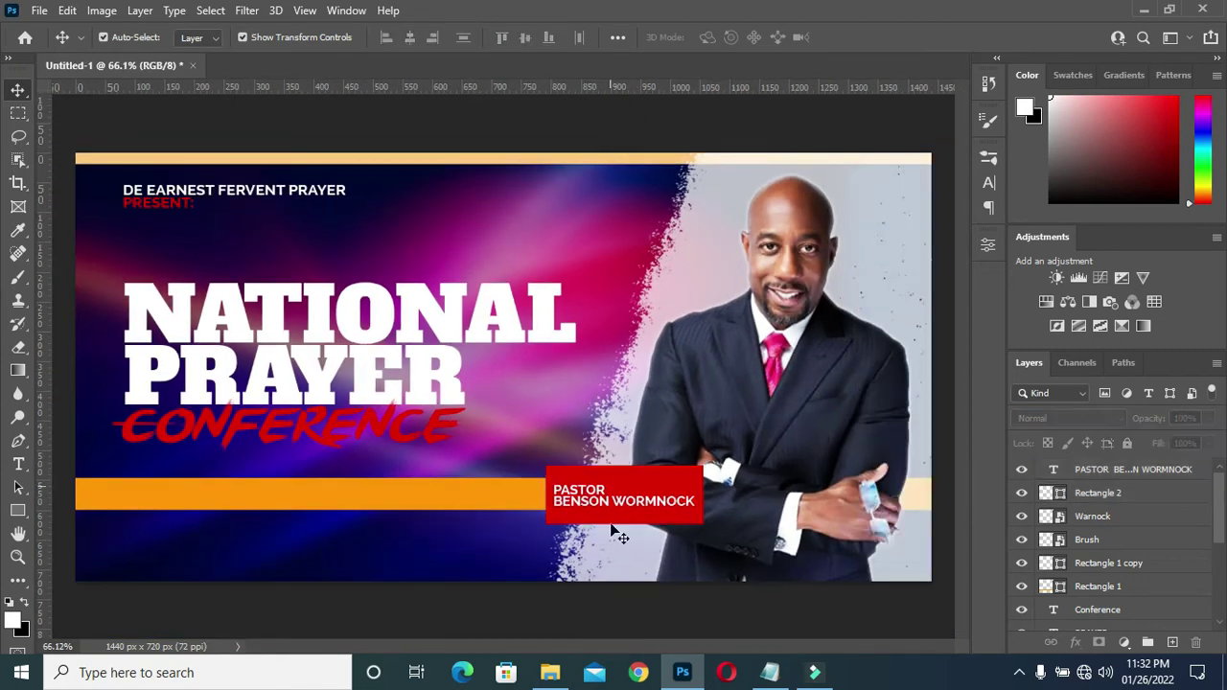
Lower the opacity of the red rectangle behind the pastor's name to 85% and deselect it
left_click(652, 481)
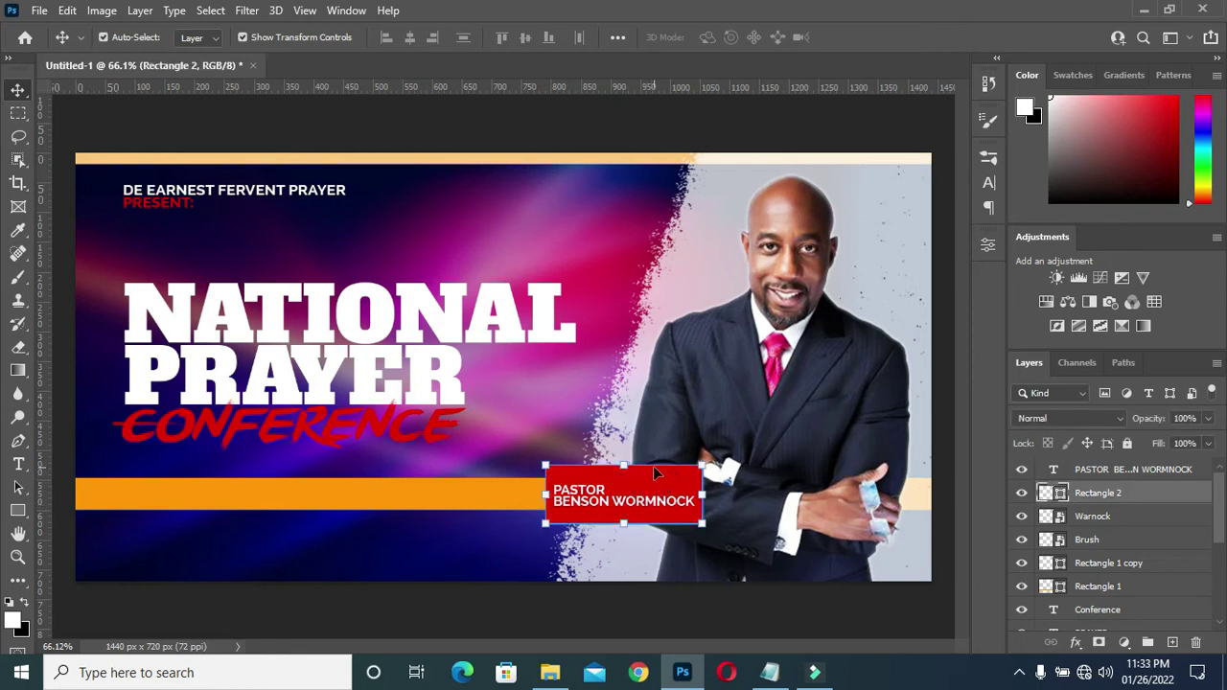
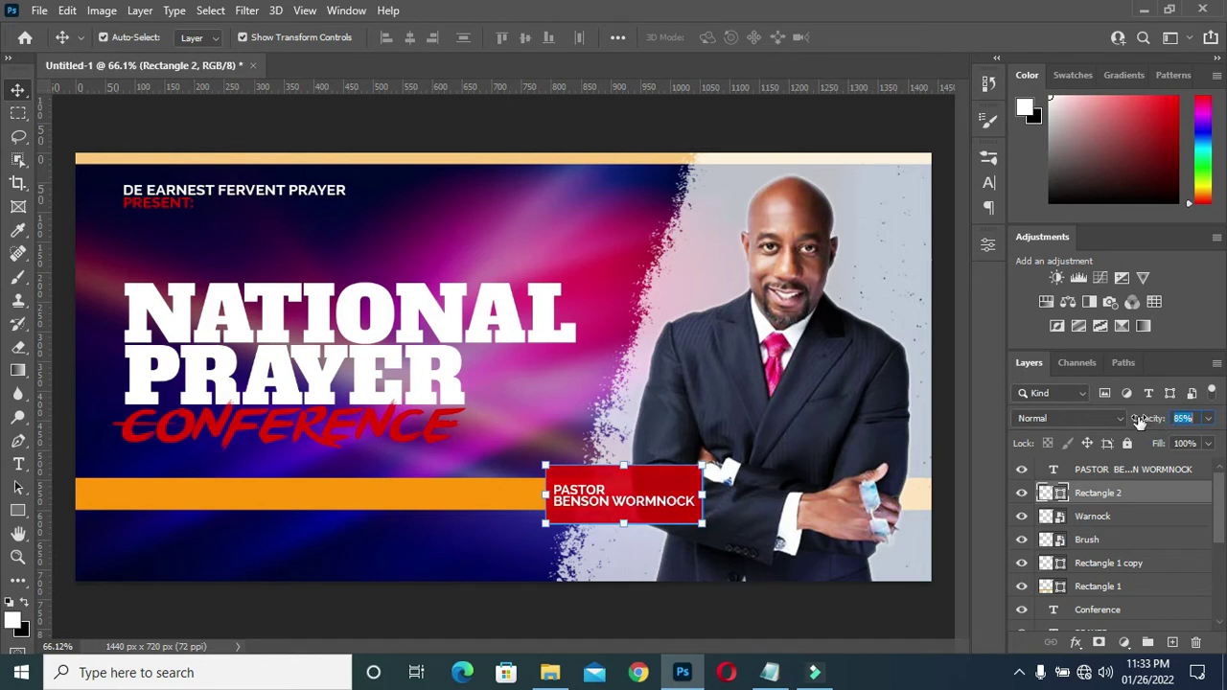
left_click(732, 122)
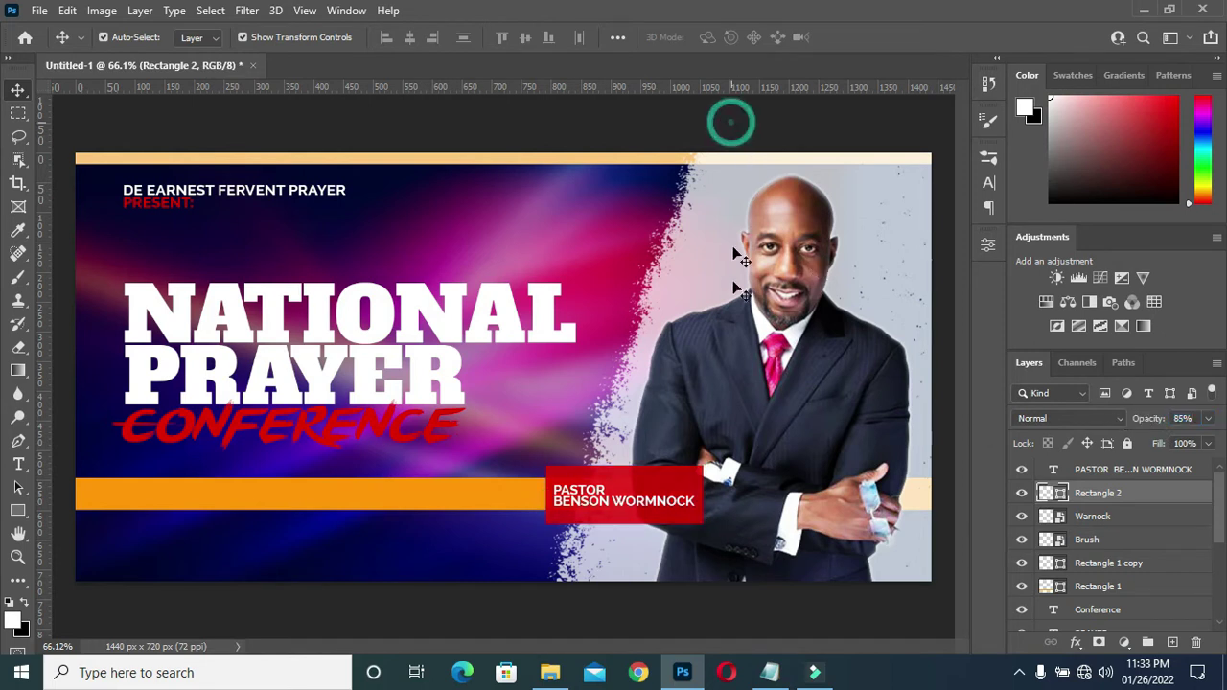
scroll(603, 467, "up", 1)
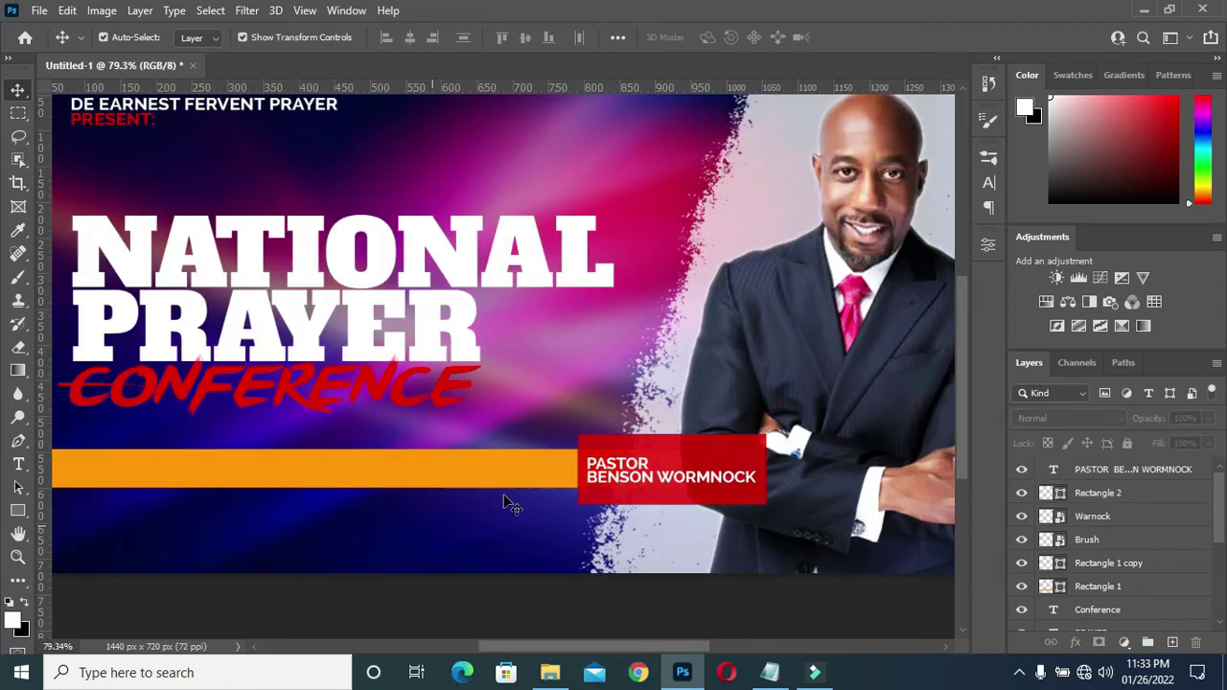
scroll(501, 502, "down", 1)
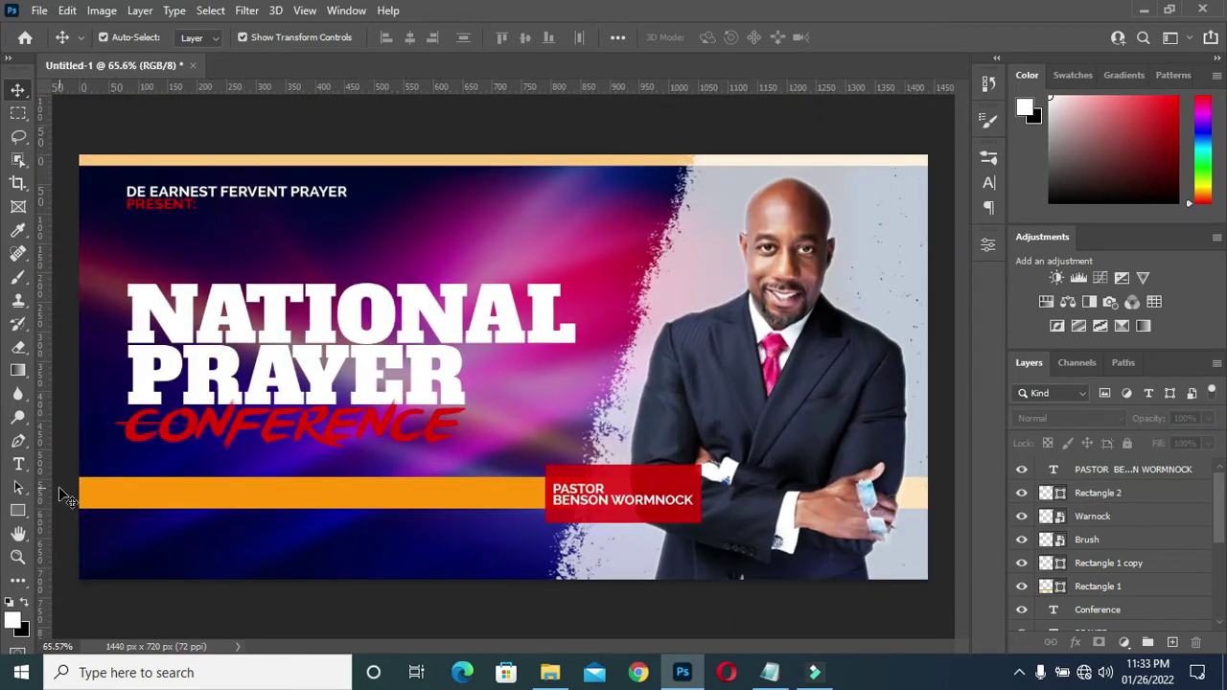
Copy the date from the Notepad notes and add "27TH FEBRUARY, 2022" as a new text layer above the NATIONAL title
left_click(770, 672)
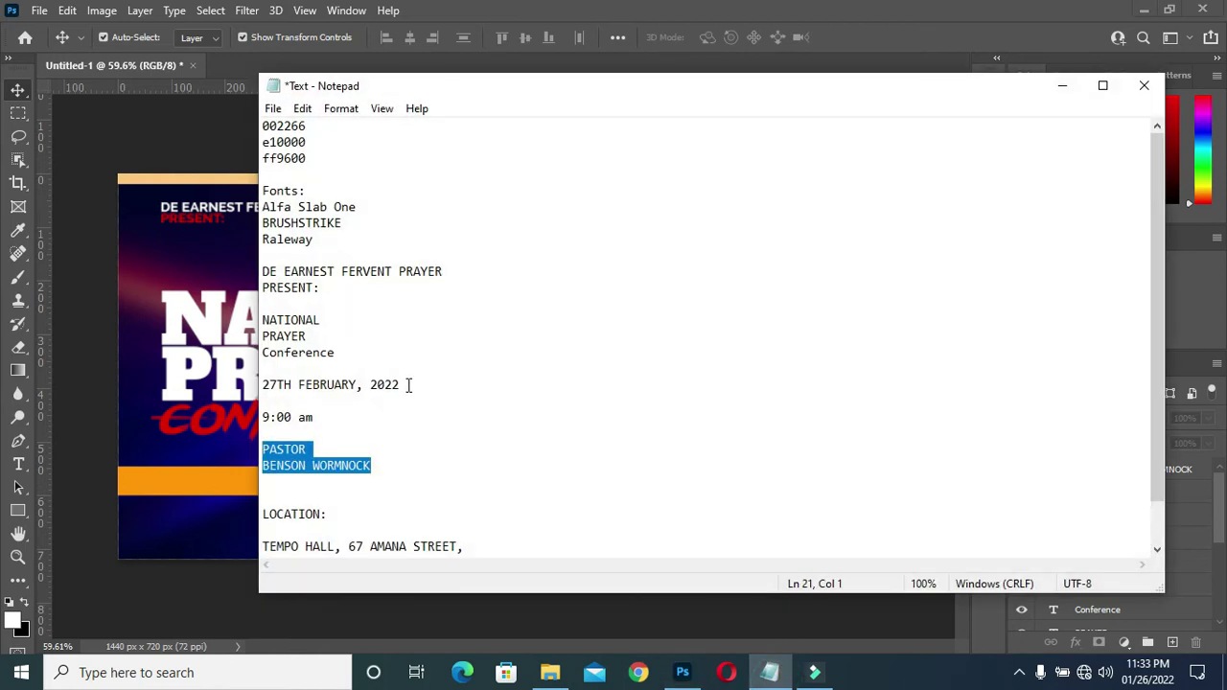
left_click_drag(409, 384, 268, 384)
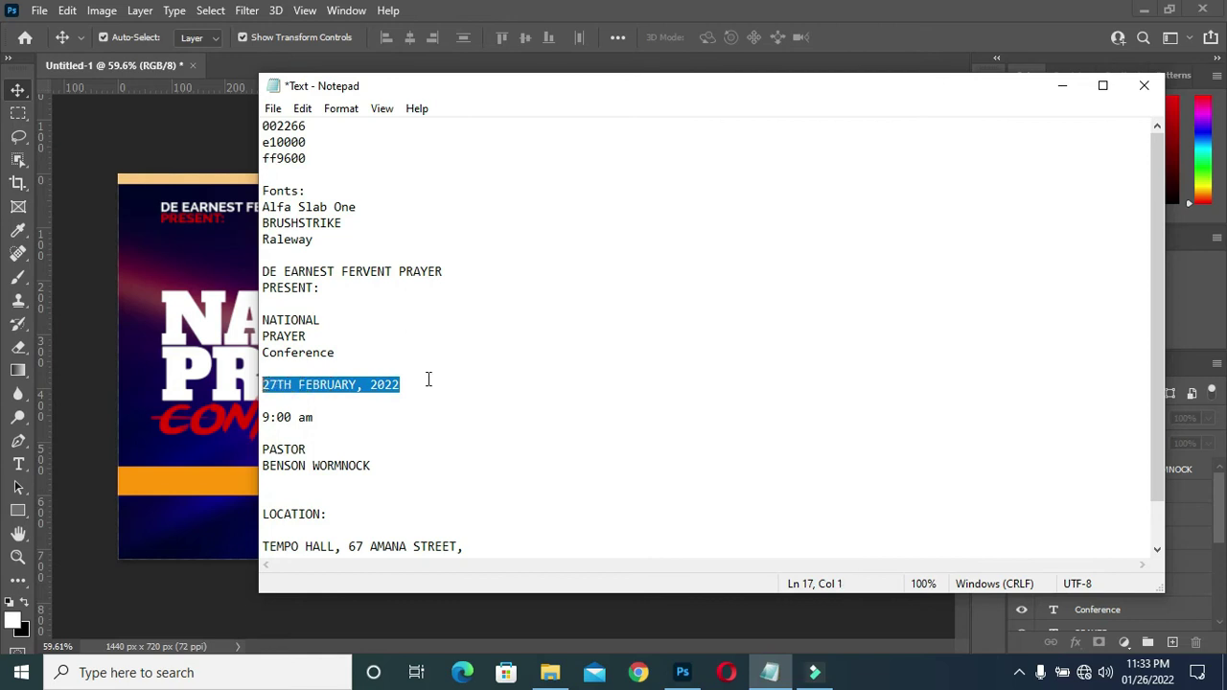
left_click(1062, 86)
scroll(402, 238, "up", 2)
key("t")
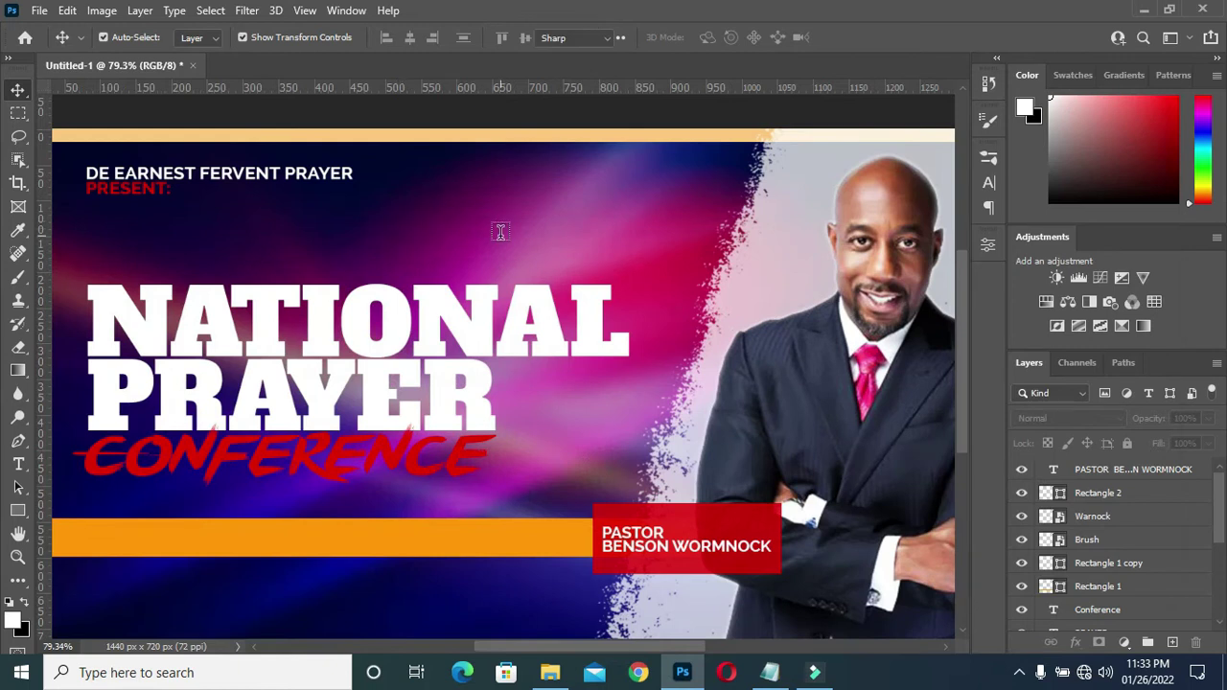
left_click_drag(407, 222, 517, 230)
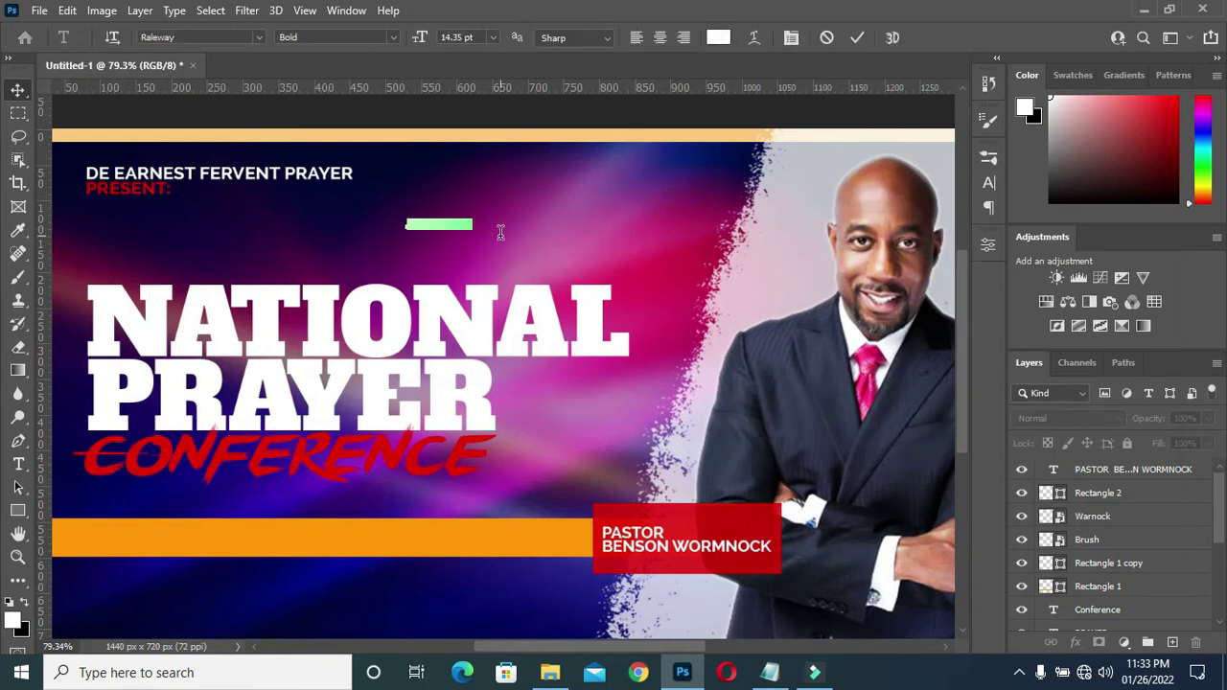
type("27TH FEBRUARY, 2022")
left_click(856, 37)
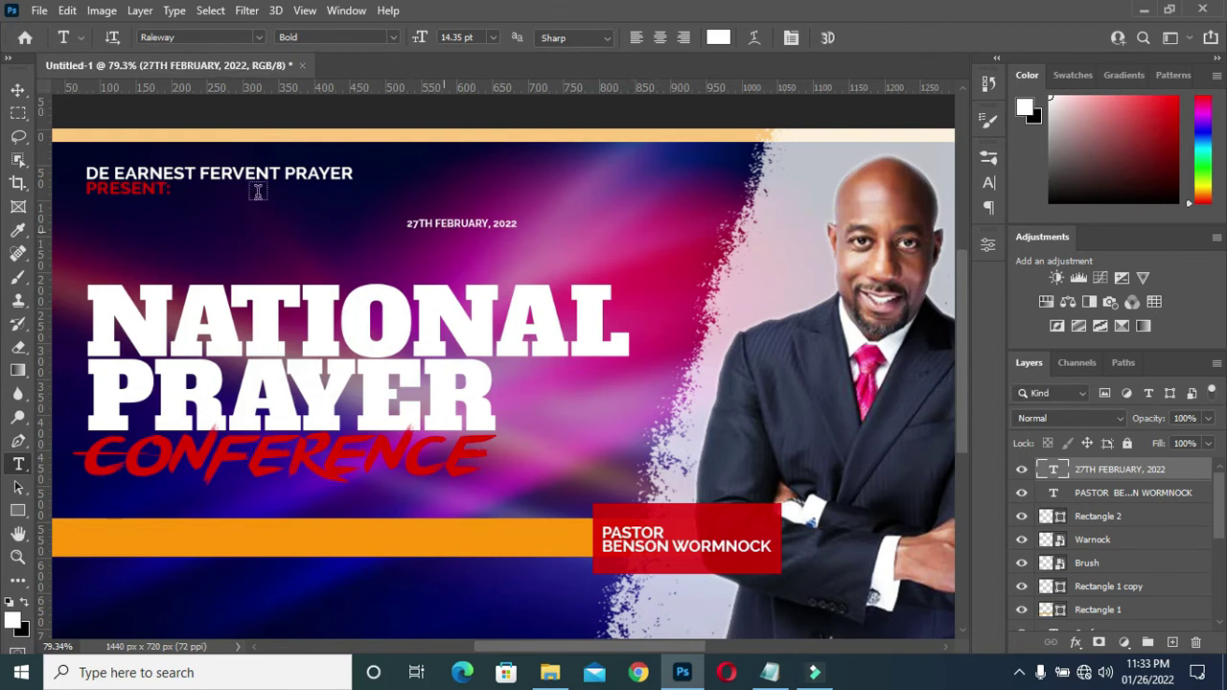
Move the date text onto the orange bar, scale it to about 210% and line it up with the title's left edge
left_click(17, 88)
left_click_drag(447, 224, 116, 539)
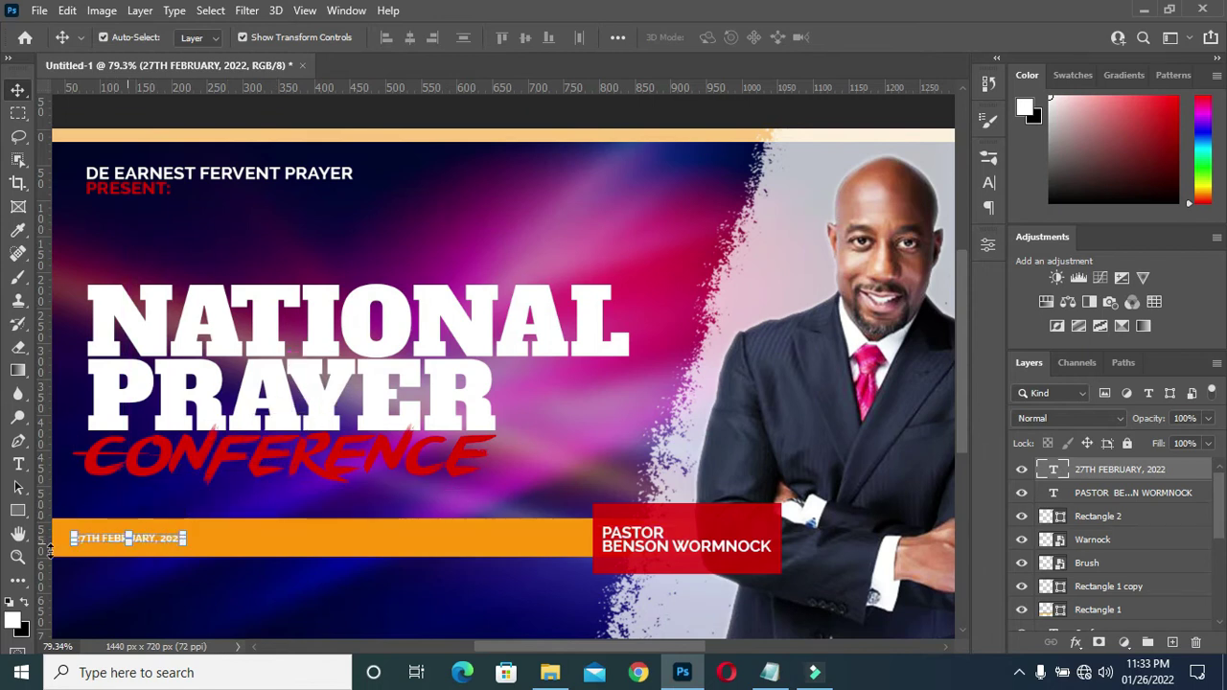
scroll(53, 547, "up", 3)
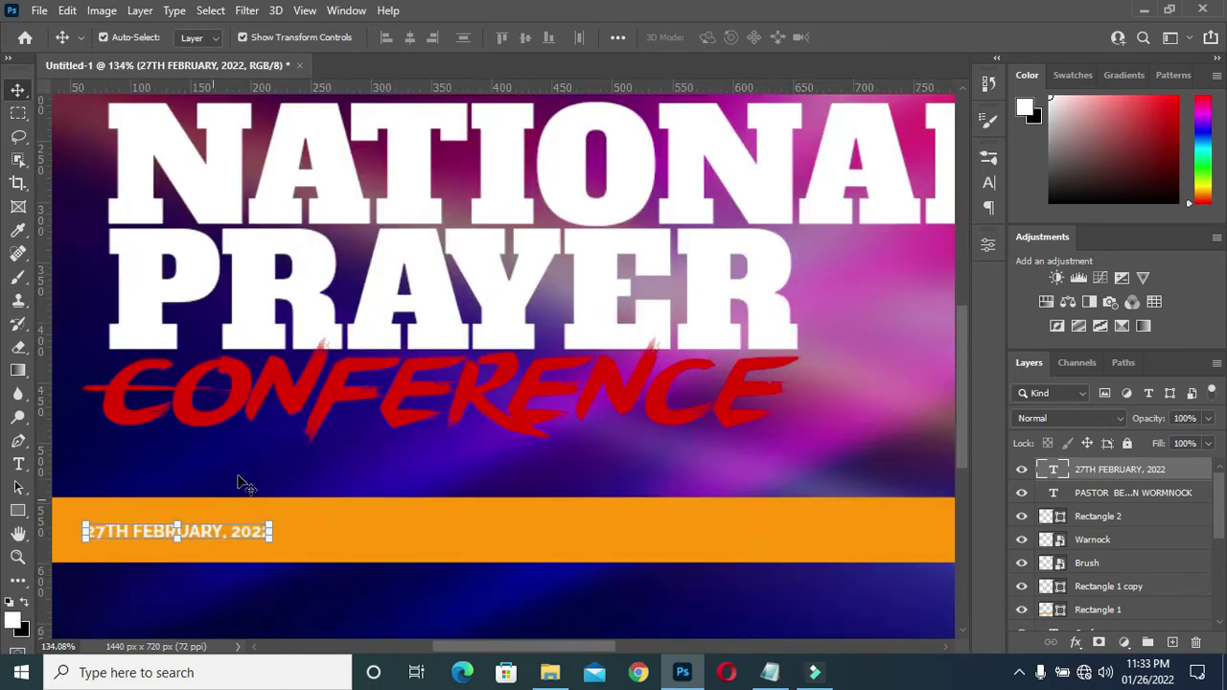
scroll(213, 496, "down", 2)
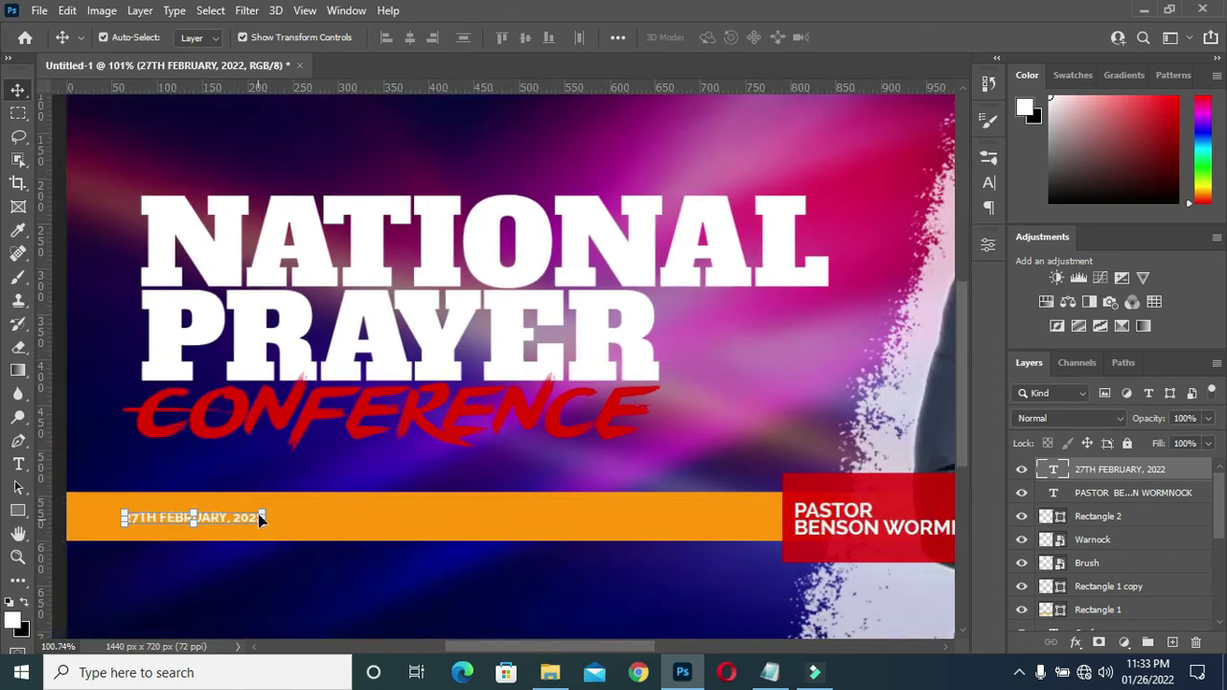
left_click(262, 517)
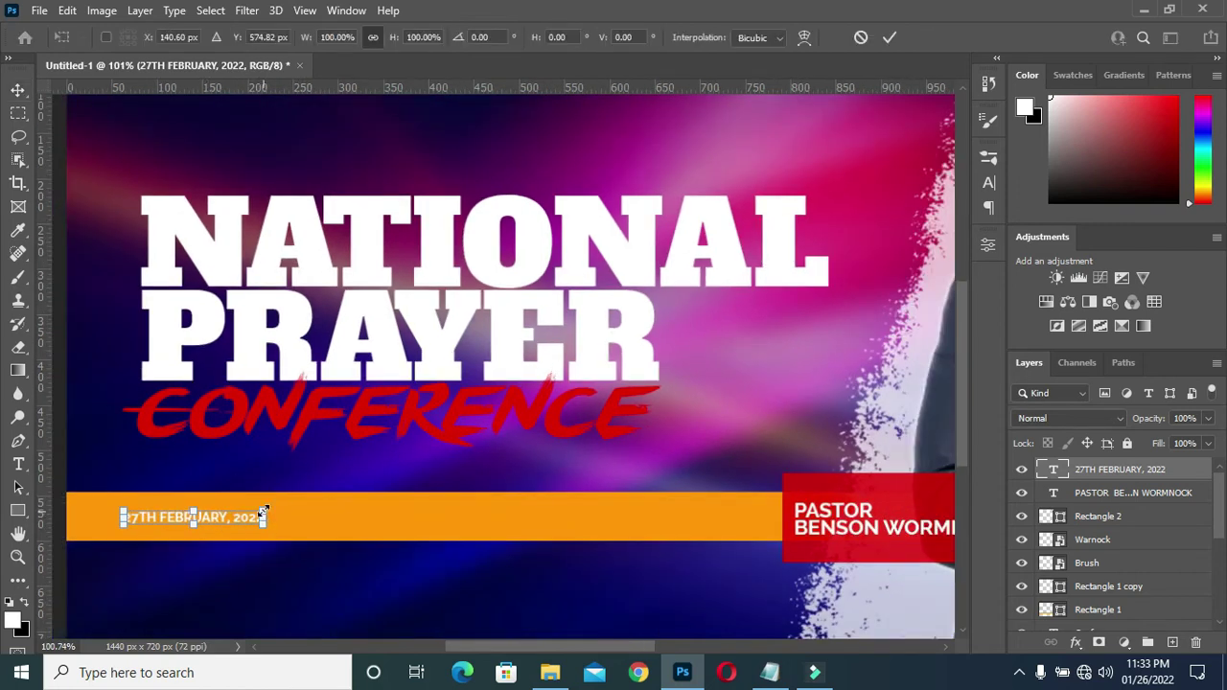
left_click_drag(264, 509, 419, 528)
left_click_drag(312, 517, 328, 525)
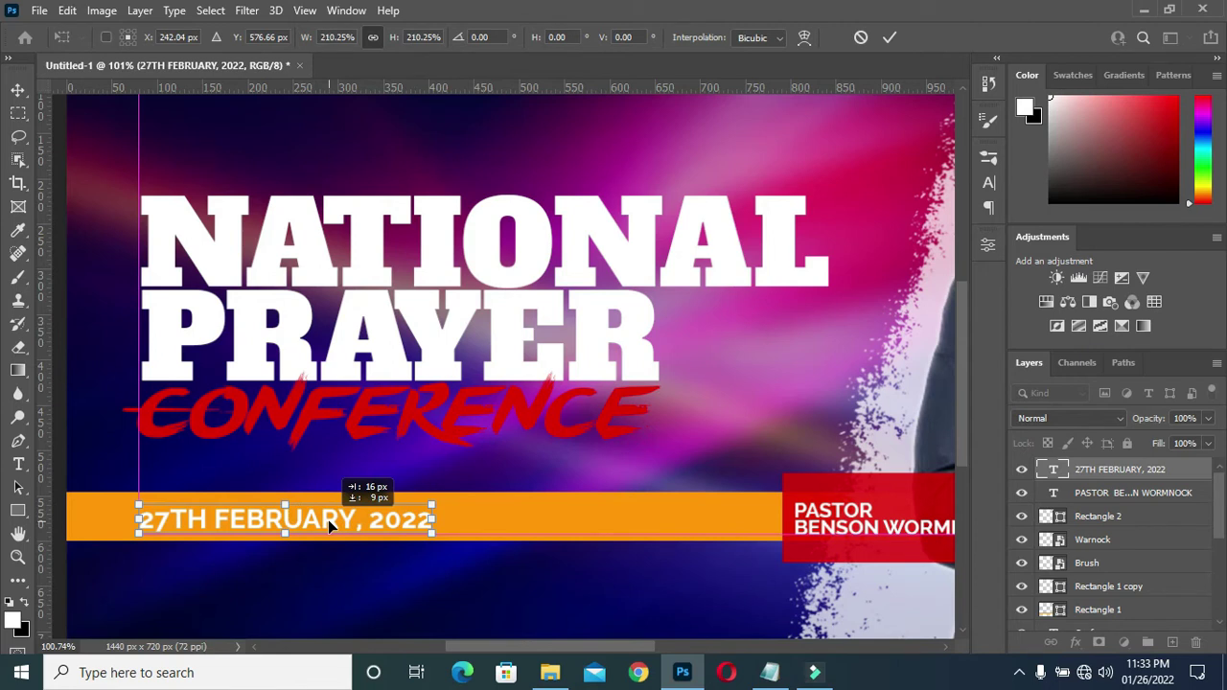
left_click(888, 42)
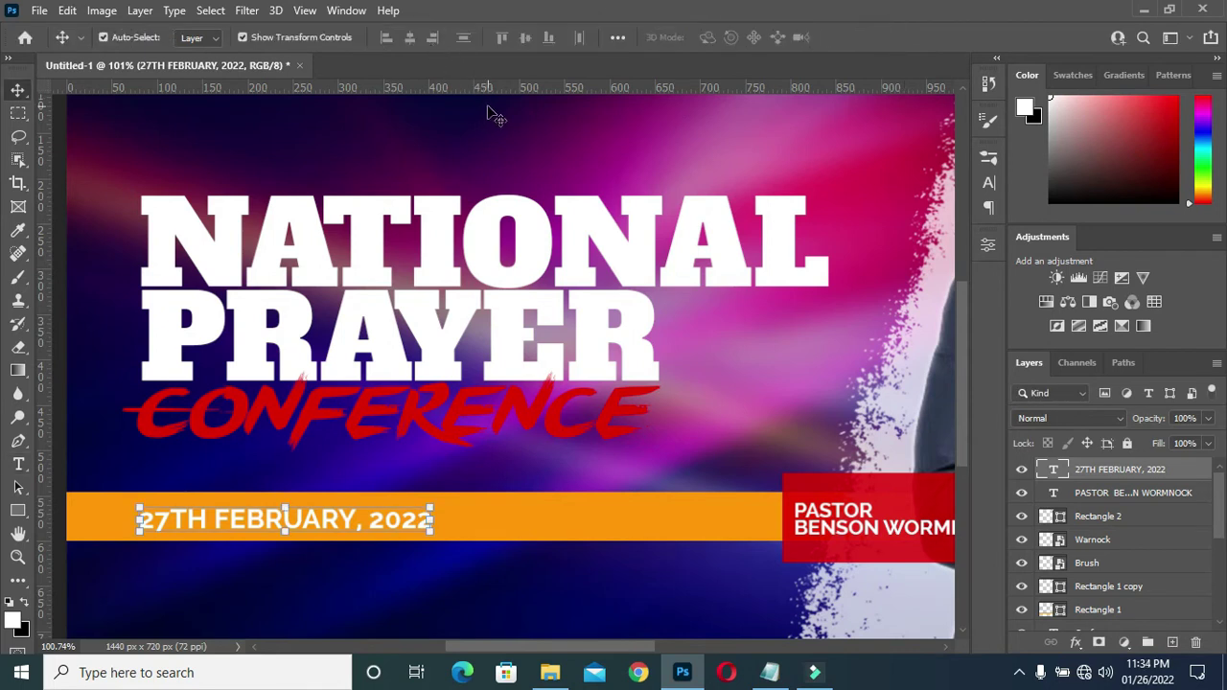
Change the colour of the date text on the orange bar to black
key("t")
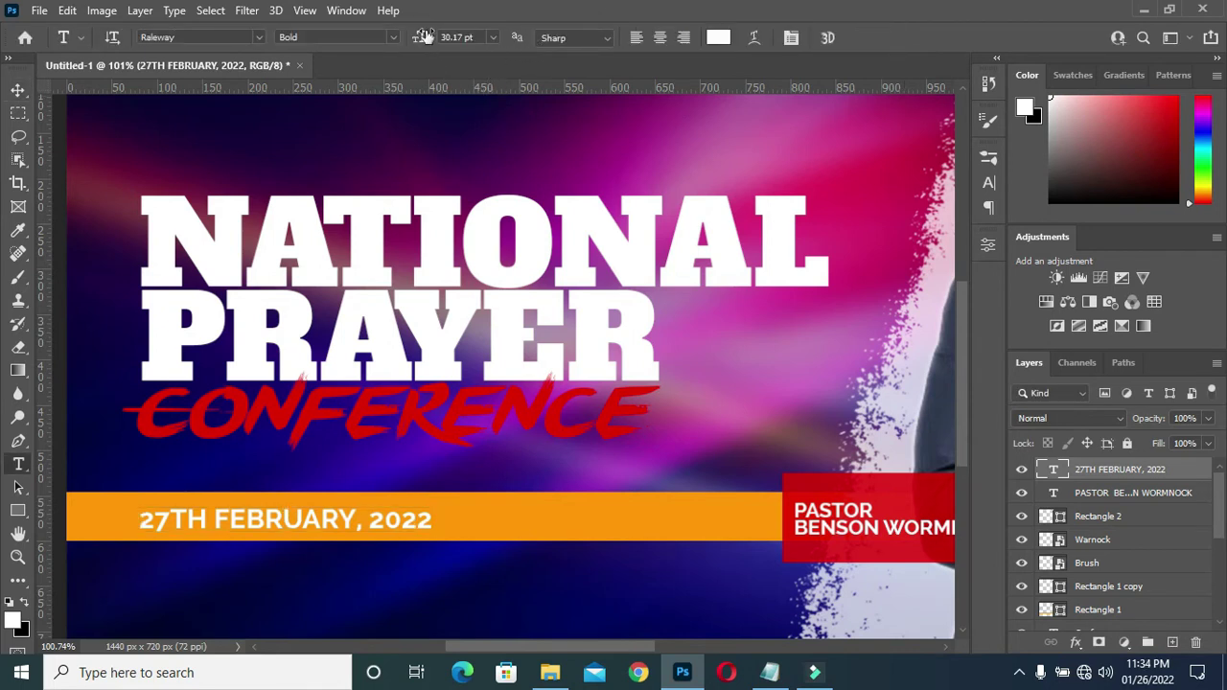
left_click(718, 37)
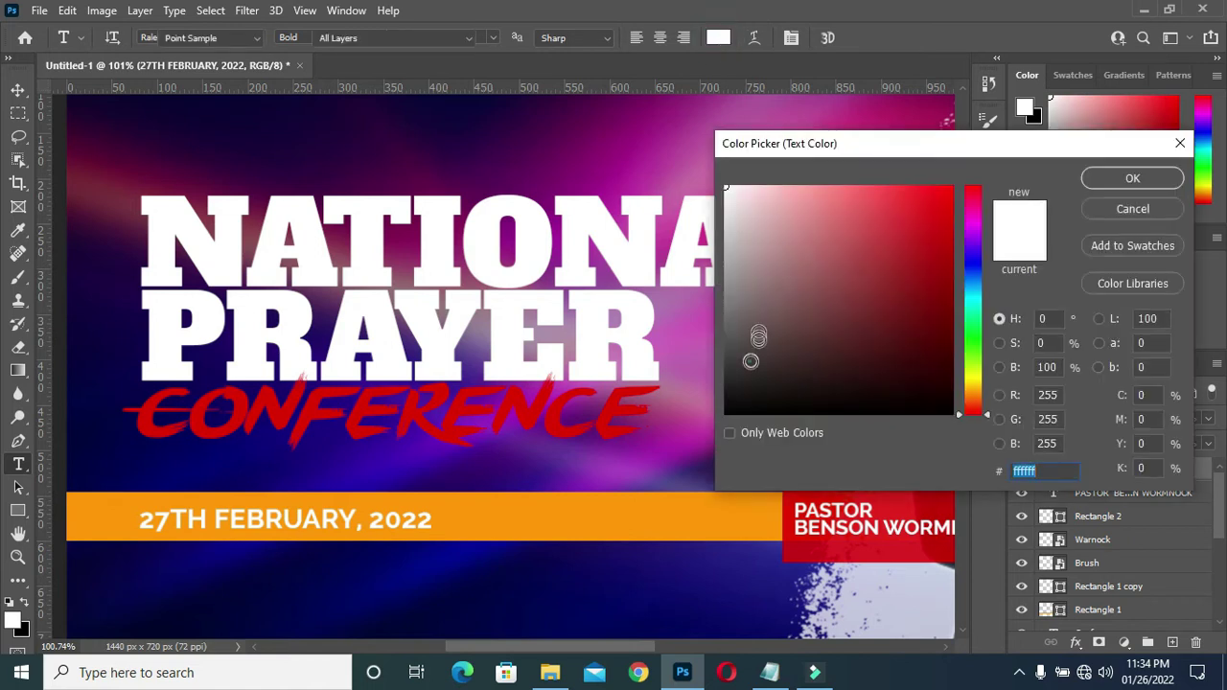
left_click_drag(758, 335, 694, 464)
left_click(1133, 179)
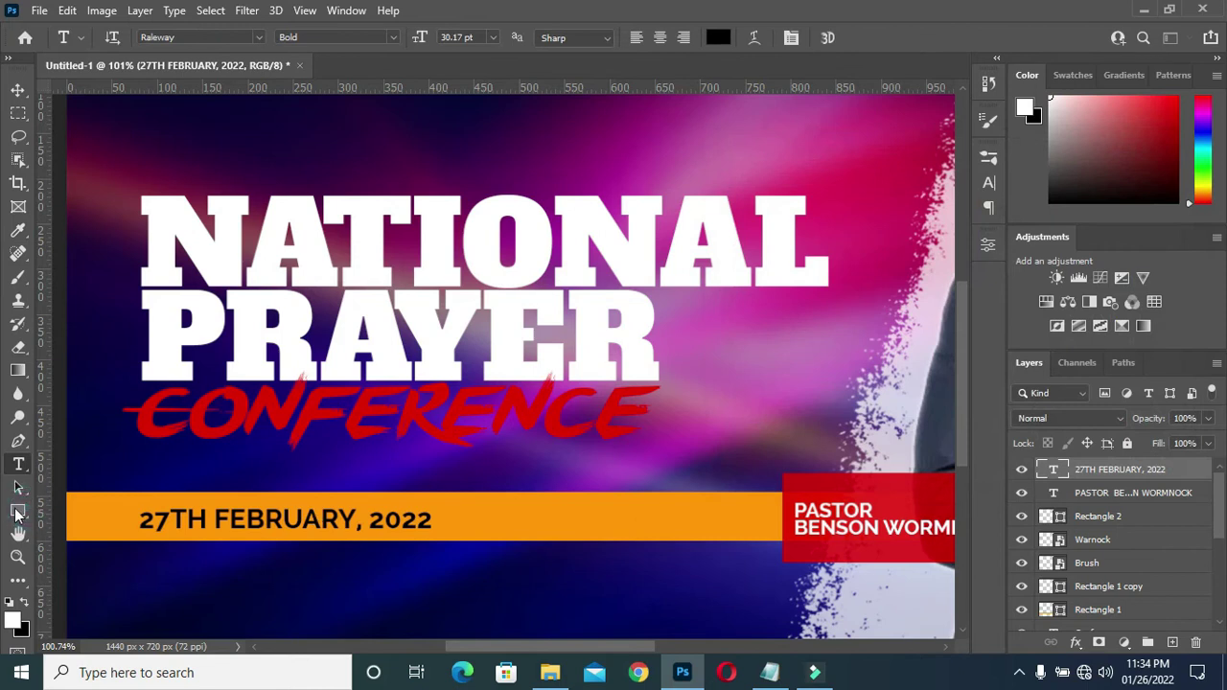
Draw a thin vertical rectangle about 3 px wide and 38 px high just after the date and fill it with black
left_click(18, 515)
left_click(82, 510)
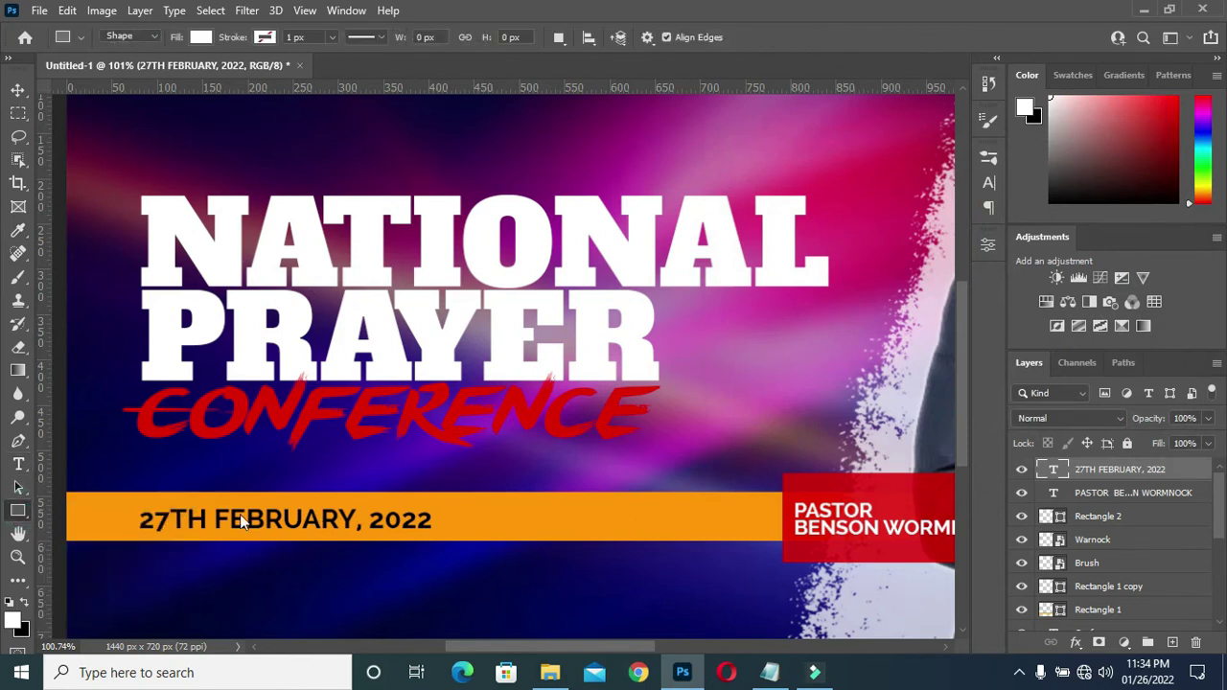
scroll(462, 511, "up", 2)
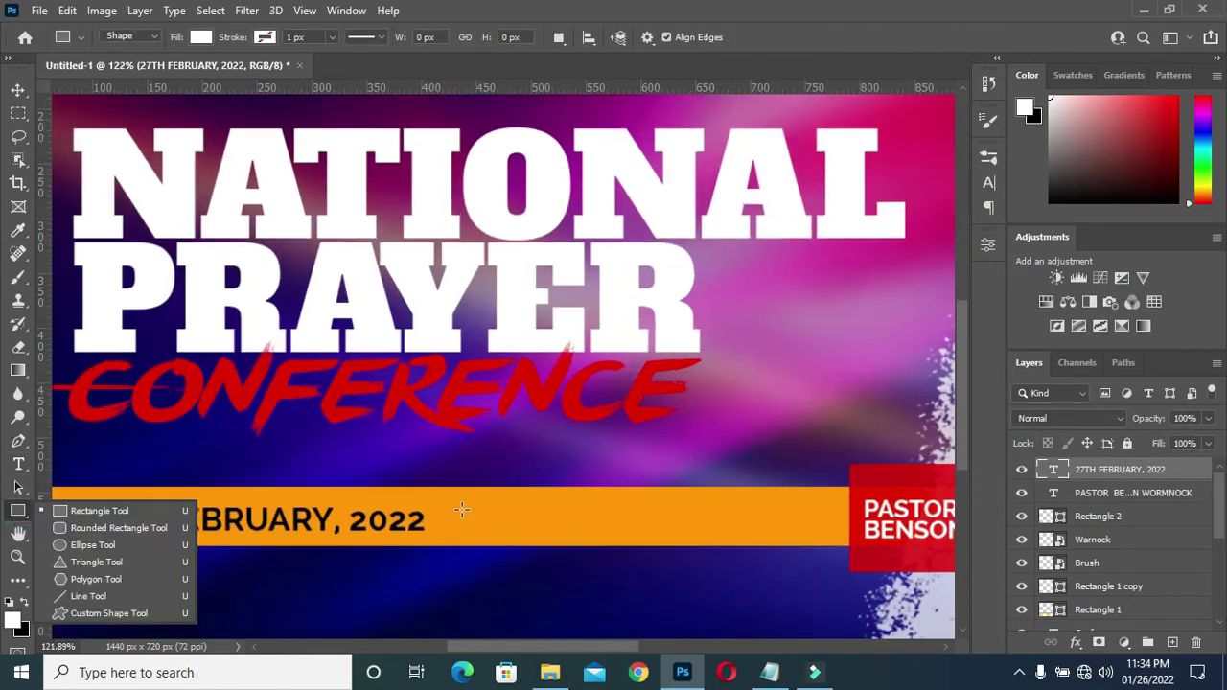
left_click_drag(463, 496, 468, 537)
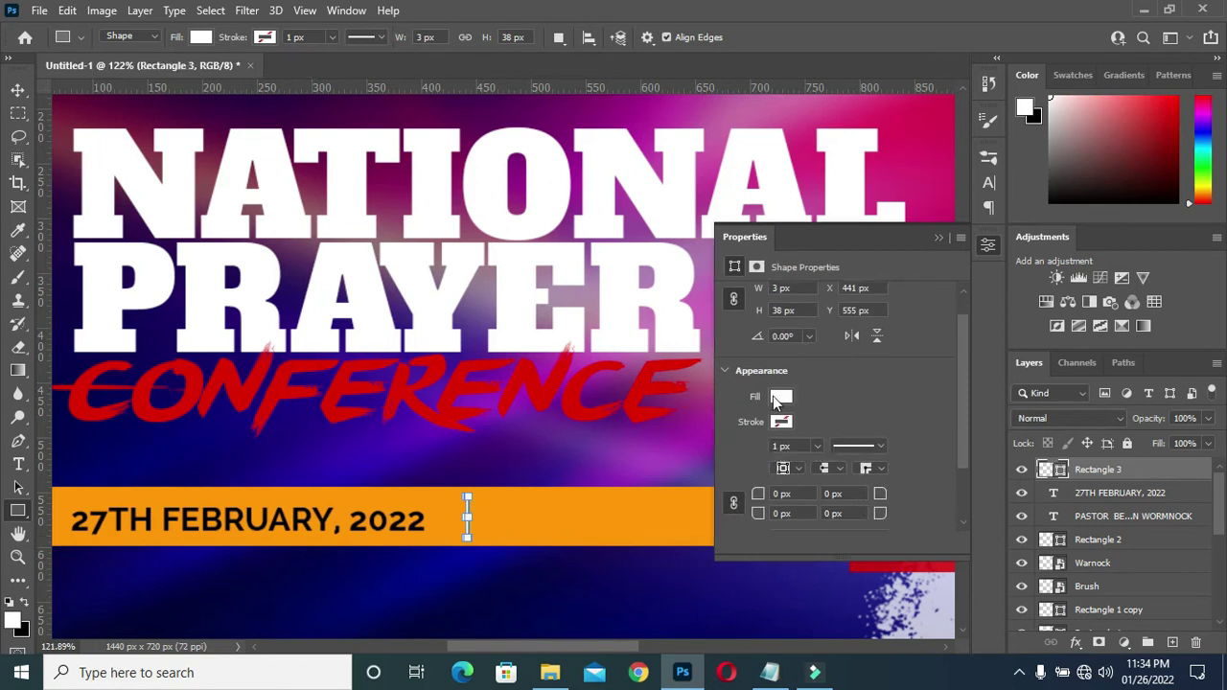
left_click(779, 397)
left_click(736, 443)
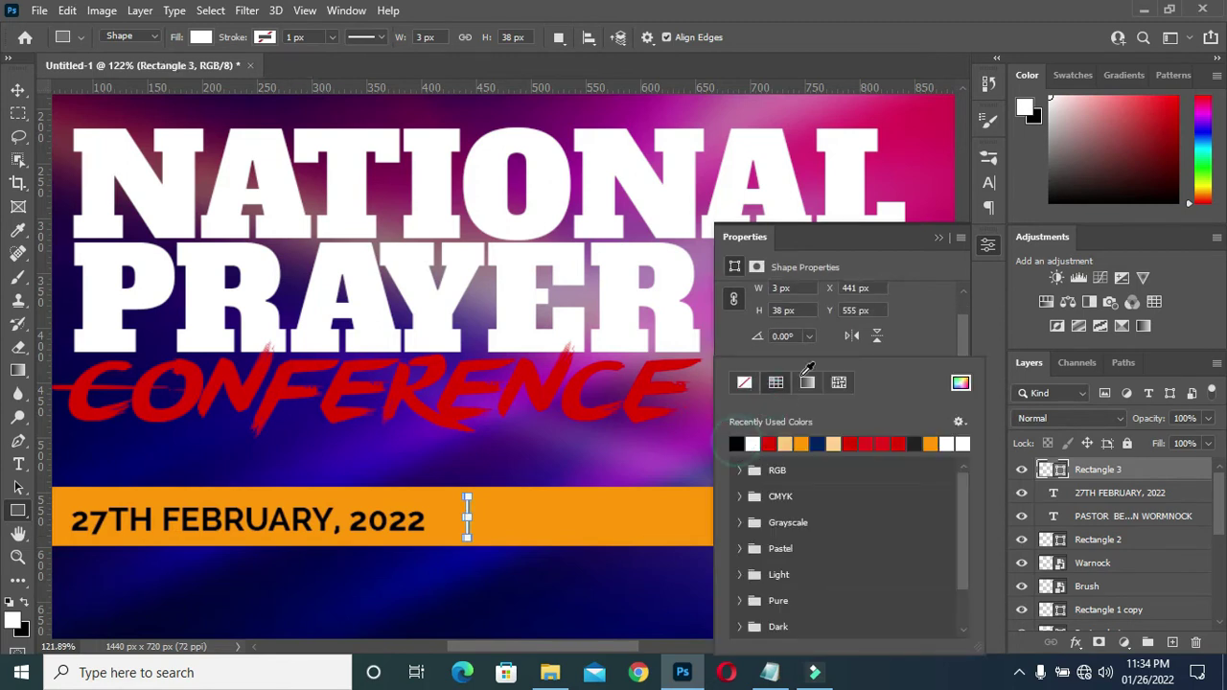
left_click(932, 244)
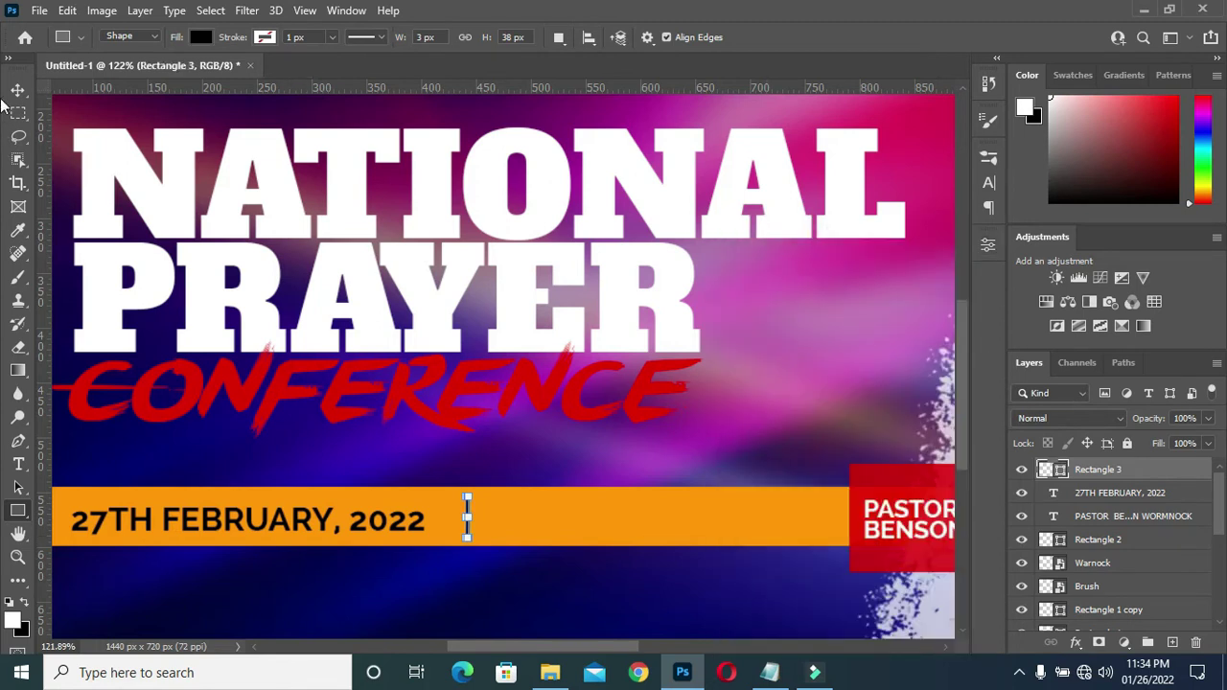
Switch to the Notepad notes, copy the time "9:00 am" and return to the Photoshop flyer
left_click(18, 89)
scroll(438, 432, "down", 2)
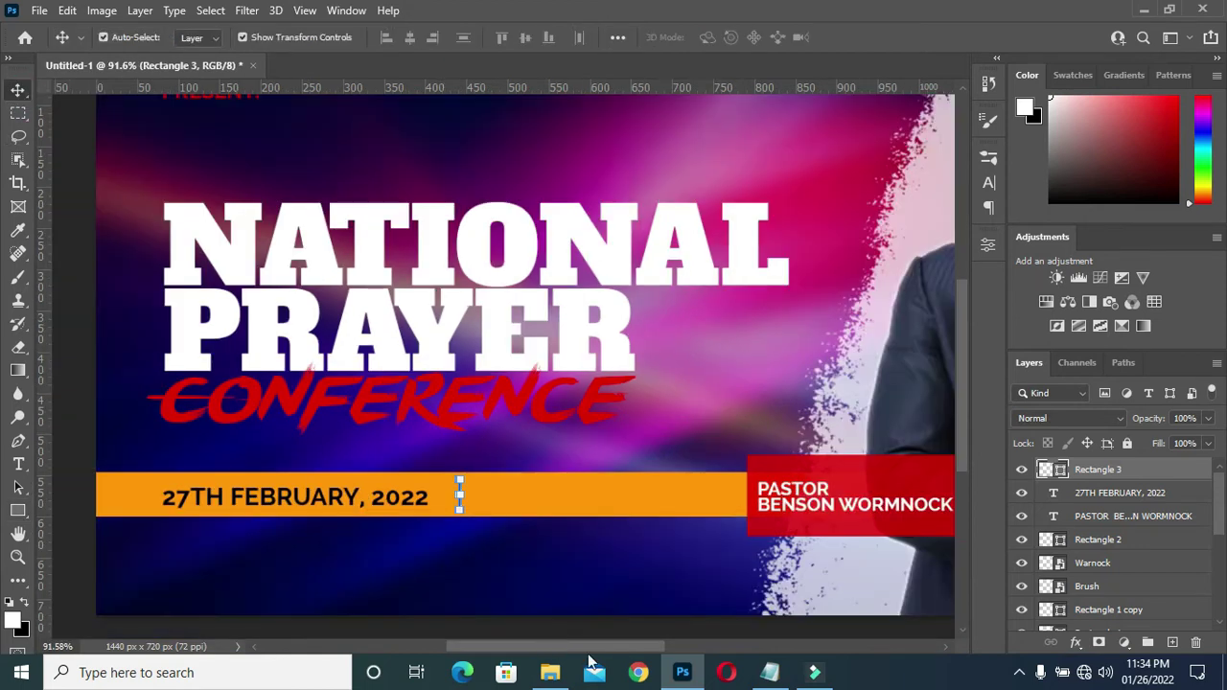
left_click(770, 674)
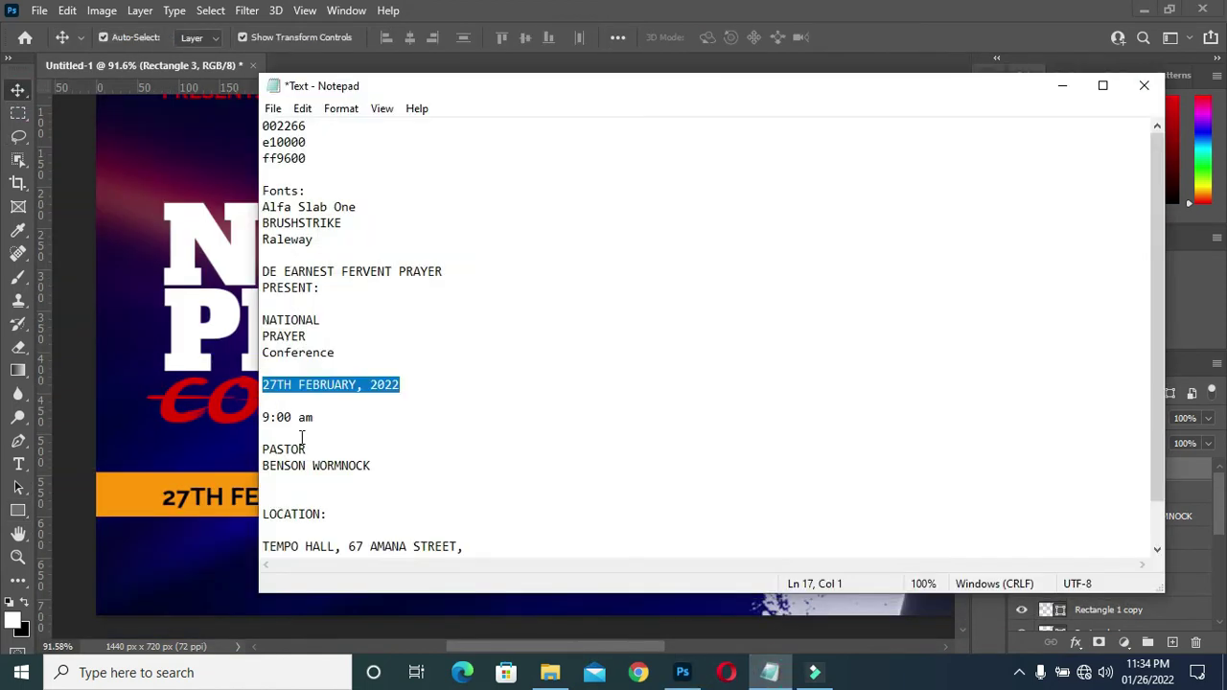
left_click_drag(322, 419, 263, 418)
key("ctrl+c")
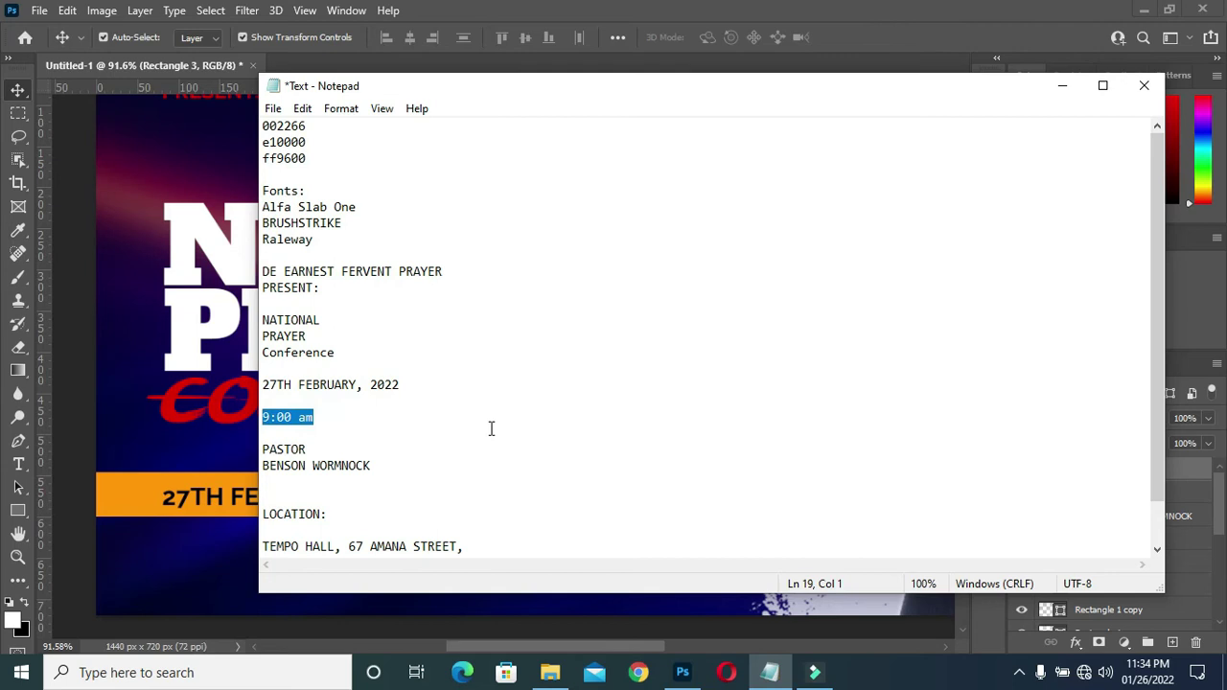
left_click(1062, 86)
Duplicate the date text layer, bring the copy above the divider layer and place it on the orange bar beyond the divider
left_click(285, 502)
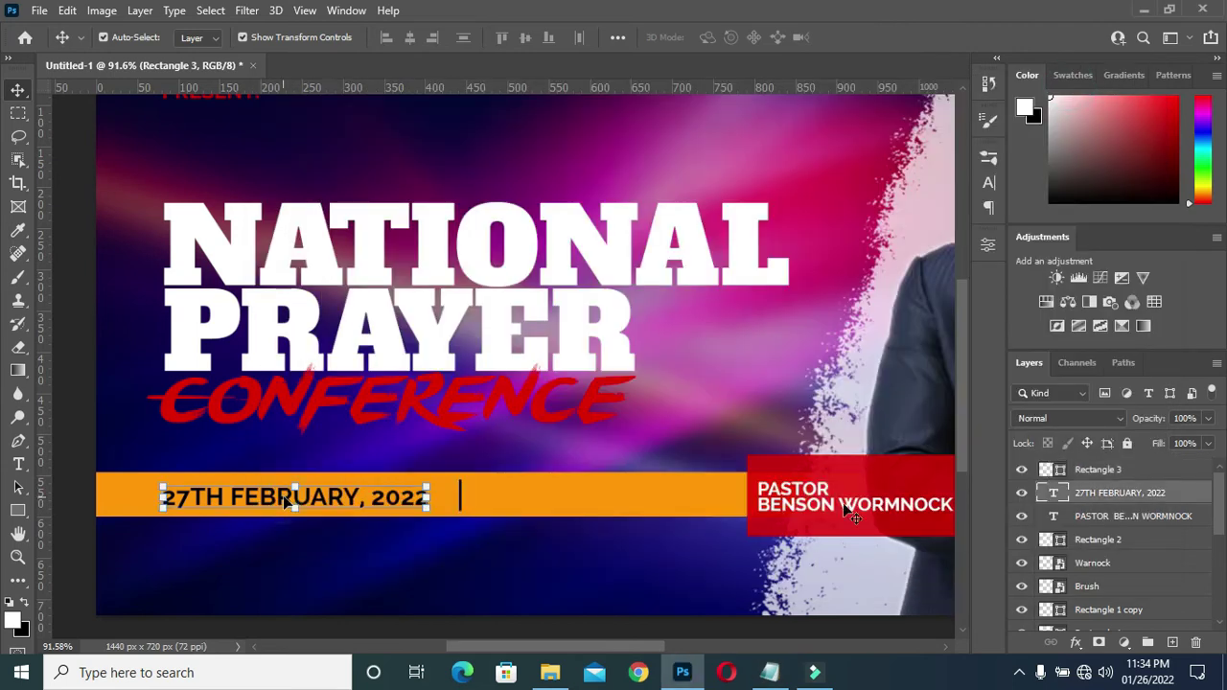
key("ctrl+j")
left_click_drag(1114, 492, 1103, 462)
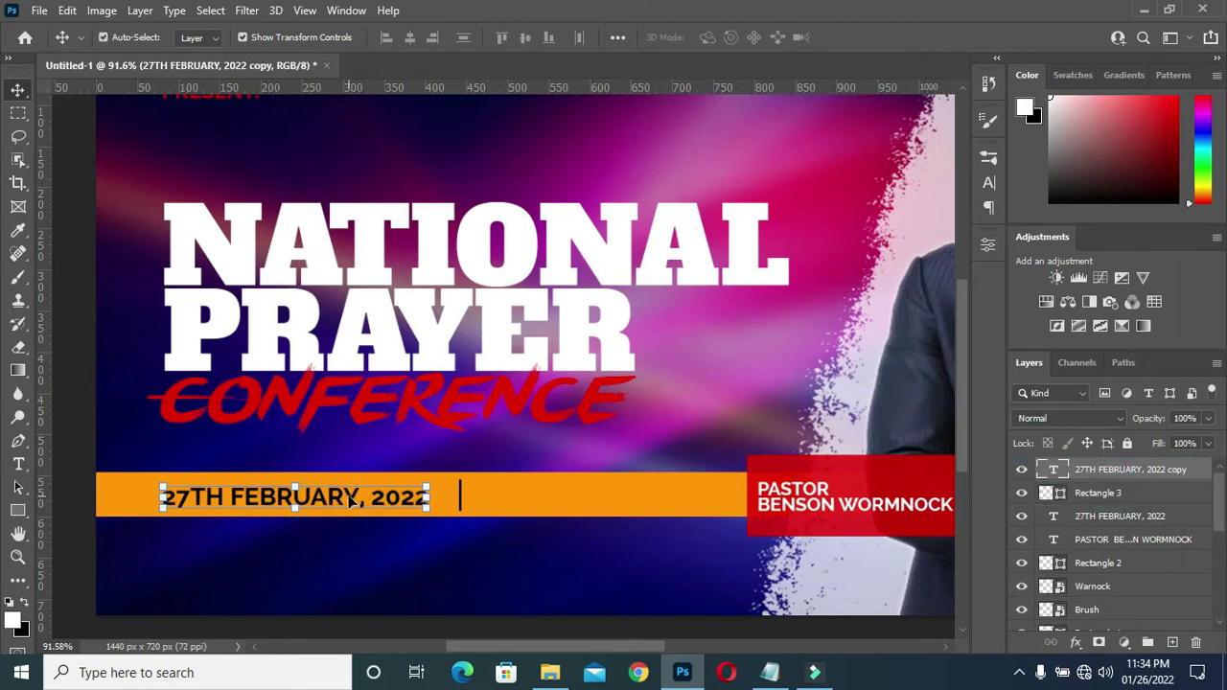
left_click_drag(337, 499, 657, 503)
Replace the duplicated date text with the copied time "9:00 am" and commit the edit
double_click(642, 513)
left_click_drag(602, 496, 619, 496)
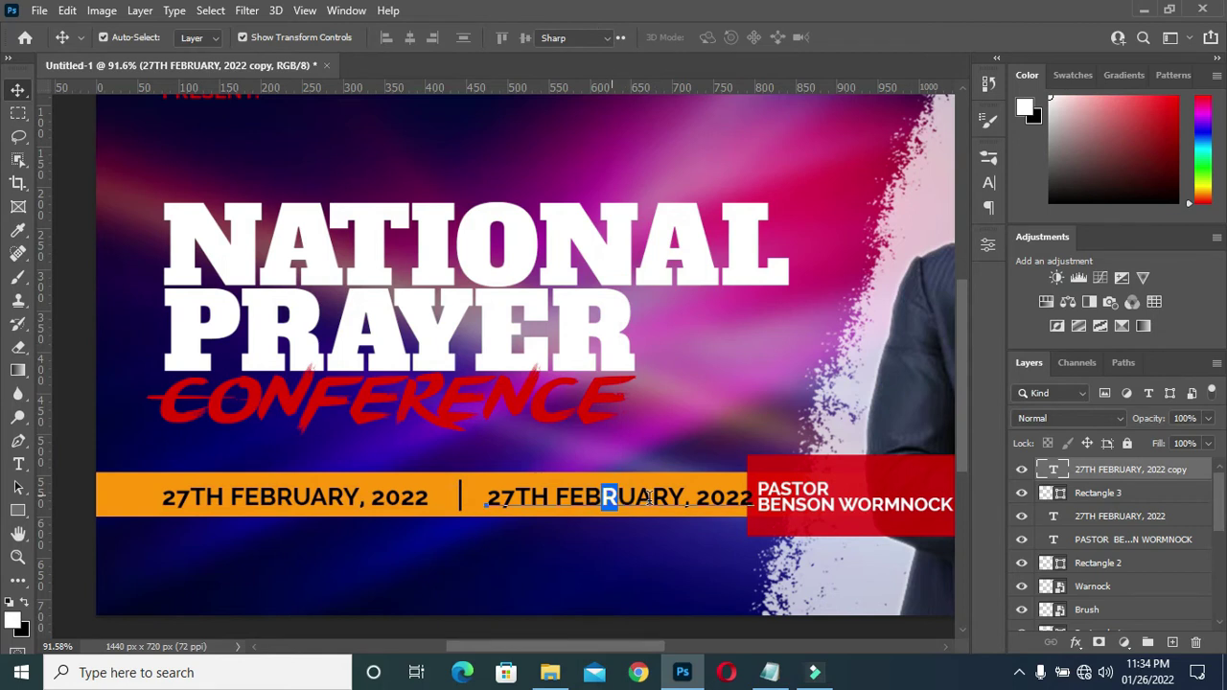
triple_click(650, 494)
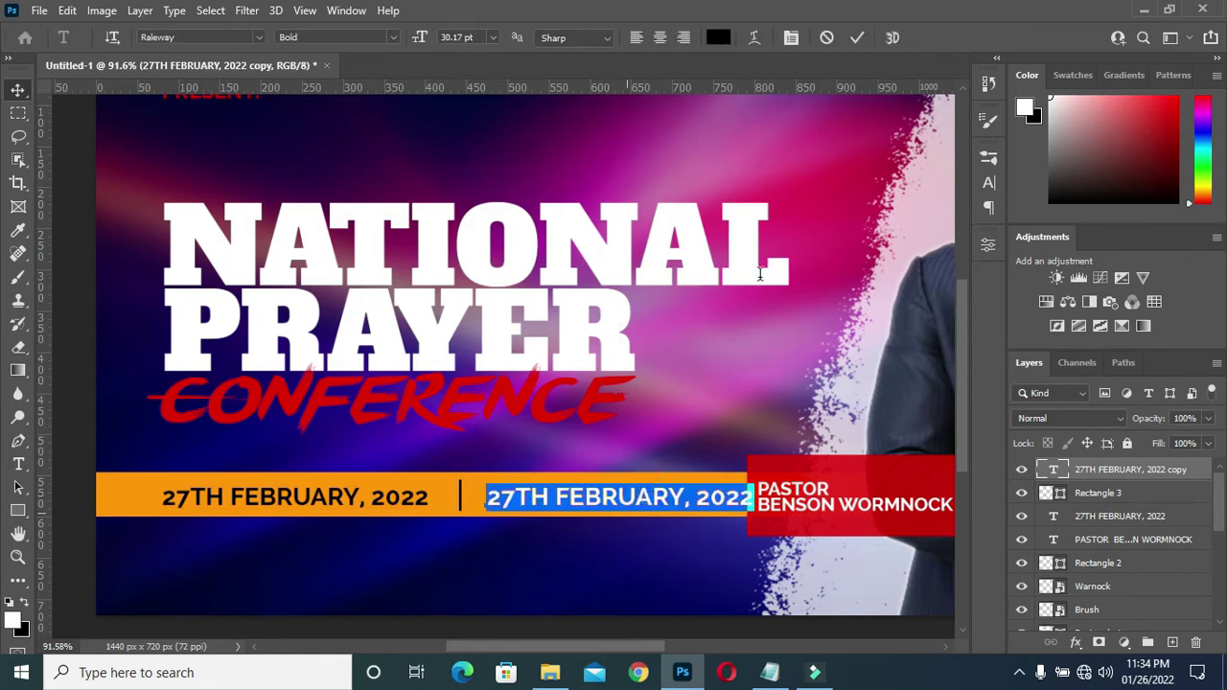
left_click(562, 503)
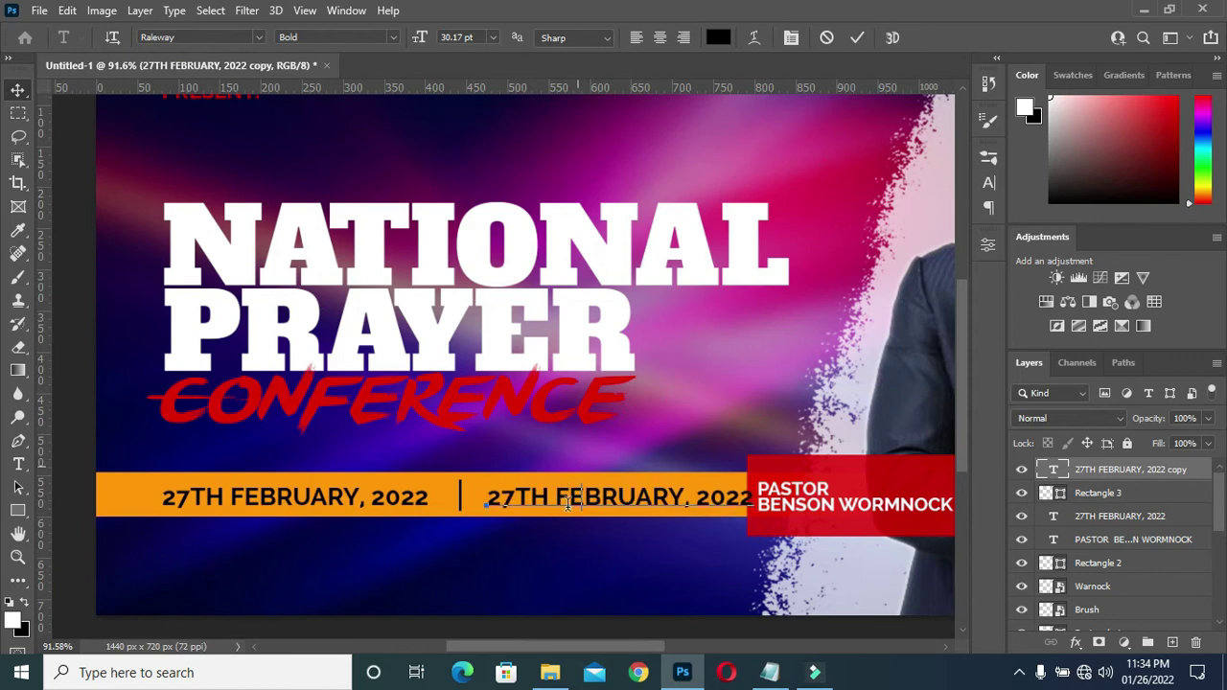
key("ctrl+a")
key("ctrl+v")
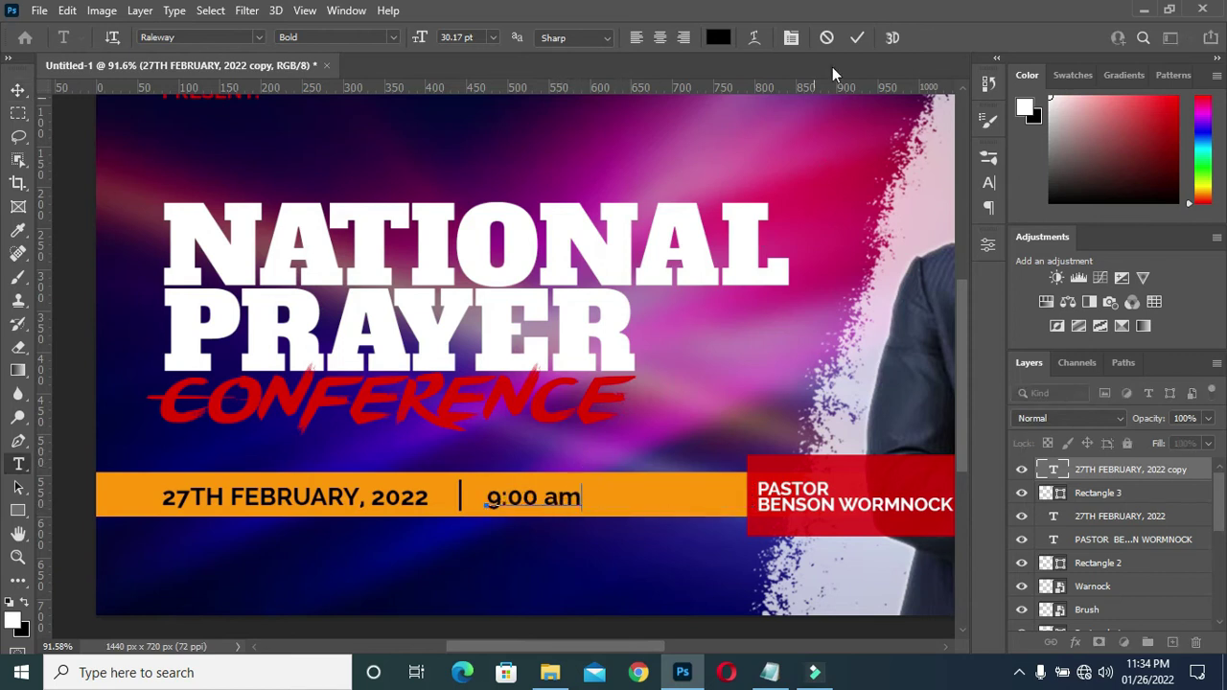
left_click(856, 38)
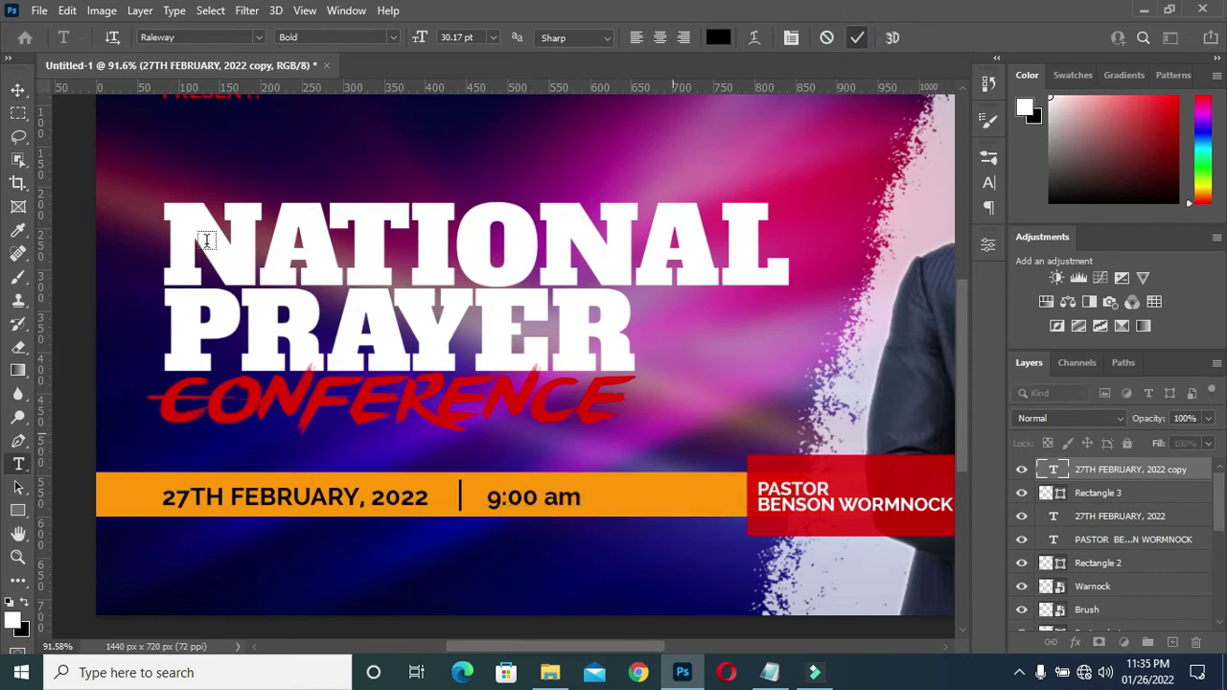
Scale the "9:00 am" text to about 145% and move it further along the orange bar towards the pastor's label
left_click(17, 90)
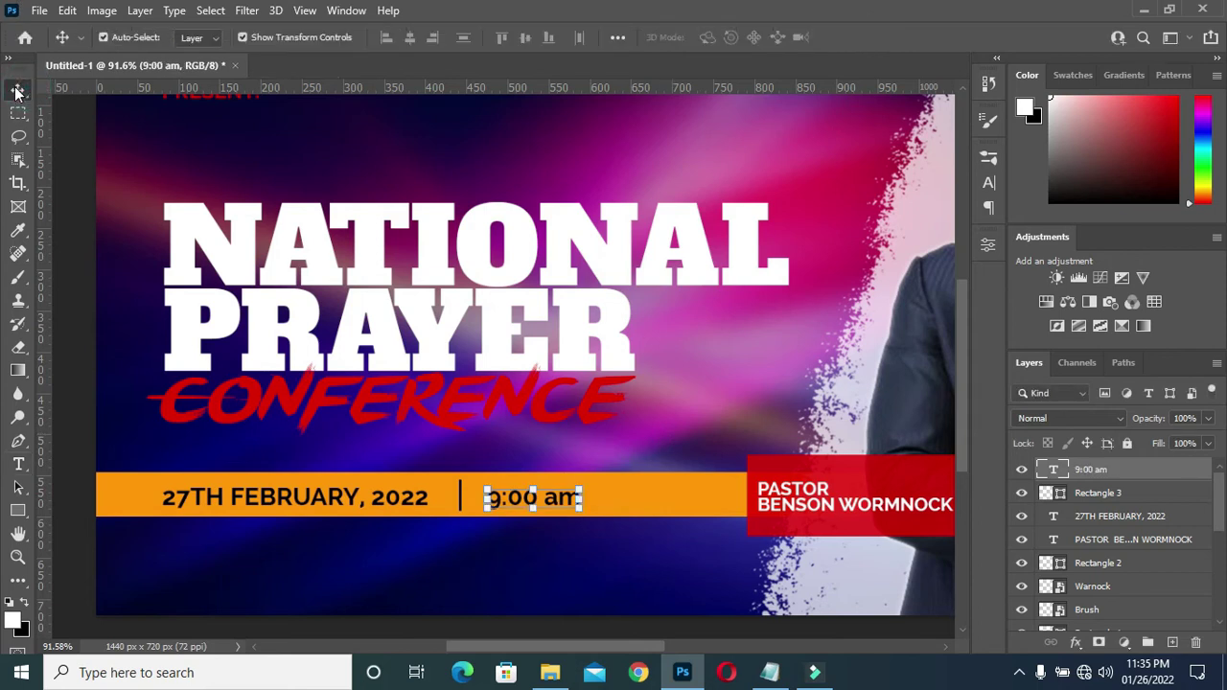
left_click(580, 489)
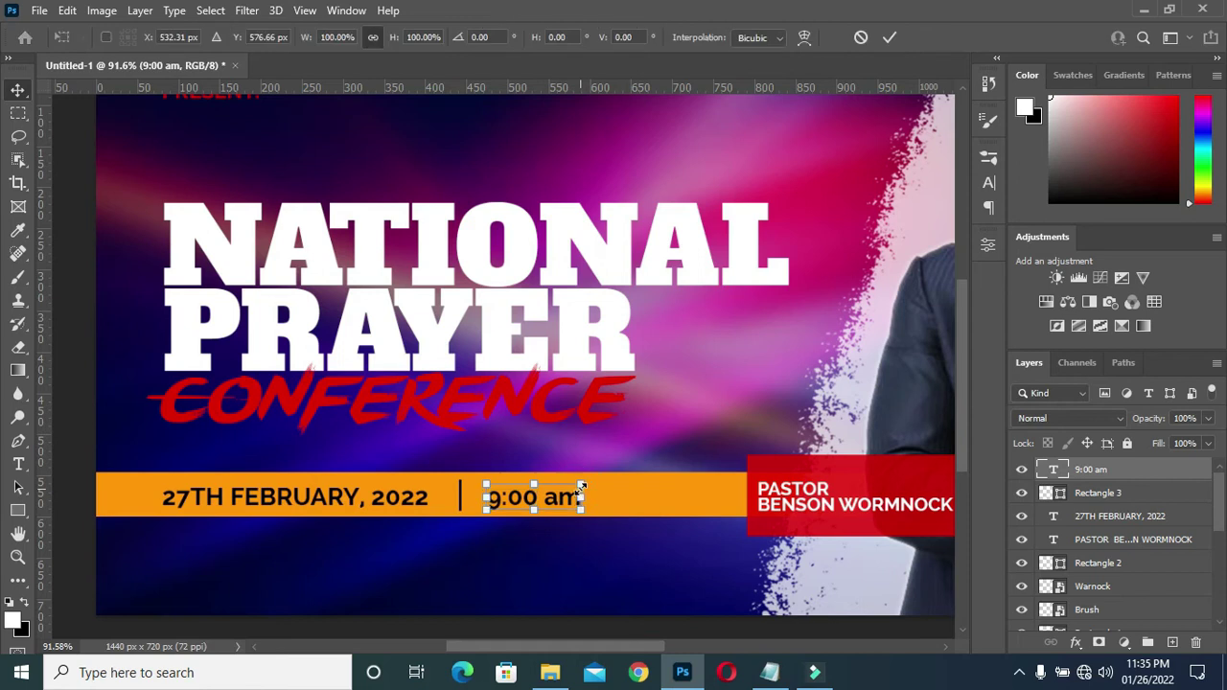
left_click_drag(580, 482, 623, 471)
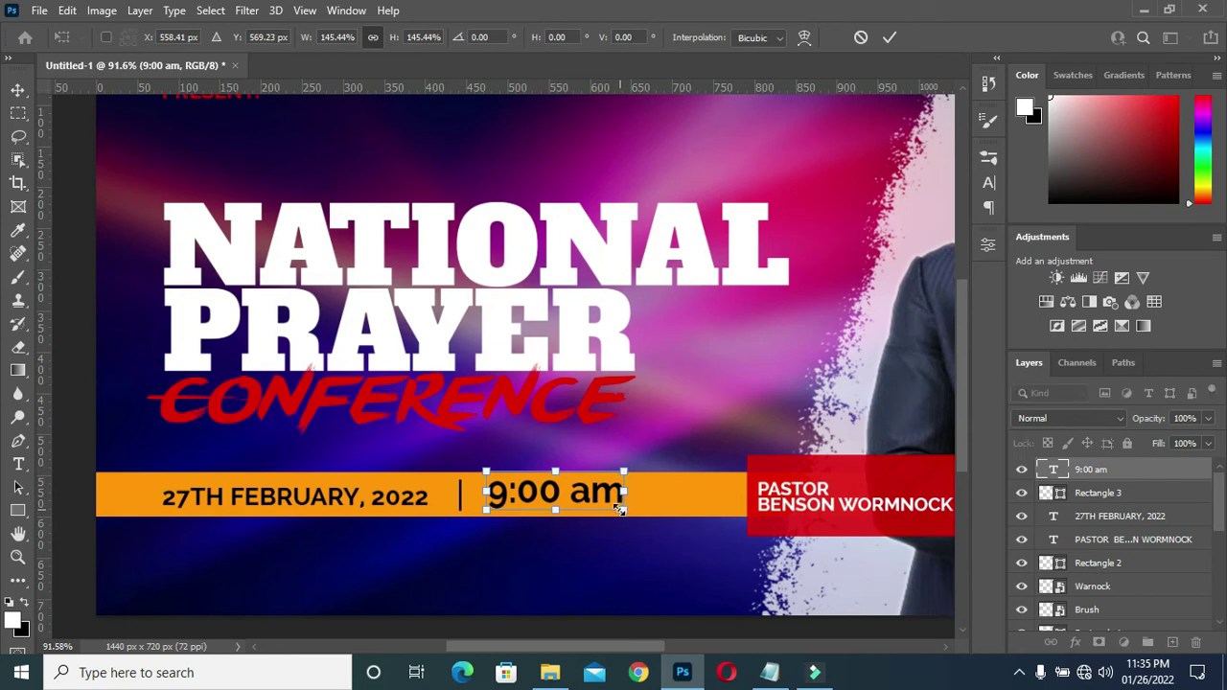
left_click_drag(598, 493, 664, 495)
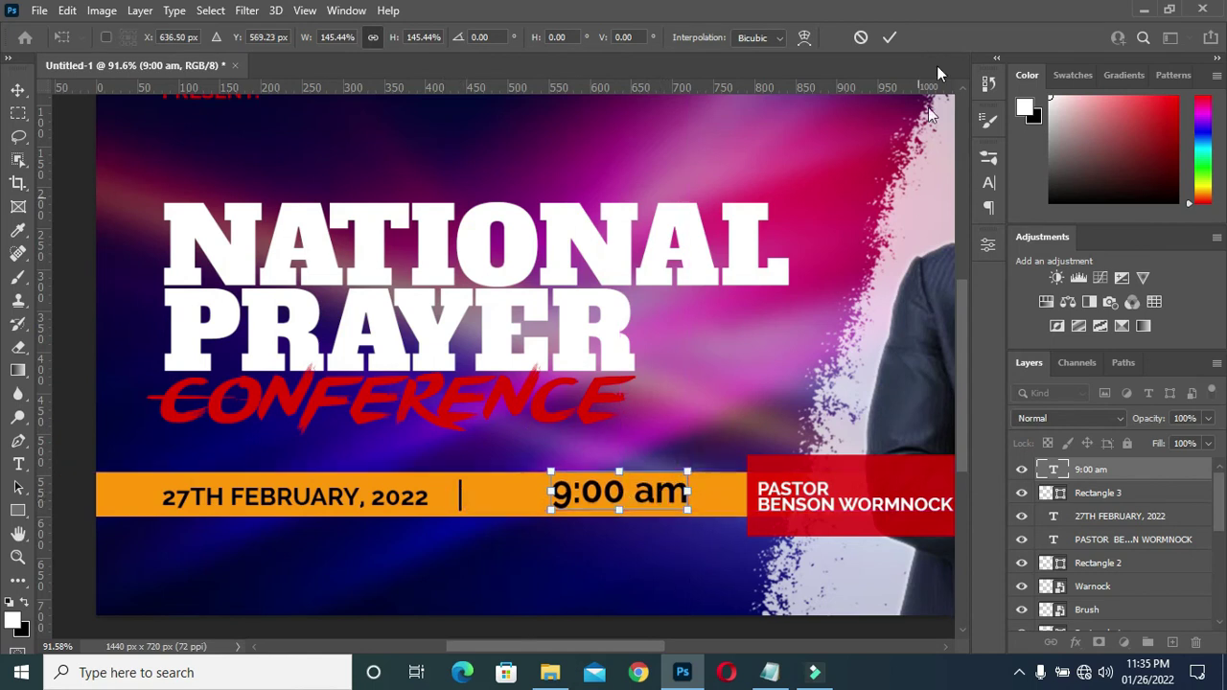
Move the black divider along the orange bar until it sits just before the "9:00 am" text
scroll(463, 490, "up", 2)
left_click(464, 495)
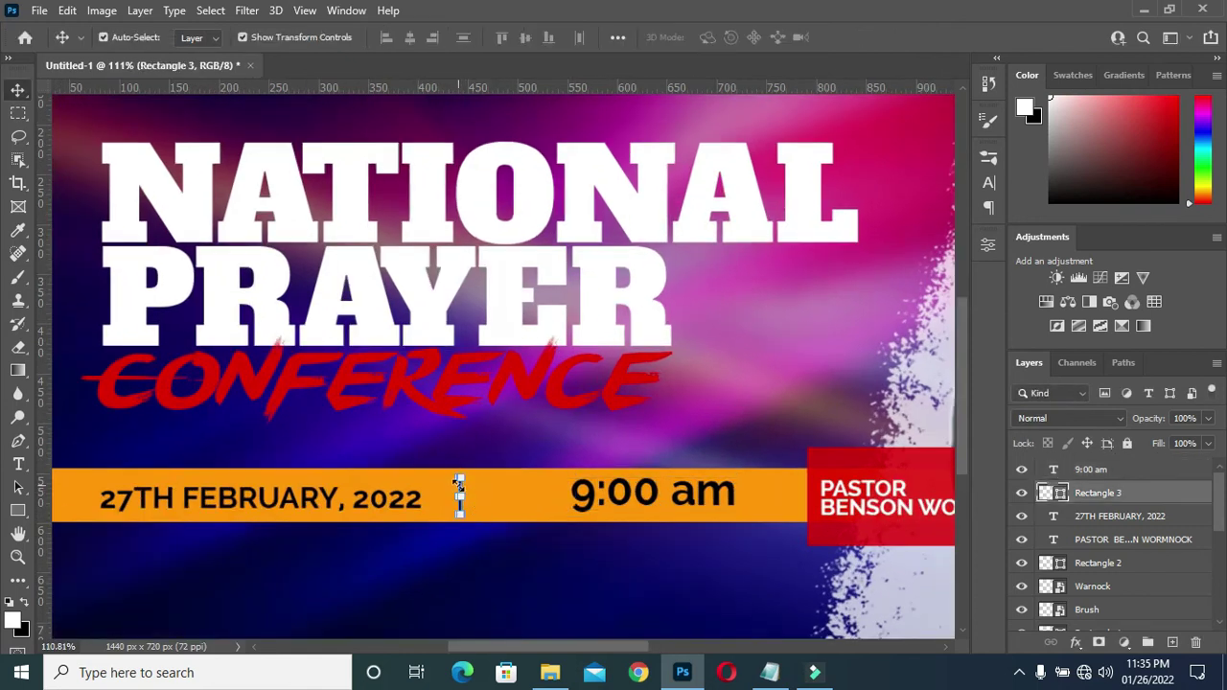
left_click_drag(459, 491, 537, 494)
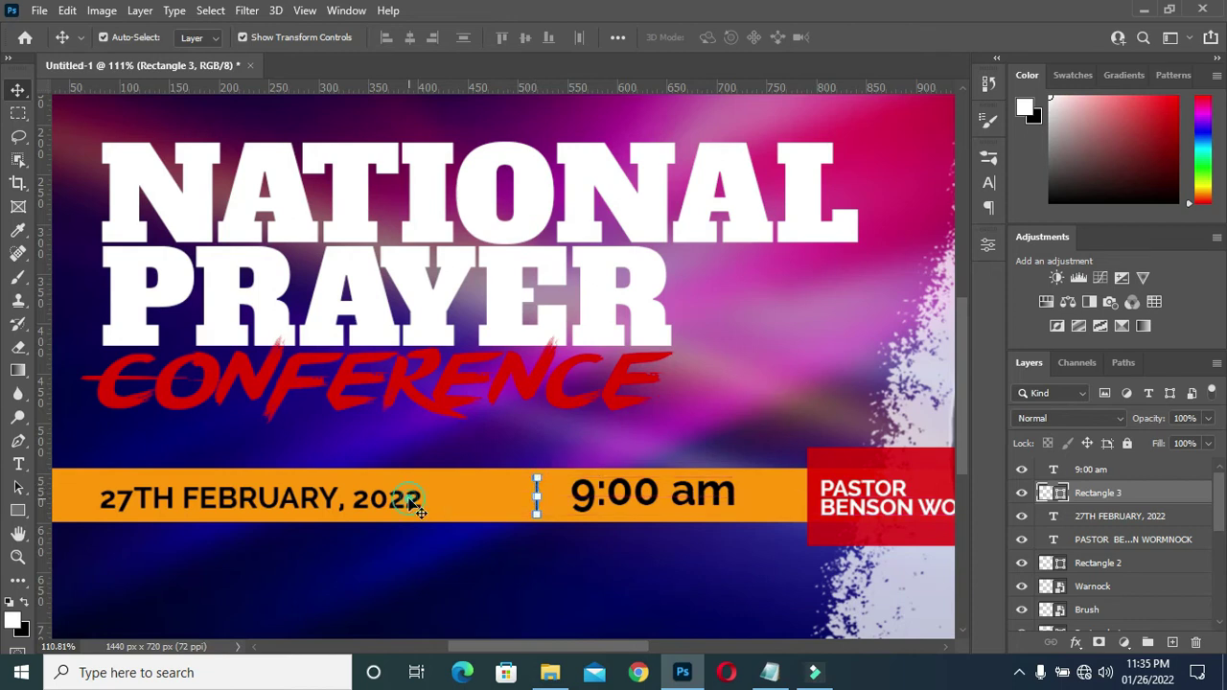
Scale the date text to about 128% so that it extends close to the divider, and commit the transform
left_click(419, 512)
left_click(422, 484)
left_click_drag(422, 484, 513, 474)
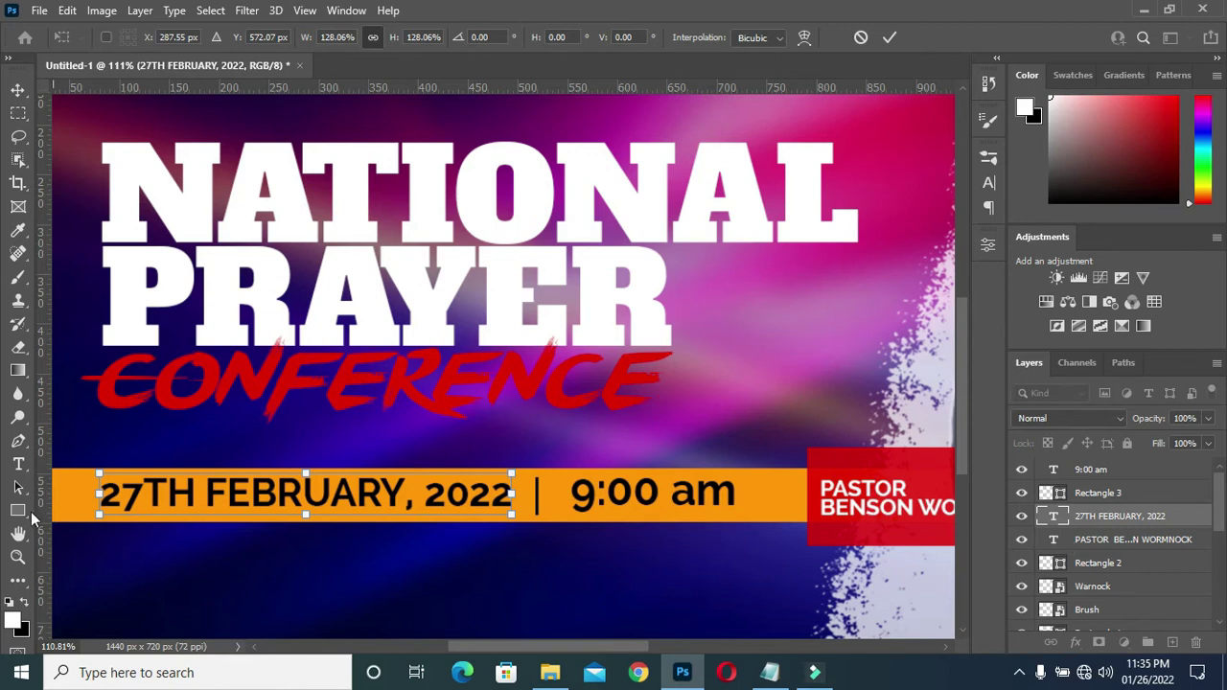
scroll(515, 364, "down", 1)
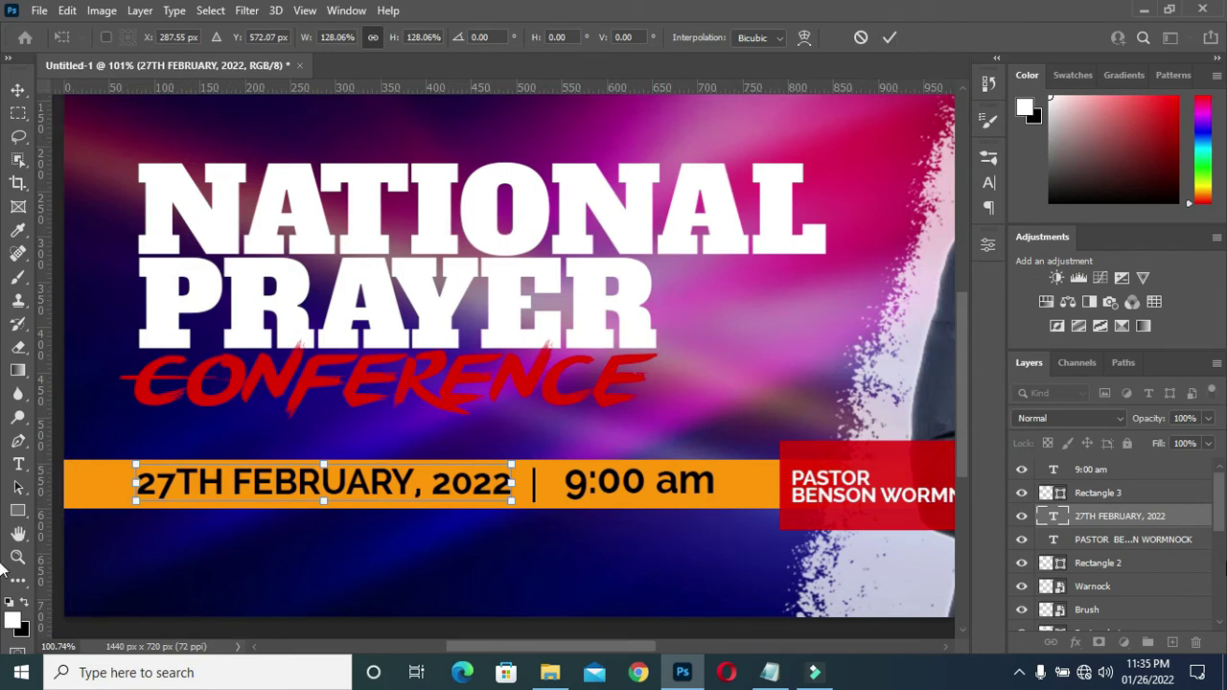
left_click(893, 38)
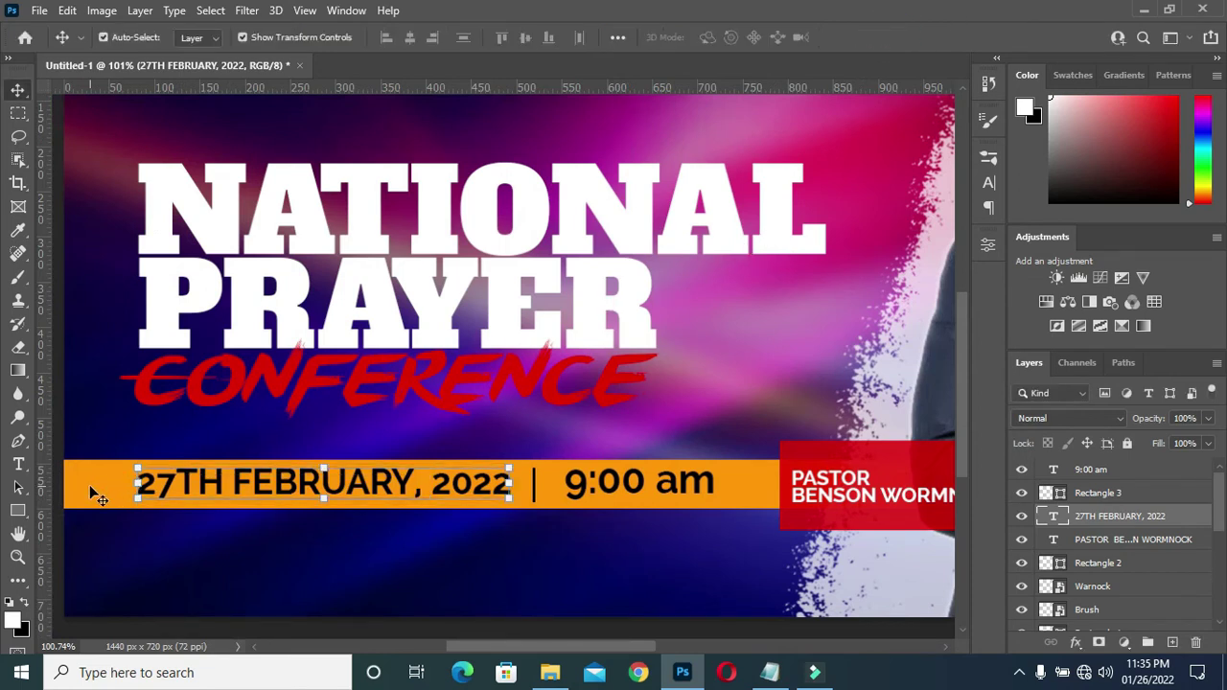
Select the orange bar, the date text and the "9:00 am" text together
left_click(225, 491, "shift")
scroll(508, 475, "down", 1)
scroll(544, 477, "down", 1)
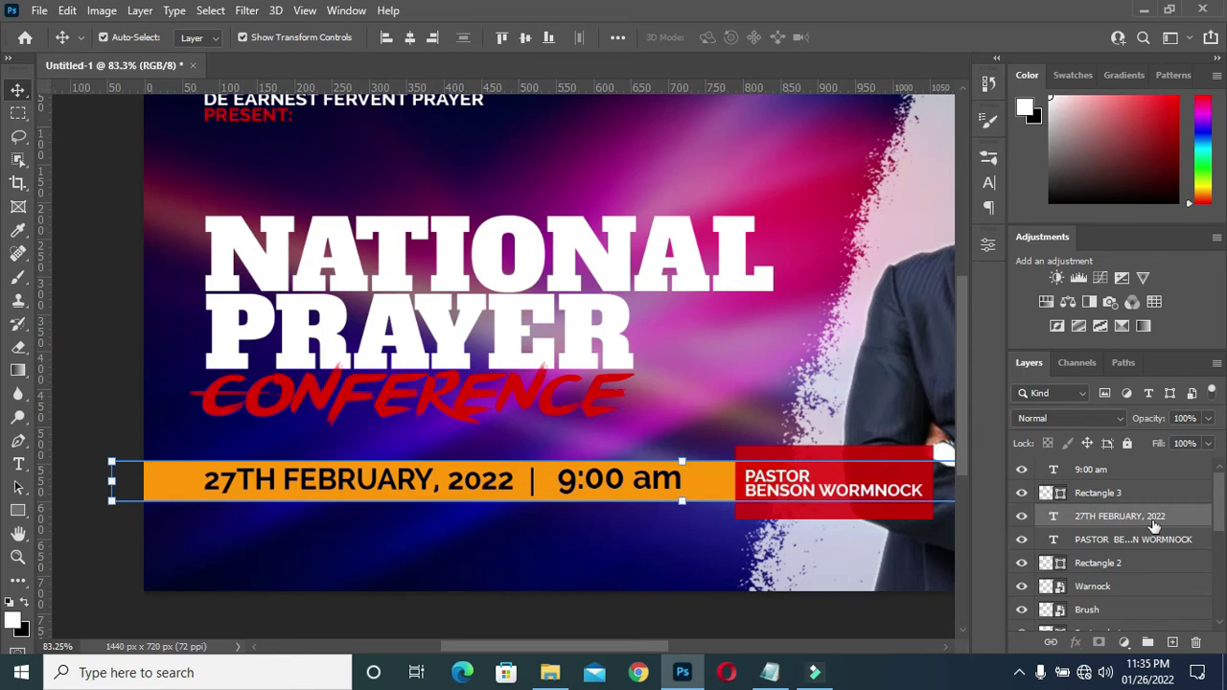
scroll(1150, 527, "down", 2)
left_click(1102, 563)
scroll(796, 477, "up", 5)
scroll(616, 313, "down", 6)
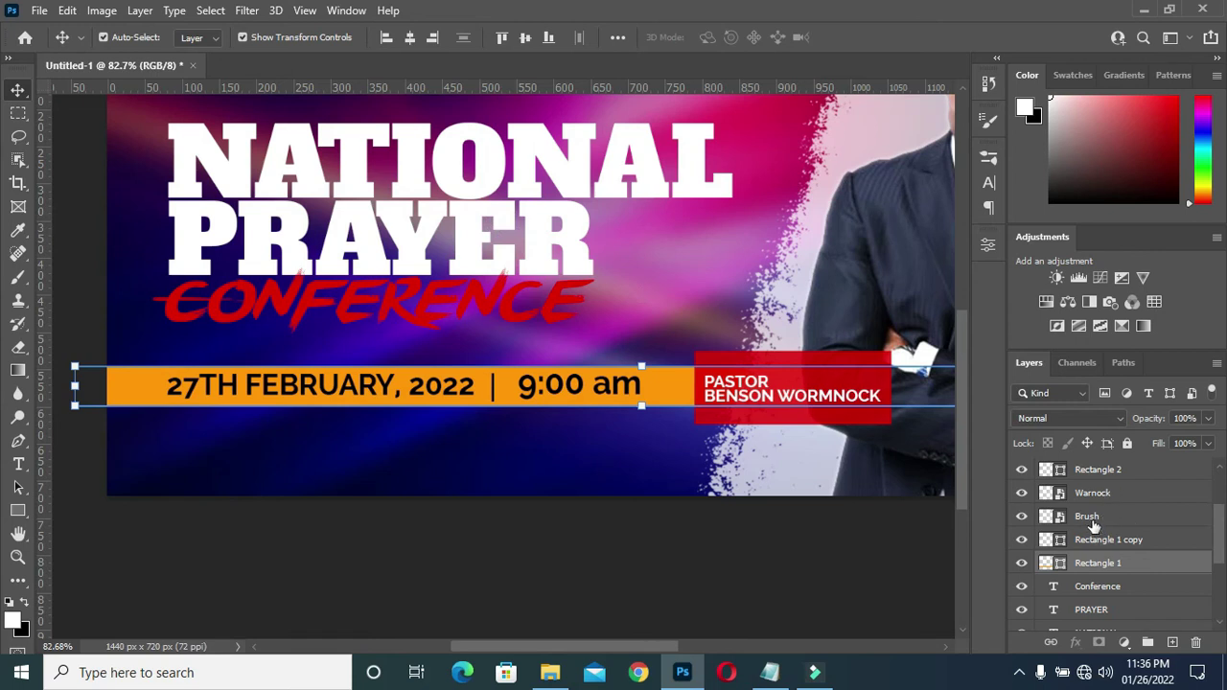
scroll(1101, 513, "up", 3)
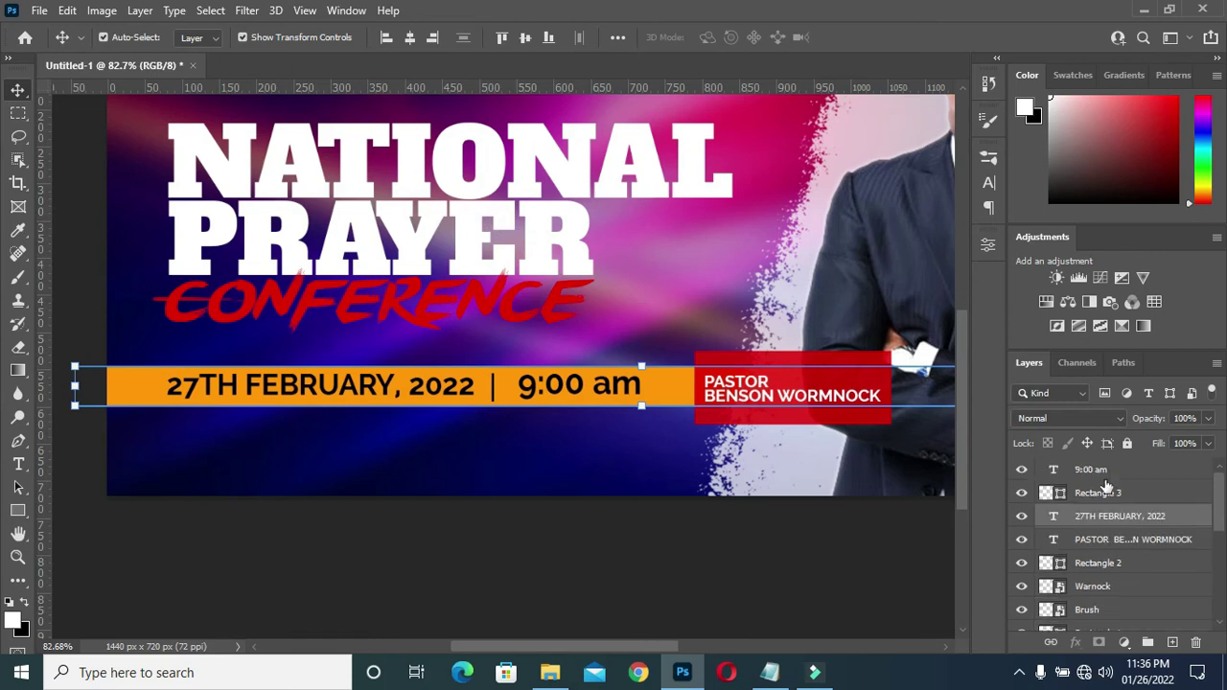
left_click(1101, 470, "ctrl")
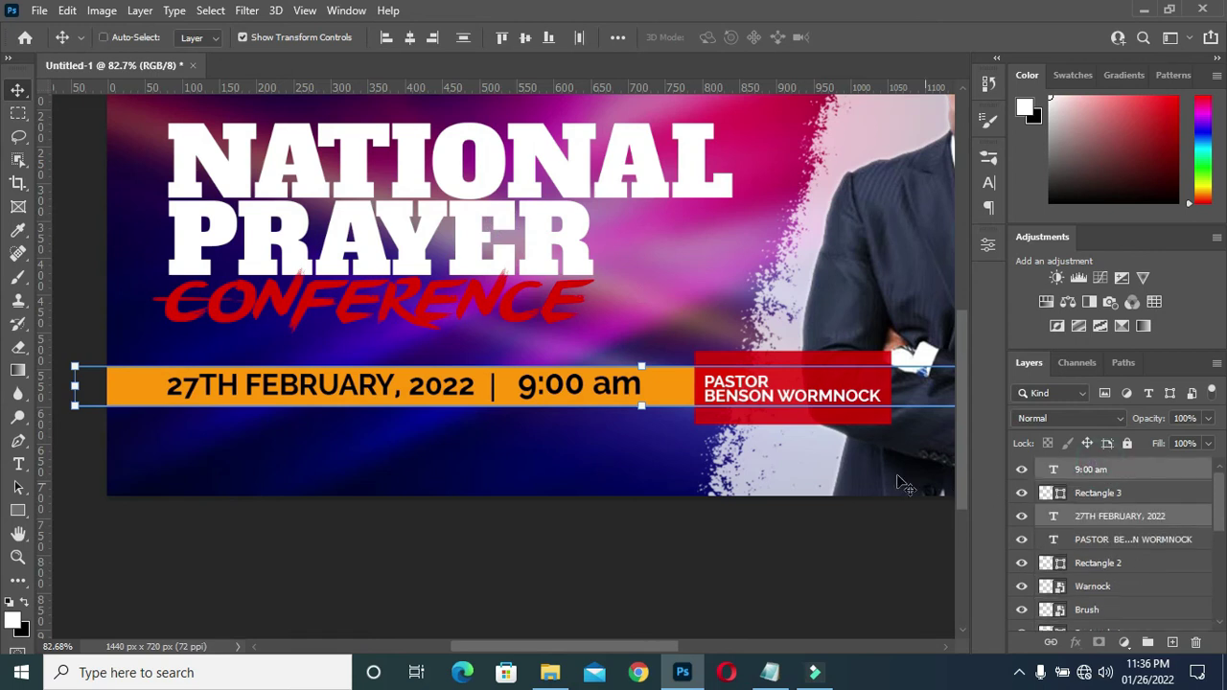
left_click(408, 38)
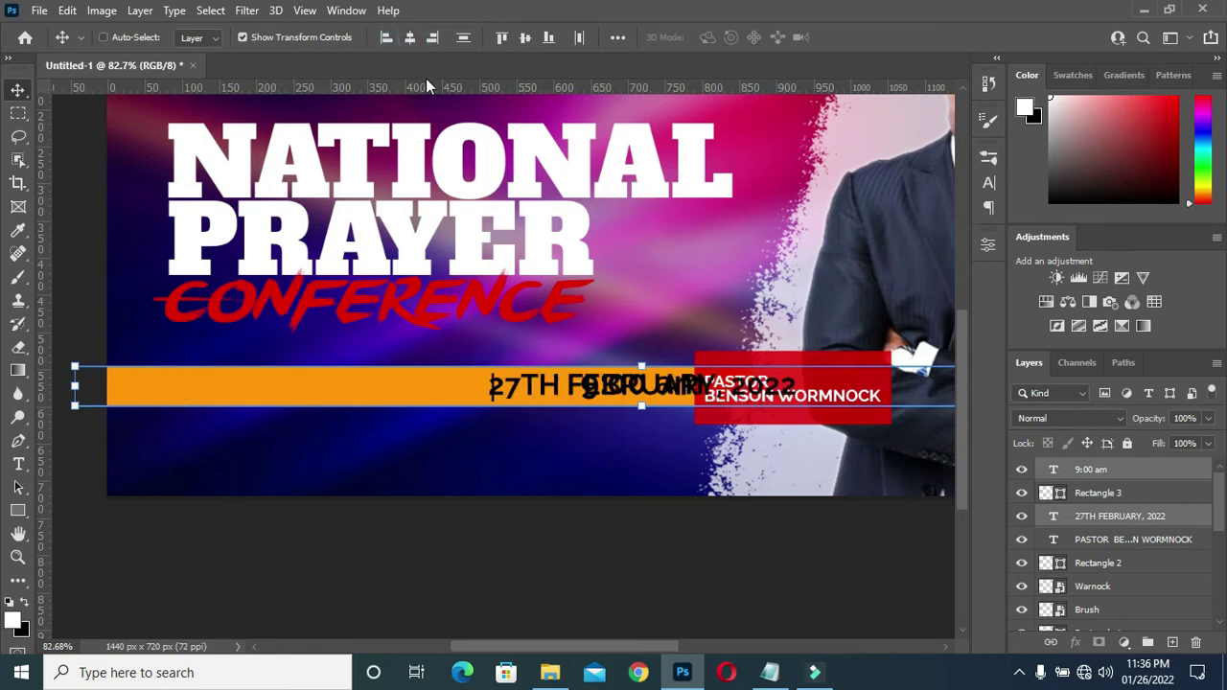
key("ctrl")
key("ctrl+z")
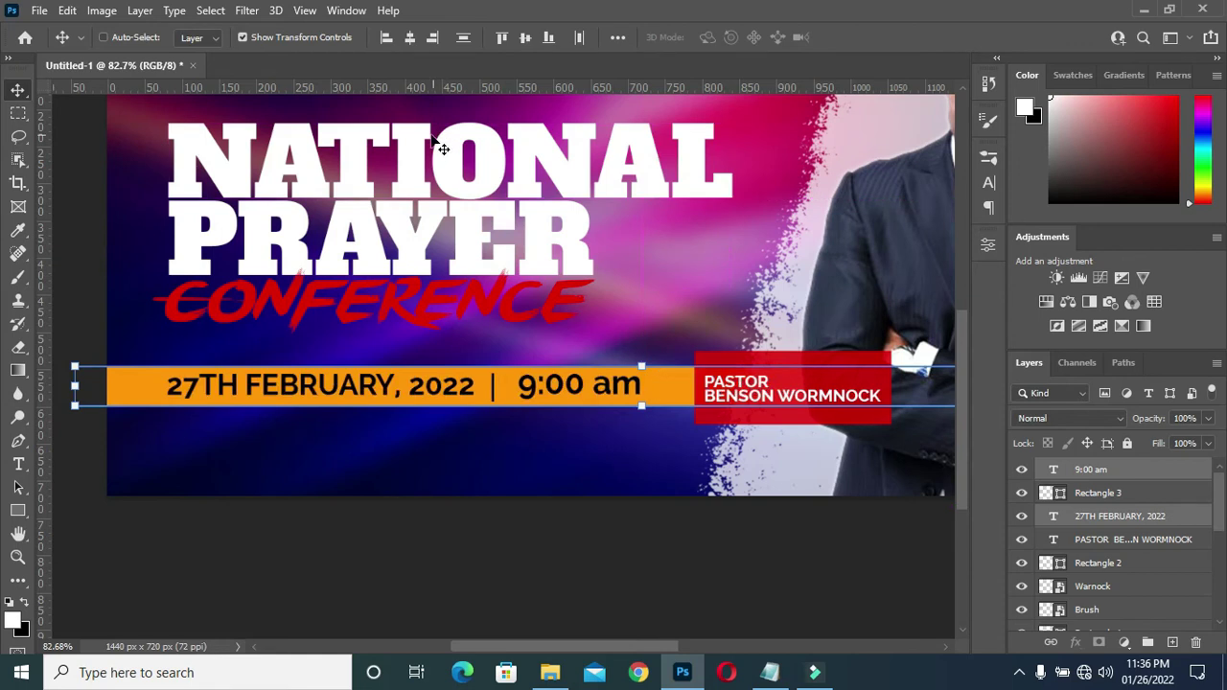
Align the date and "9:00 am" texts with the orange bar by their vertical centers, and deselect the layers
left_click(526, 36)
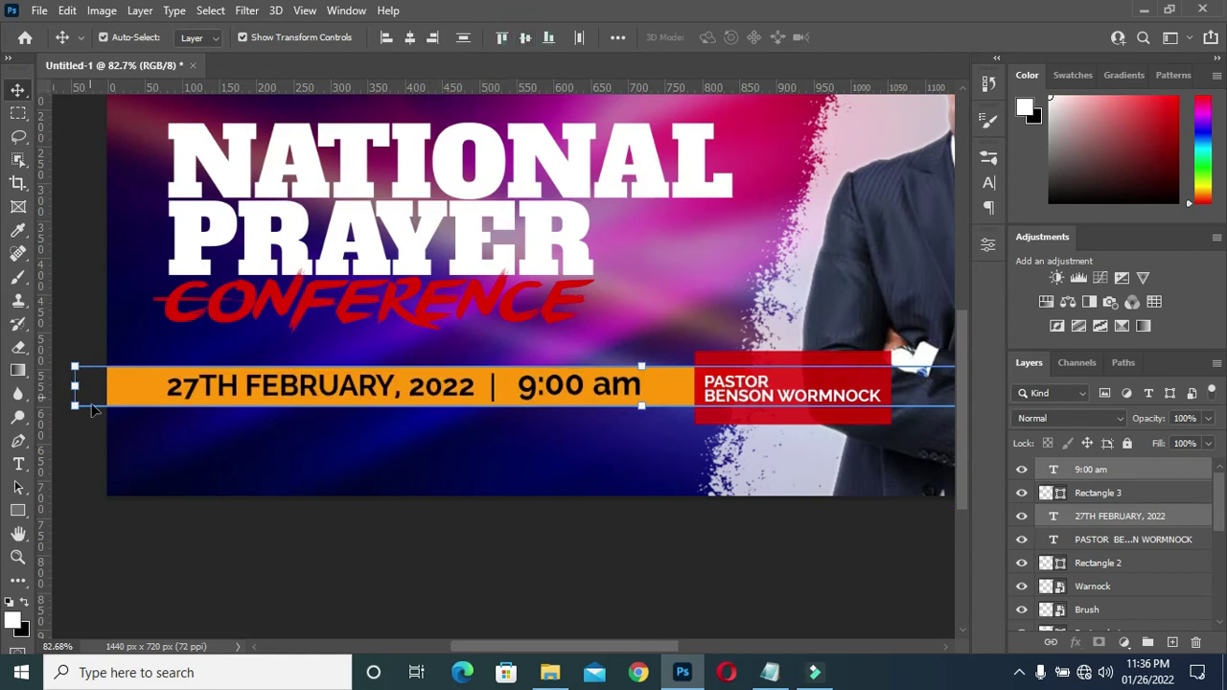
left_click(255, 559)
scroll(662, 409, "up", 1)
scroll(660, 408, "up", 1)
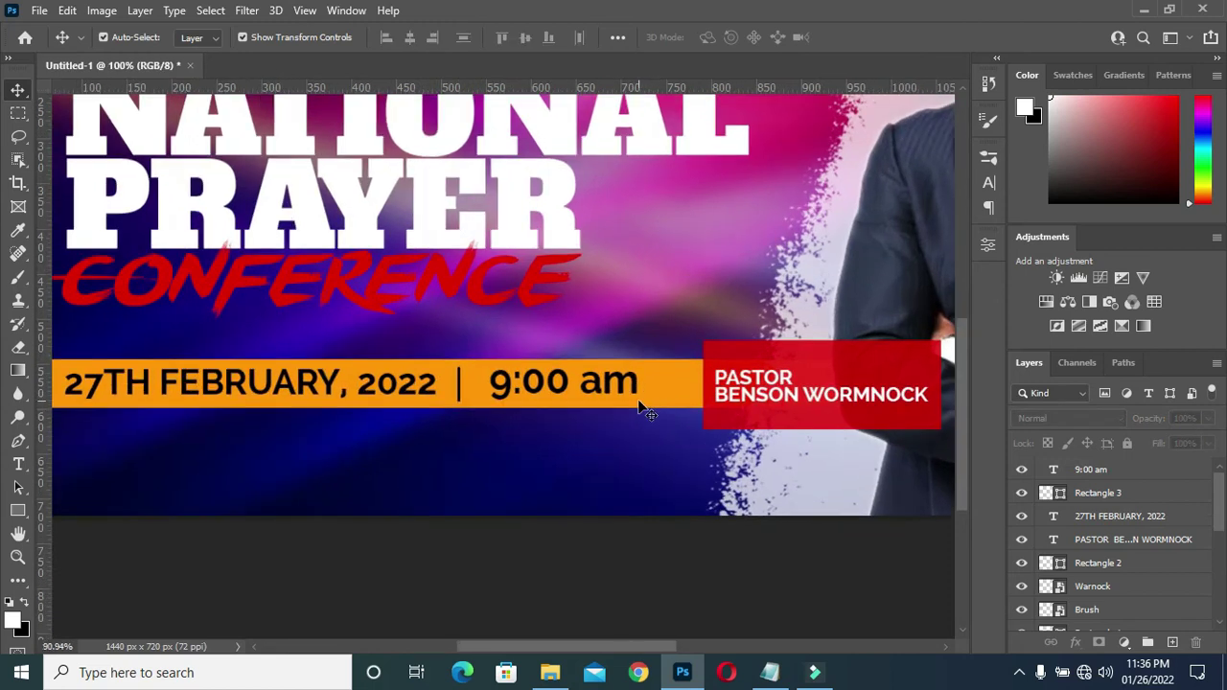
Copy the "LOCATION:" heading from the Notepad notes and return to the flyer
scroll(659, 408, "down", 3)
scroll(413, 521, "down", 1)
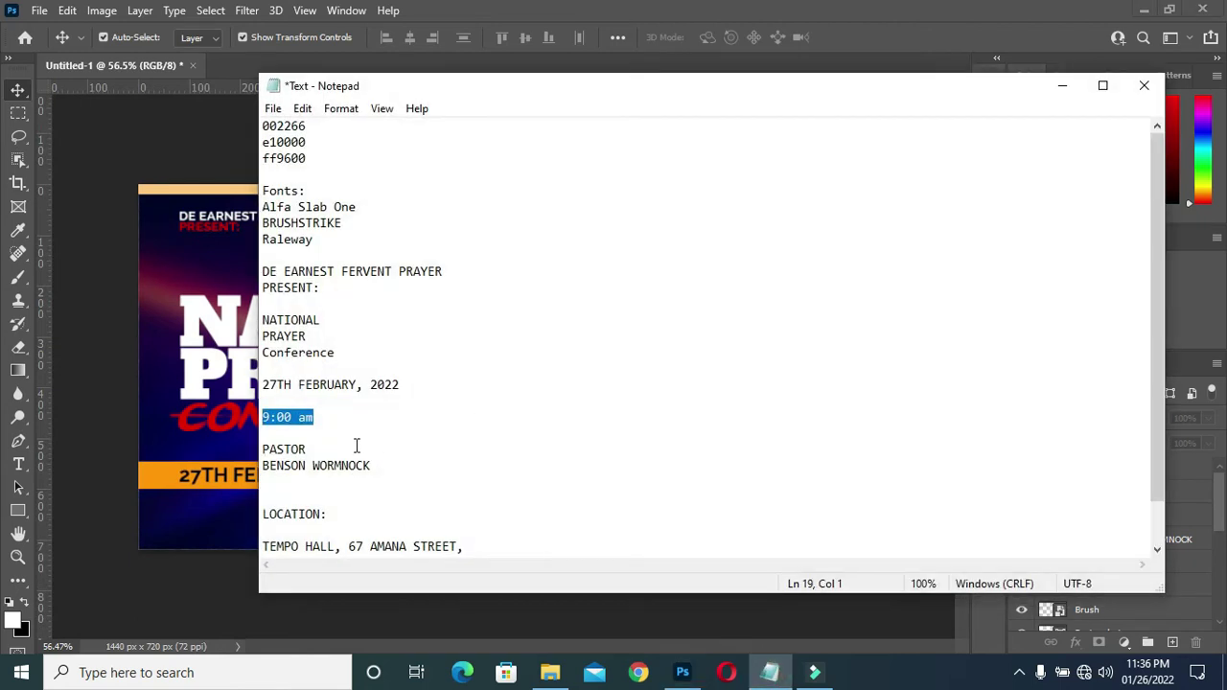
left_click_drag(335, 511, 264, 514)
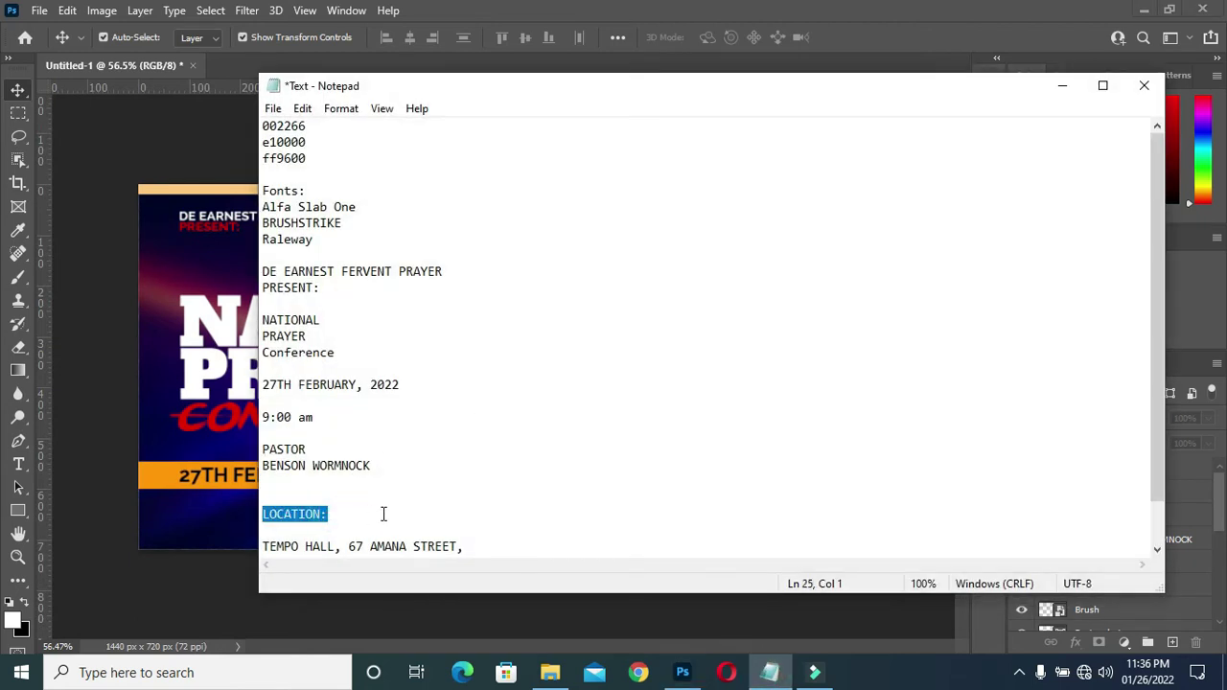
left_click(1062, 85)
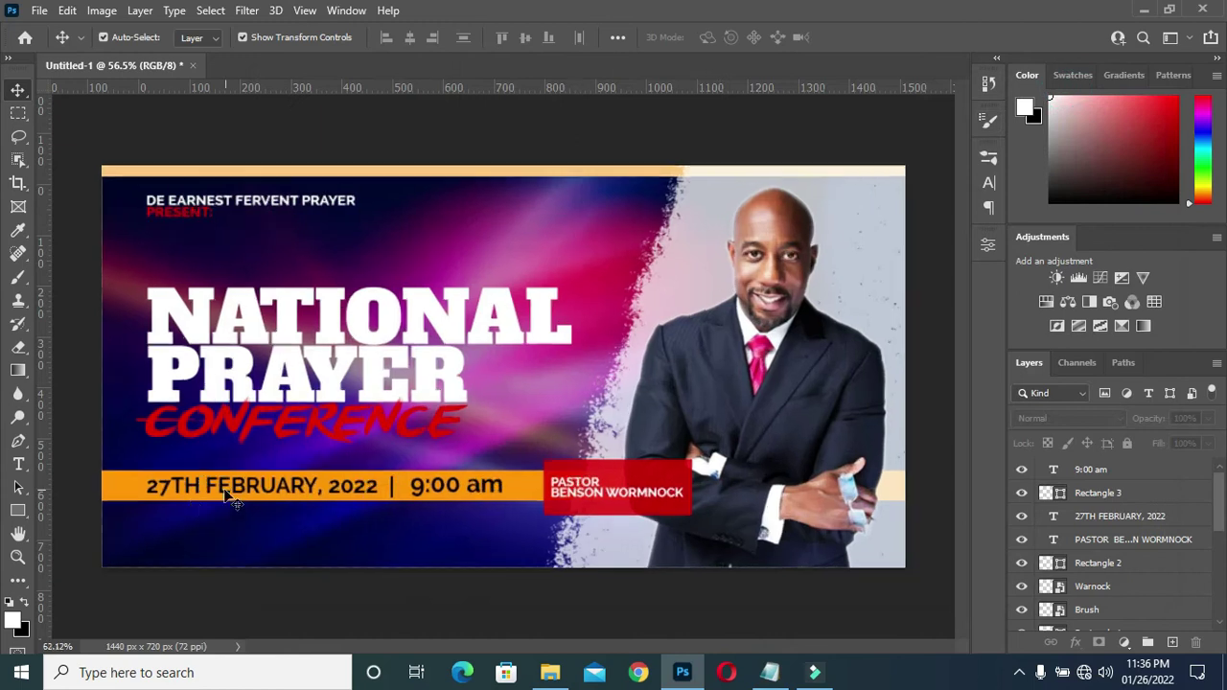
Add the copied "LOCATION:" as a new text above the title and commit it
key("t")
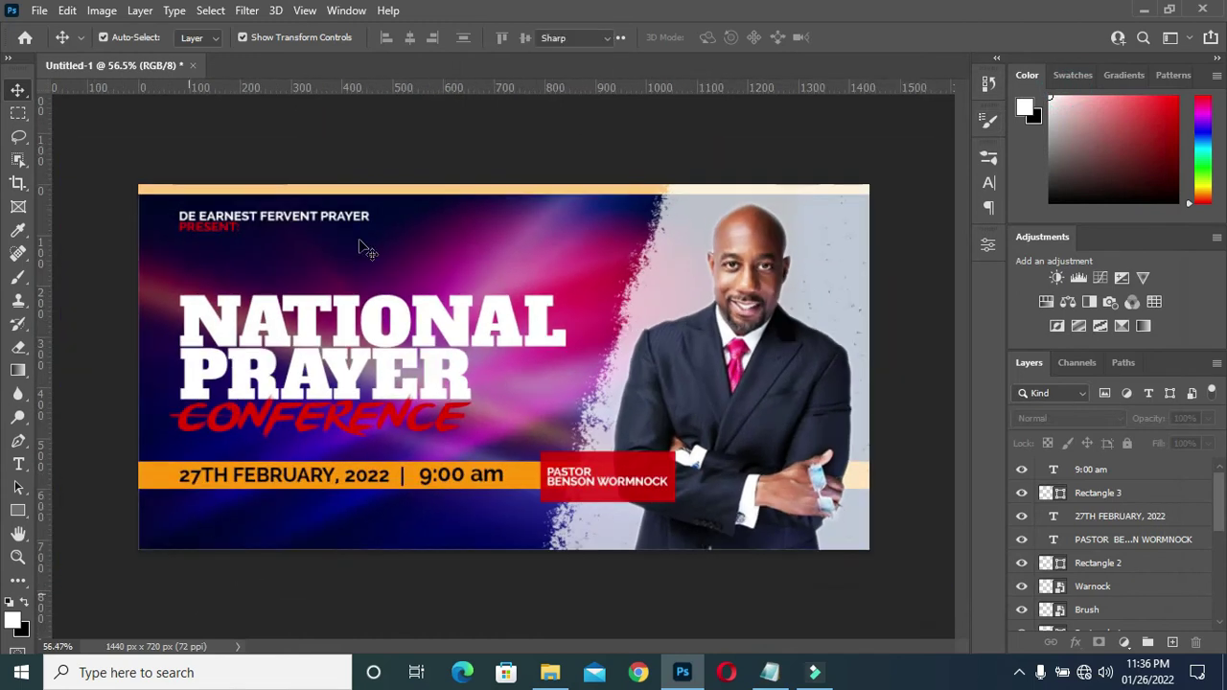
left_click(425, 260)
scroll(425, 260, "up", 3)
scroll(425, 260, "up", 1)
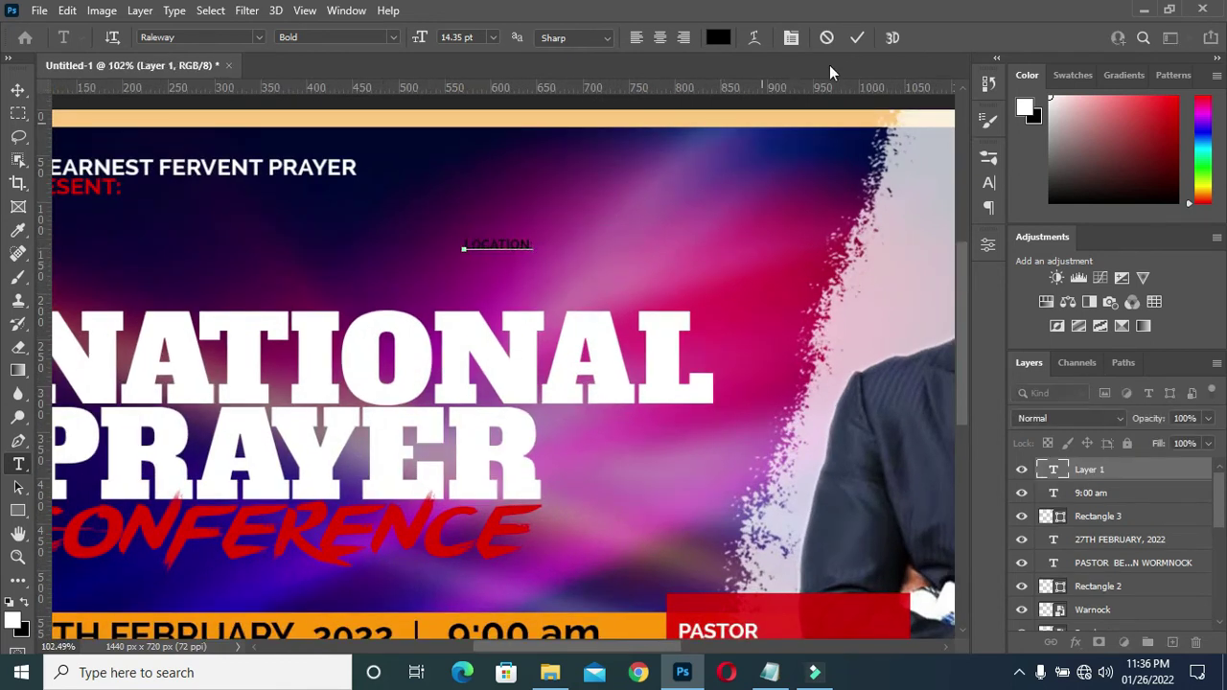
left_click(859, 37)
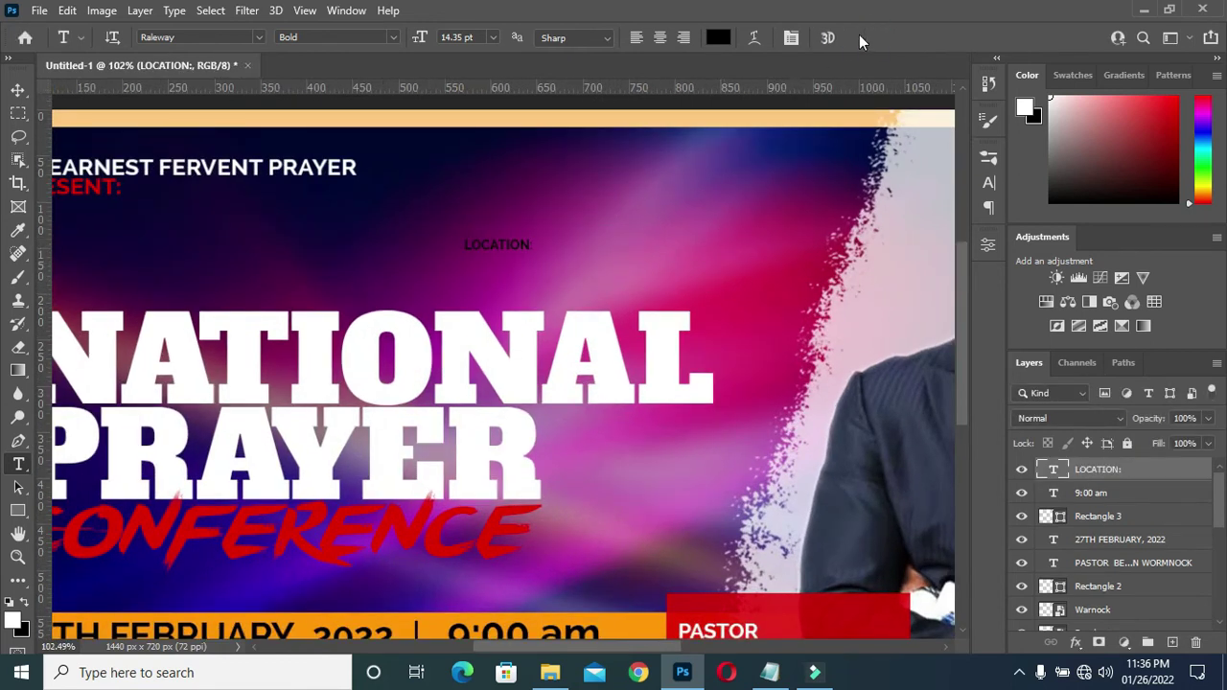
Color the "LOCATION:" text red (eb0700) by sampling the pastor's label, and set its font style to ExtraBold
left_click(721, 37)
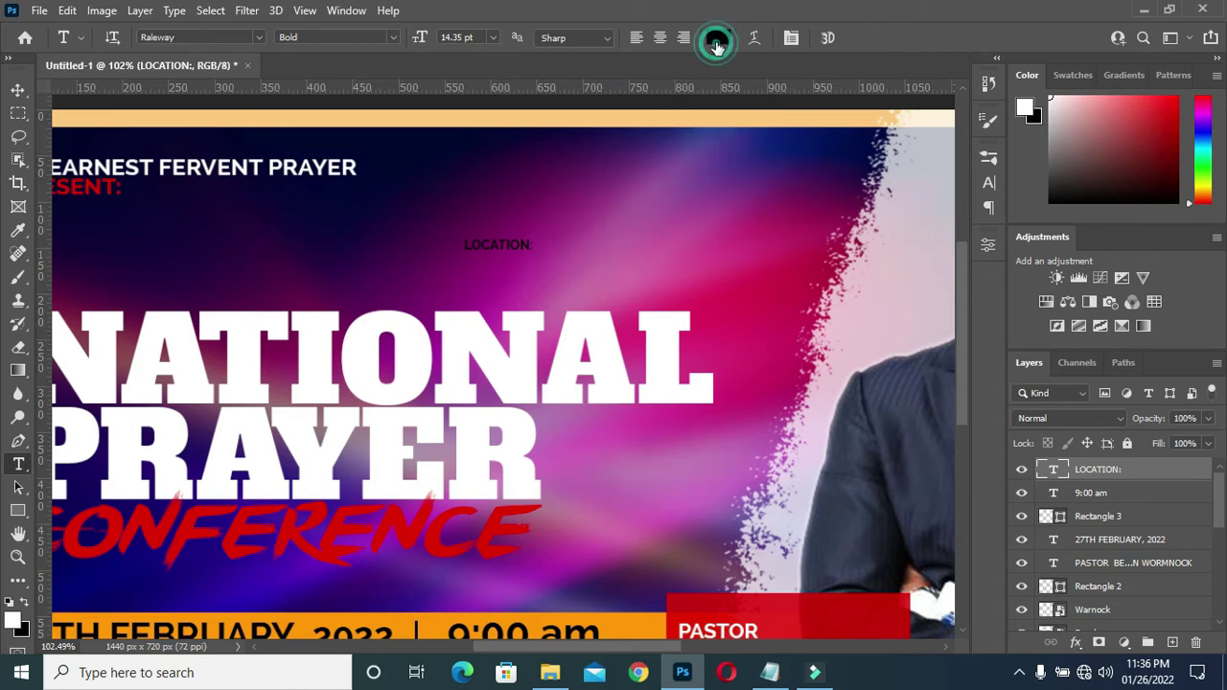
left_click(792, 615)
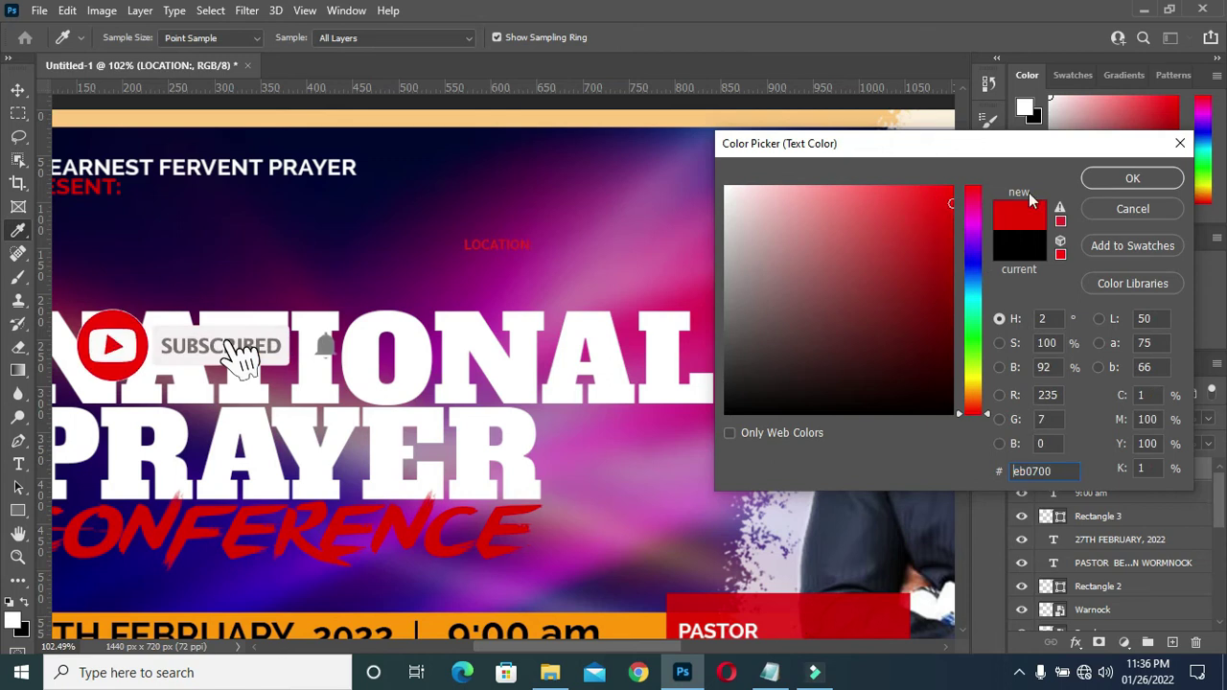
left_click(1132, 178)
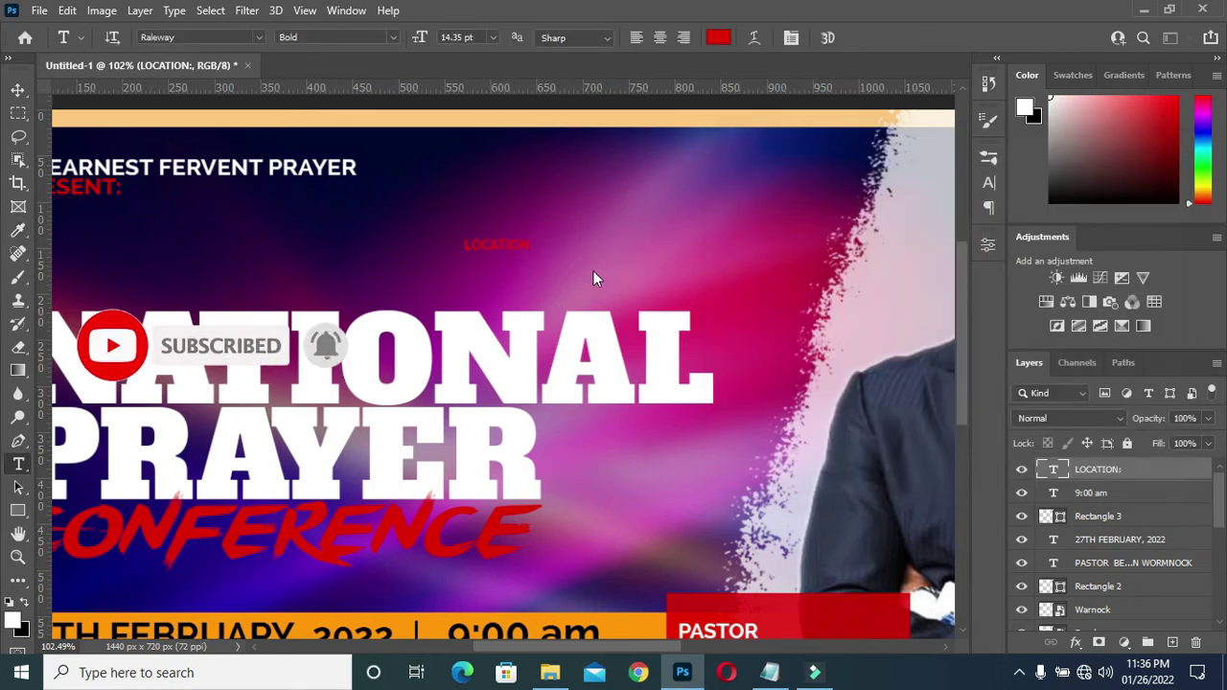
key("ctrl+0")
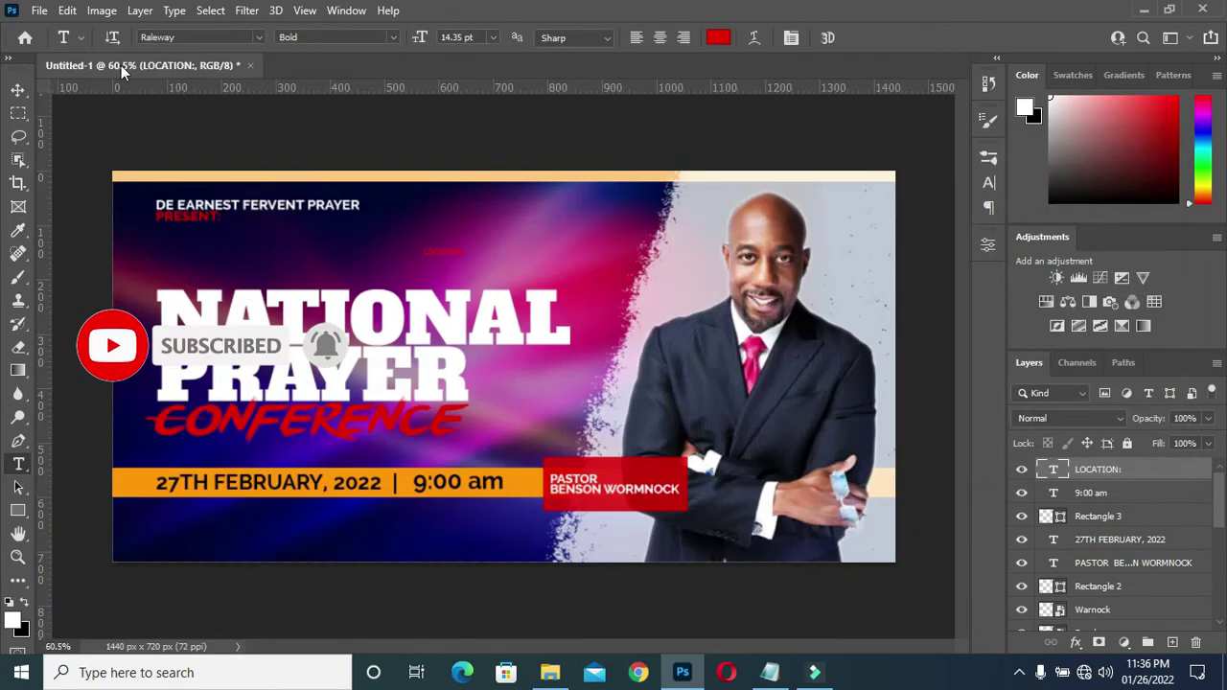
left_click(393, 39)
left_click(326, 212)
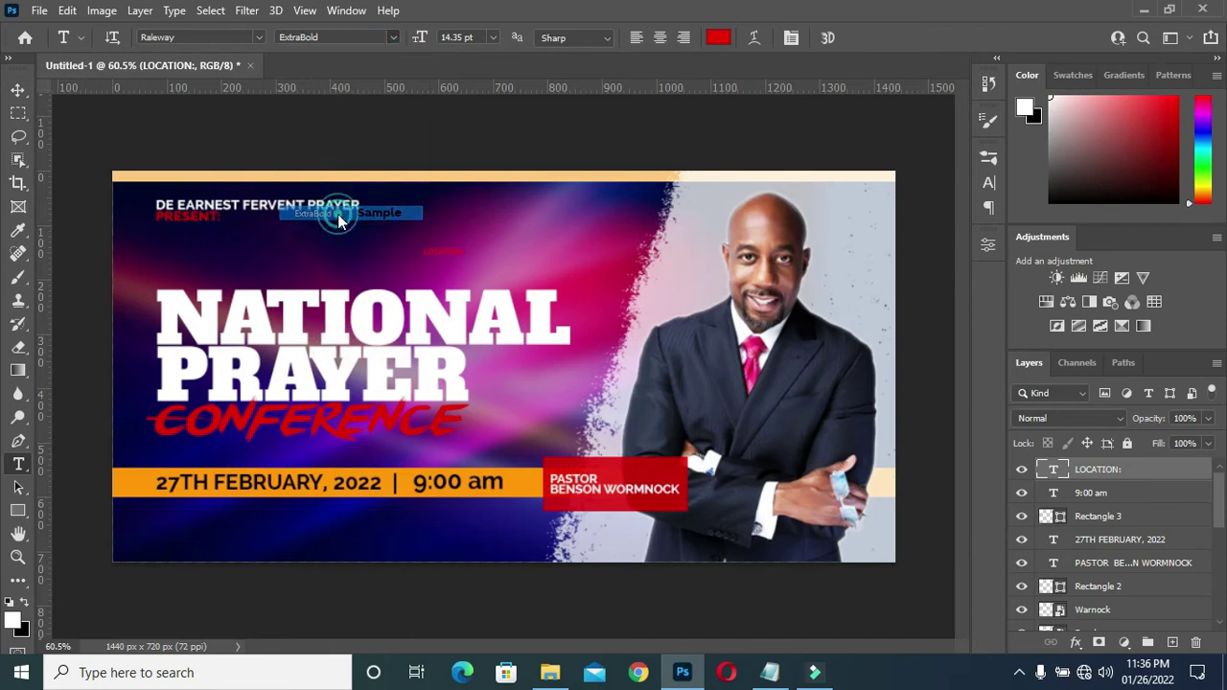
Scale the "LOCATION:" text to about 199% and place it below the orange bar, in line with the start of the date
left_click(18, 89)
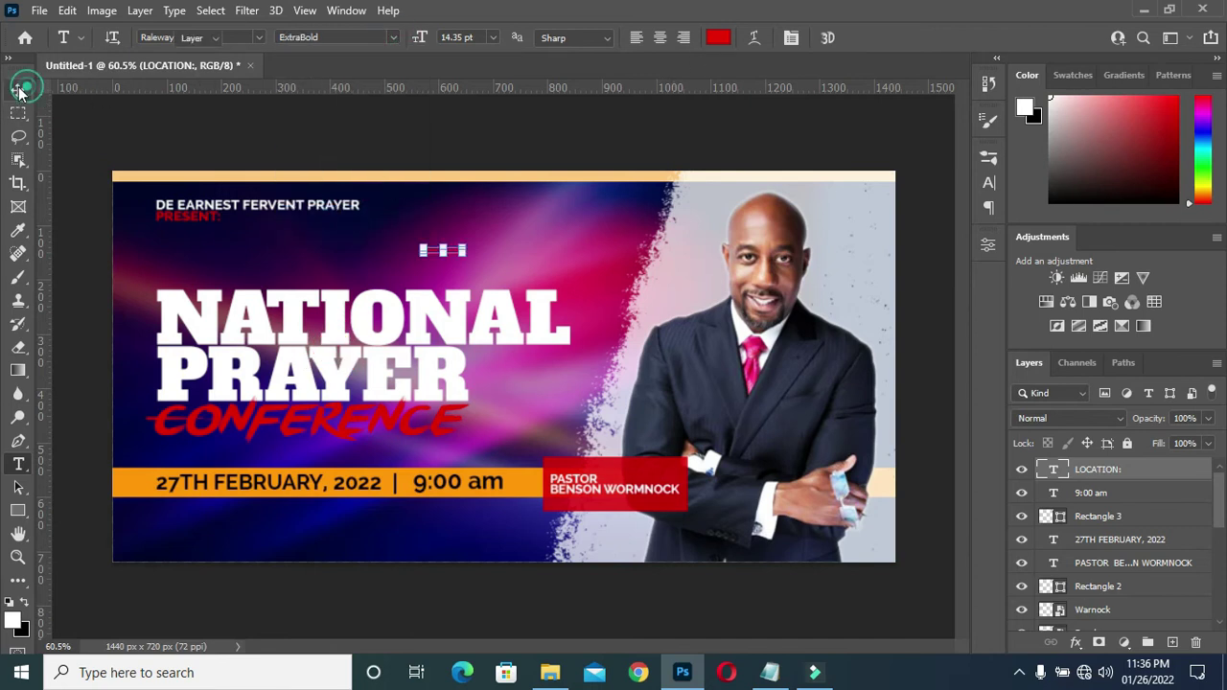
left_click(461, 253)
scroll(461, 247, "up", 5)
left_click_drag(470, 232, 545, 534)
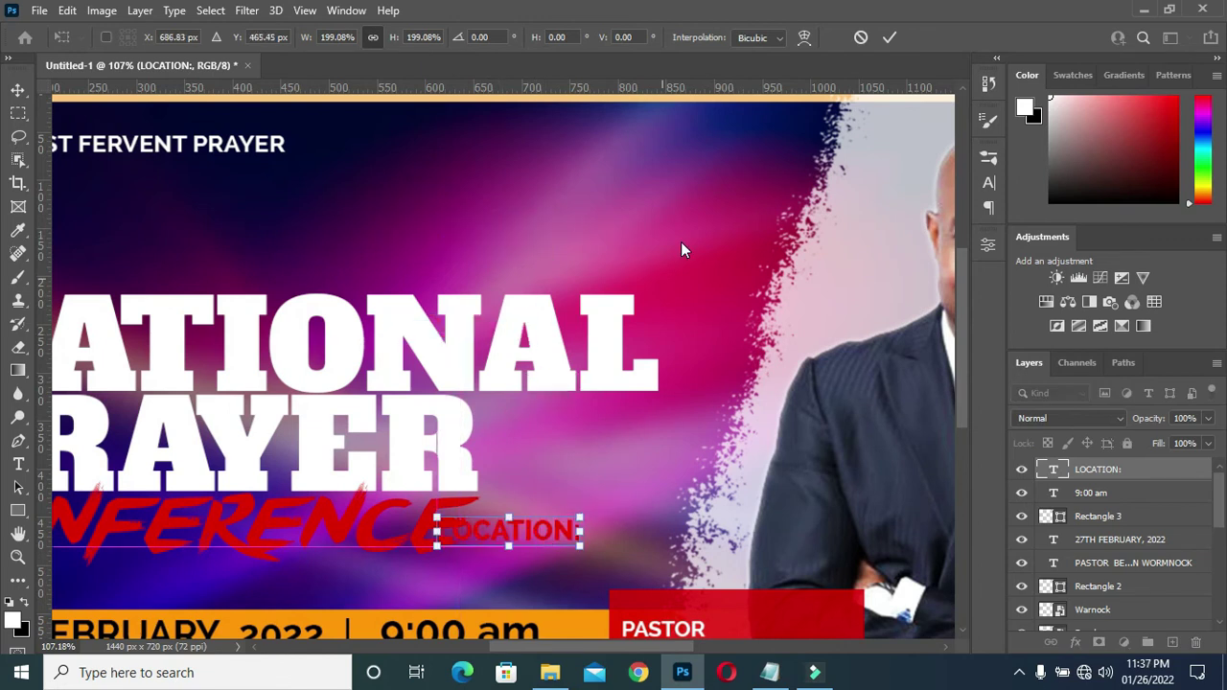
key("ctrl+0")
left_click_drag(497, 433, 201, 527)
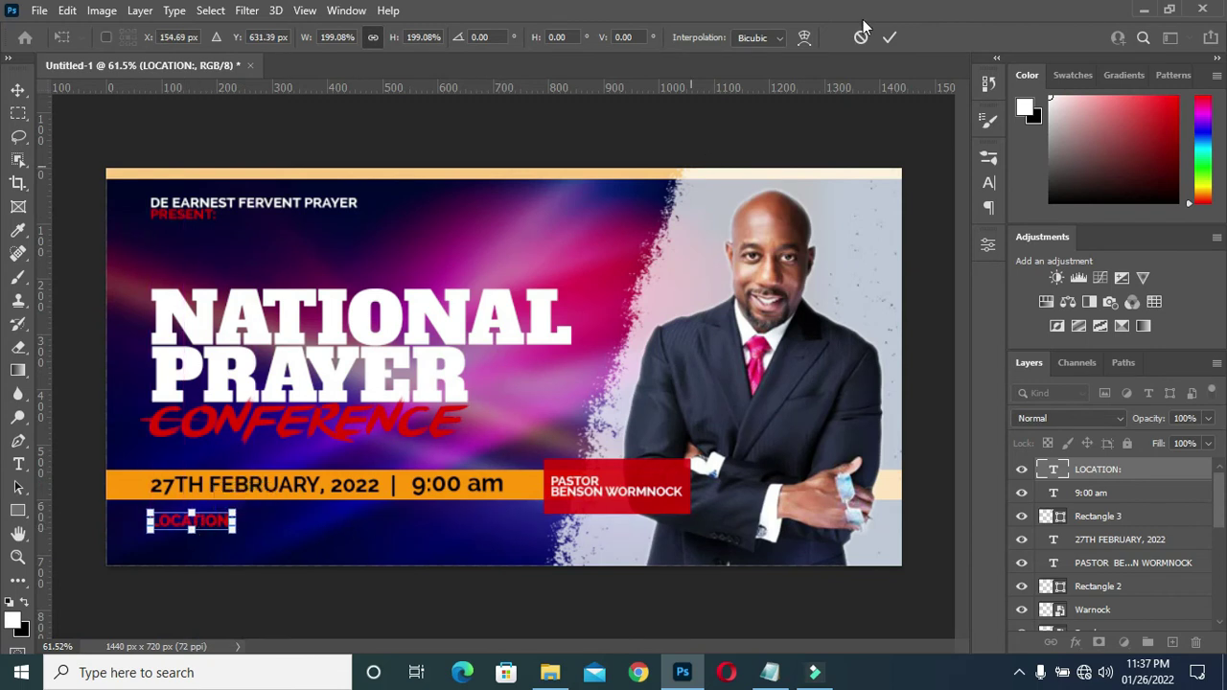
key("Up")
key("Up")
left_click(892, 37)
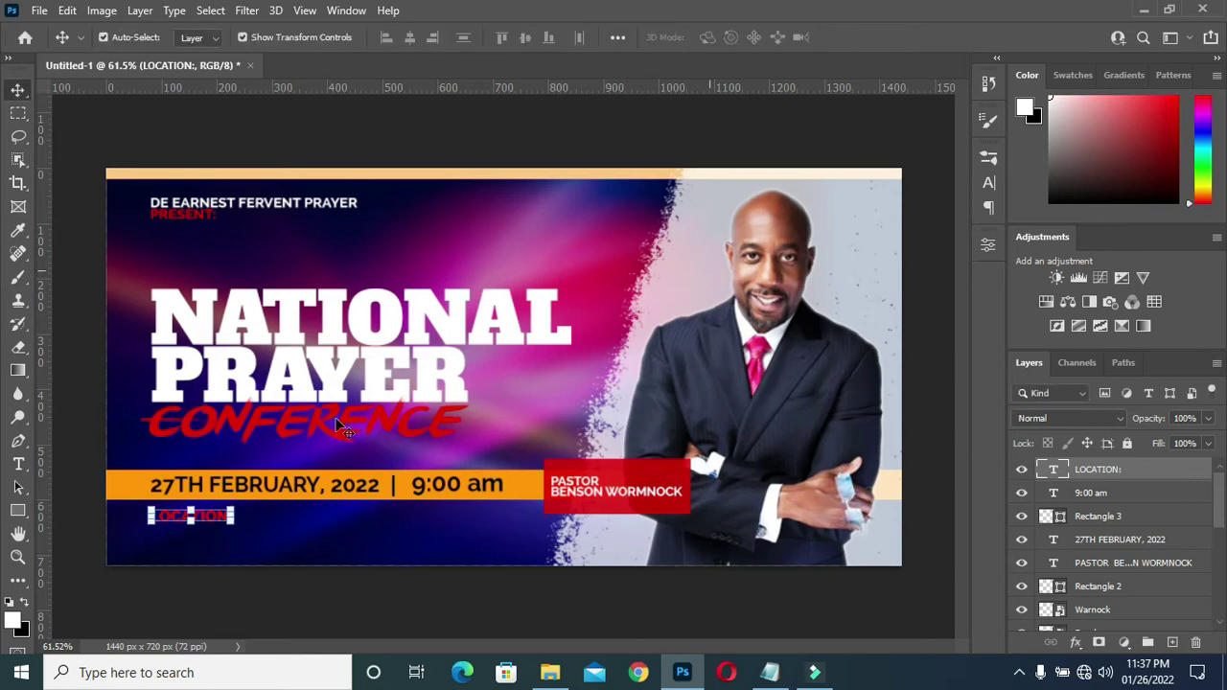
Nudge the "LOCATION:" text up closer to the orange bar and scale it down to about 92%
key("ctrl+plus")
scroll(123, 581, "up", 4, "alt")
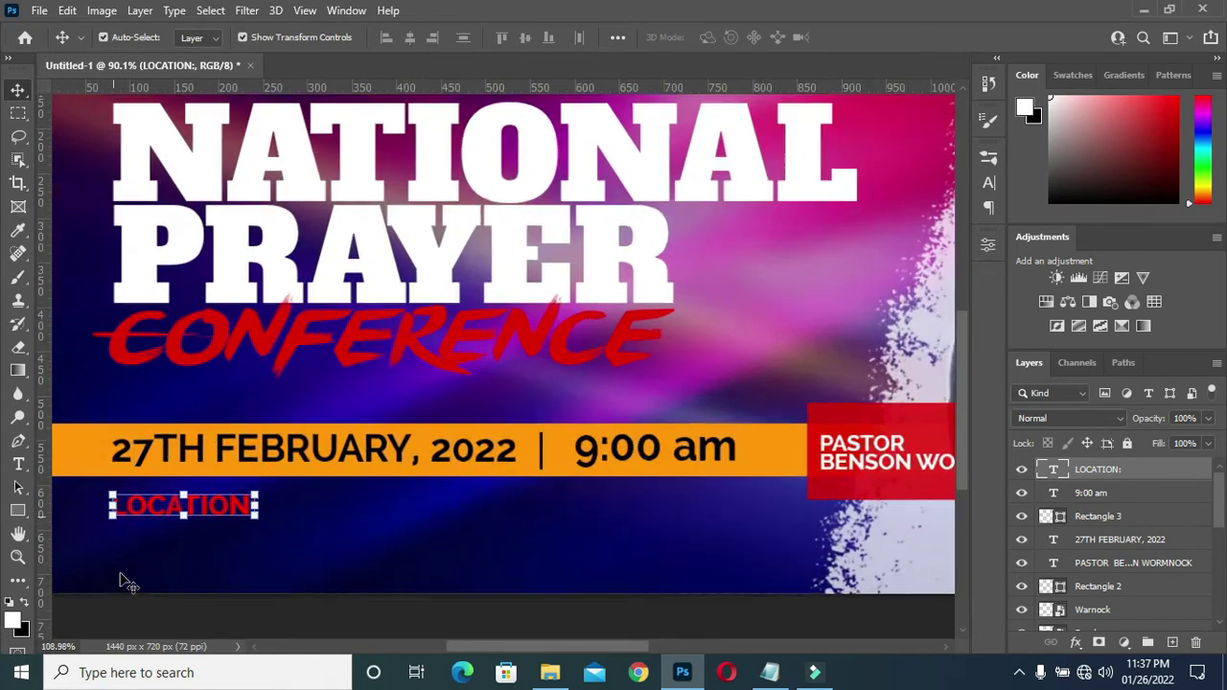
key("Up")
key("Up")
key("Up")
key("Up")
key("Up")
key("Up")
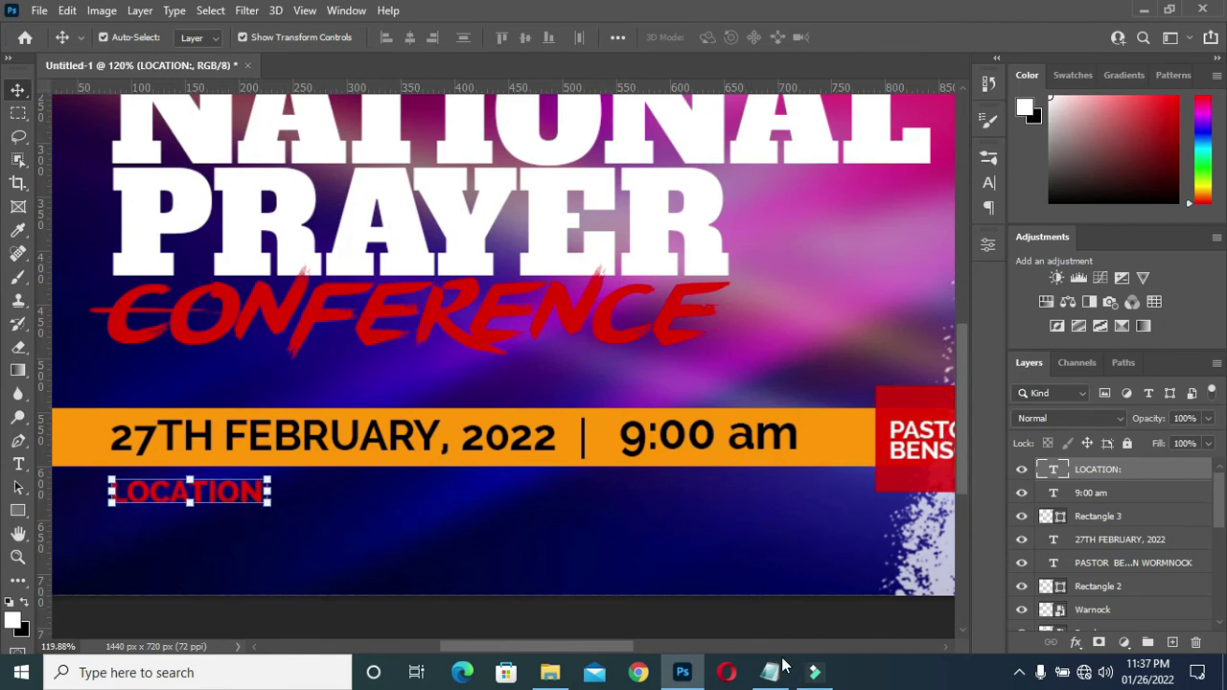
left_click(269, 504)
left_click_drag(267, 510, 257, 504)
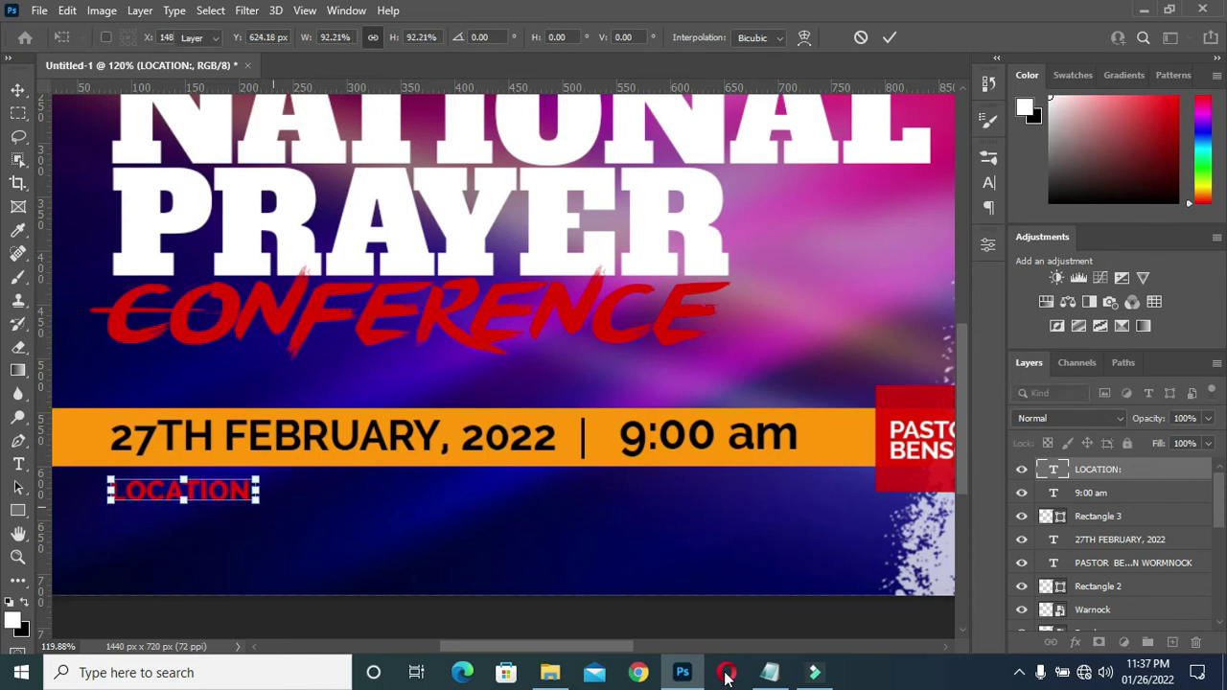
key("Return")
Copy the two-line venue address from the Notepad notes and return to the flyer
left_click(770, 672)
scroll(458, 387, "down", 1)
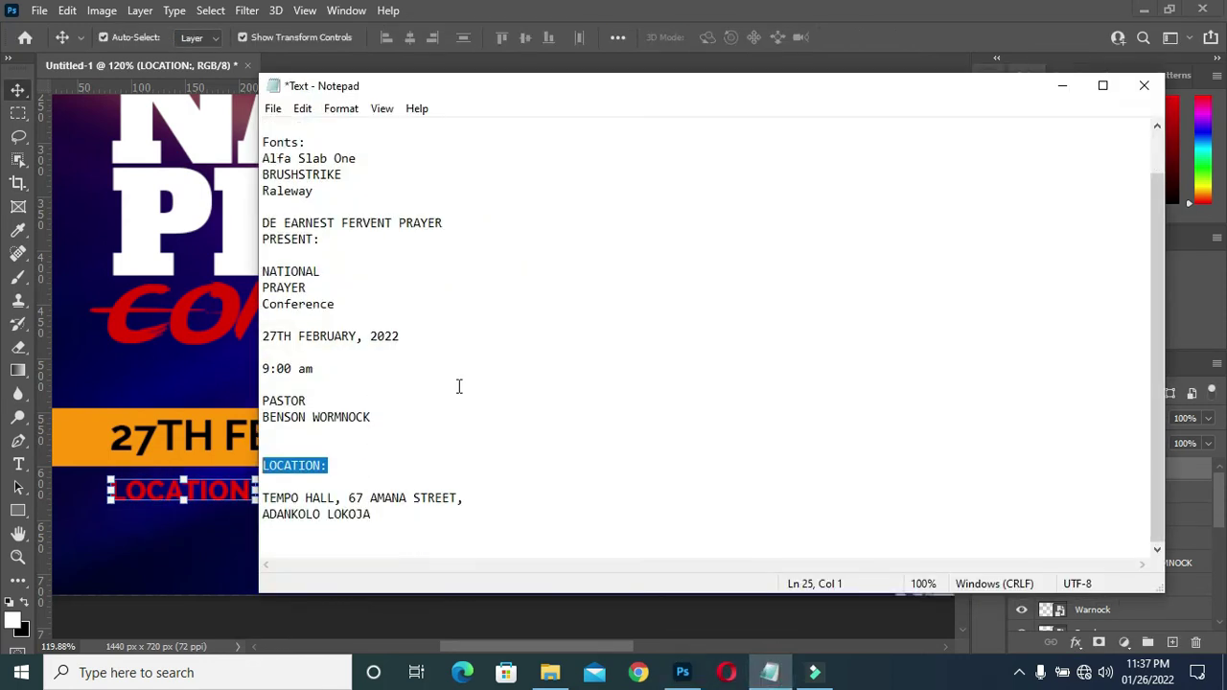
left_click_drag(375, 515, 266, 490)
key("ctrl+c")
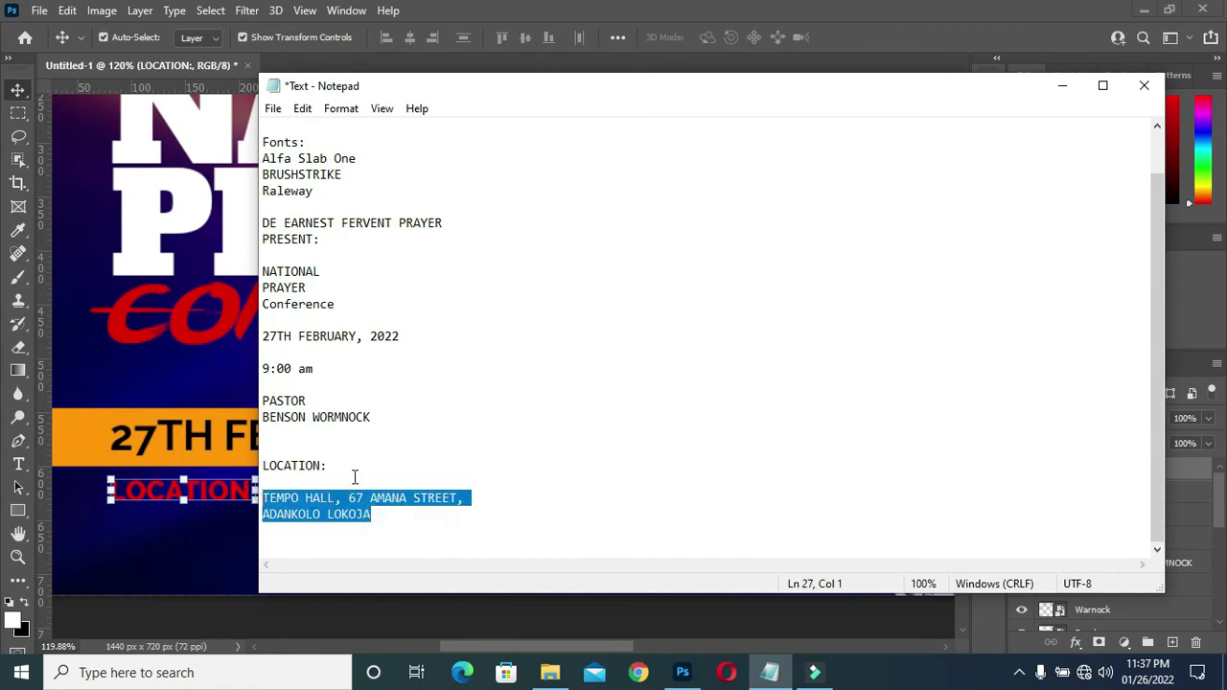
left_click(1063, 85)
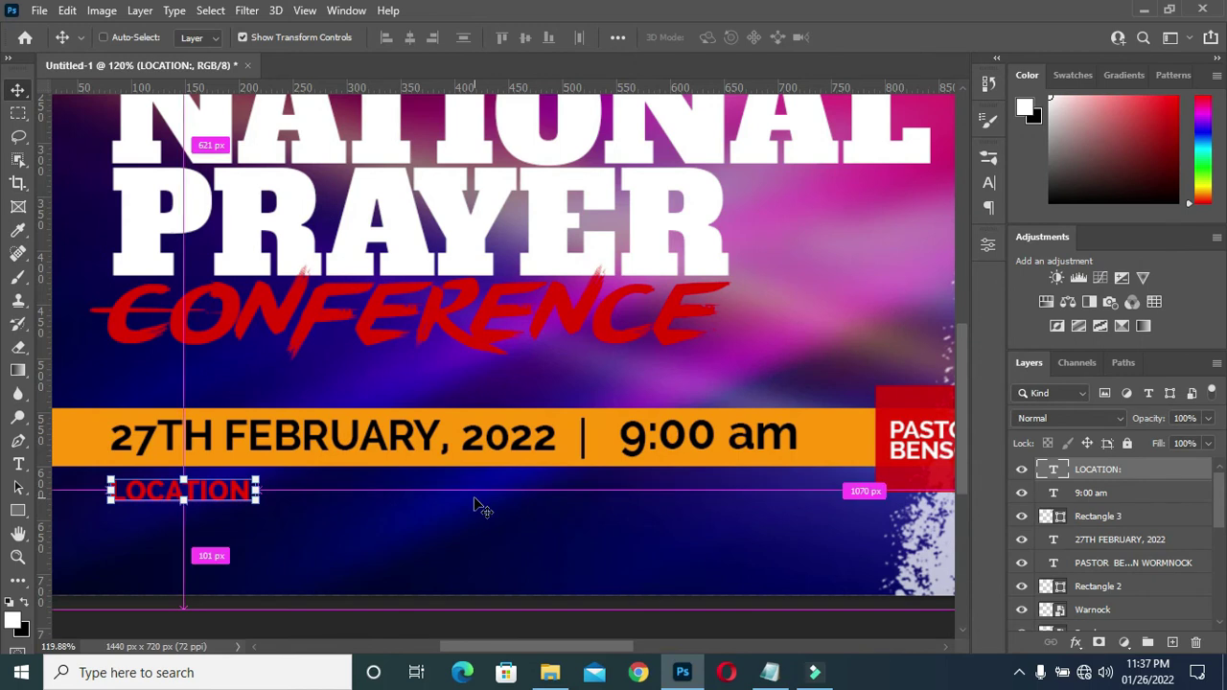
Duplicate the "LOCATION:" text and move the copy directly below the original
key("ctrl+j")
key("ctrl")
left_click_drag(203, 491, 209, 524)
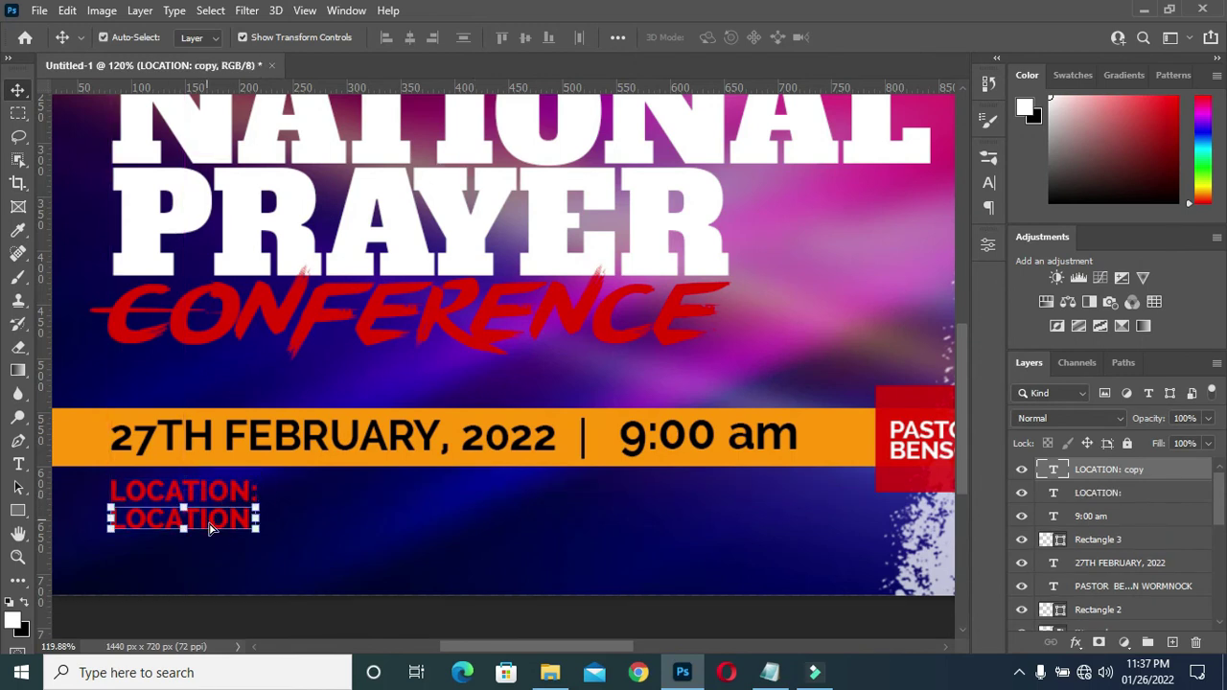
Replace the duplicated "LOCATION:" text with the copied venue address
double_click(200, 517)
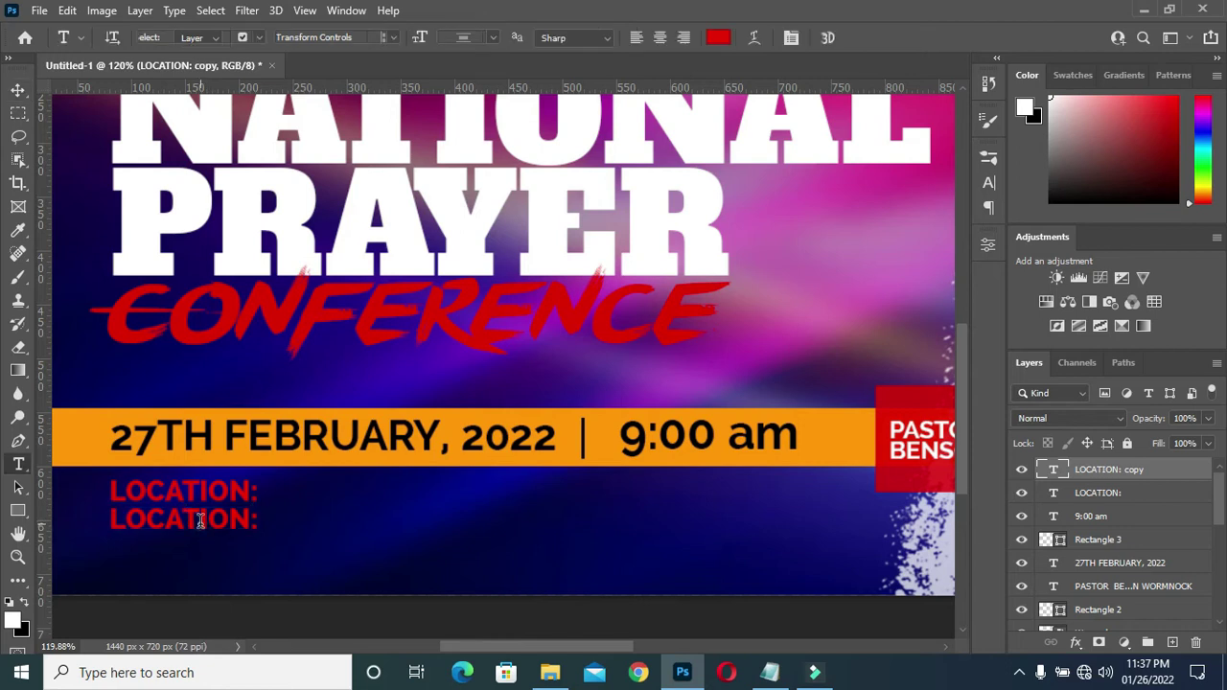
key("ctrl+a")
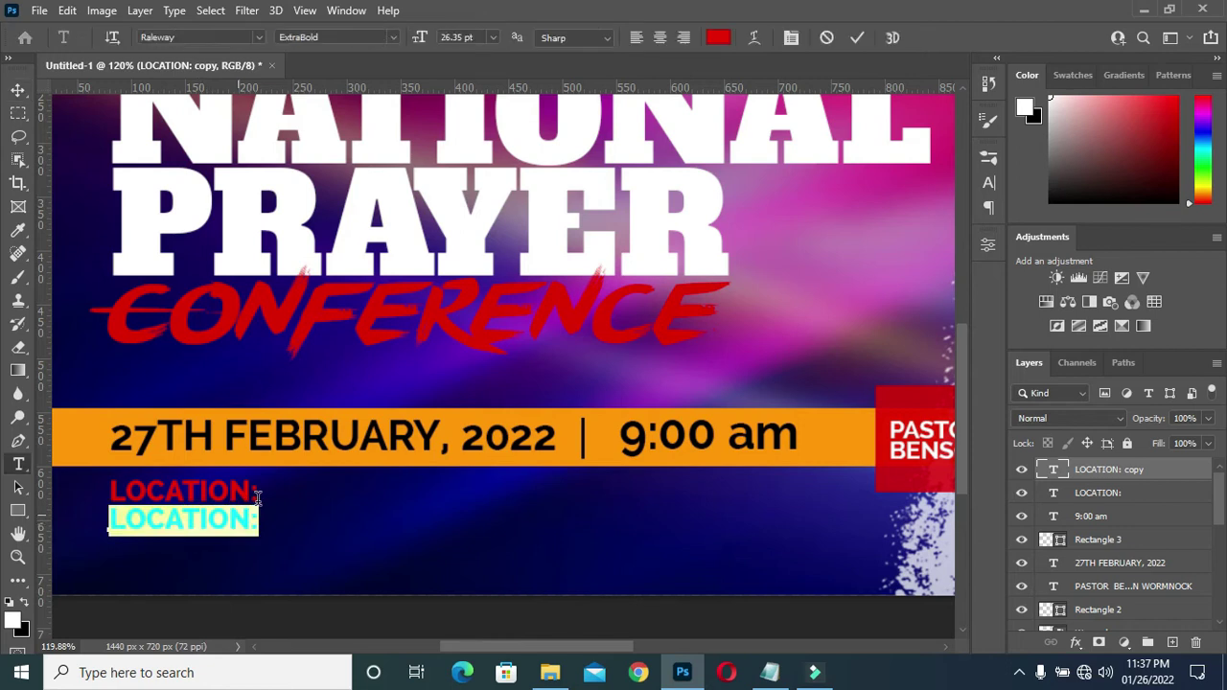
left_click(251, 551)
key("ctrl+v")
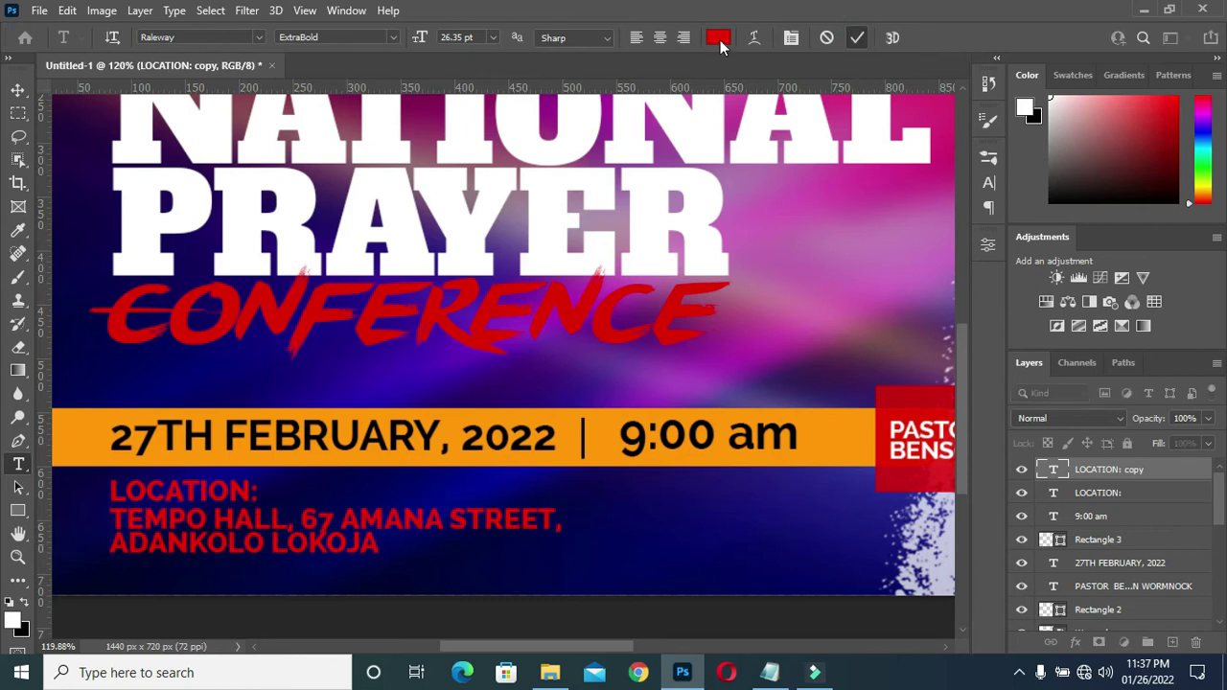
Change the venue address text colour to white
left_click(719, 38)
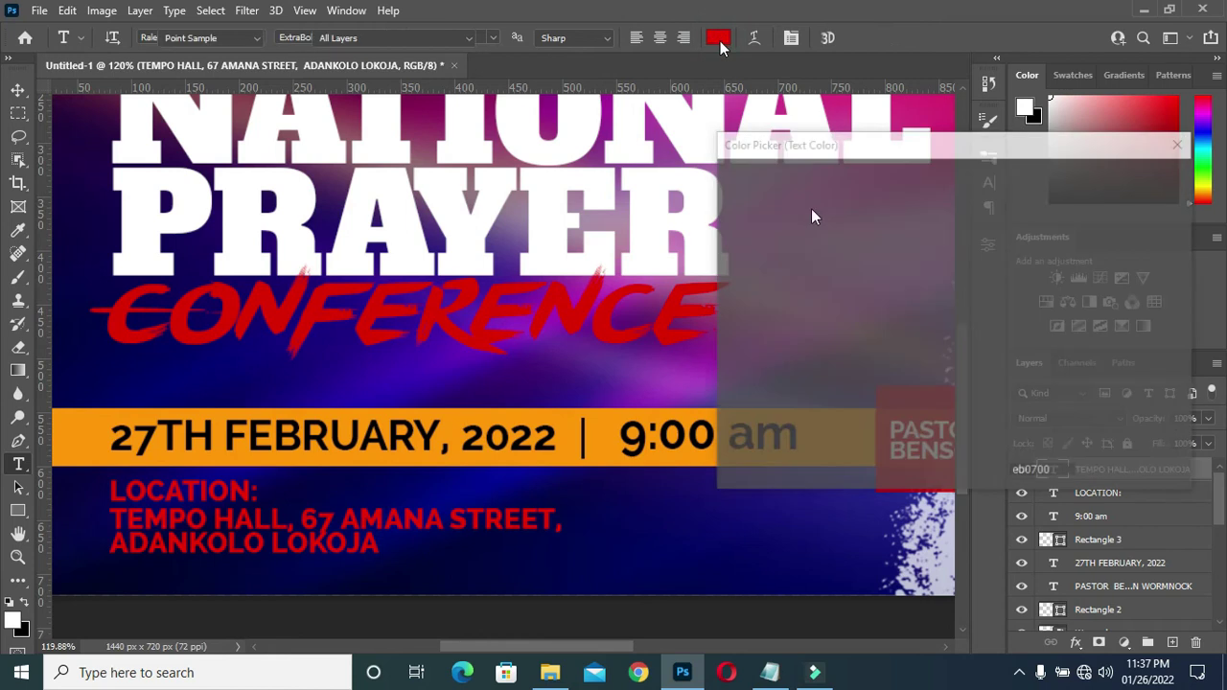
type("ffffff")
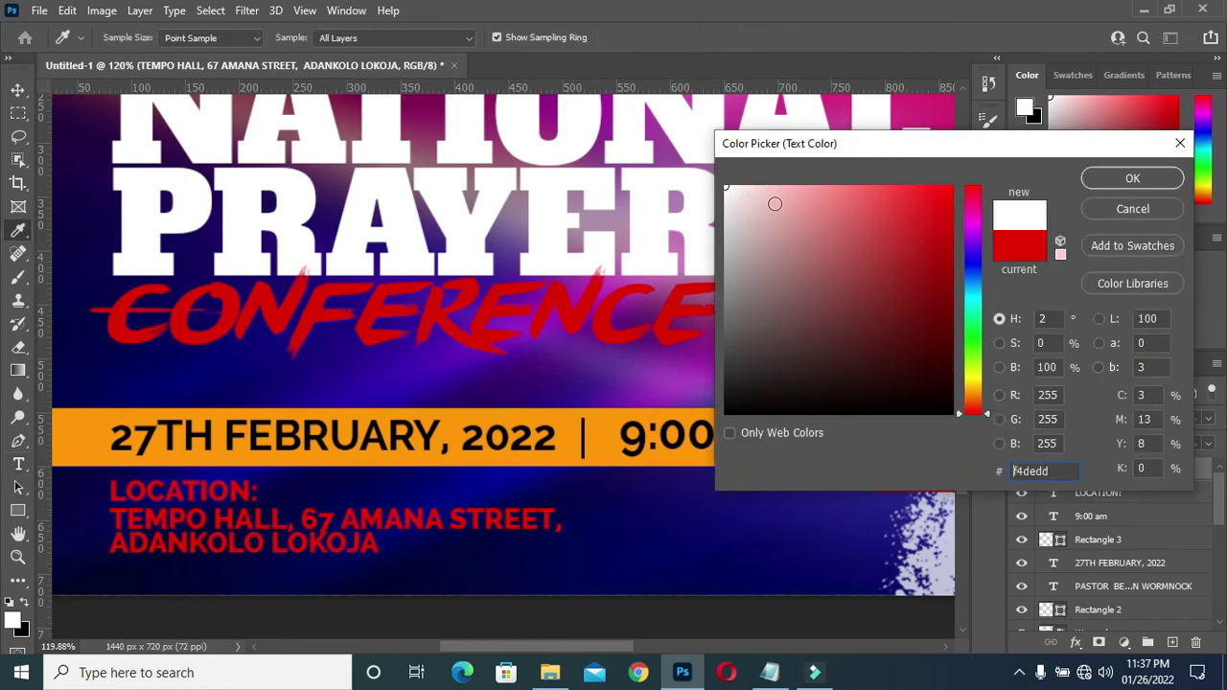
left_click(1128, 181)
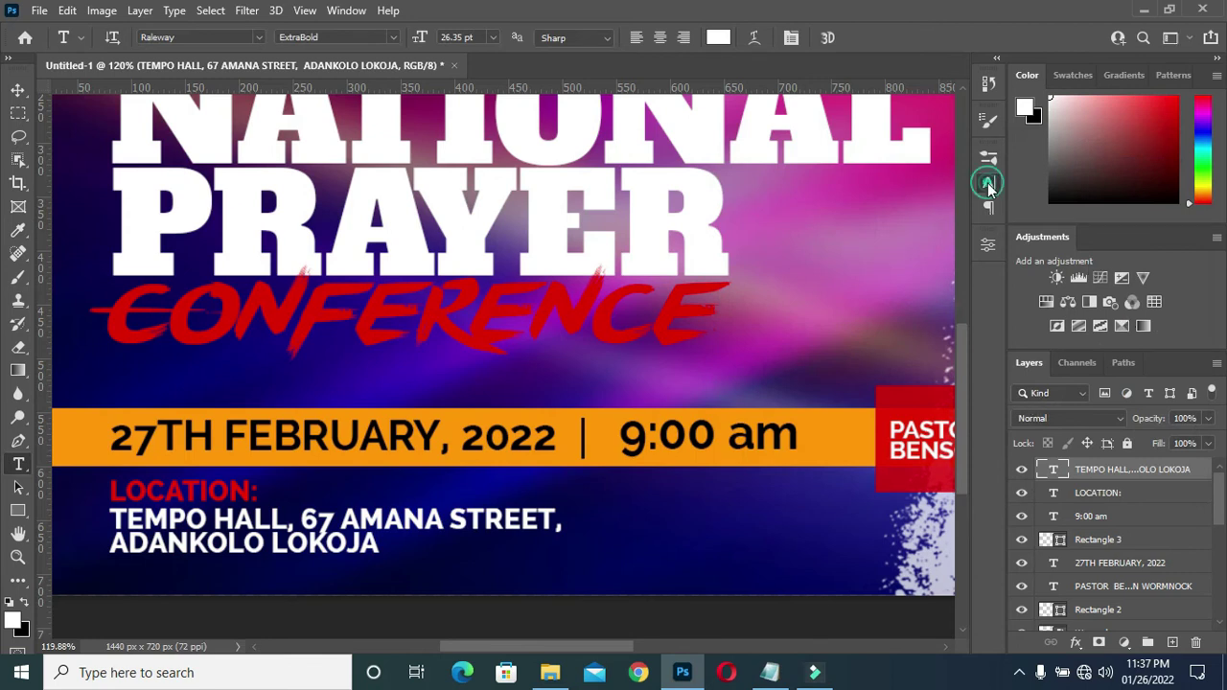
Set the line spacing of the two-line venue address to 28 pt
left_click(988, 184)
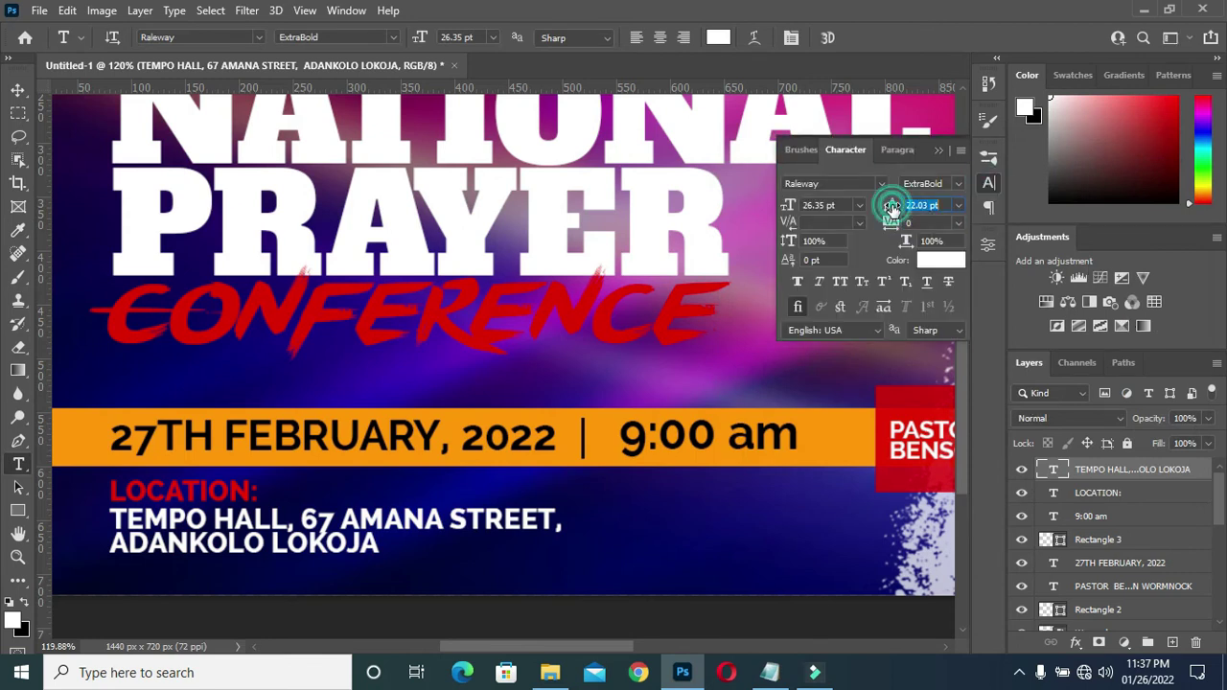
type("24")
key("Return")
left_click_drag(890, 205, 893, 203)
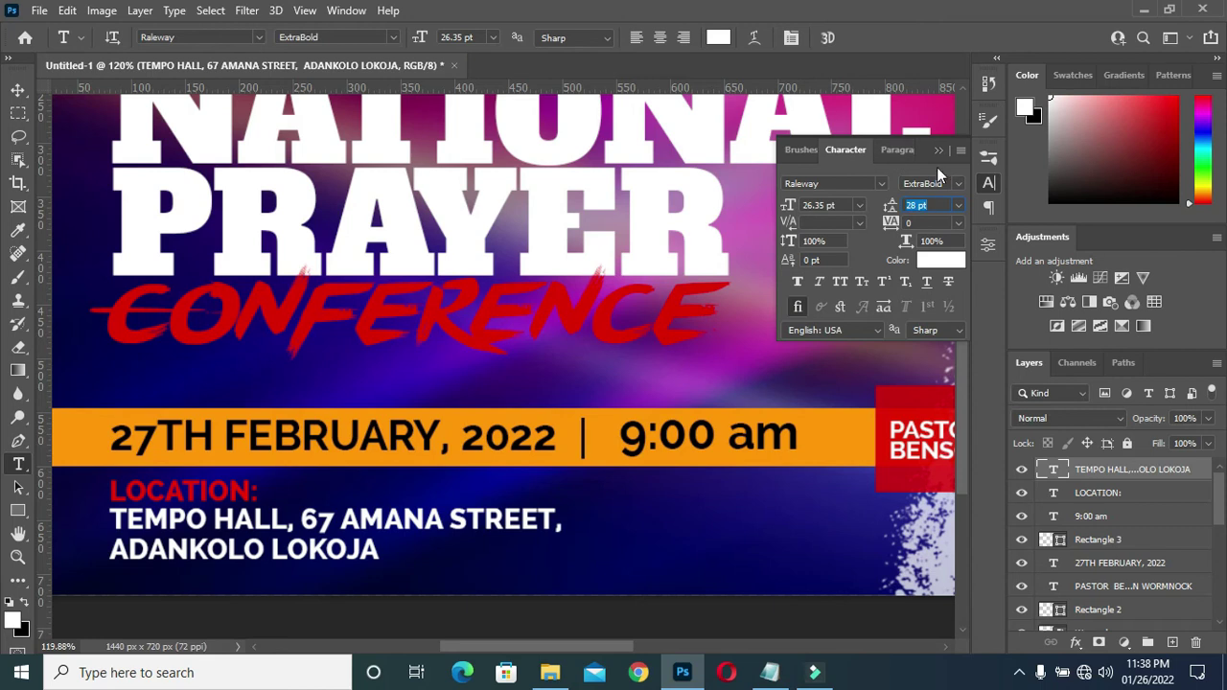
left_click(937, 150)
Scale the venue address text down to about 79%, keeping it left-aligned under "LOCATION:"
left_click(18, 89)
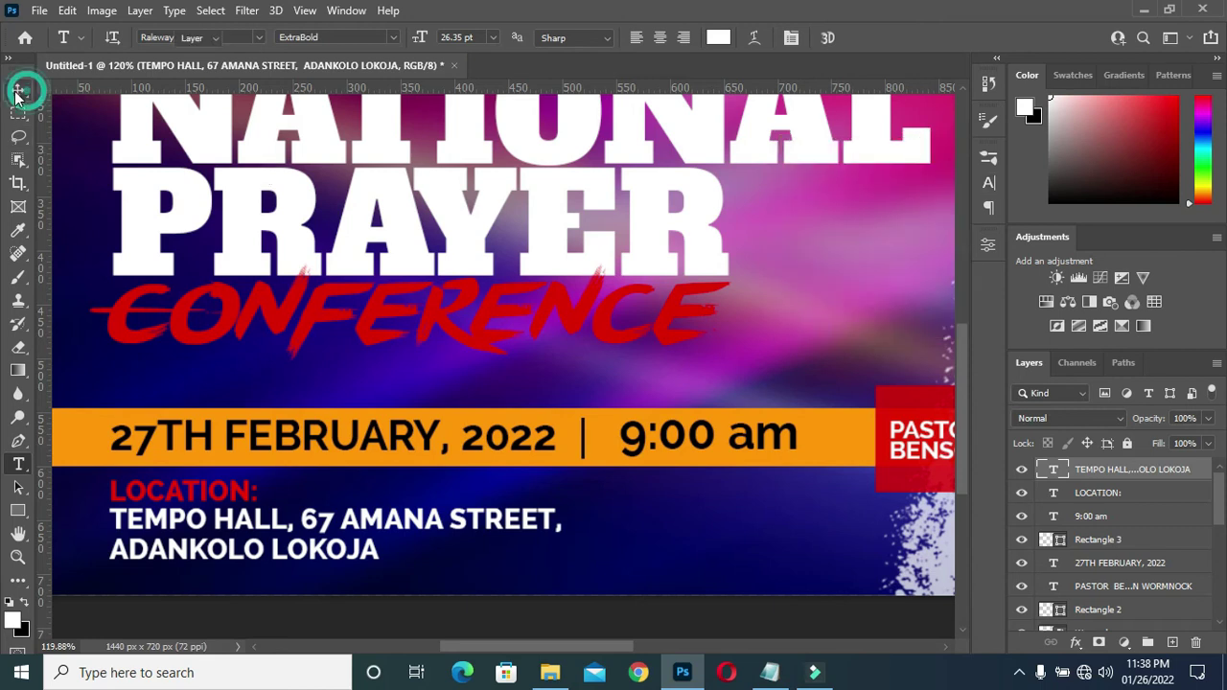
scroll(405, 432, "down", 4)
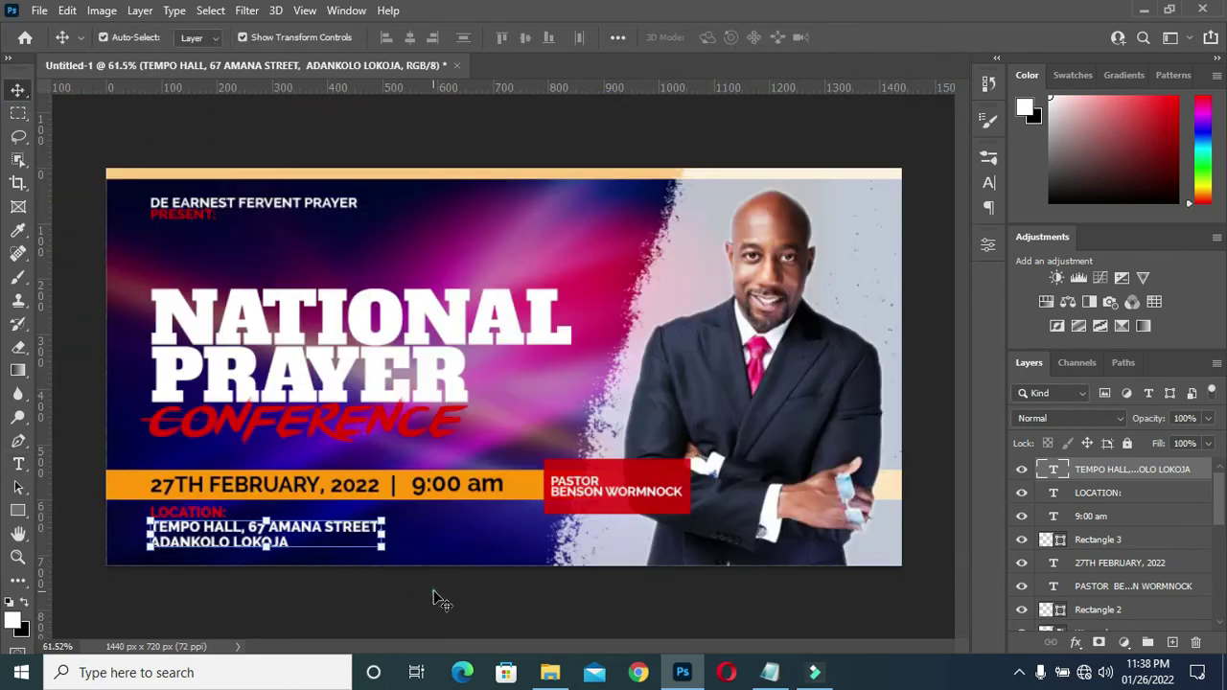
left_click(434, 587)
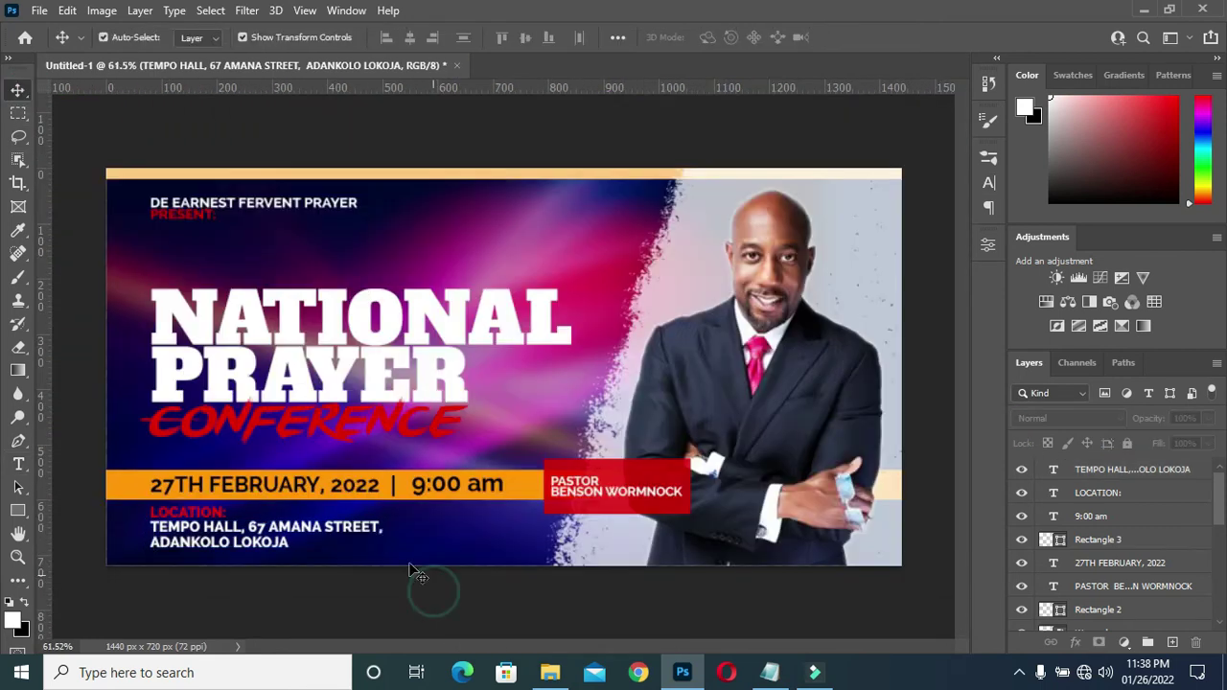
left_click(307, 543)
left_click_drag(382, 547, 335, 548)
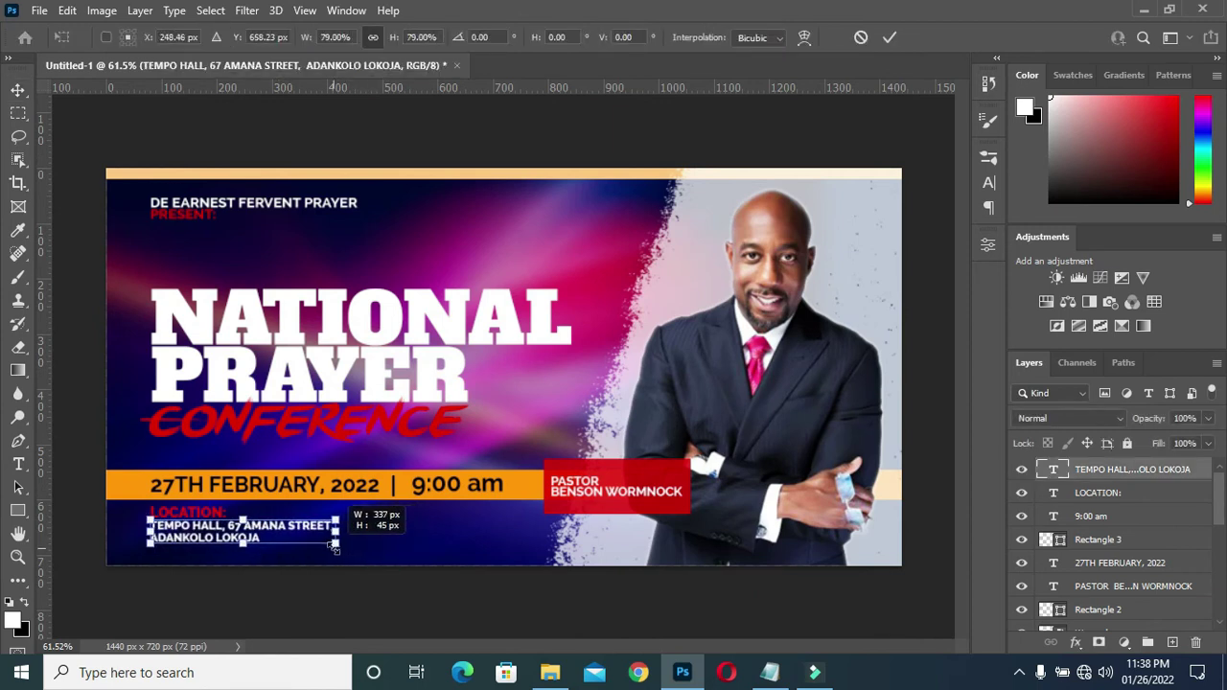
left_click(890, 38)
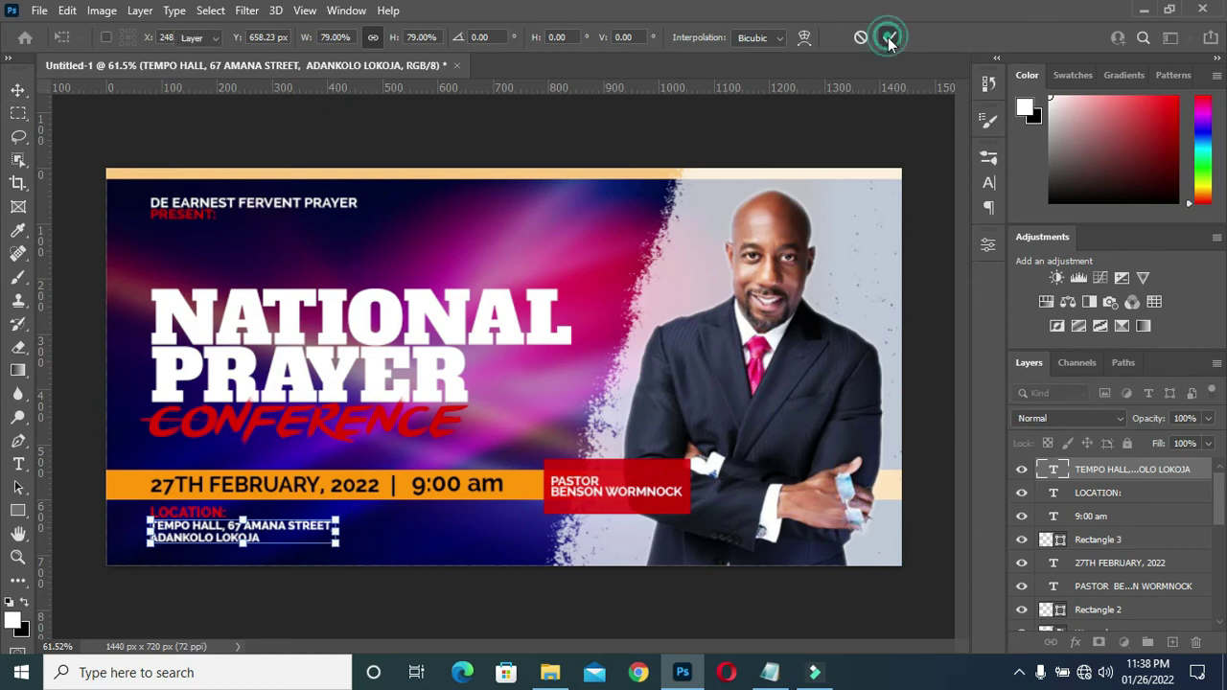
Add a 4 px white outside stroke to the red "CONFERENCE" title text
scroll(525, 319, "up", 2)
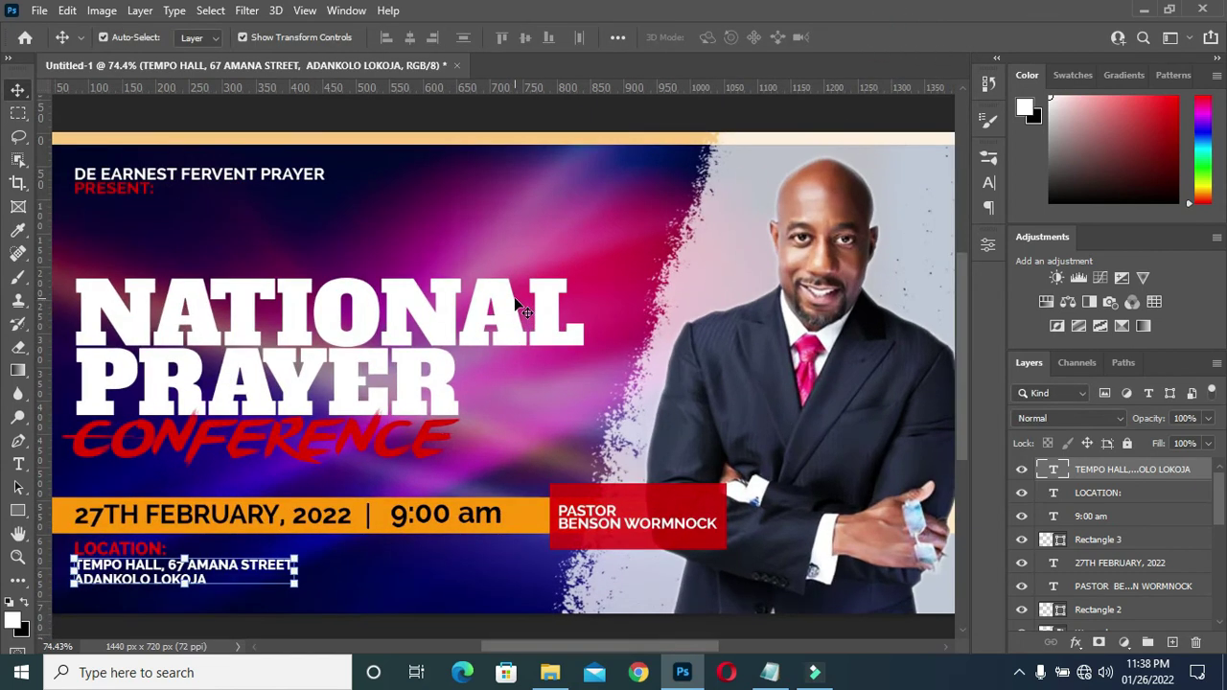
scroll(255, 383, "up", 1)
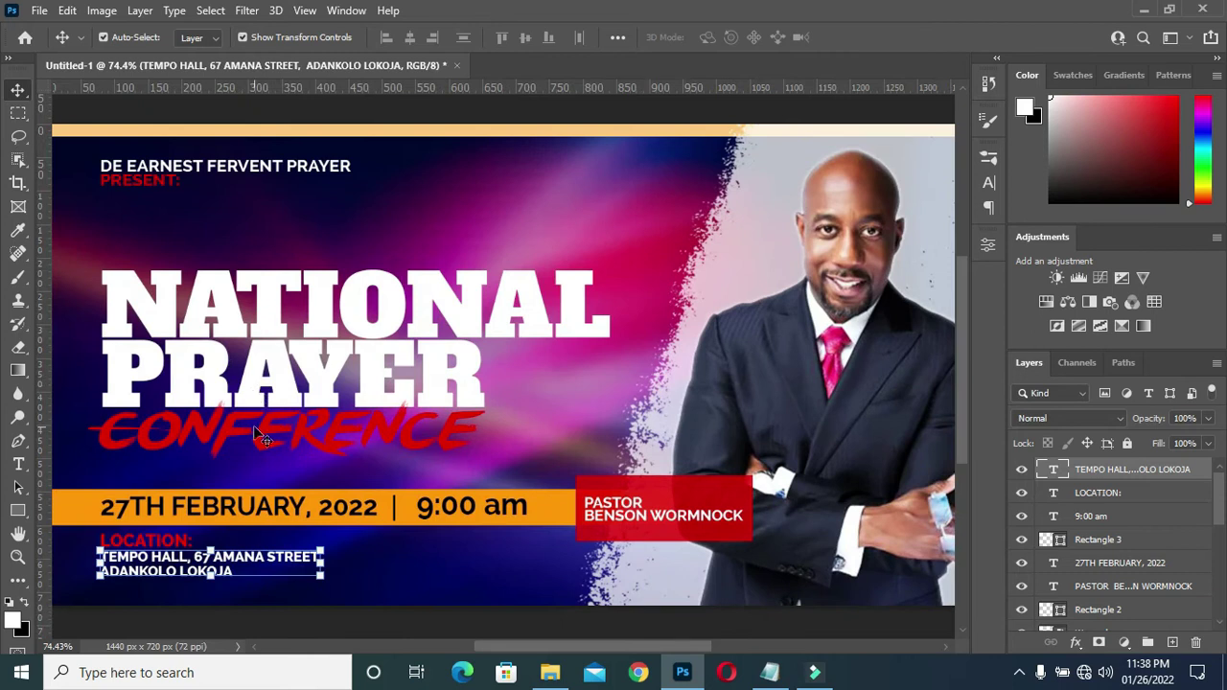
left_click(272, 433)
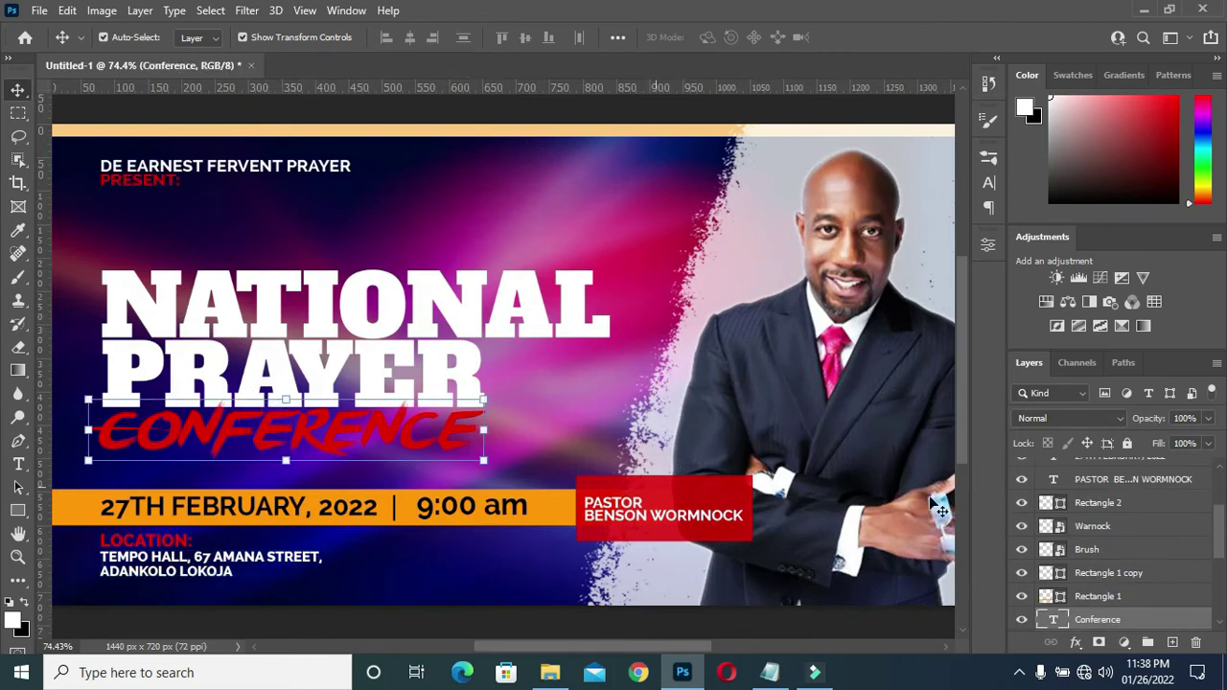
scroll(1134, 611, "down", 1)
scroll(1134, 611, "down", 1)
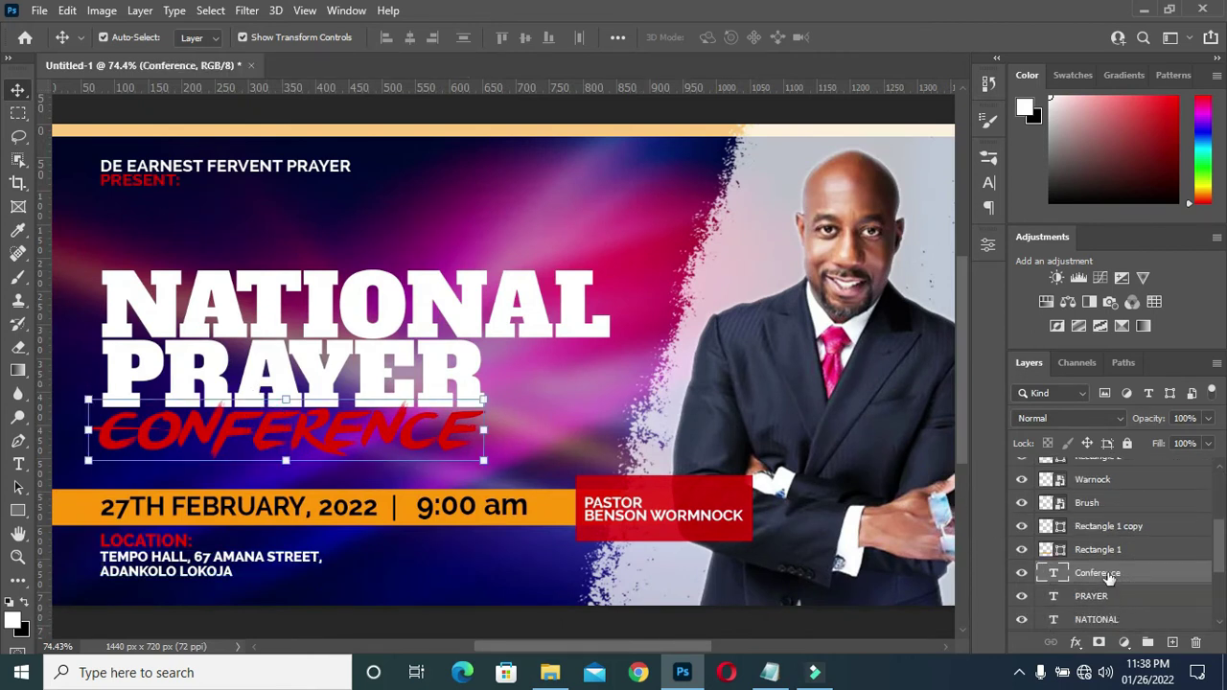
left_click(1075, 643)
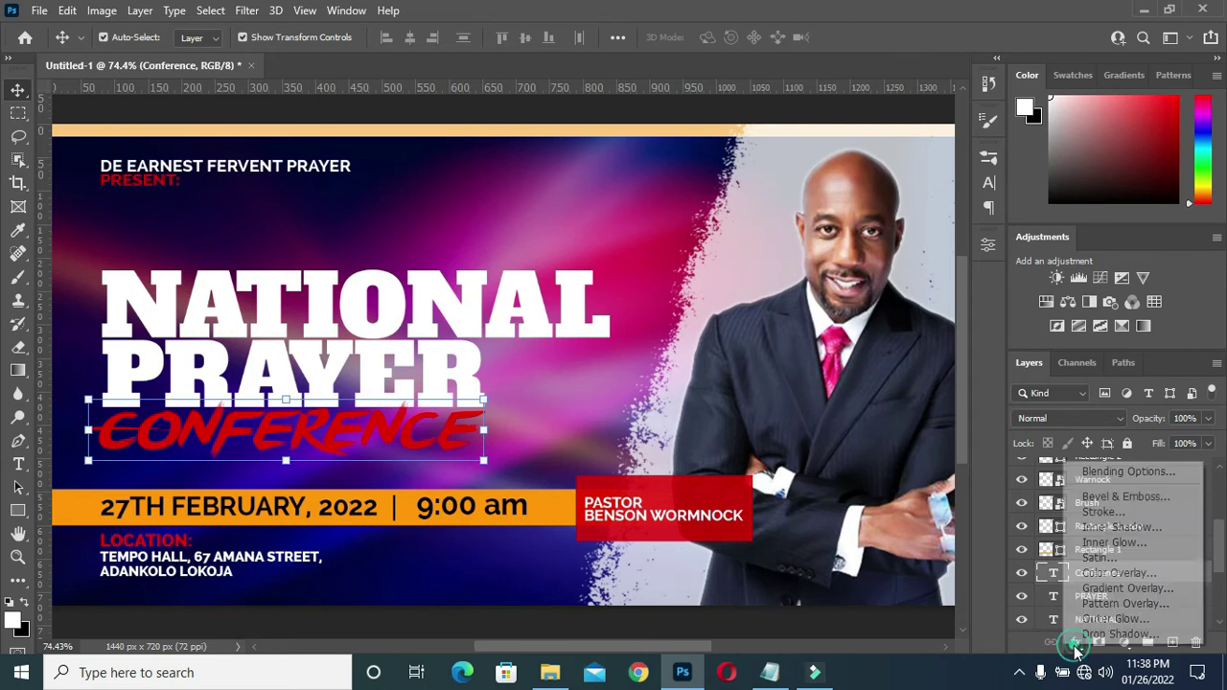
left_click(1102, 512)
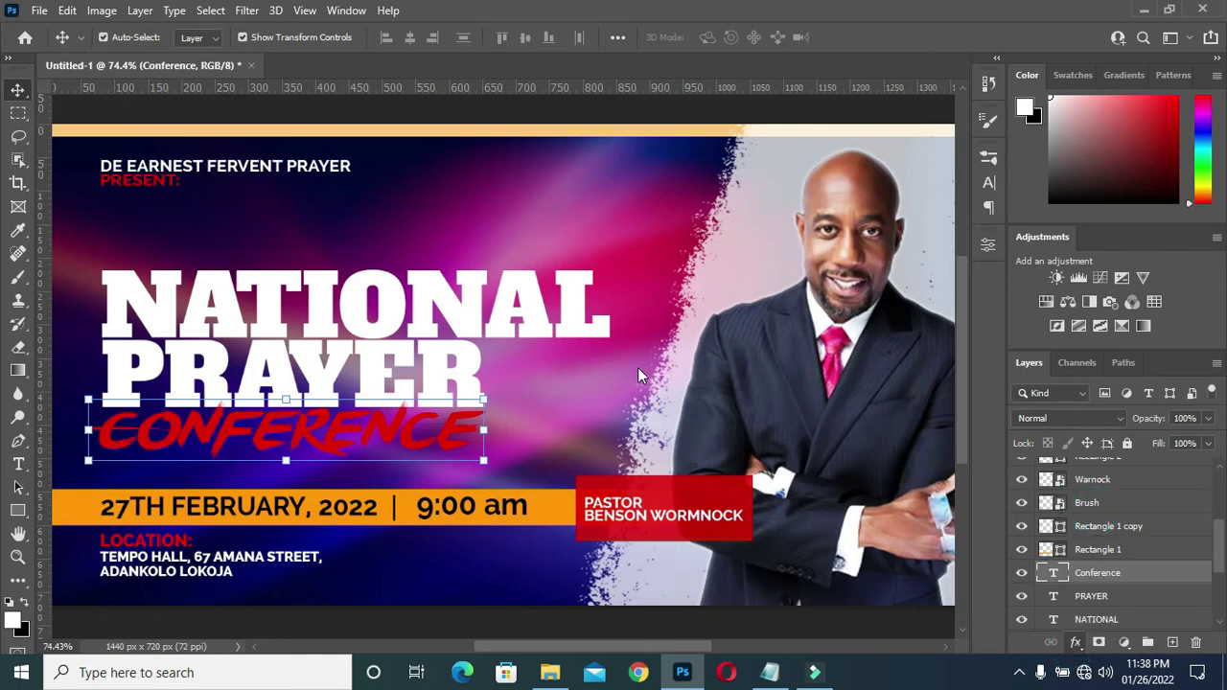
left_click(689, 365)
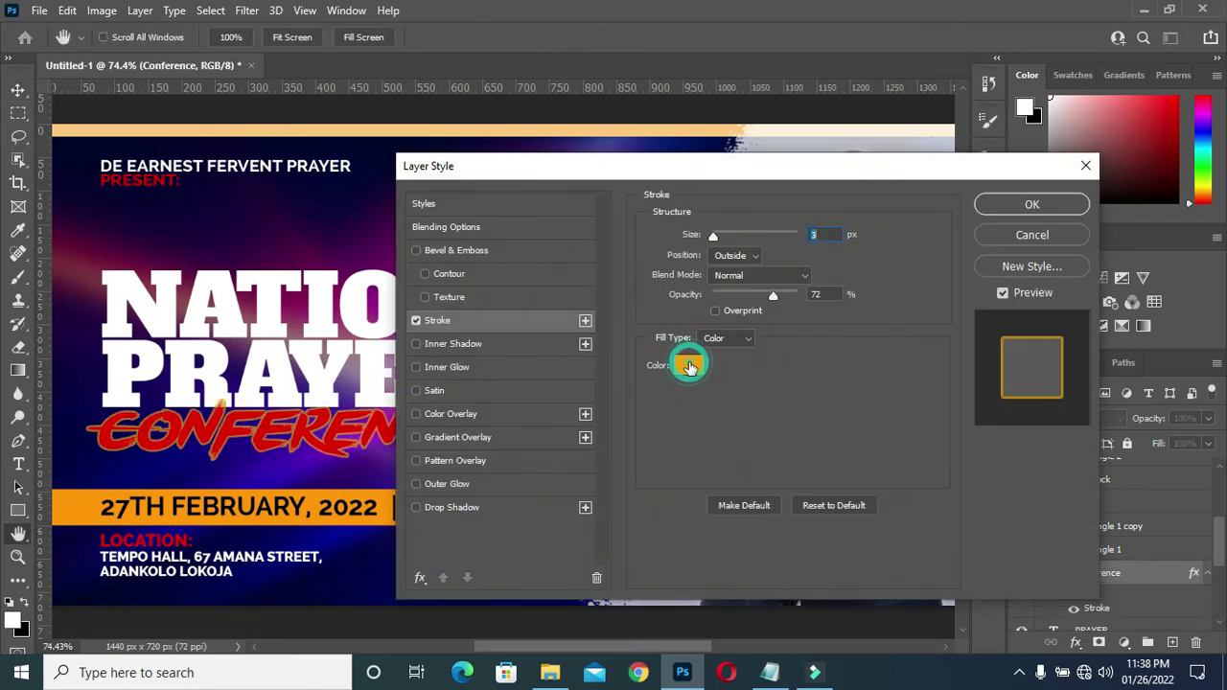
left_click(727, 189)
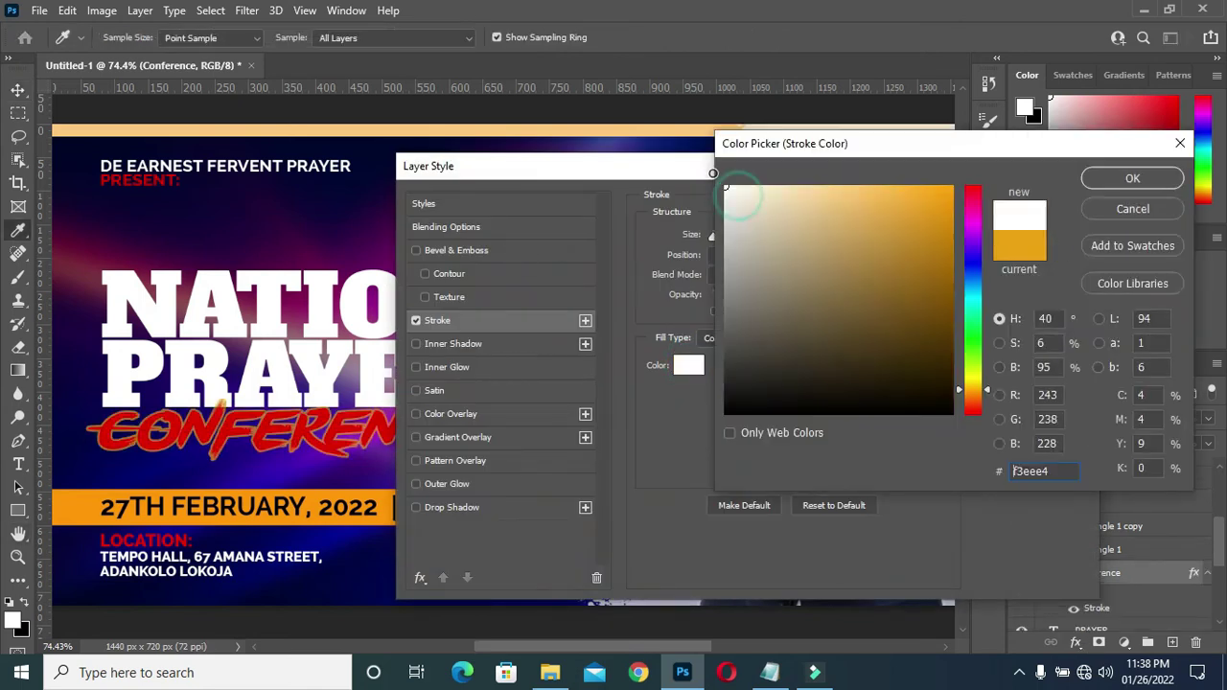
left_click(1132, 179)
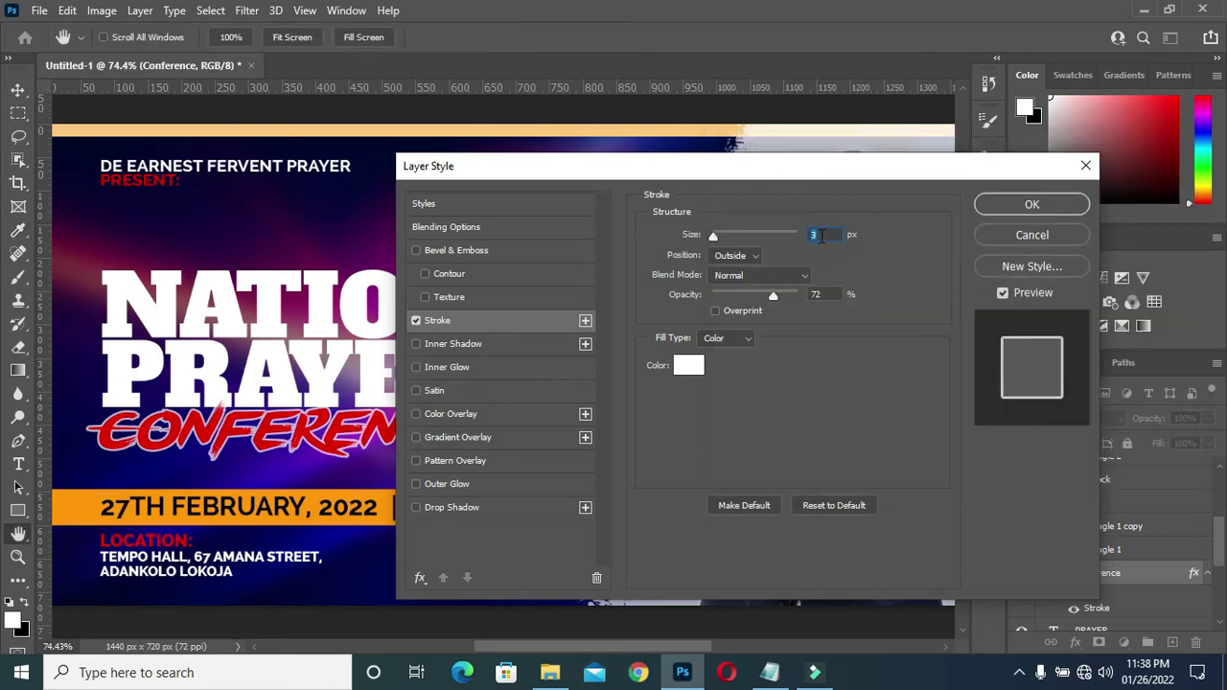
type("4")
left_click(1031, 204)
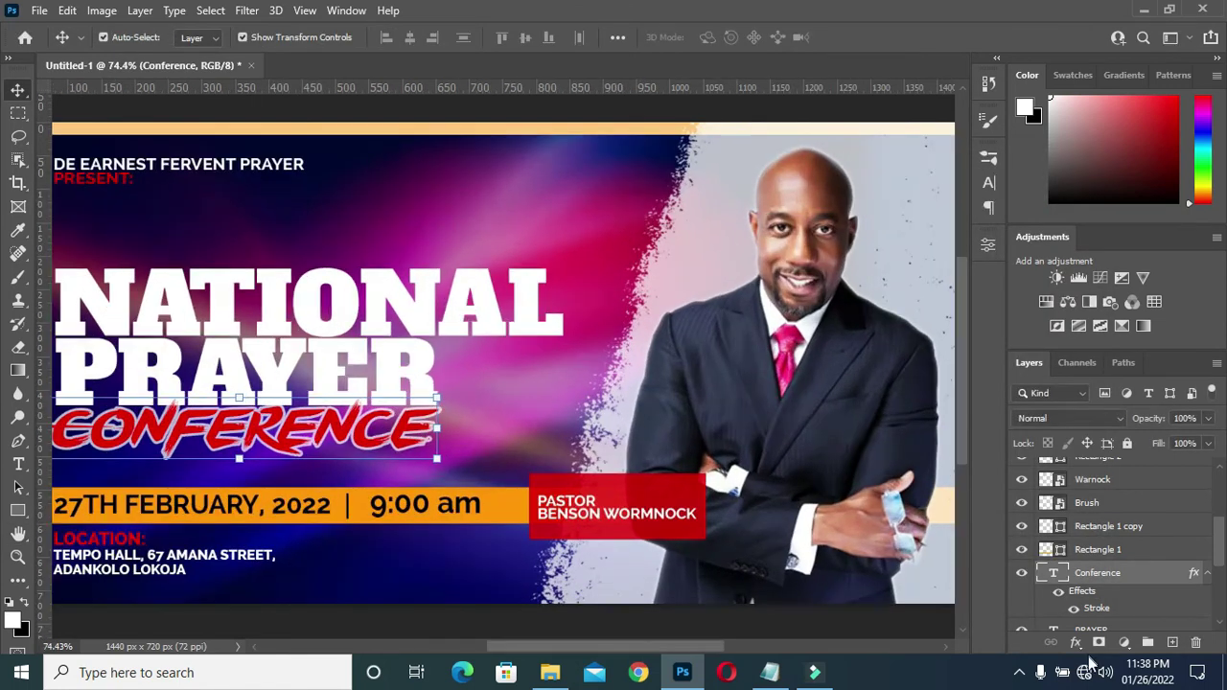
Add a black drop shadow to the "CONFERENCE" text alongside its stroke
left_click(1076, 642)
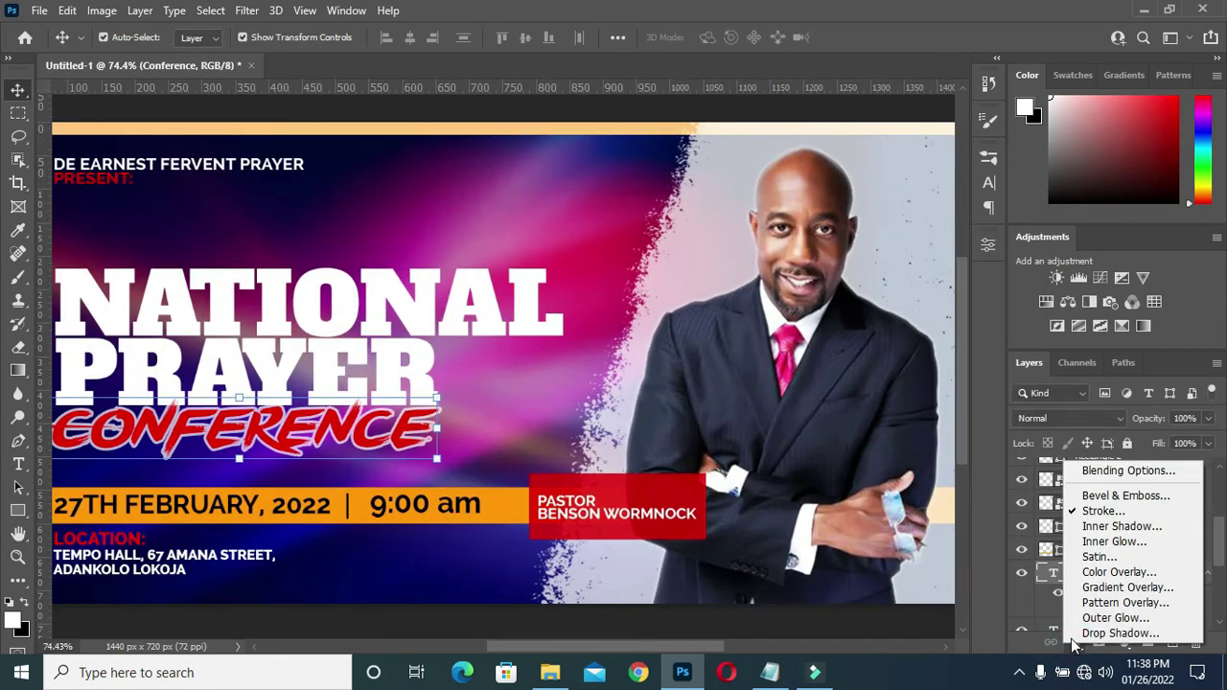
left_click(1123, 513)
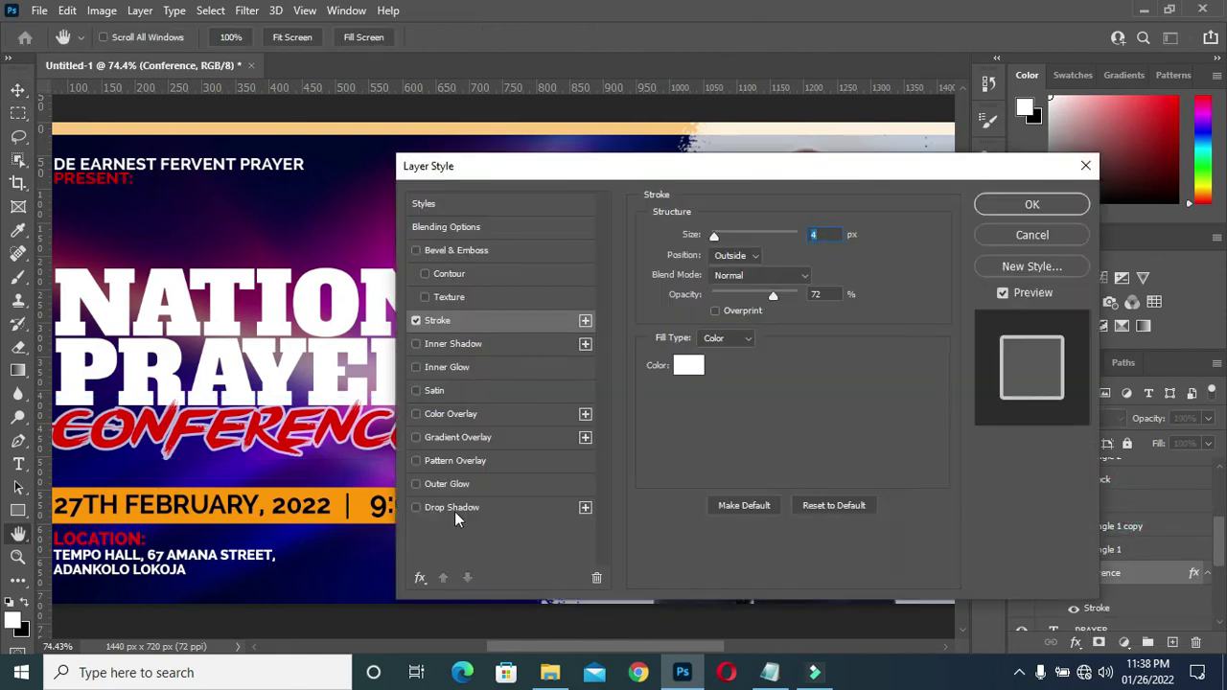
left_click(453, 508)
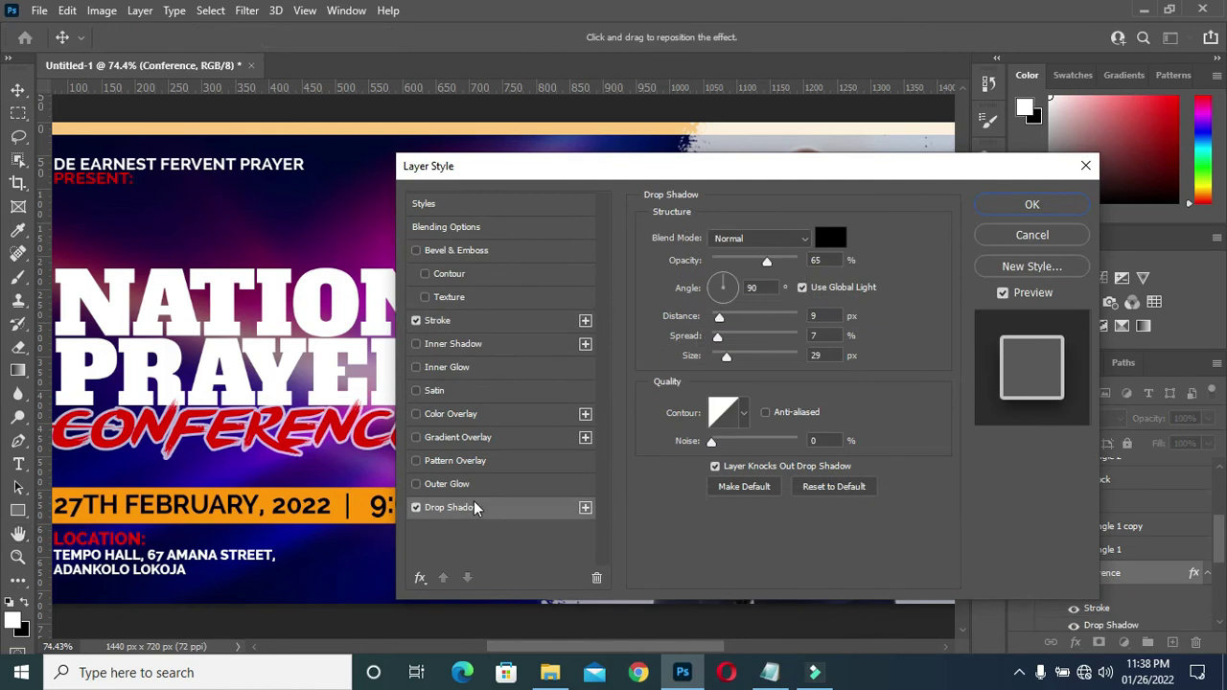
left_click_drag(719, 169, 840, 150)
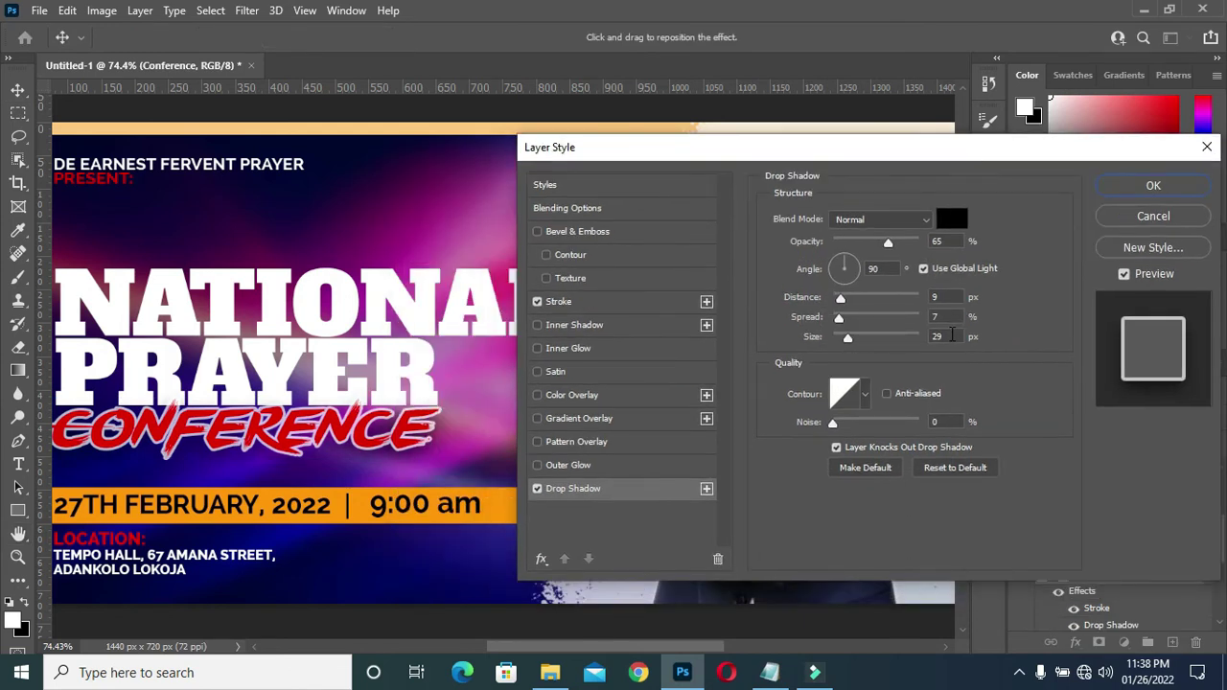
left_click(932, 242)
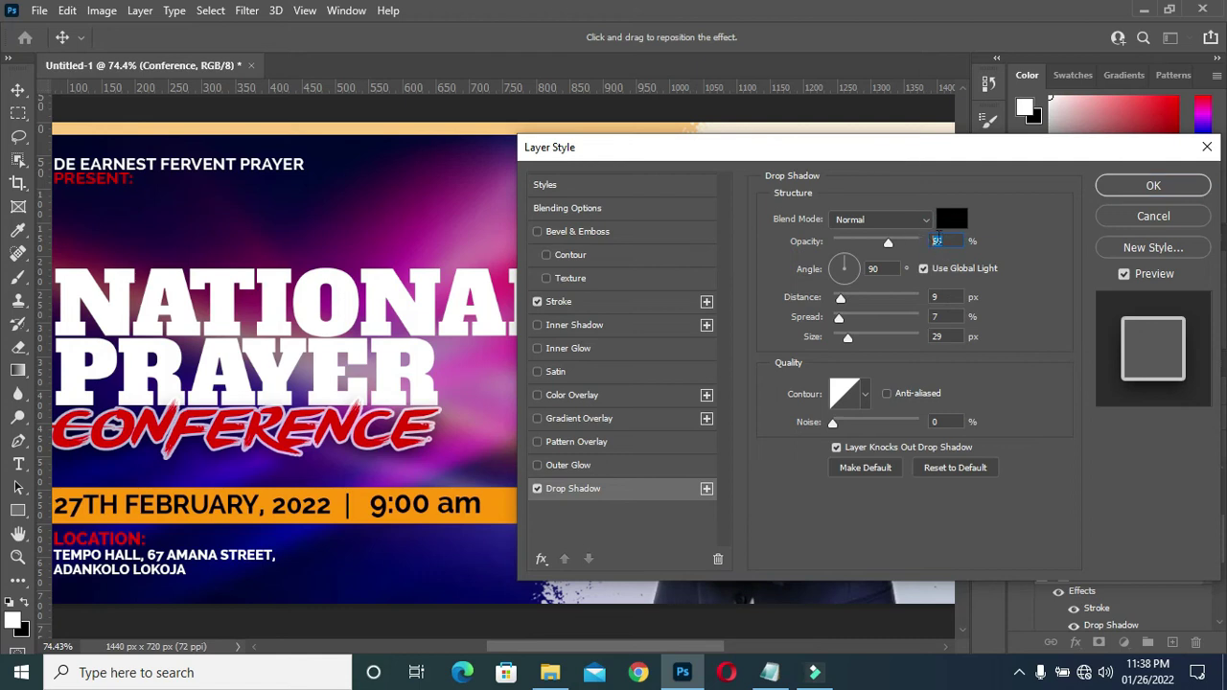
left_click(935, 297)
left_click(949, 317)
left_click(1142, 190)
scroll(537, 494, "down", 3)
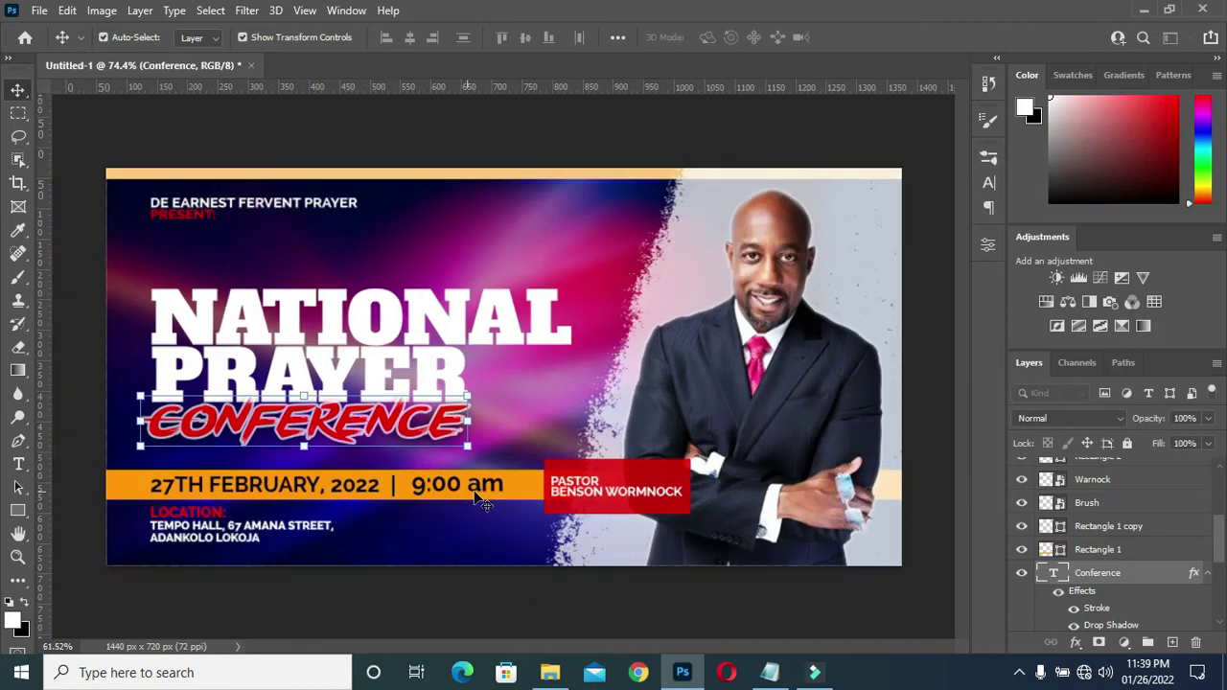
Add an Inner Bevel with Bevel & Emboss to the "NATIONAL" text, setting its depth to 100%
scroll(421, 434, "up", 1)
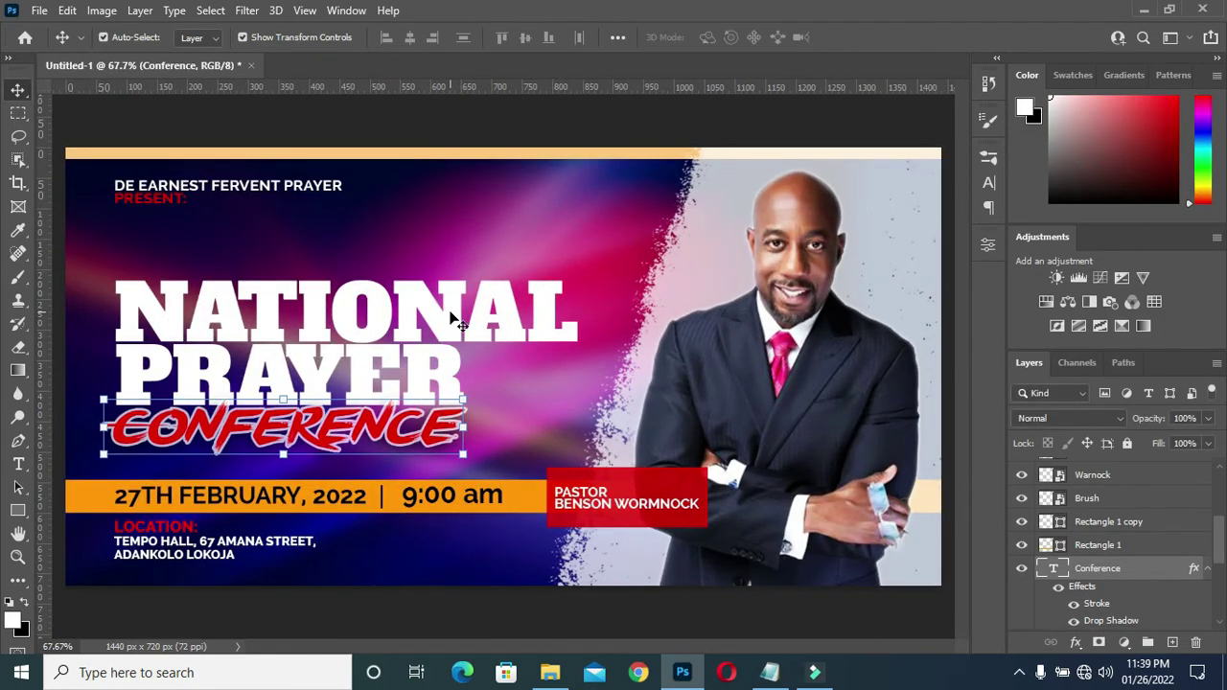
left_click(438, 309)
scroll(1131, 585, "down", 2)
scroll(1198, 509, "up", 1)
scroll(1200, 518, "up", 1)
left_click(1207, 521)
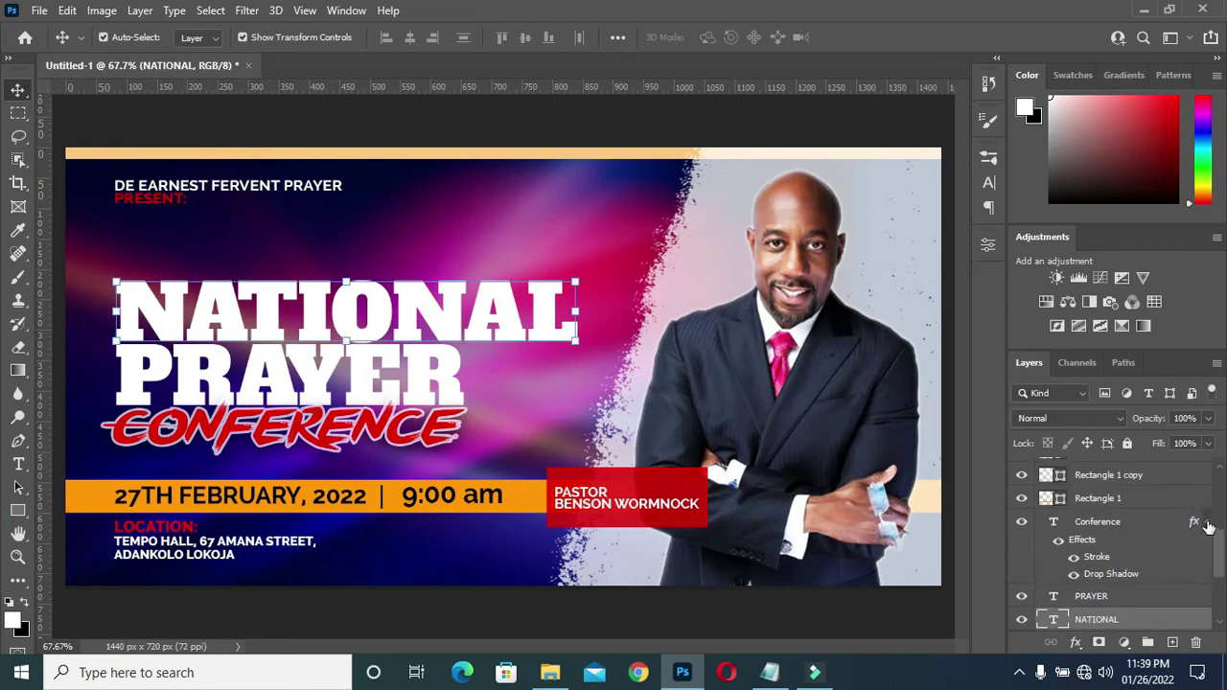
scroll(1102, 551, "down", 1)
left_click(1075, 642)
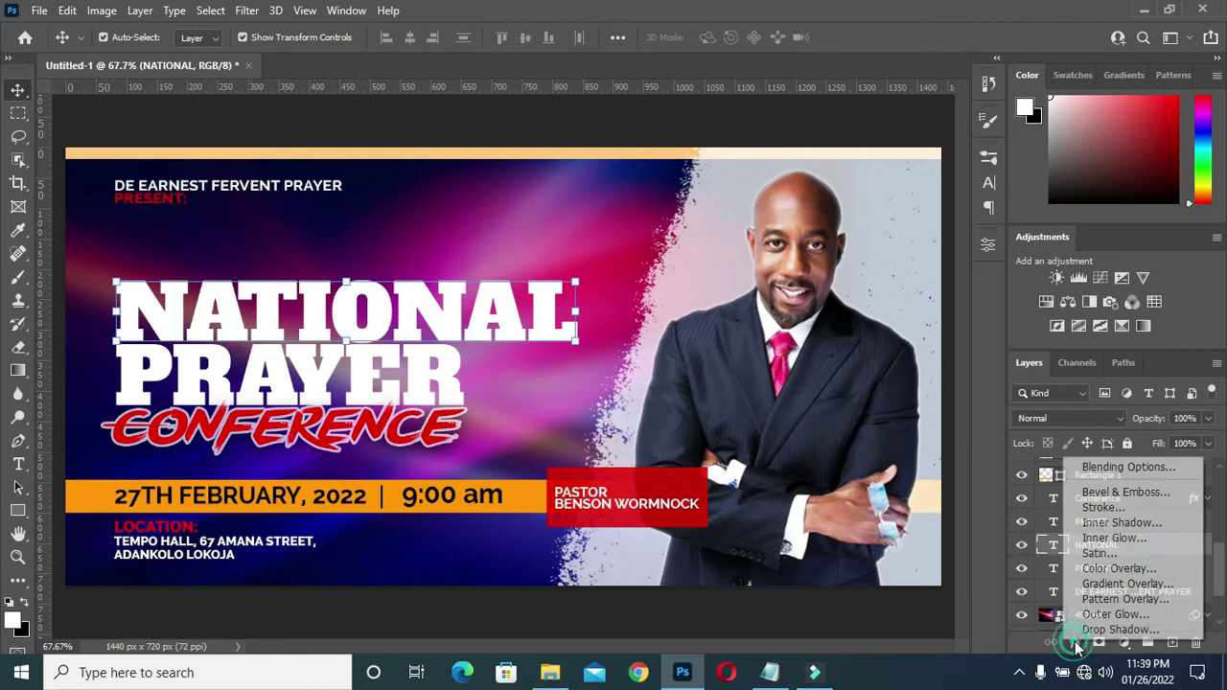
left_click(1120, 493)
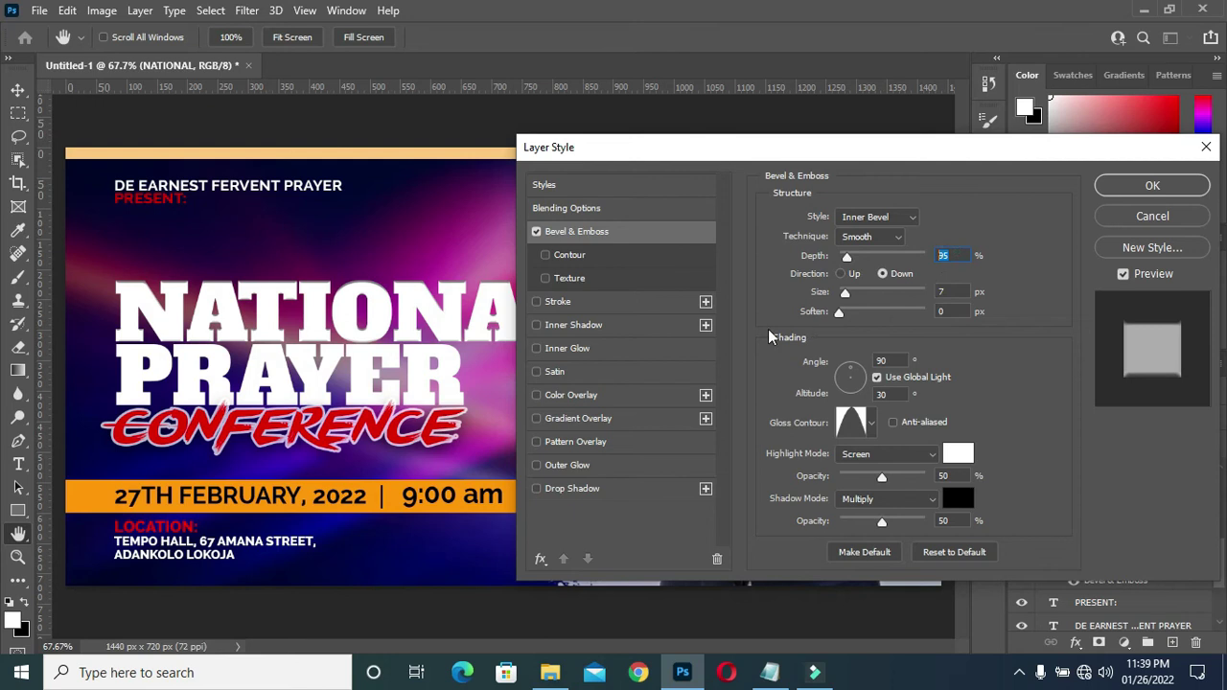
type("100")
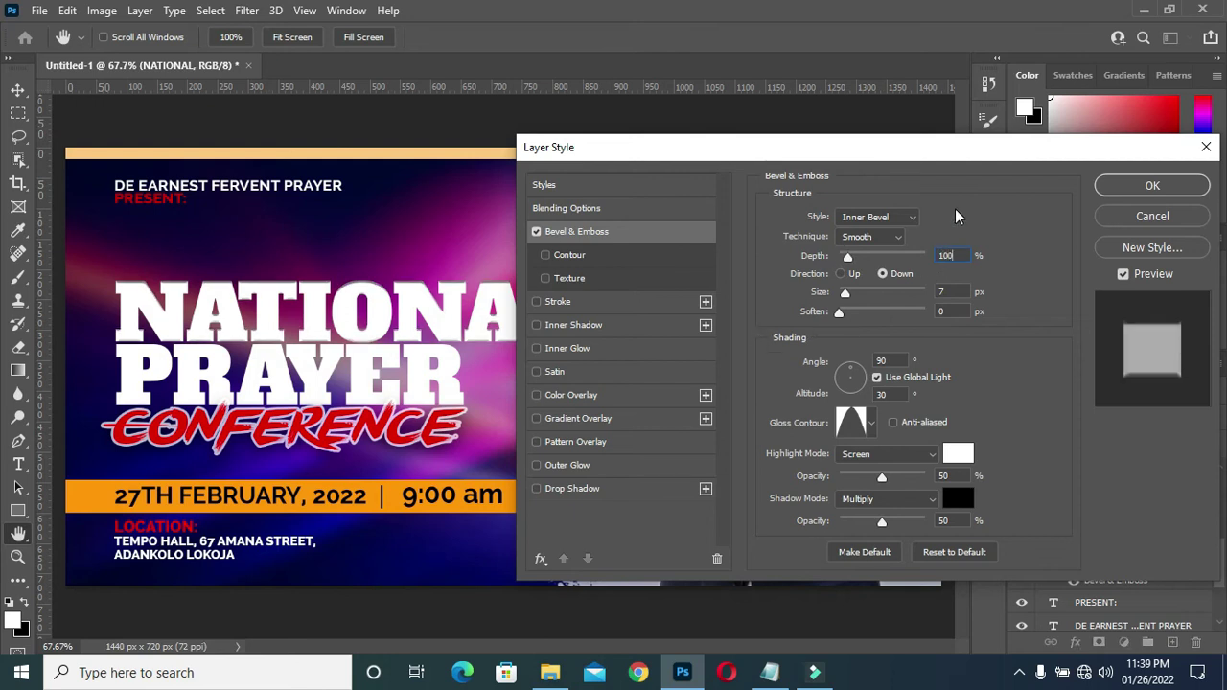
Adjust the size and gloss contour of the "NATIONAL" text's bevel
left_click_drag(966, 162, 979, 160)
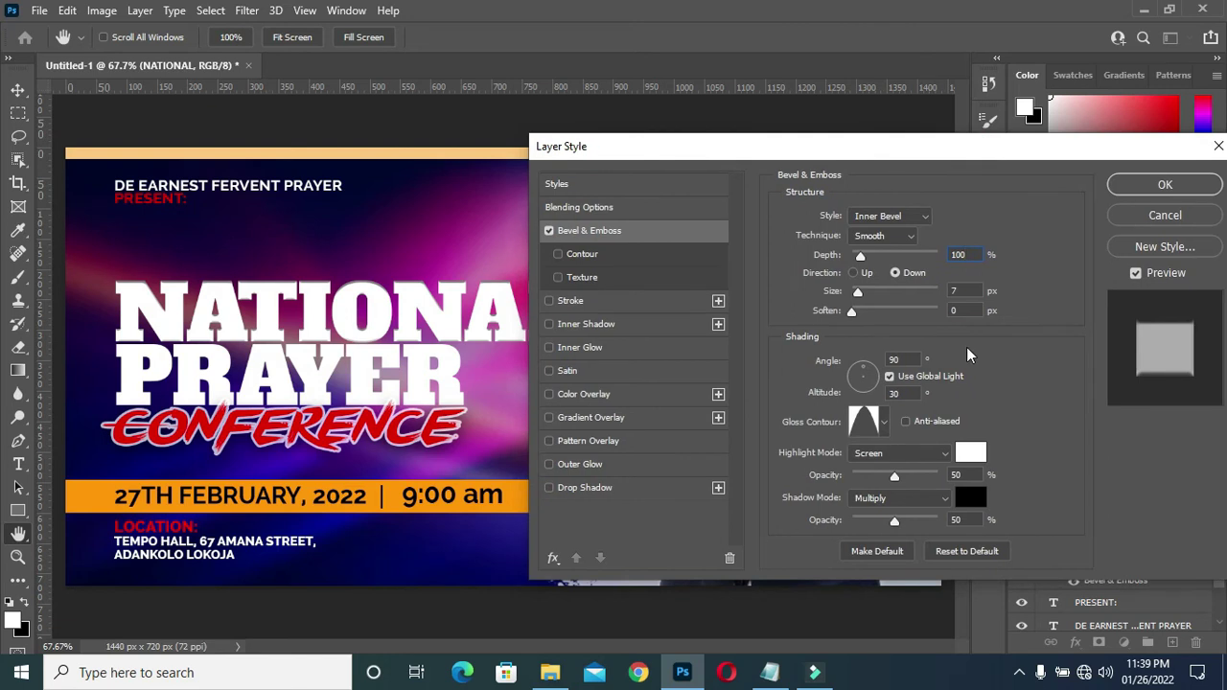
left_click(962, 286)
left_click(958, 289)
left_click(884, 423)
left_click(804, 464)
left_click(1008, 379)
Add a stroke to the "NATIONAL" text in orange #ff9600, sampled from the date bar
left_click(576, 301)
left_click(832, 348)
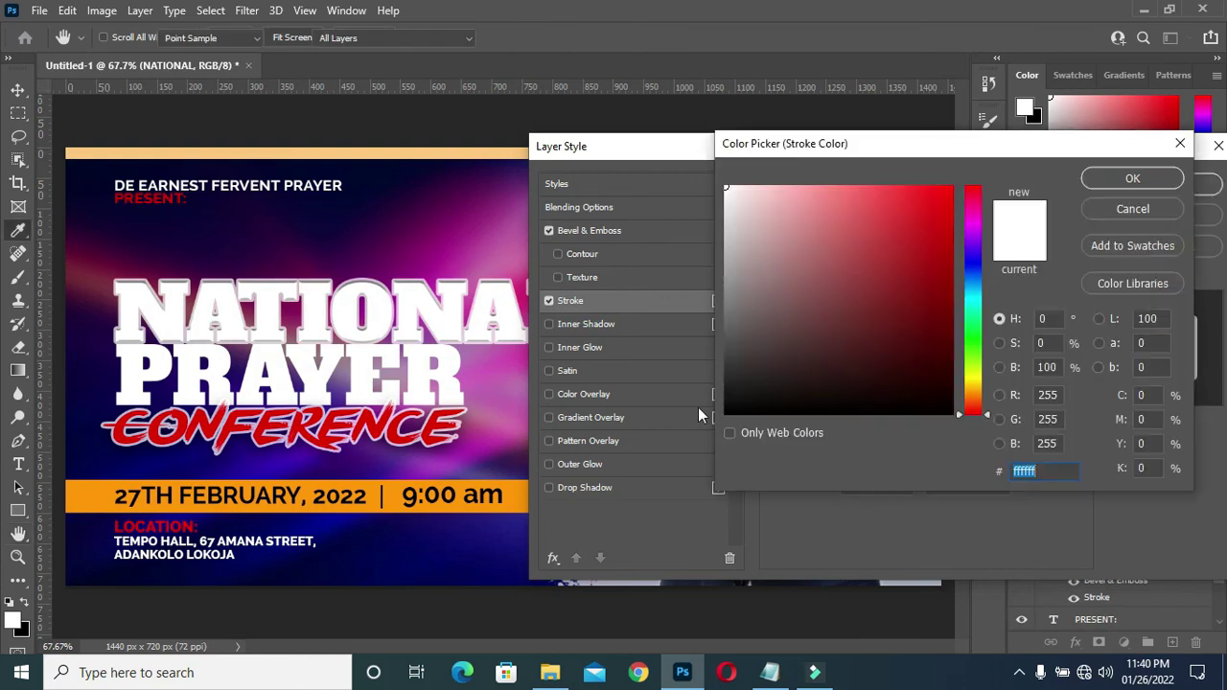
left_click(516, 494)
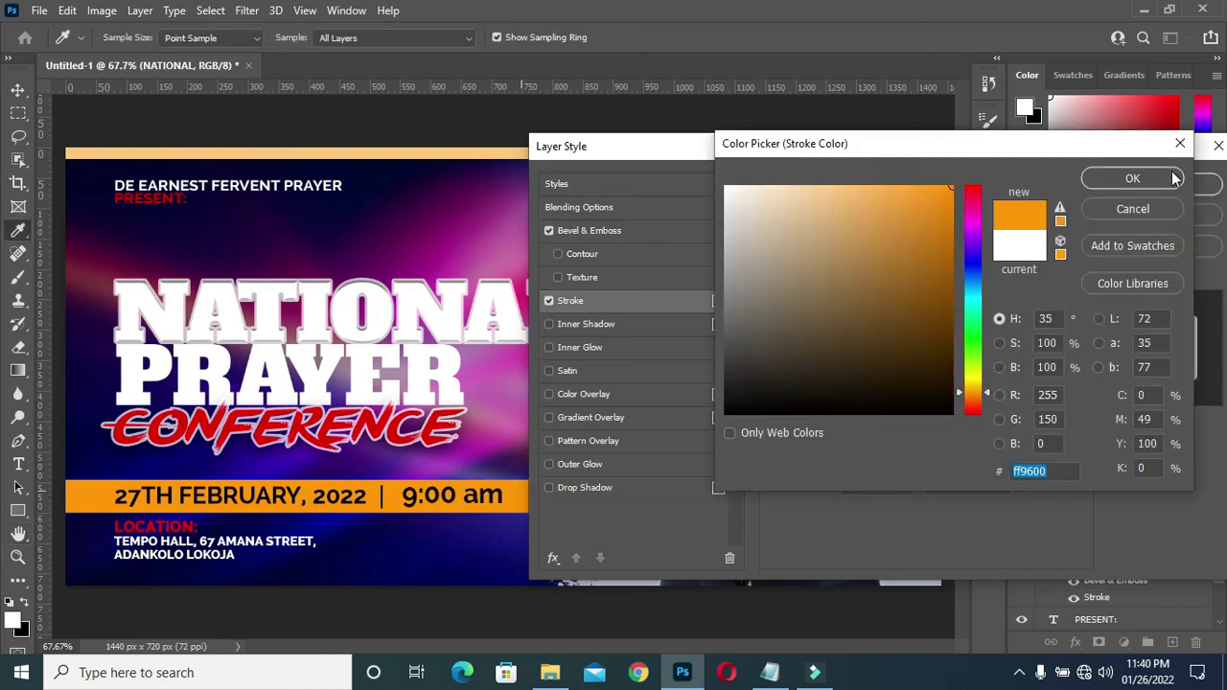
left_click(1176, 178)
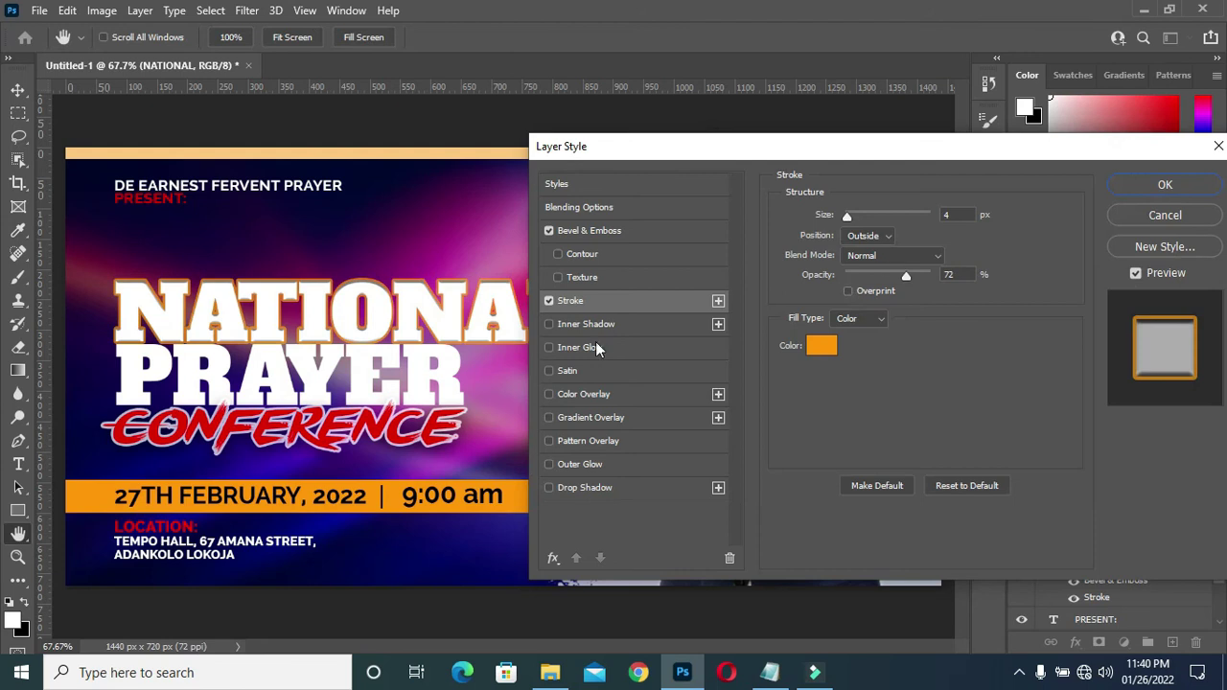
Add a white inner glow to the "NATIONAL" text with its opacity lowered to about 76%
left_click(590, 349)
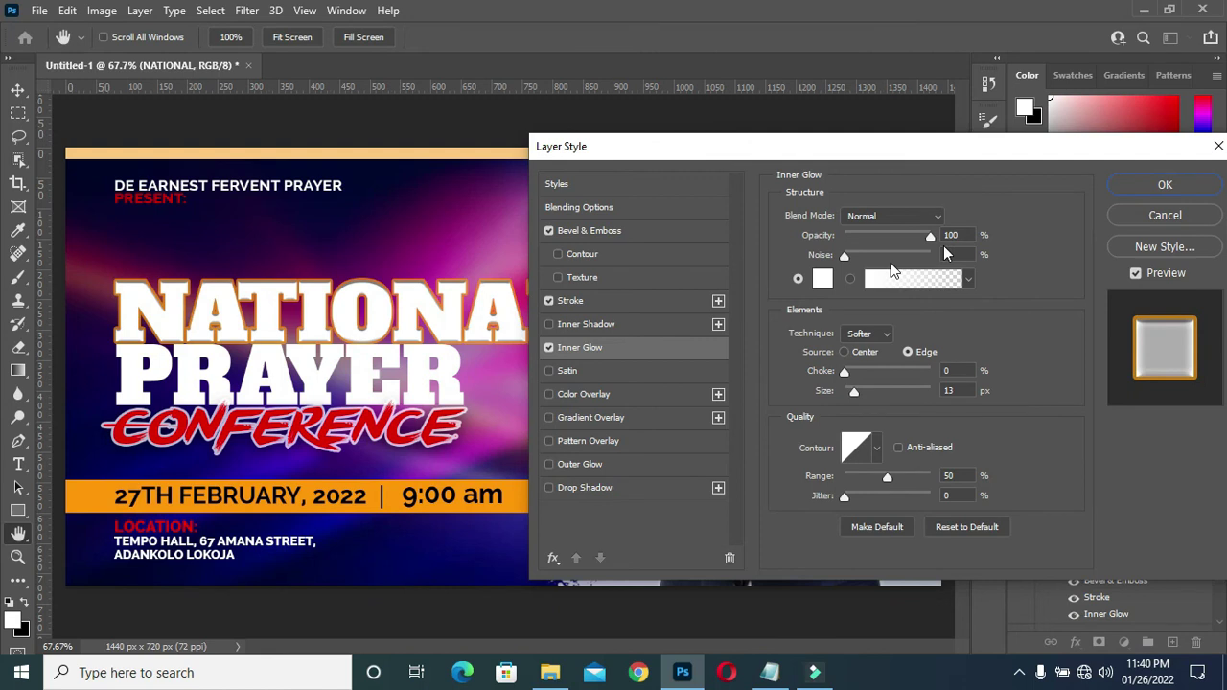
left_click(963, 235)
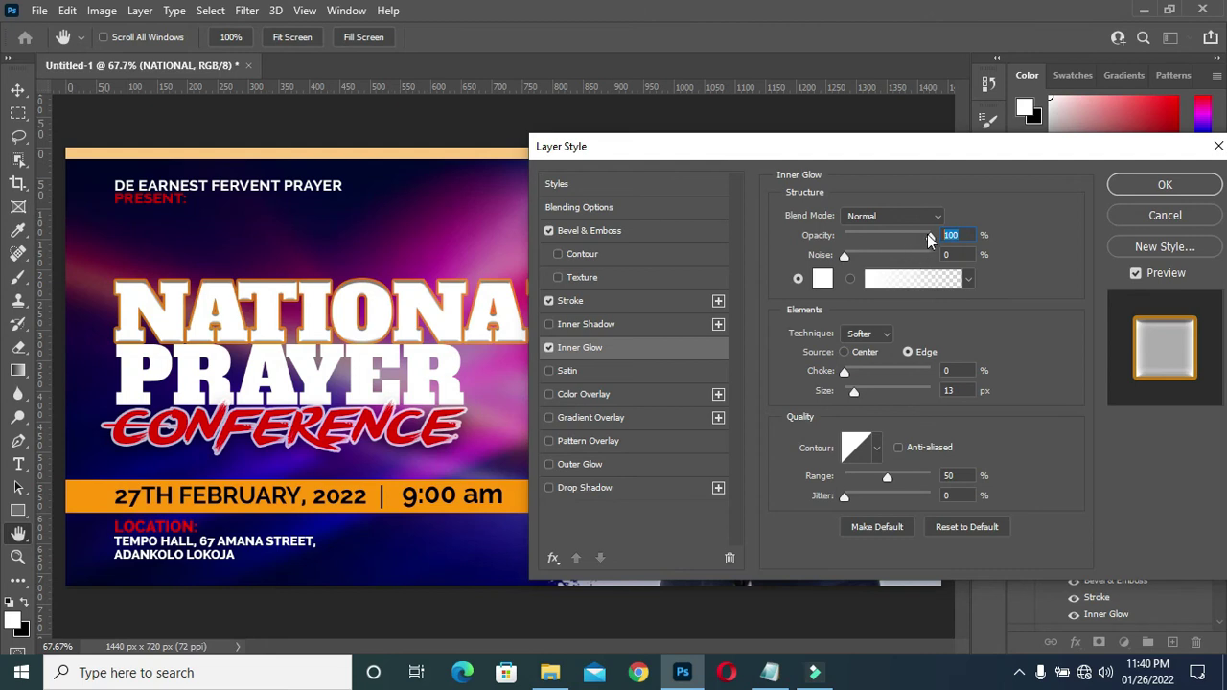
left_click_drag(931, 239, 913, 244)
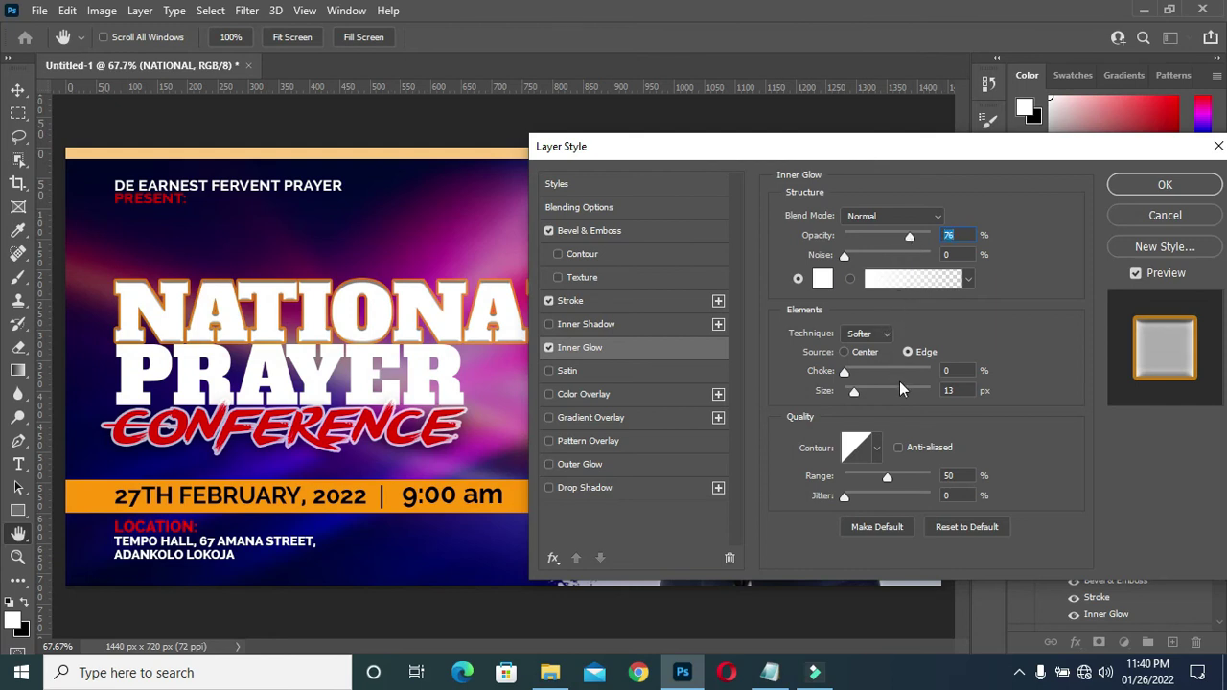
key("Up")
left_click(958, 389)
Add a black Satin effect to the "NATIONAL" text and set its size to 16 px
left_click(598, 372)
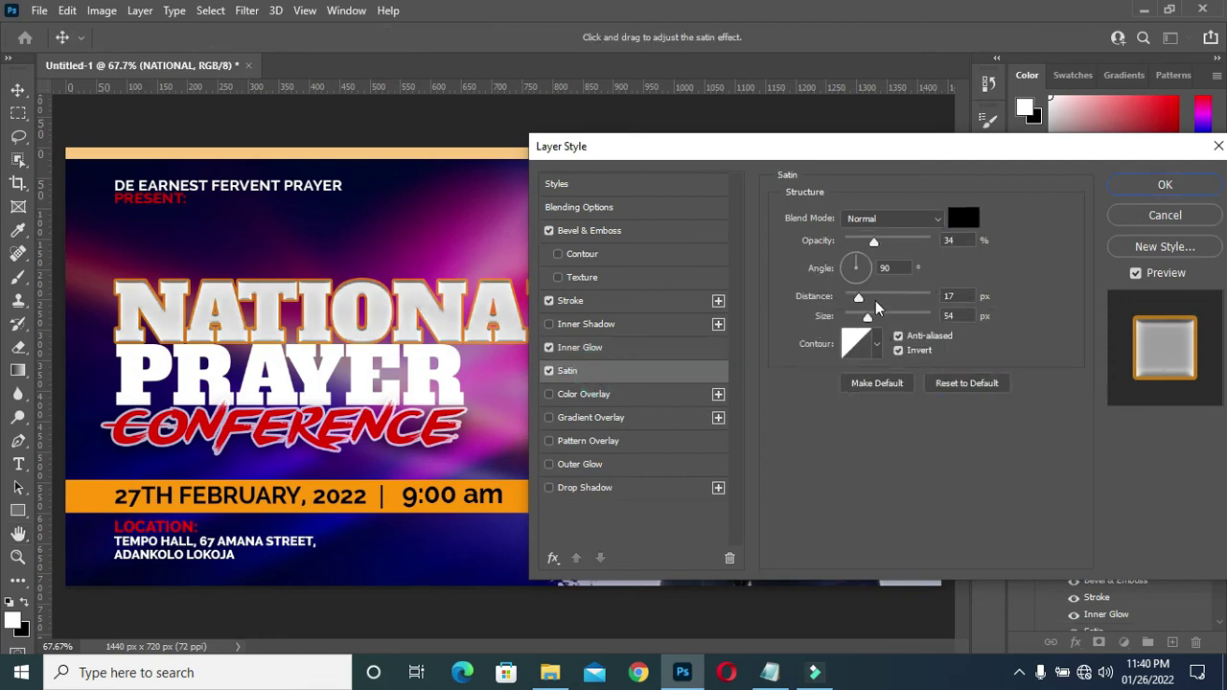
left_click(958, 295)
double_click(958, 295)
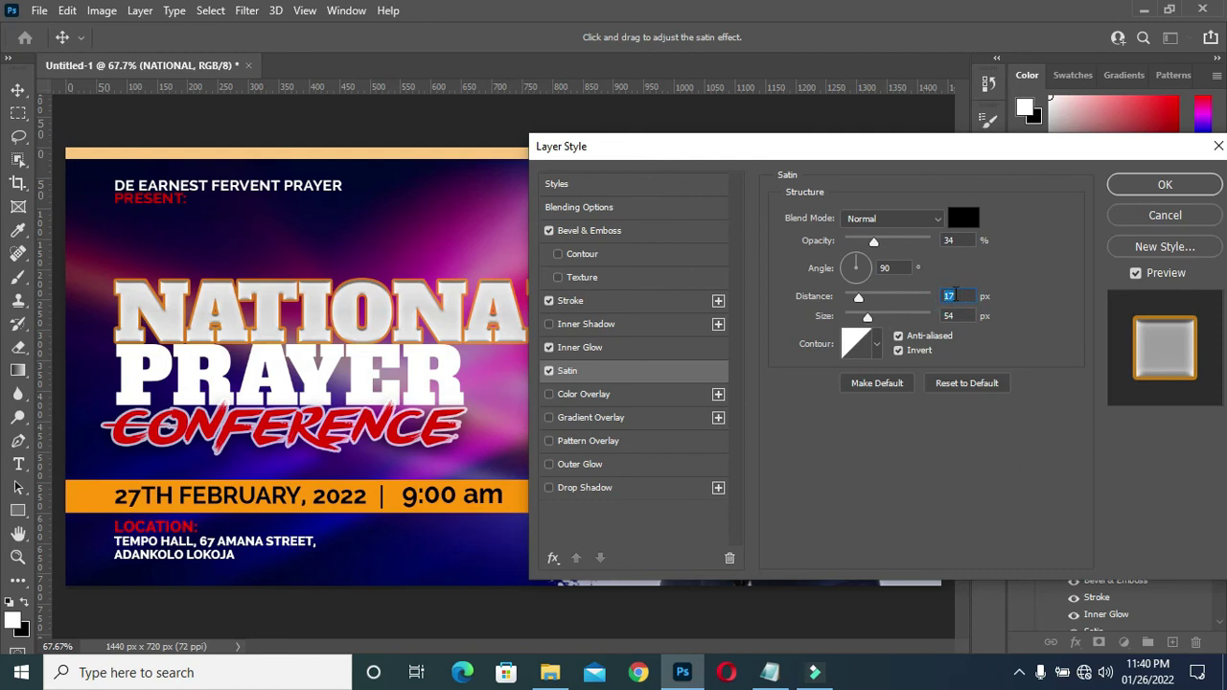
left_click(862, 321)
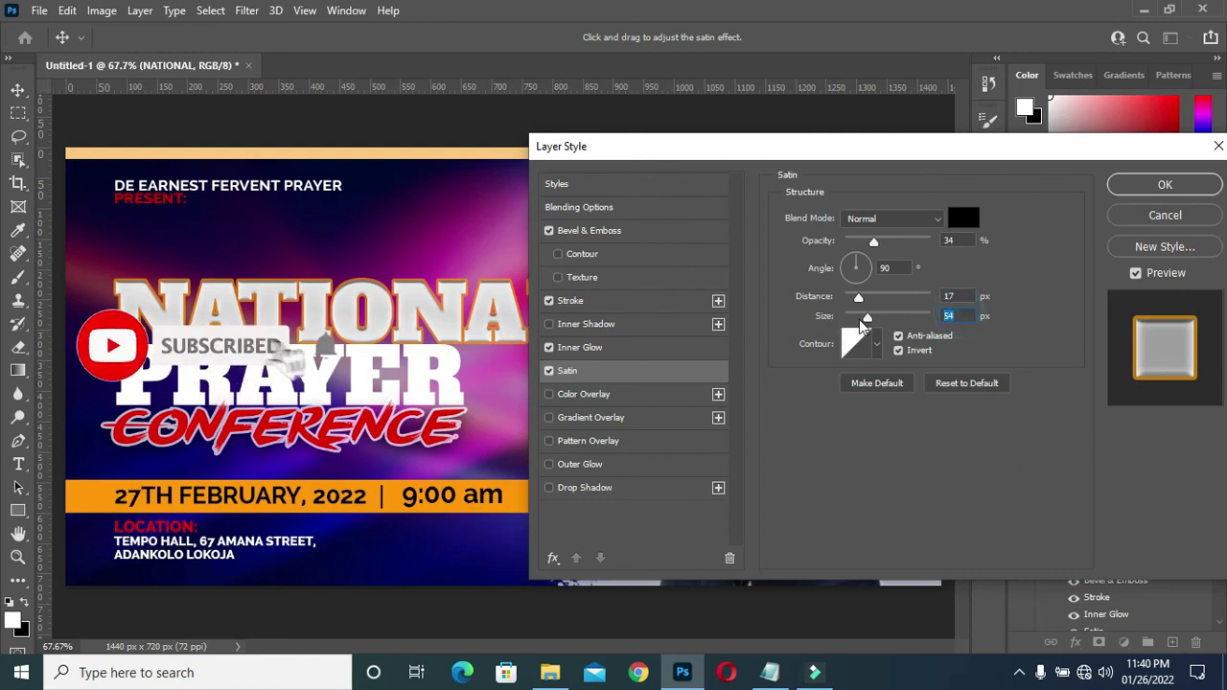
left_click_drag(867, 320, 854, 324)
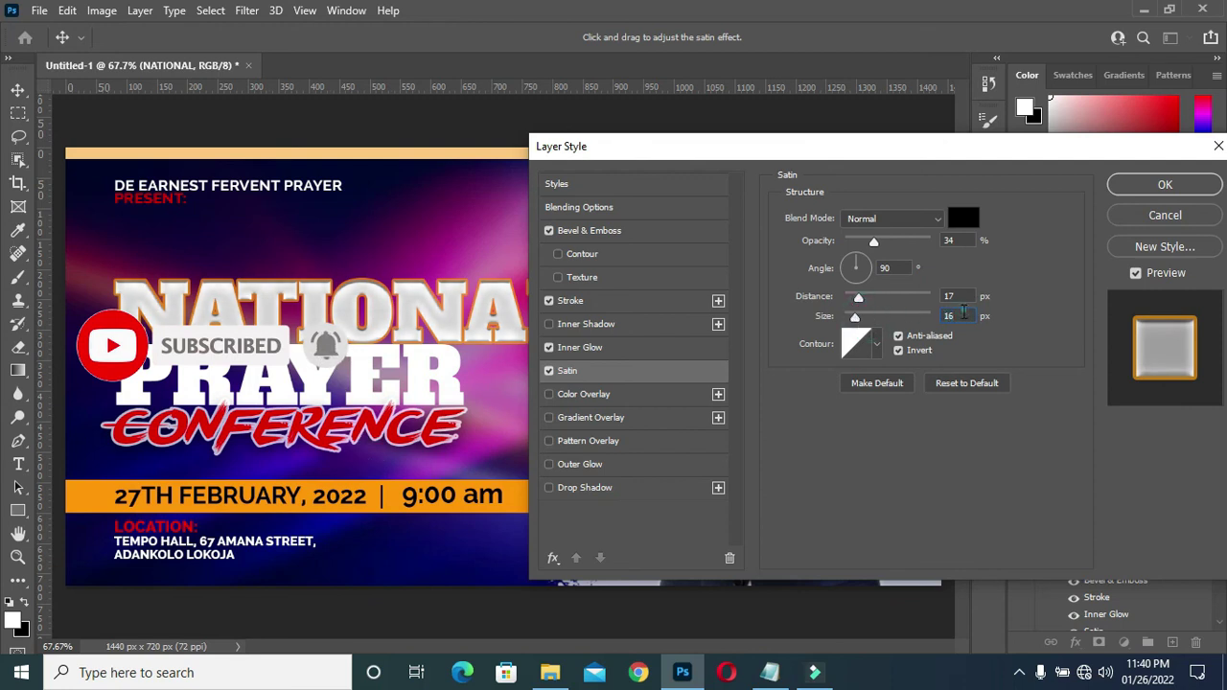
Reduce the distance of the Satin effect on the "NATIONAL" text
left_click(954, 297)
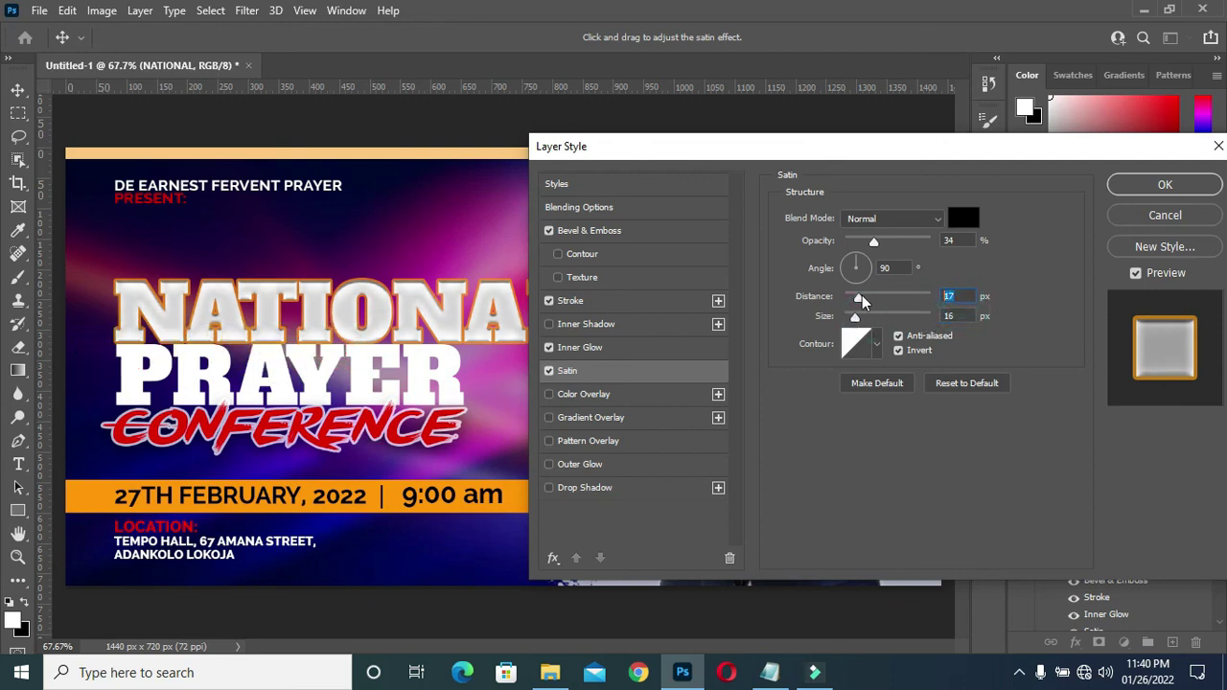
left_click_drag(860, 298, 858, 302)
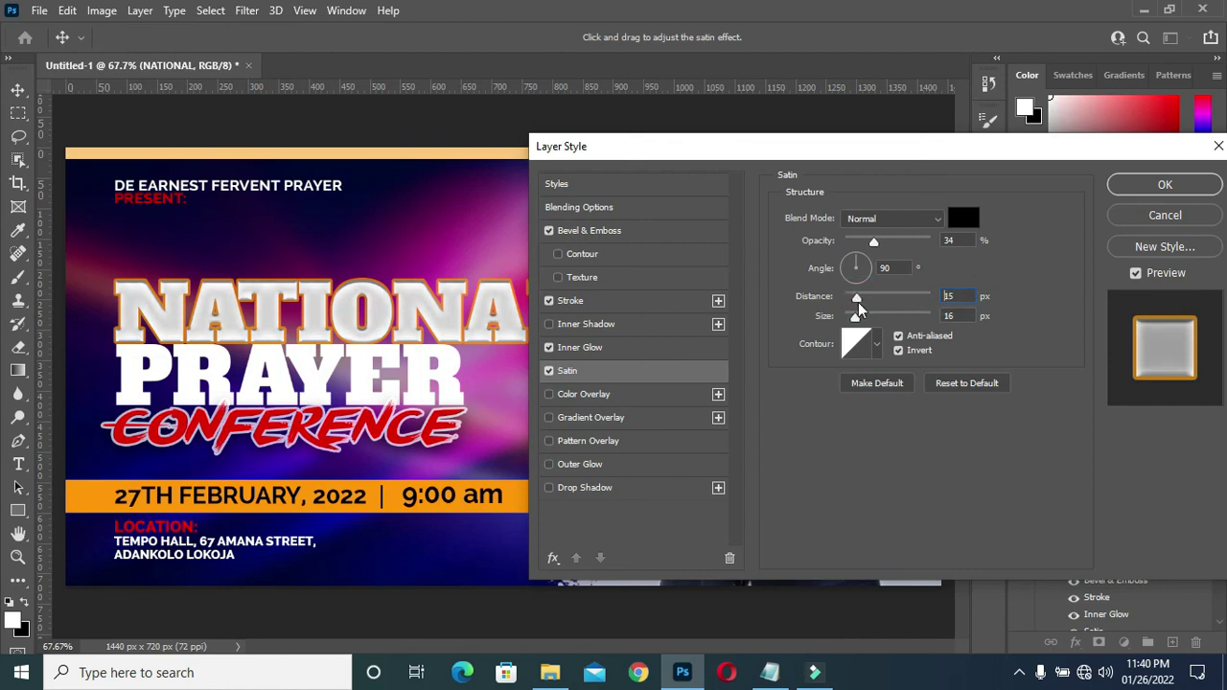
left_click(949, 296)
key("BackSpace")
type("3")
left_click(951, 240)
Add a black drop shadow to the "NATIONAL" text with 65% opacity, 9 px distance, 7% spread and 29 px size, and apply the layer style
left_click(598, 489)
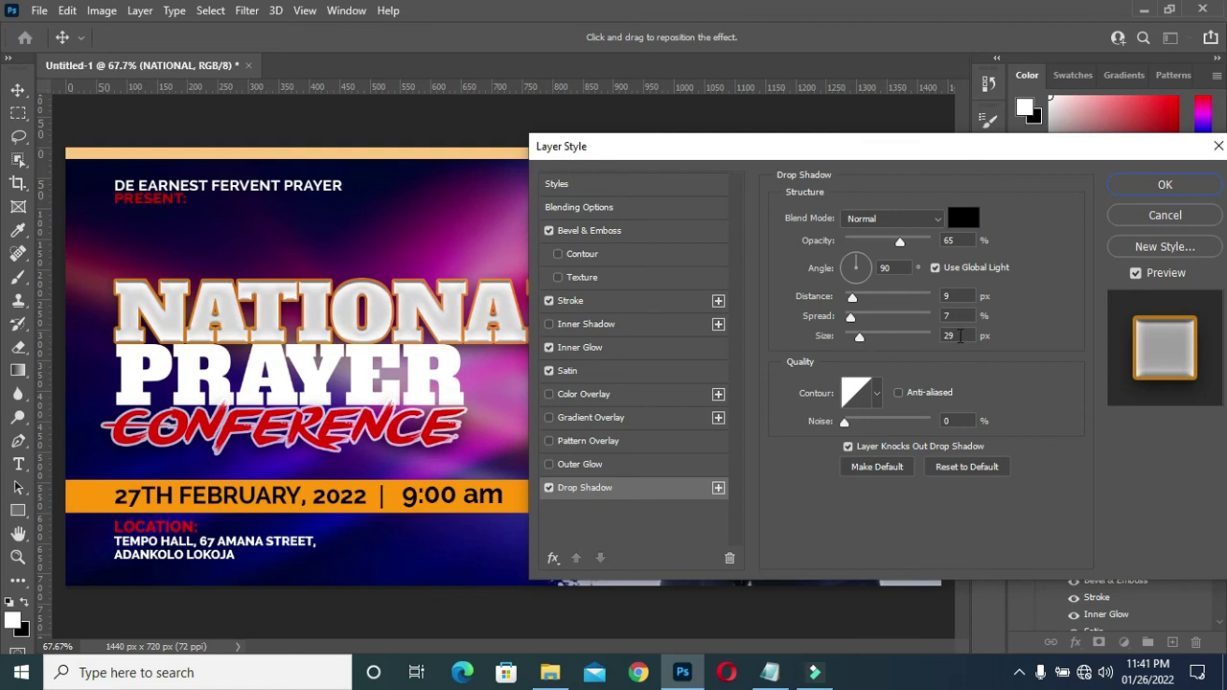
left_click_drag(930, 145, 877, 142)
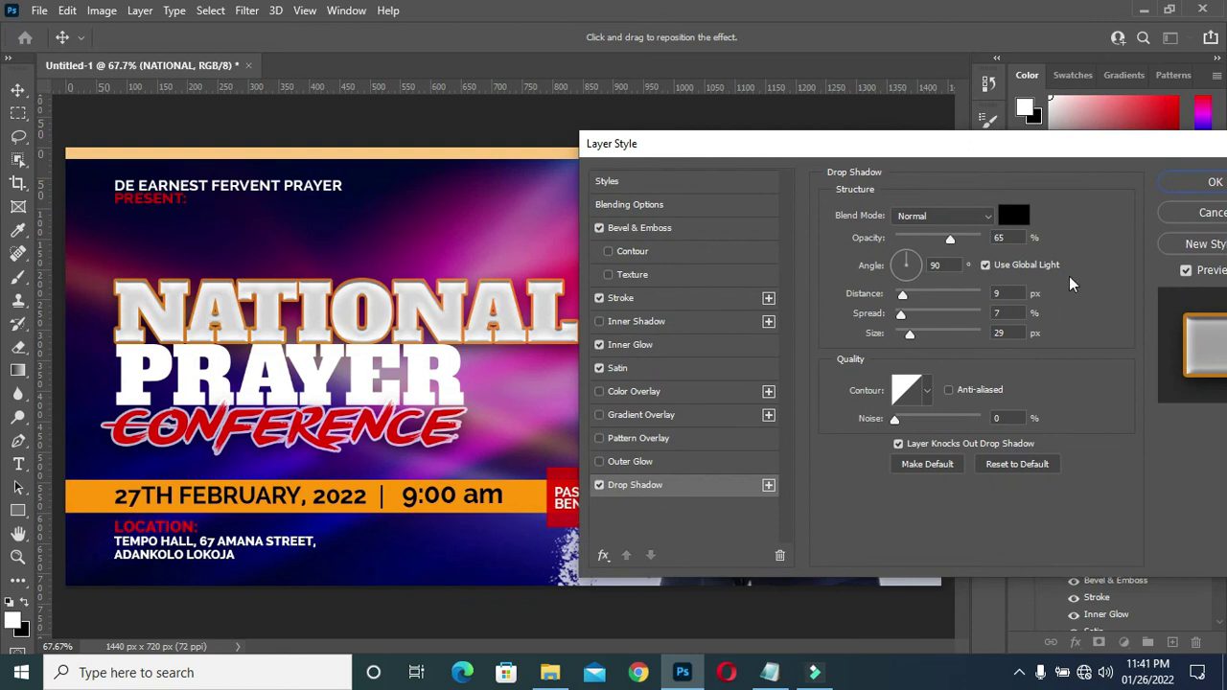
left_click(1003, 238)
left_click(1007, 293)
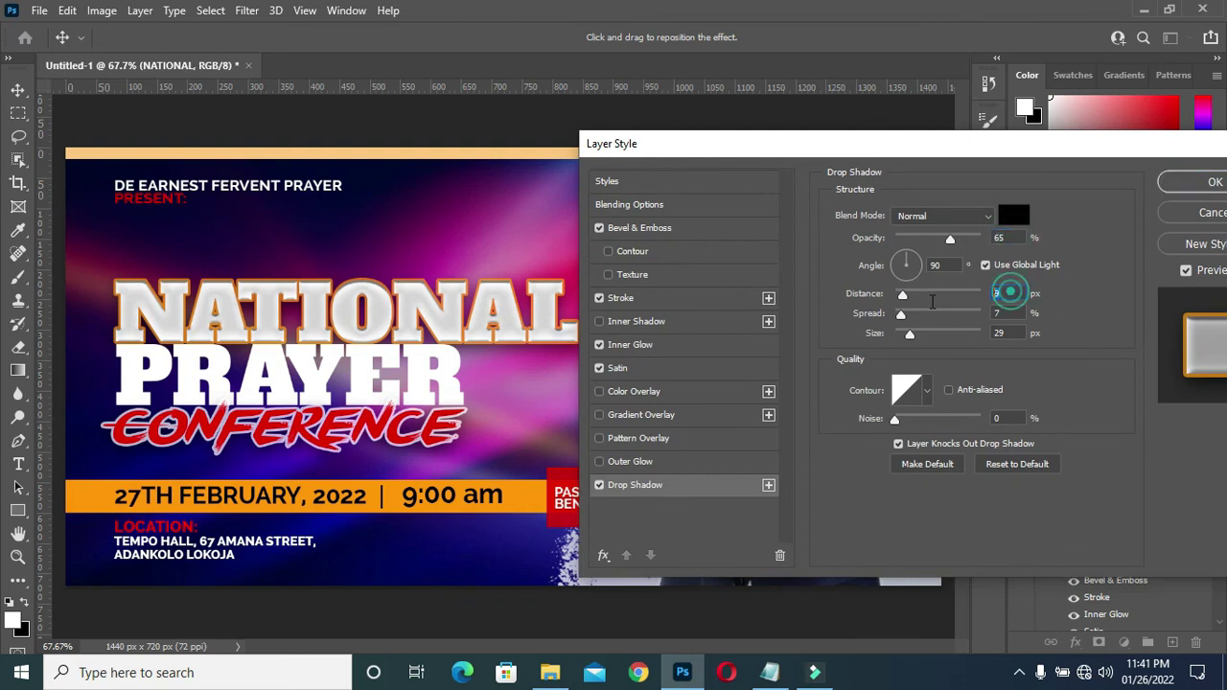
left_click(1006, 313)
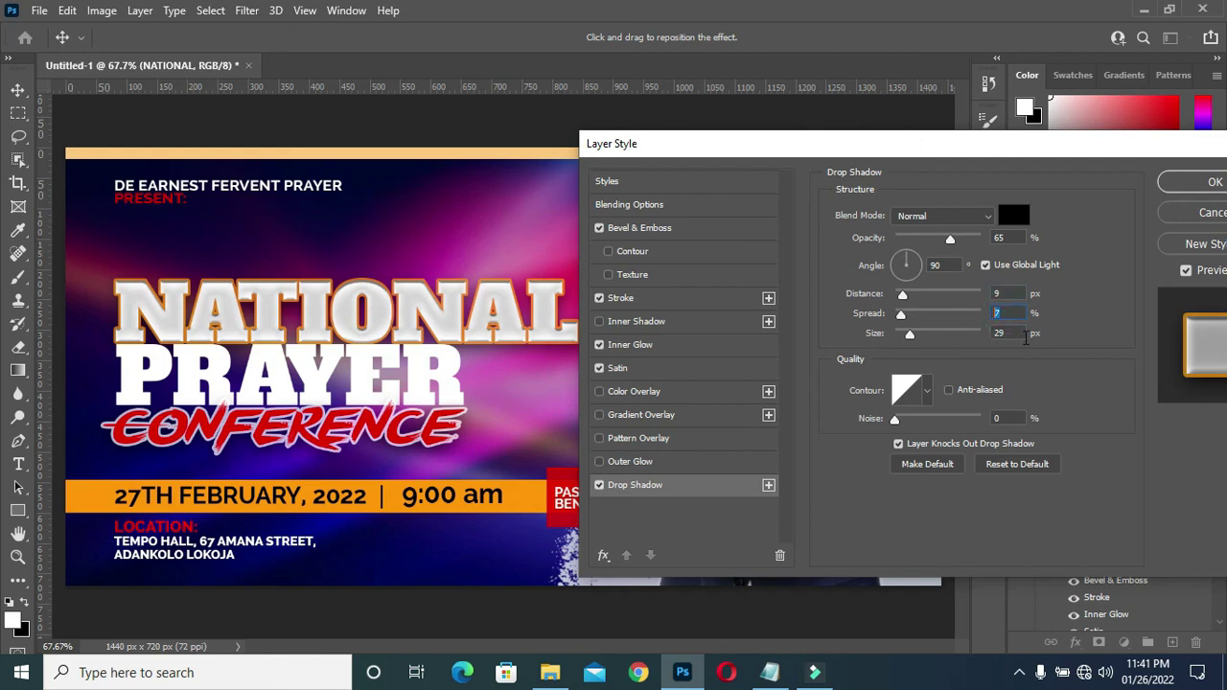
left_click(1004, 332)
left_click_drag(992, 147, 886, 159)
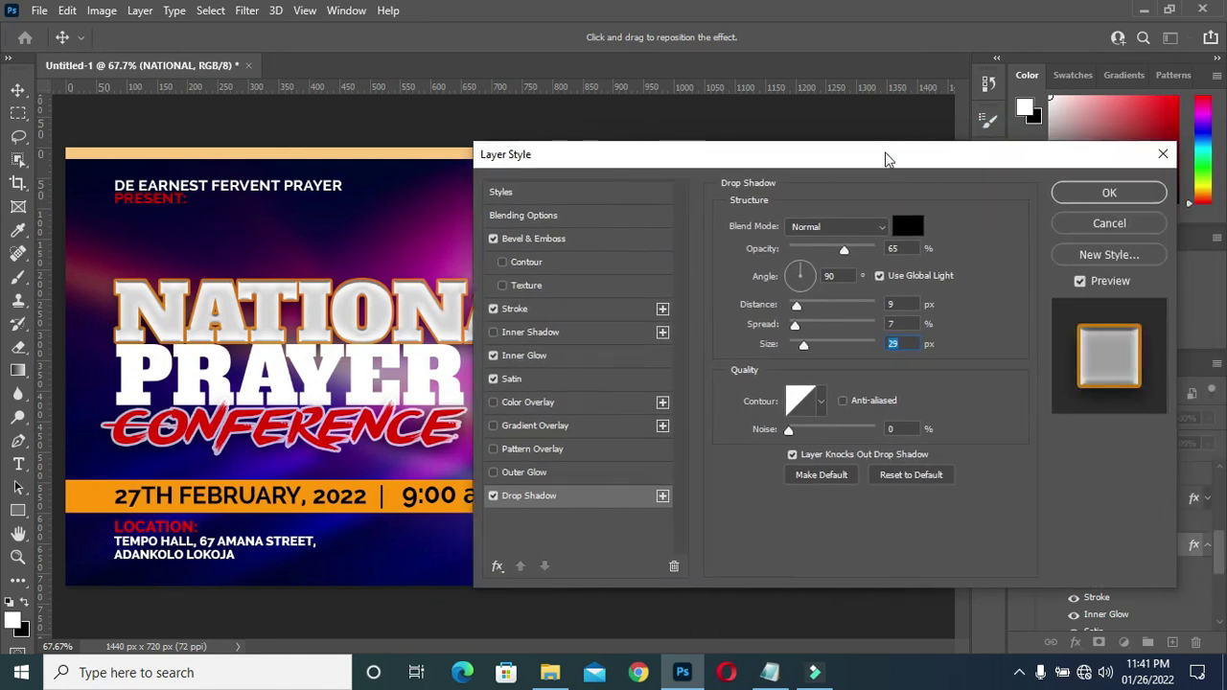
left_click(1135, 194)
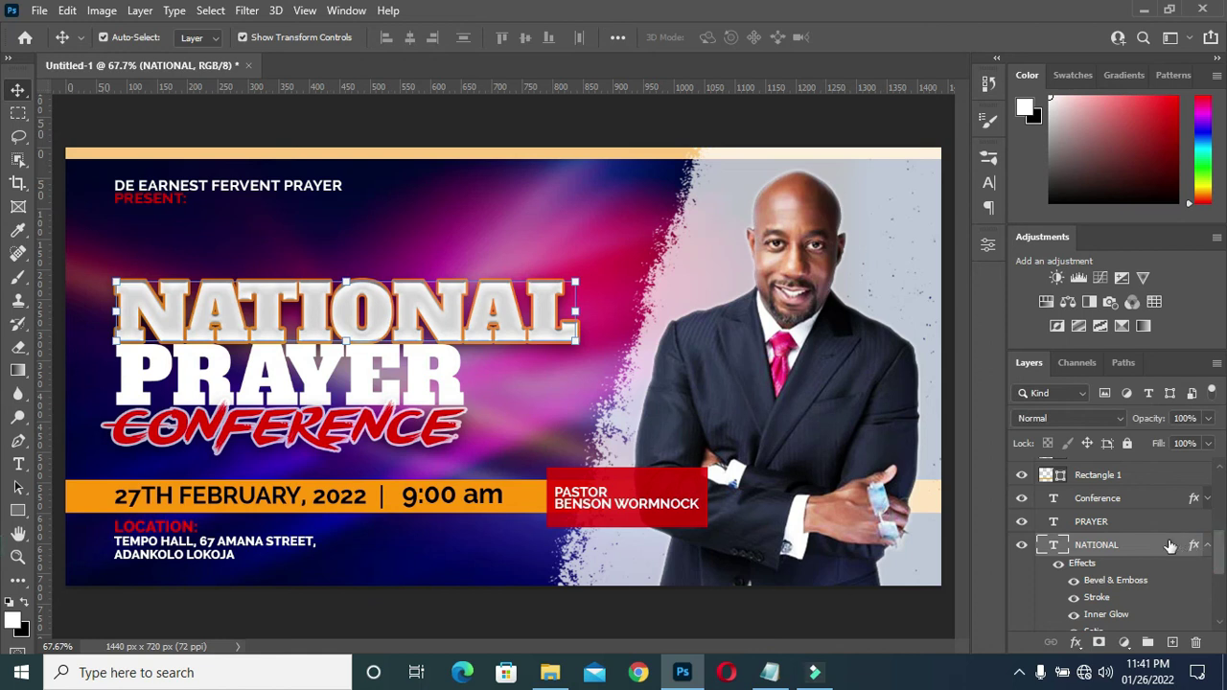
Copy the layer style of the "NATIONAL" text and paste it onto the "PRAYER" text layer
left_click(1208, 544)
right_click(1154, 545)
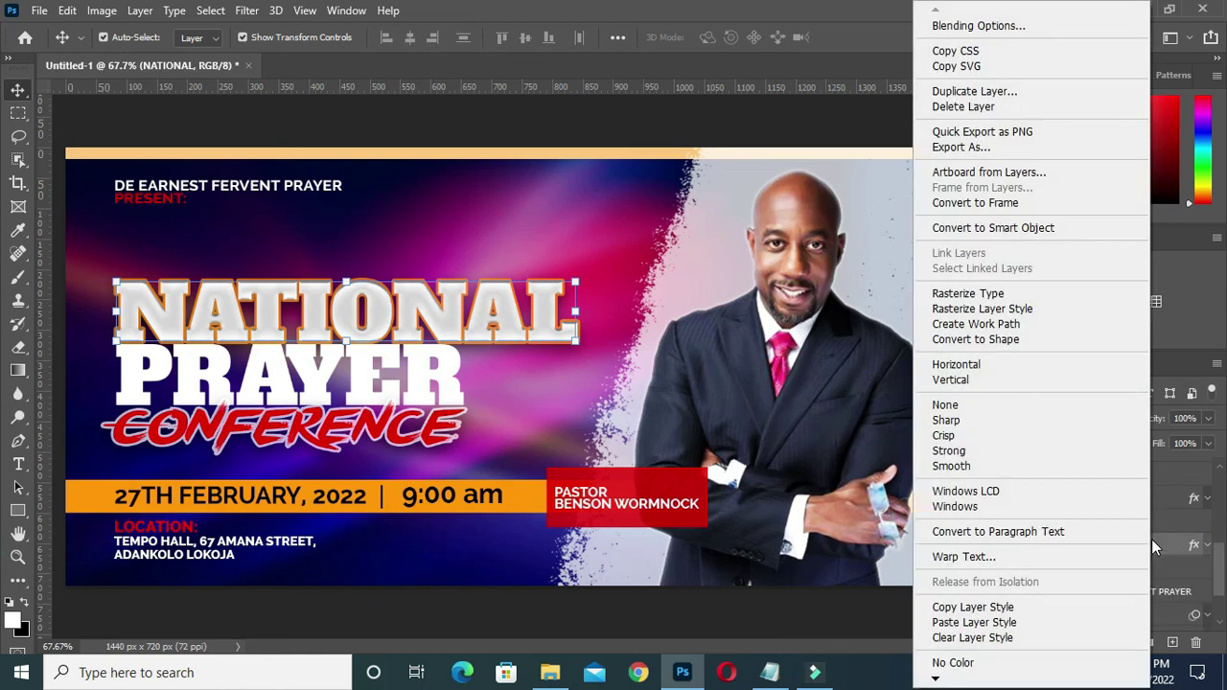
left_click(987, 610)
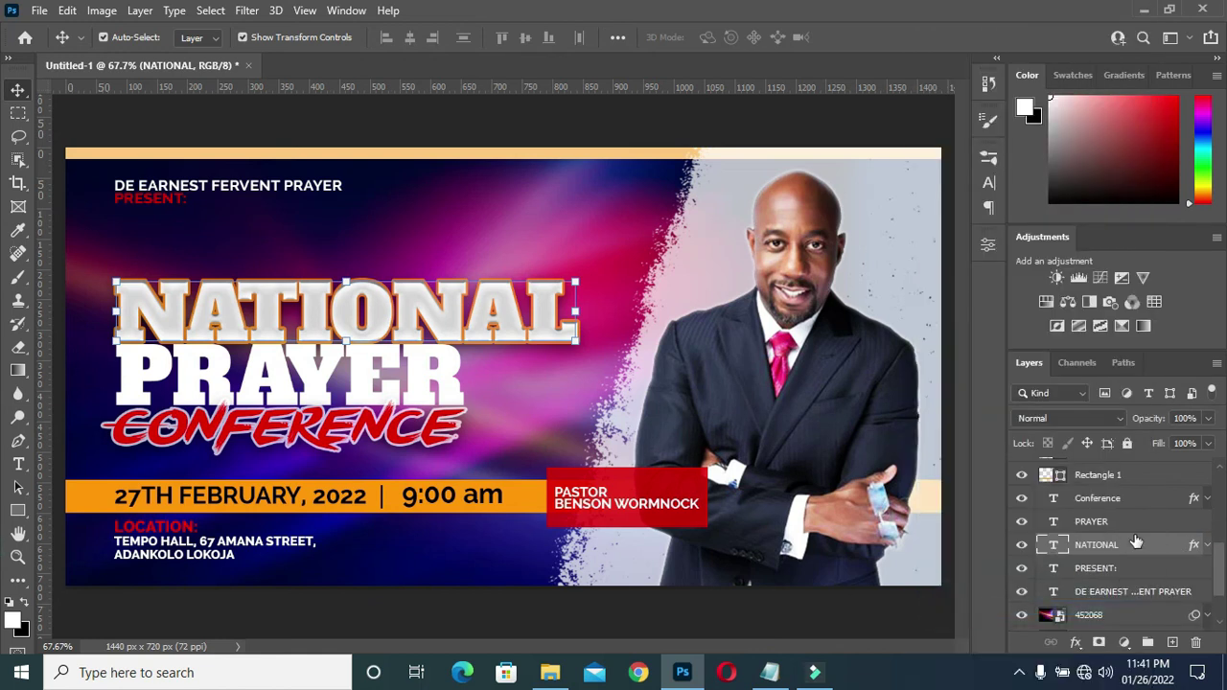
scroll(1131, 551, "down", 1)
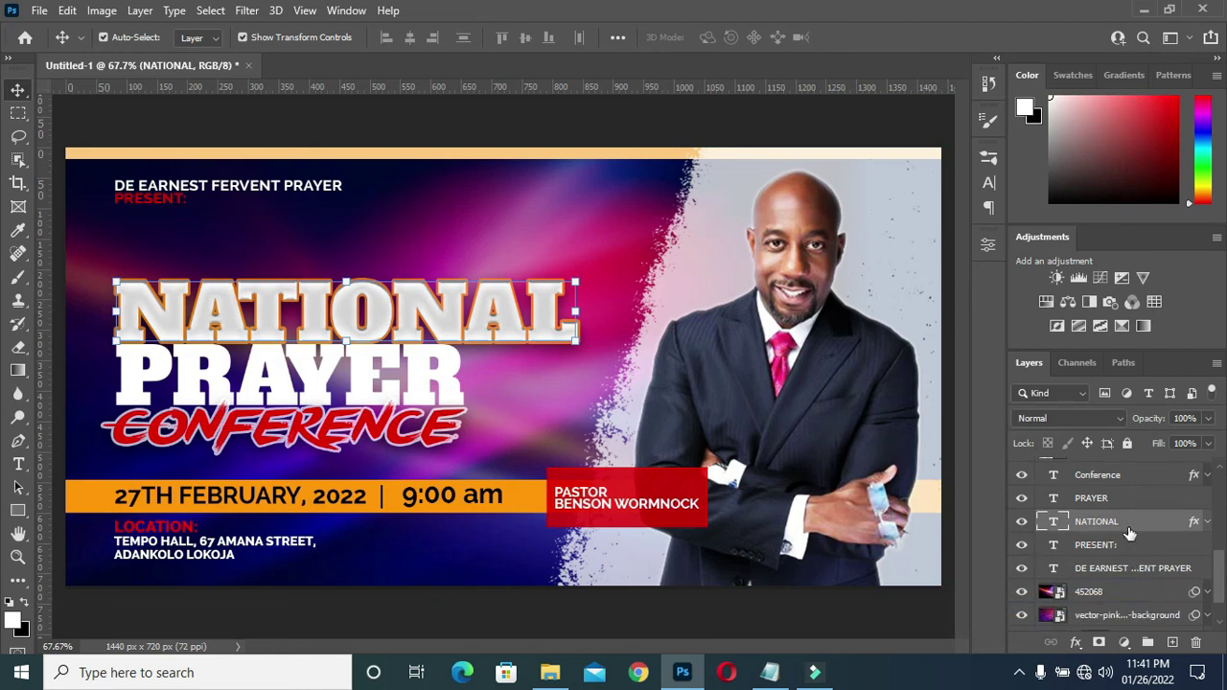
scroll(1131, 534, "up", 1)
left_click(1115, 521)
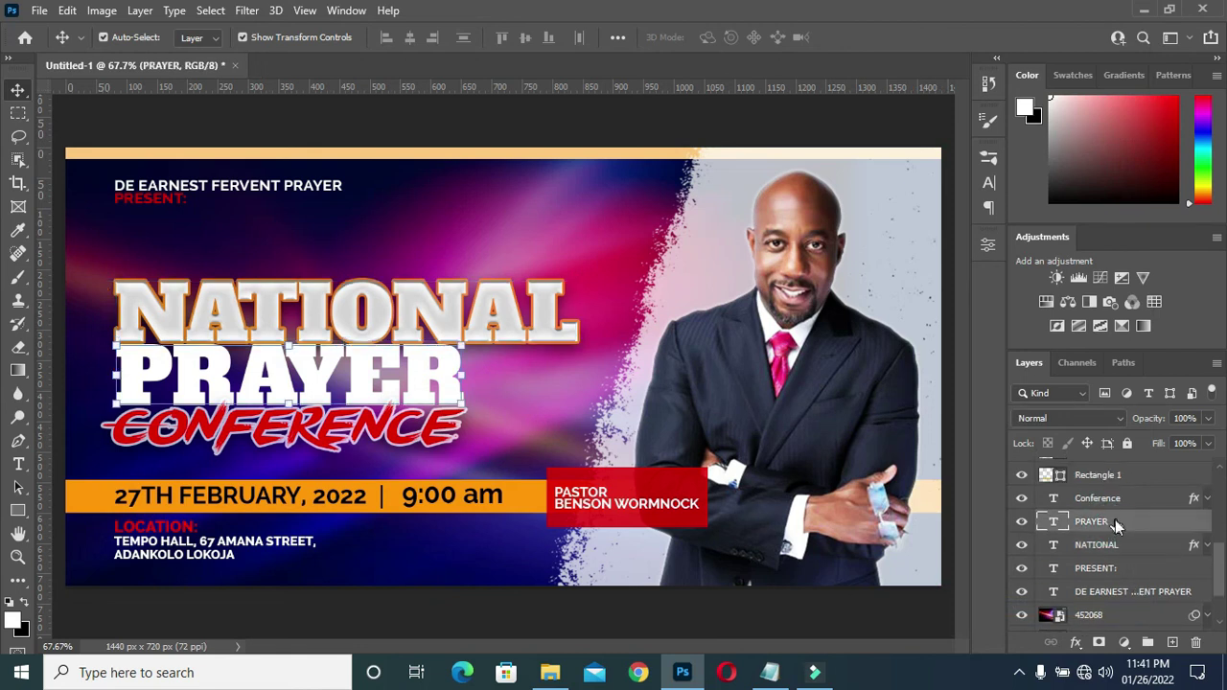
right_click(1115, 520)
left_click(954, 623)
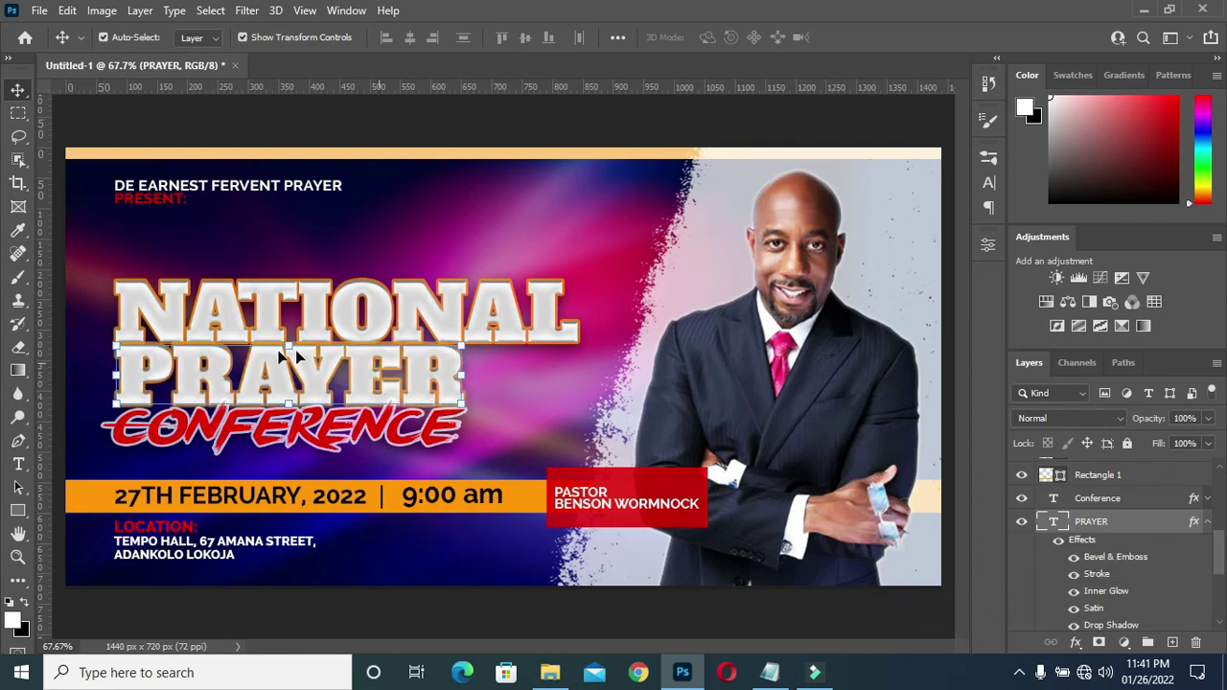
Nudge the "NATIONAL" text slightly upward to widen its gap from "PRAYER"
scroll(325, 386, "down", 2)
scroll(324, 387, "up", 1)
scroll(345, 383, "down", 1)
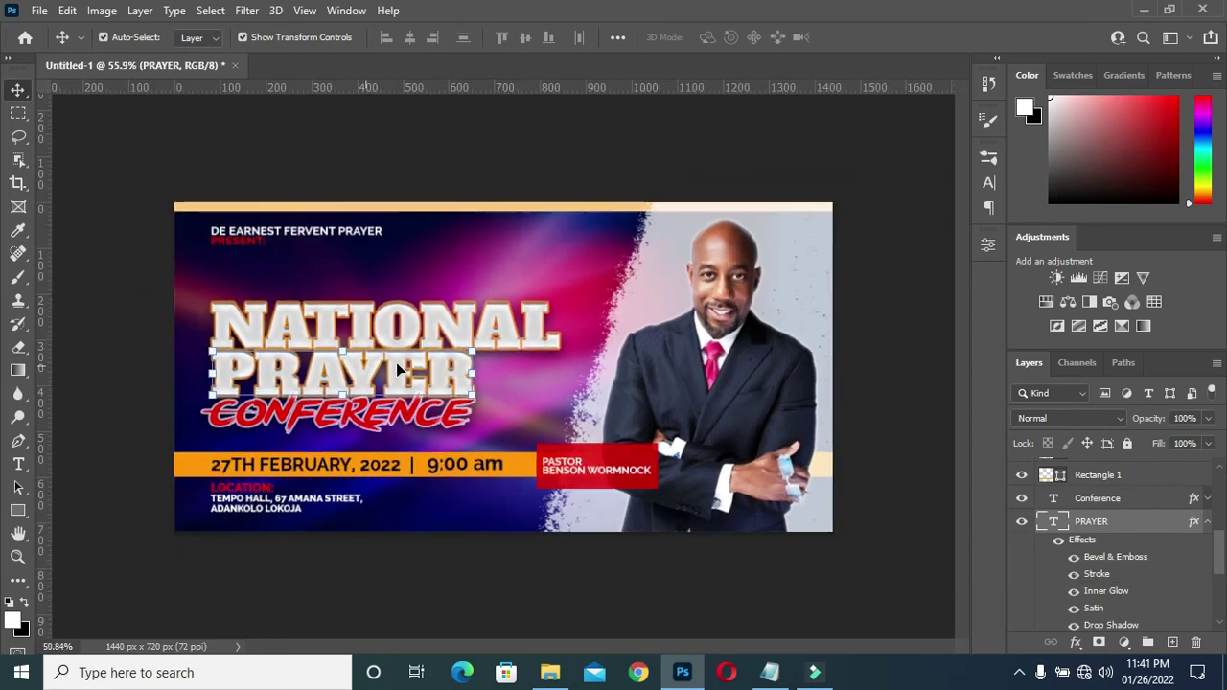
scroll(416, 372, "up", 1)
scroll(416, 366, "up", 1)
scroll(416, 365, "down", 2)
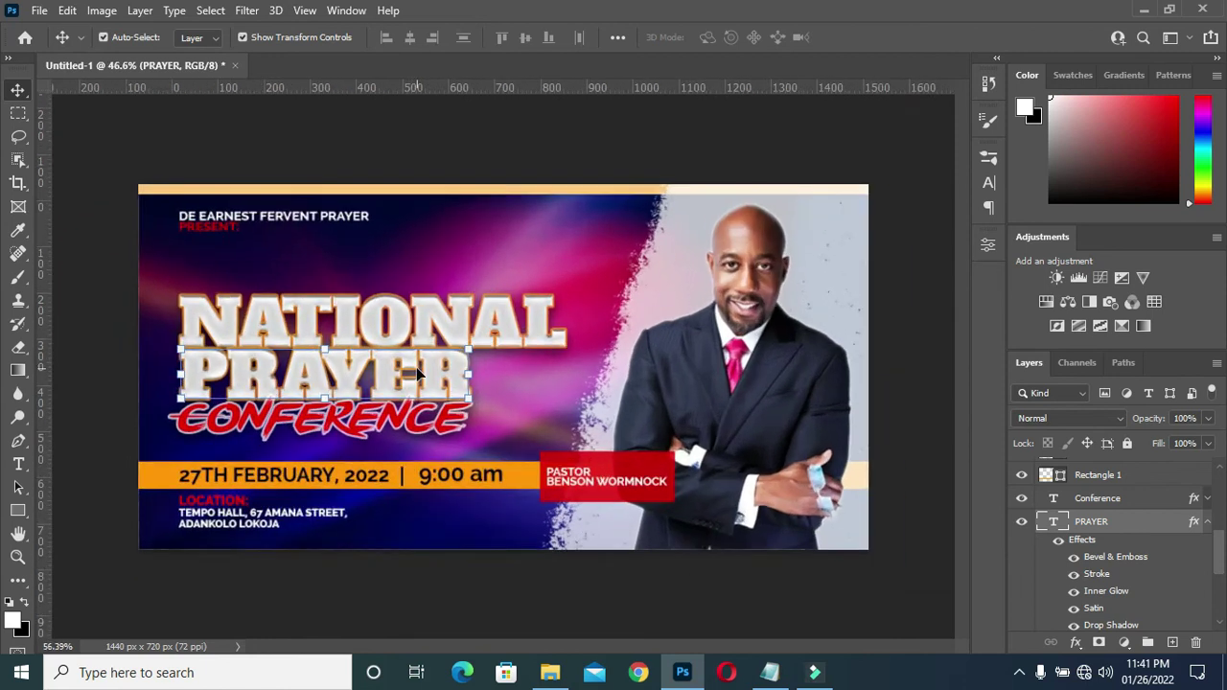
scroll(449, 320, "up", 1)
left_click(453, 324)
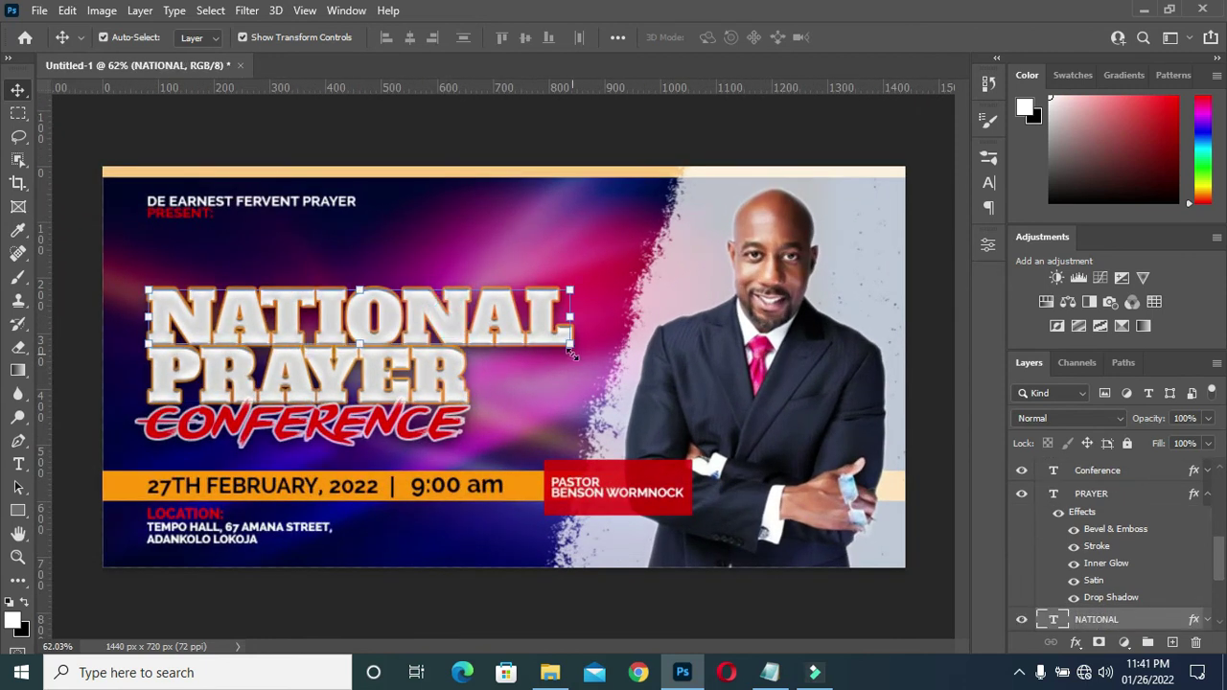
left_click(572, 355)
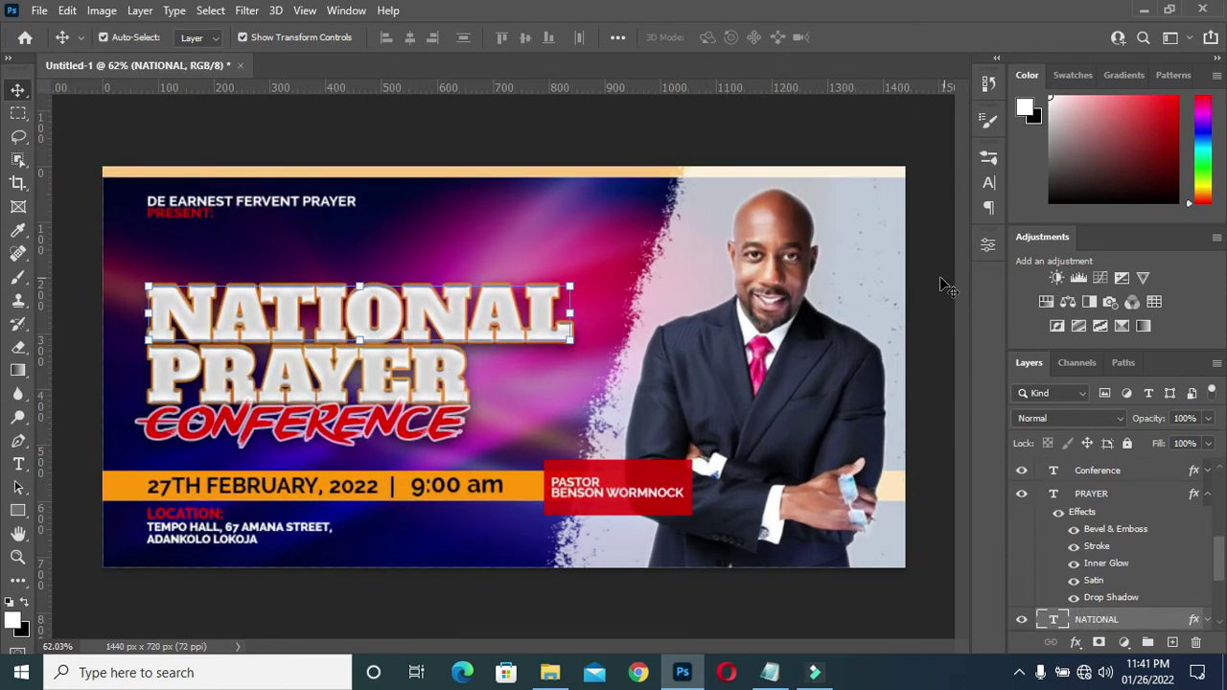
Examine the styled title text and the overall flyer layout at different magnifications
scroll(345, 355, "down", 1)
scroll(350, 374, "down", 1)
scroll(362, 403, "up", 1)
scroll(365, 421, "down", 1)
scroll(369, 422, "up", 2)
scroll(376, 386, "down", 1)
scroll(364, 379, "down", 1)
scroll(366, 379, "up", 1)
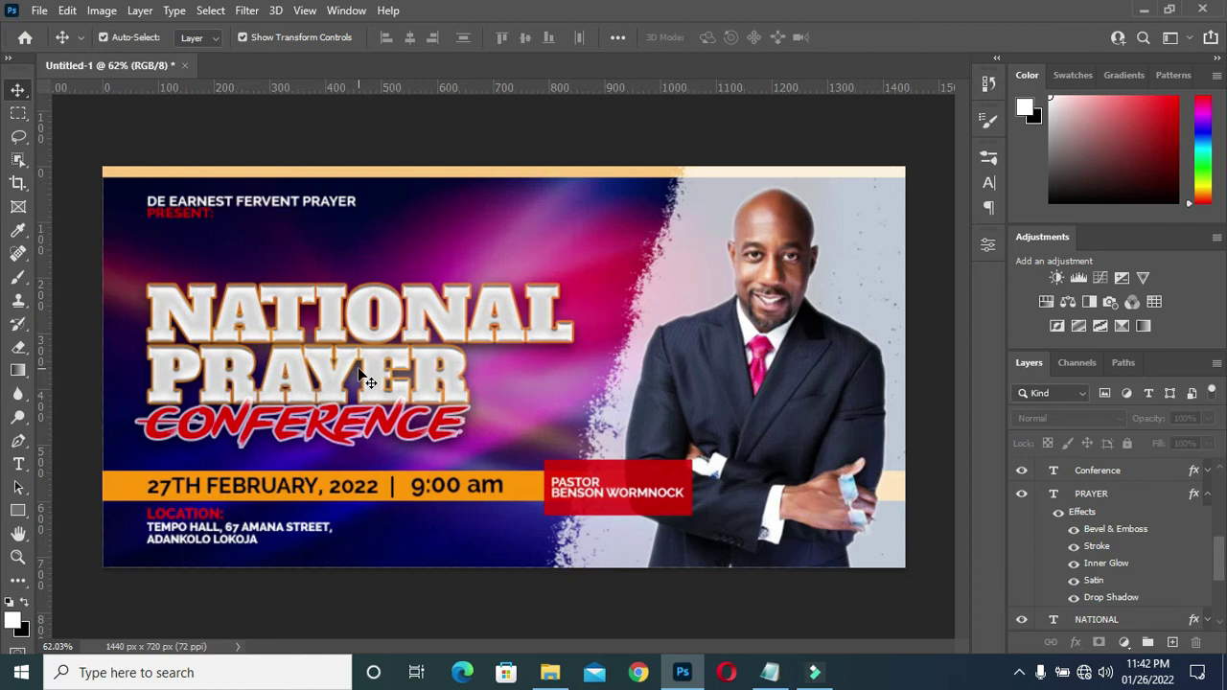
scroll(413, 382, "down", 1)
scroll(618, 476, "up", 1)
scroll(619, 476, "down", 1)
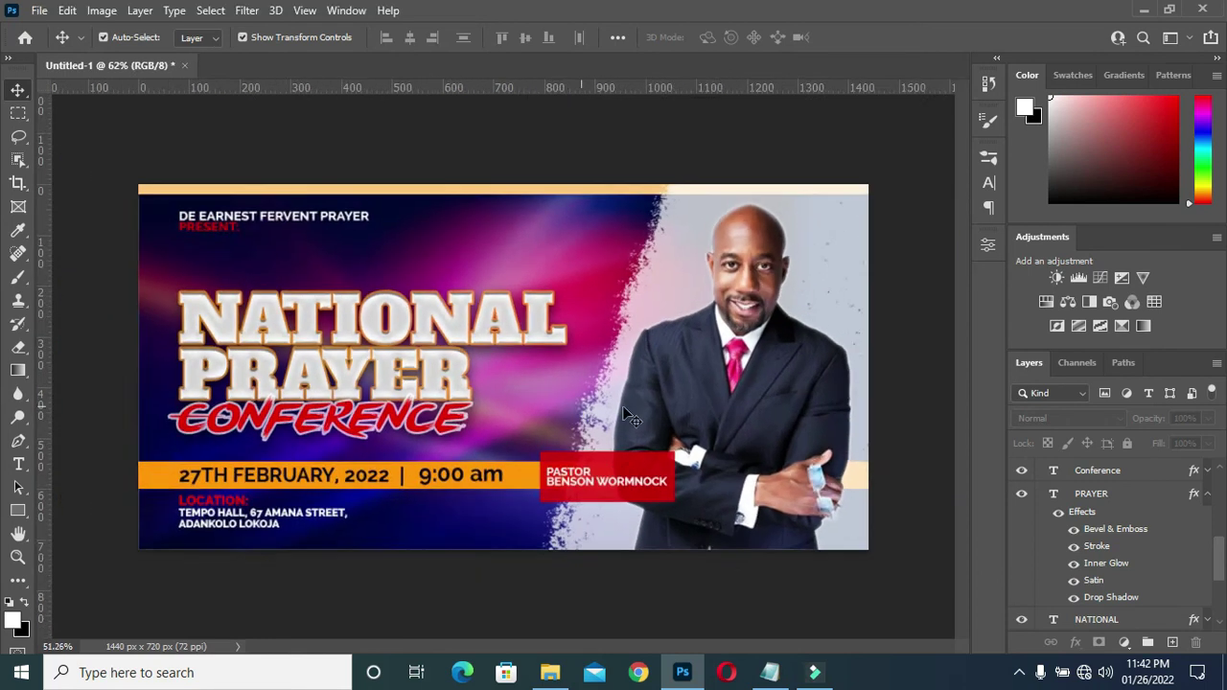
scroll(671, 460, "down", 1)
scroll(503, 384, "up", 1)
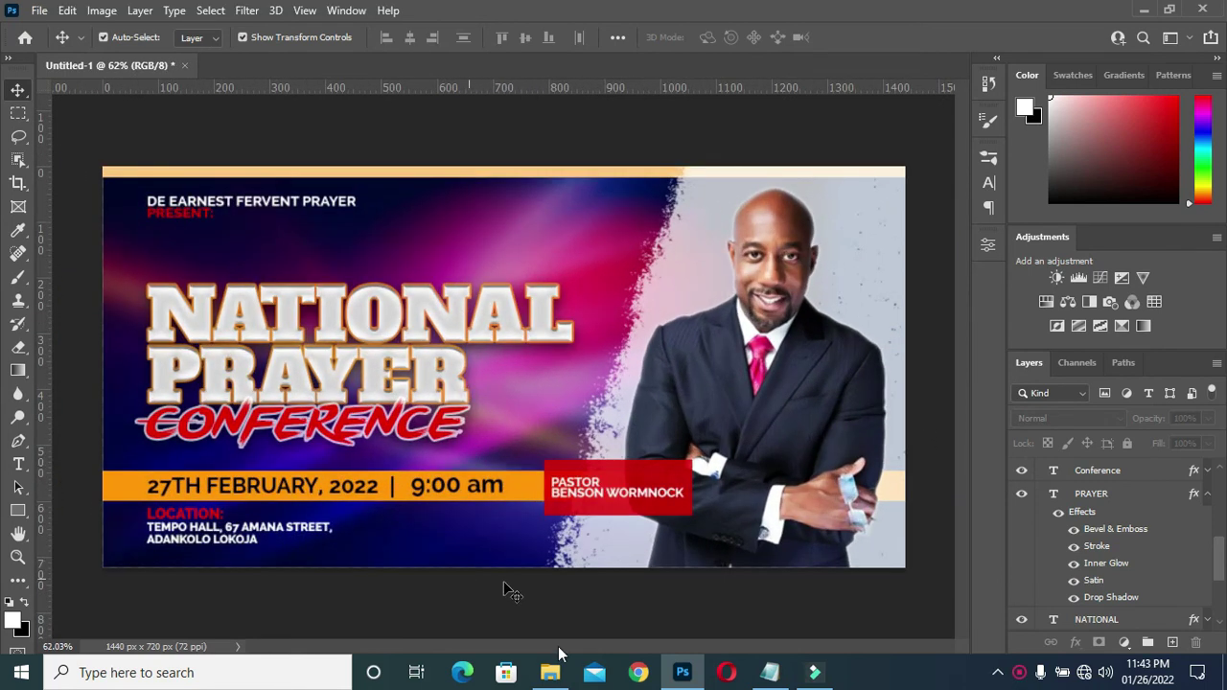
Place the Man-Kneeling-In-Prayer-Minus-Ground-Silhouette image from the NATIONAL PRAYER folder over the flyer's left side, scaled to 29.96%
left_click(551, 673)
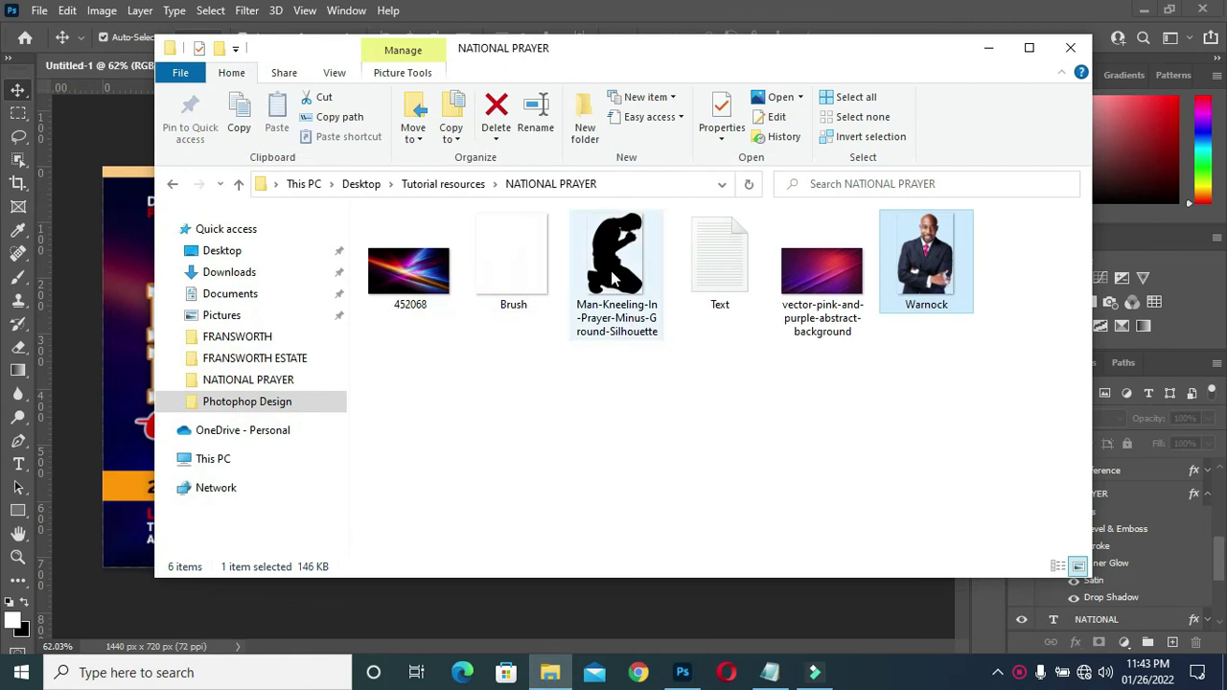
left_click(611, 270)
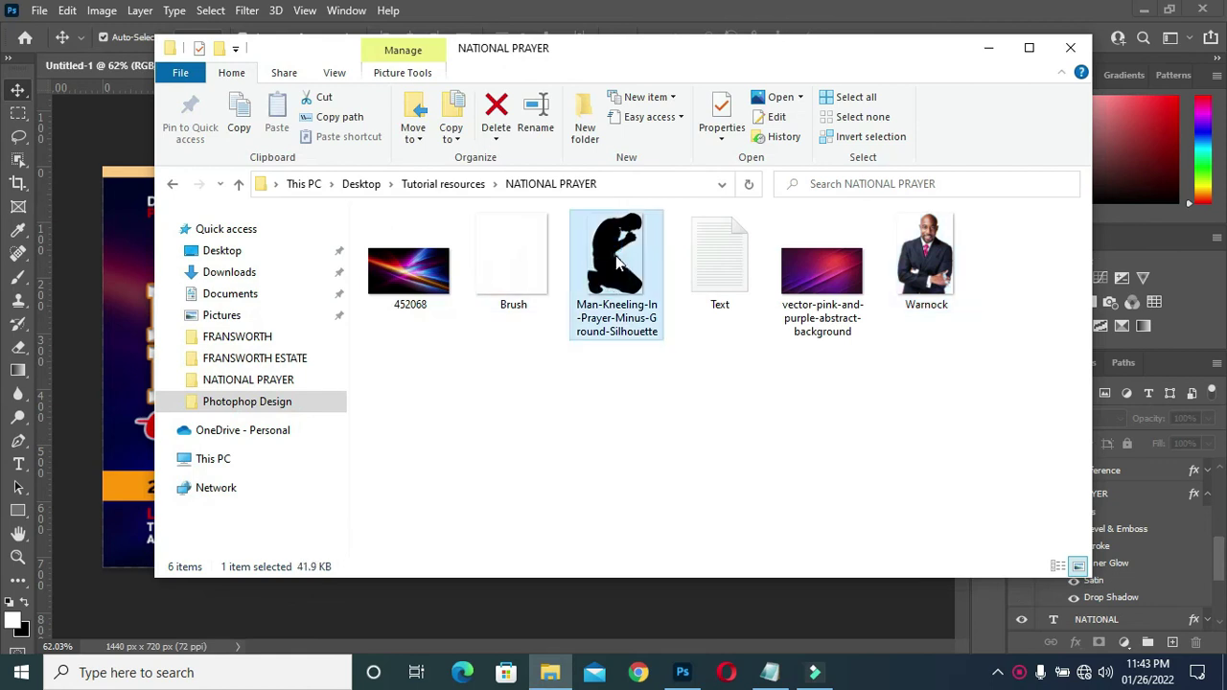
left_click_drag(614, 266, 231, 424)
left_click_drag(373, 194, 363, 209)
left_click_drag(203, 305, 192, 302)
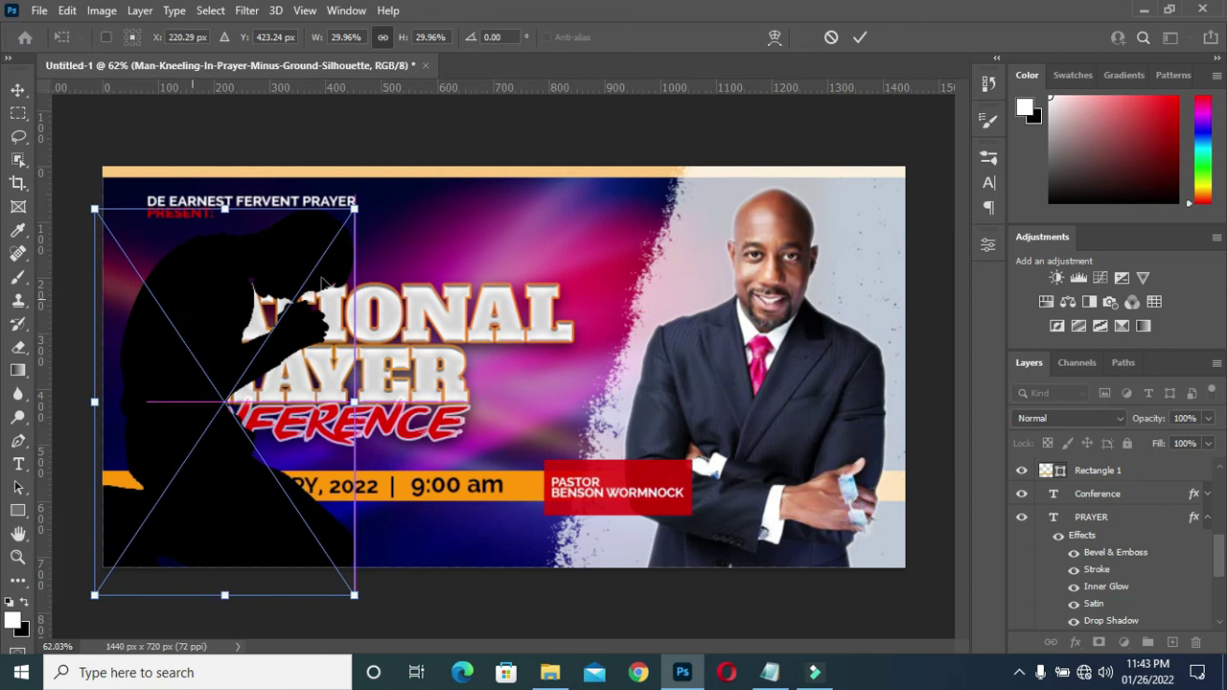
left_click(859, 36)
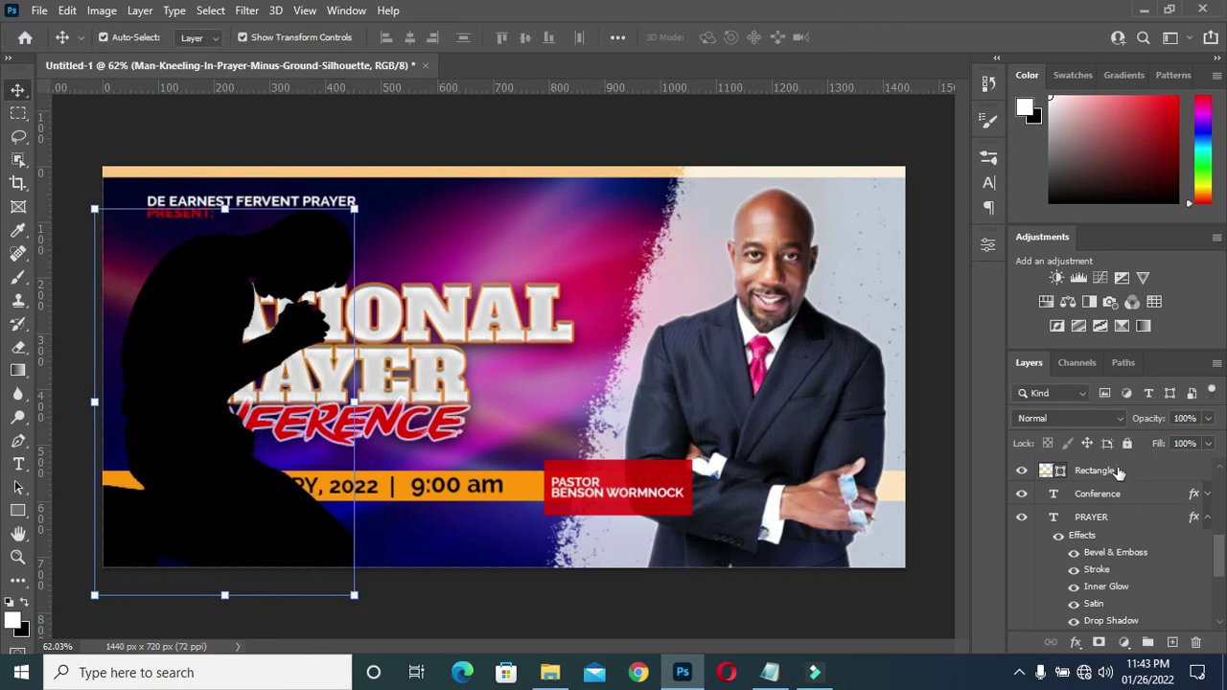
Move the kneeling man silhouette layer beneath all the text layers, directly above the 452068 background layer
left_click(1118, 471)
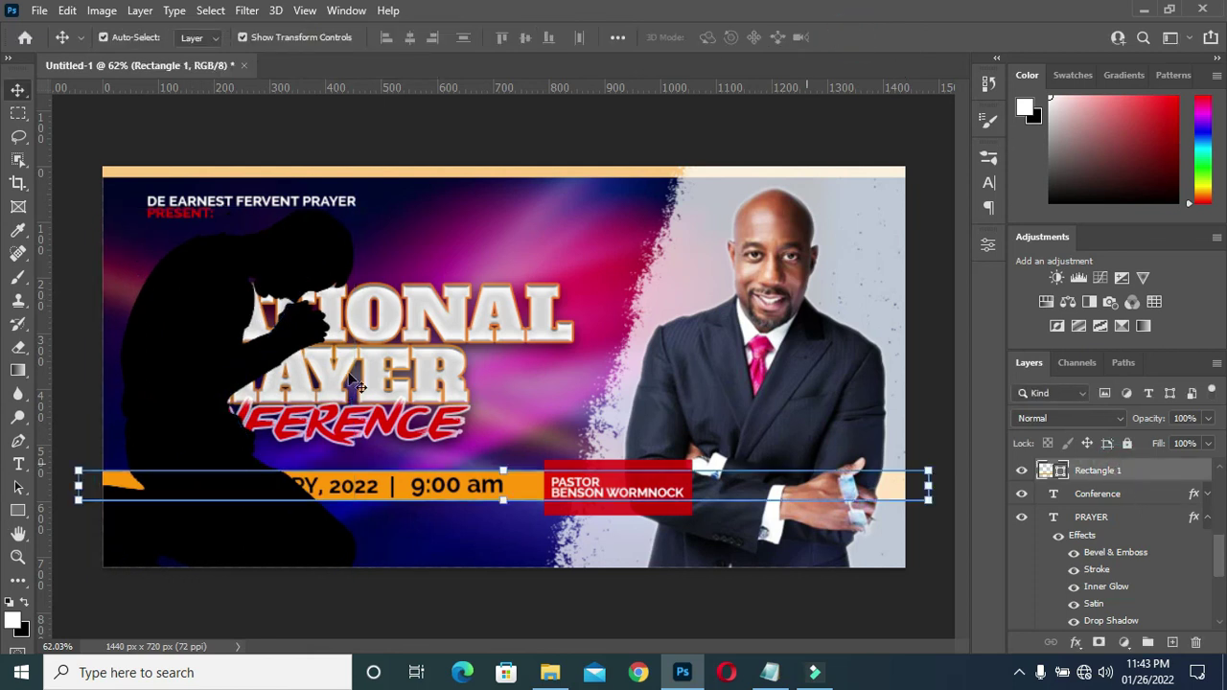
scroll(1112, 499, "up", 5)
left_click(1112, 470)
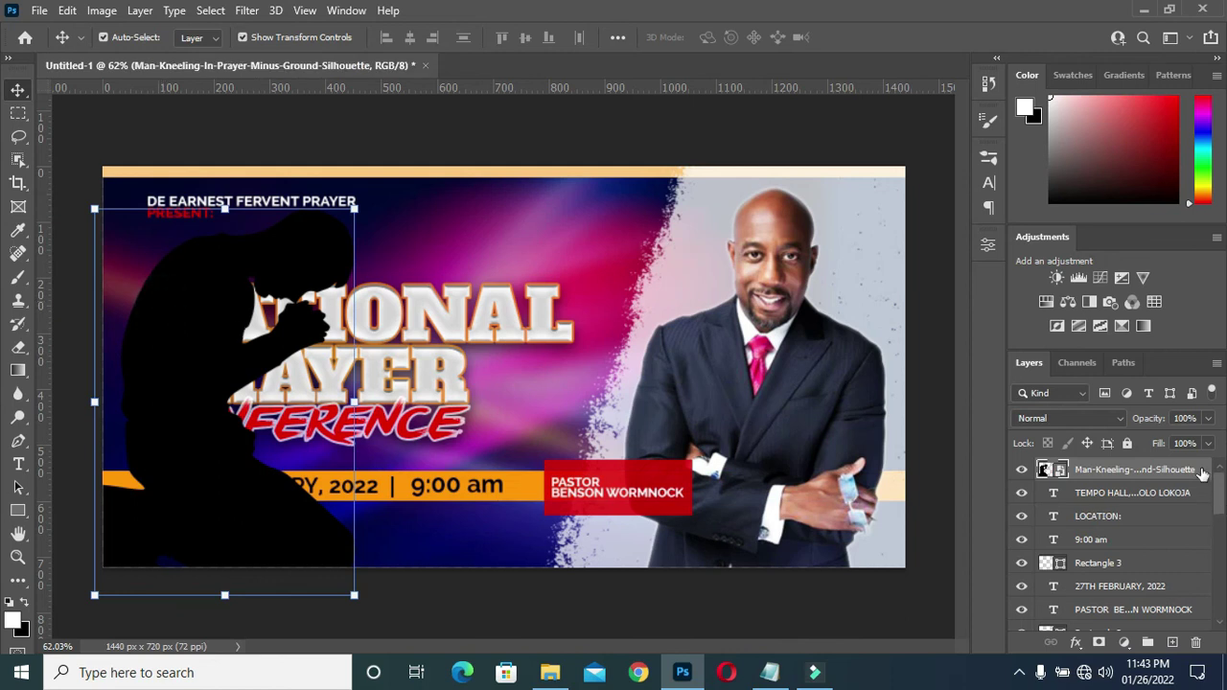
left_click_drag(1182, 470, 1157, 579)
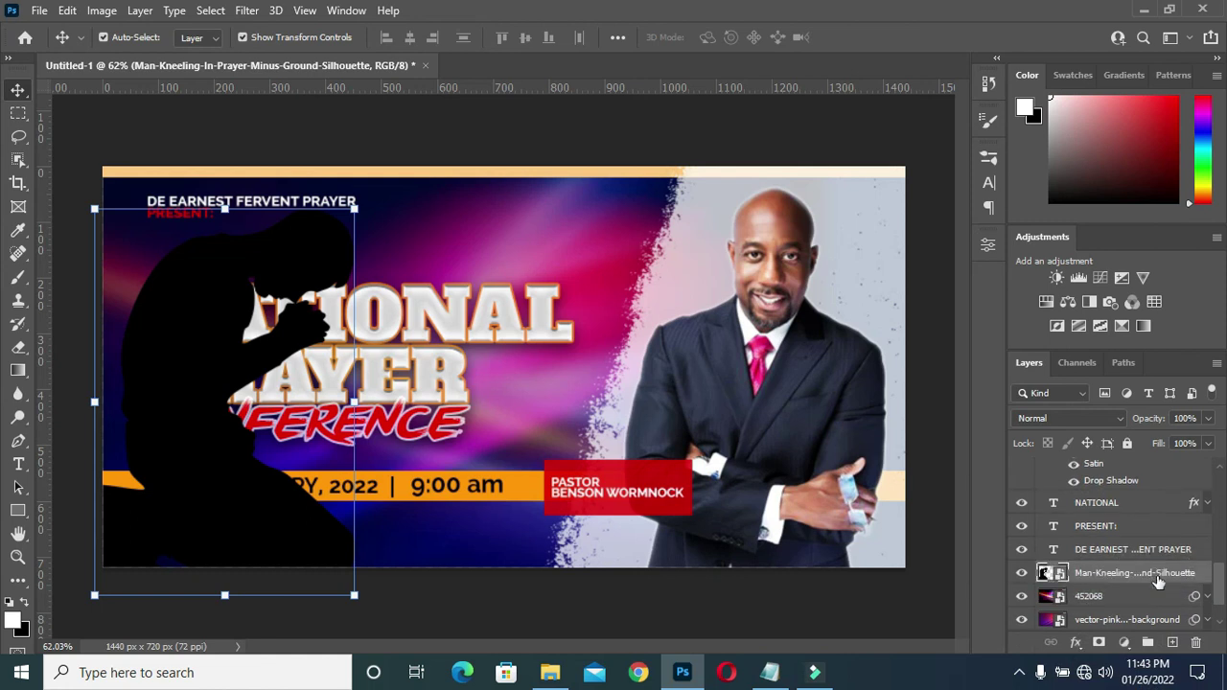
scroll(1141, 561, "down", 2)
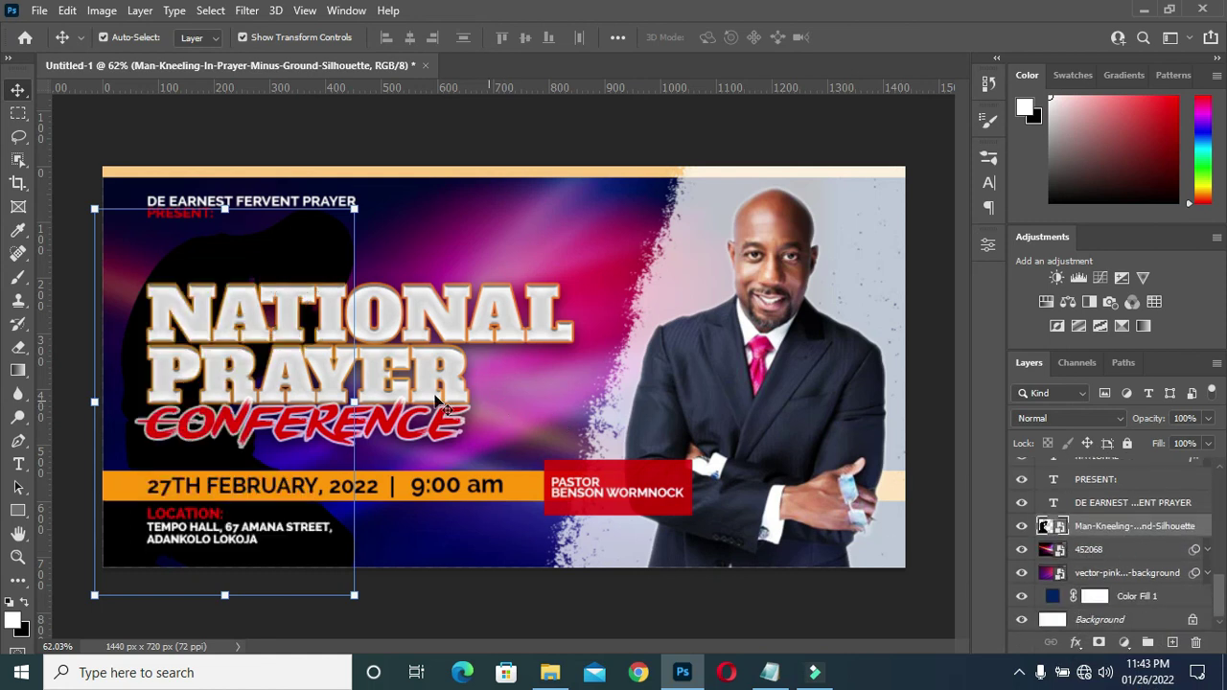
Group the layers from the kneeling man silhouette down to Color Fill 1 and name the group "BG"
left_click(1134, 596, "shift")
key("ctrl+g")
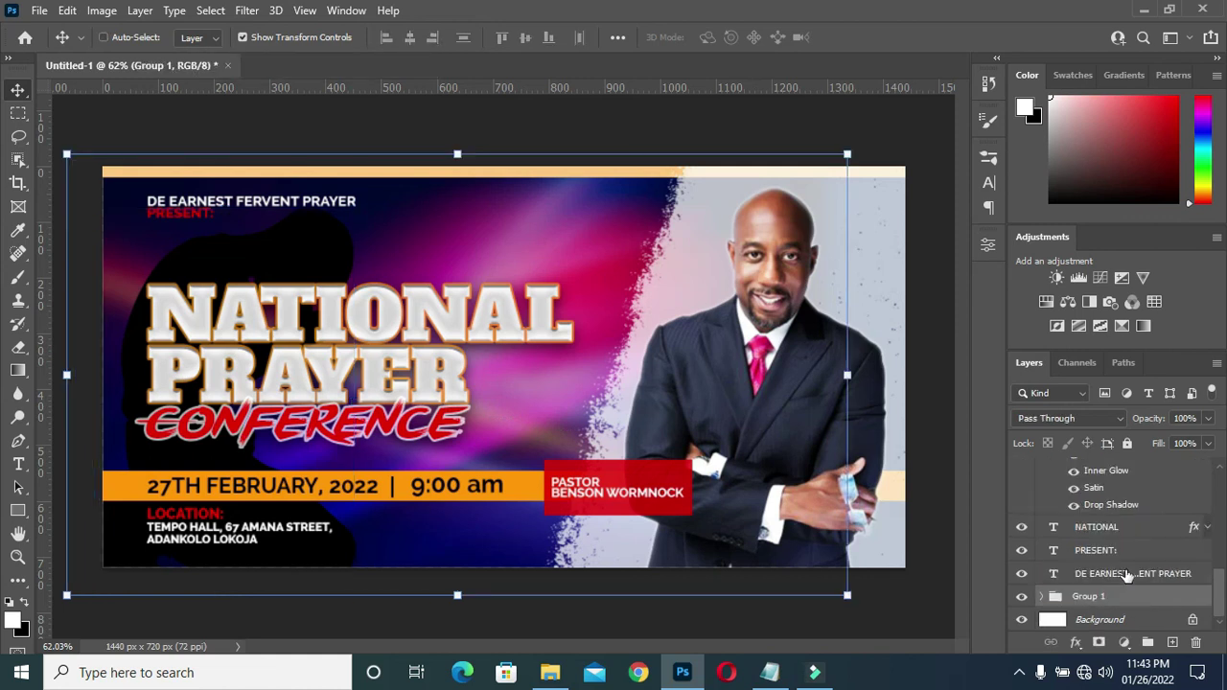
double_click(1086, 595)
type("BG")
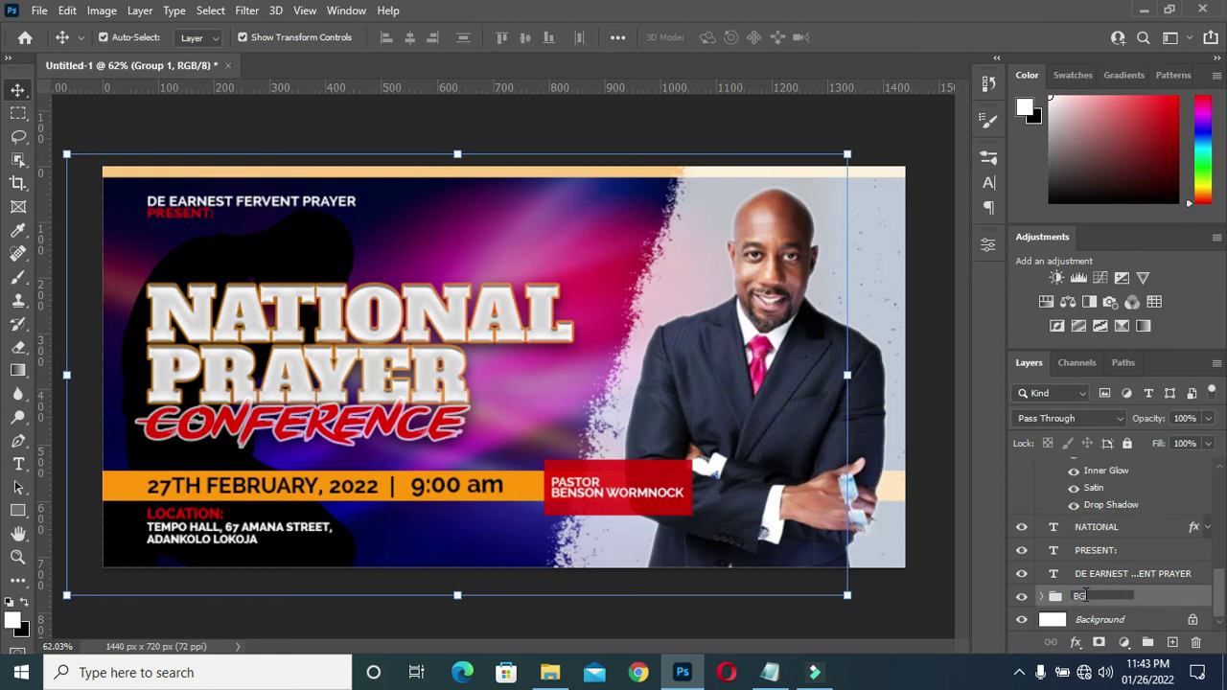
key("Return")
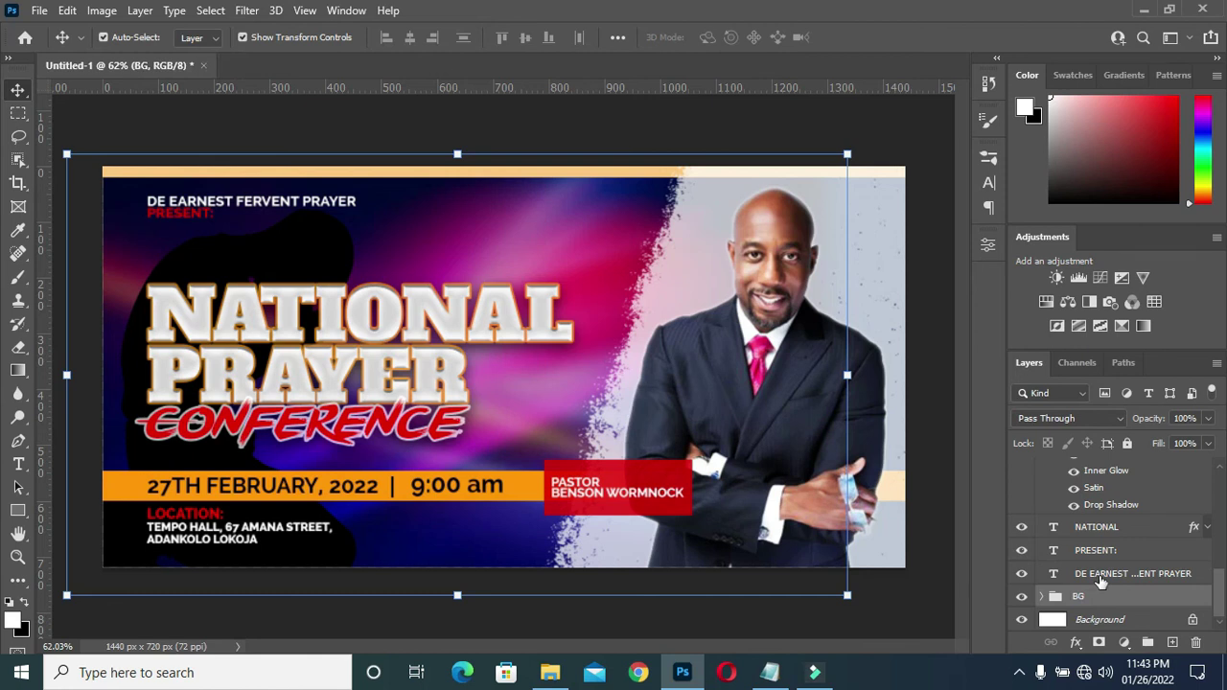
Group the "DE EARNEST FERVENT PRAYER" and "PRESENT:" text layers and open the new group's name for editing
key("alt+bracketright")
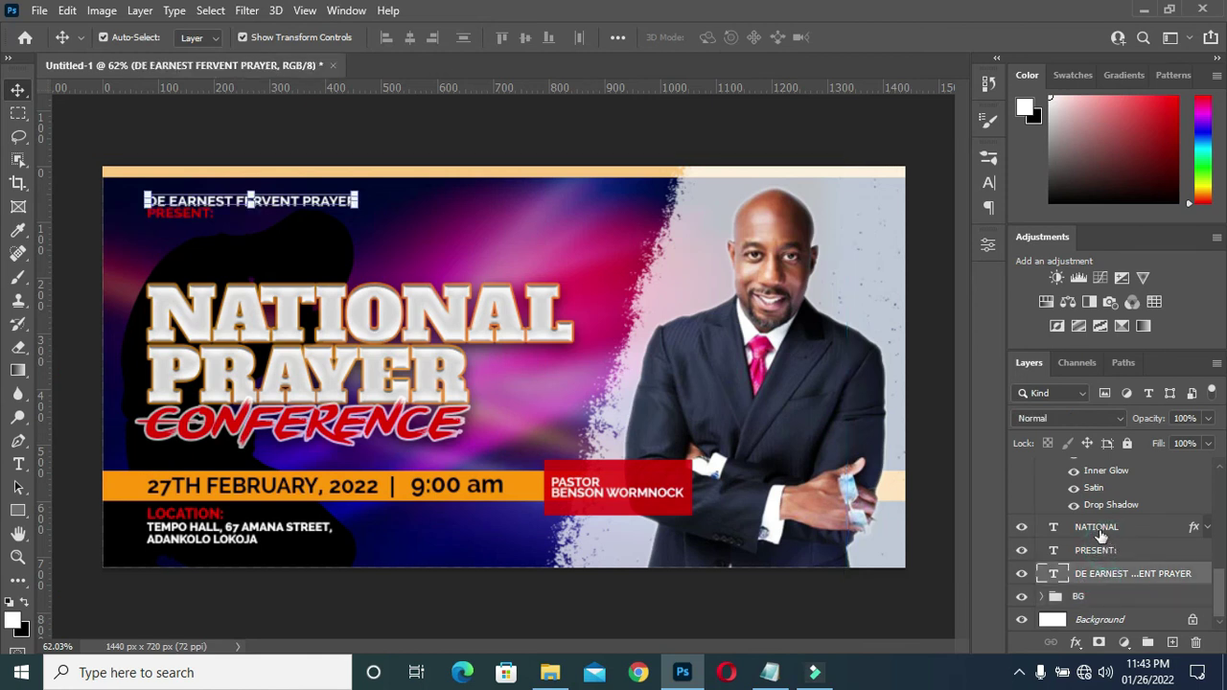
left_click(1079, 550, "ctrl")
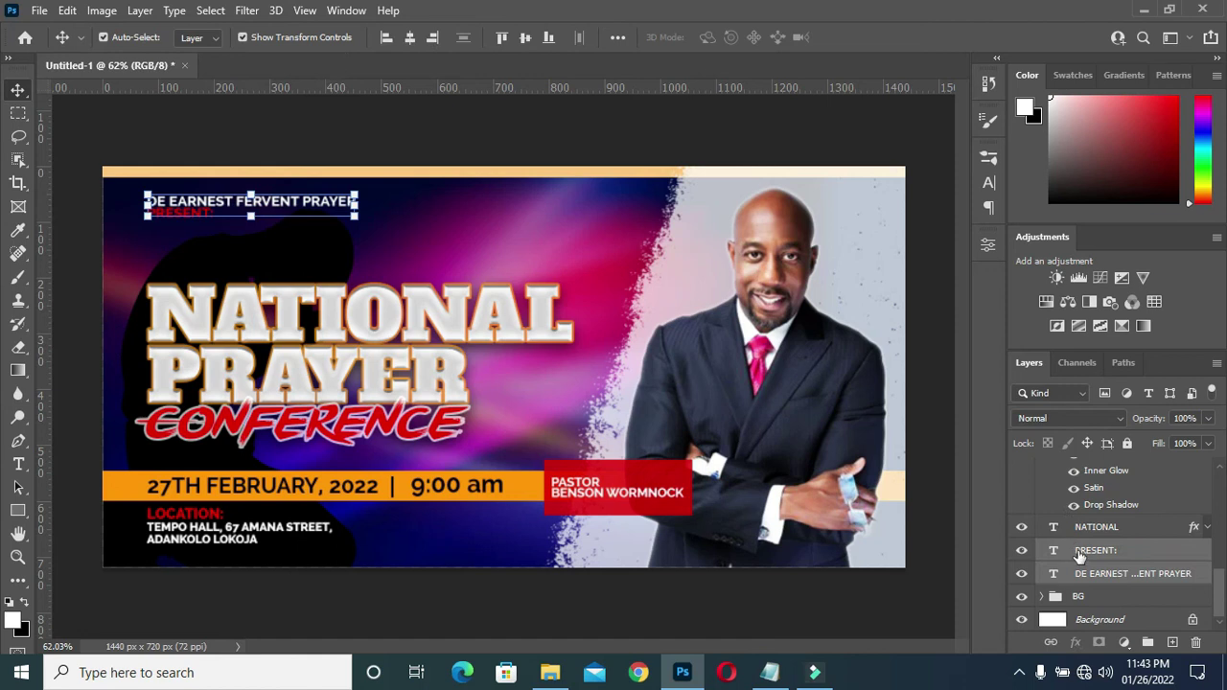
key("ctrl+g")
double_click(1091, 573)
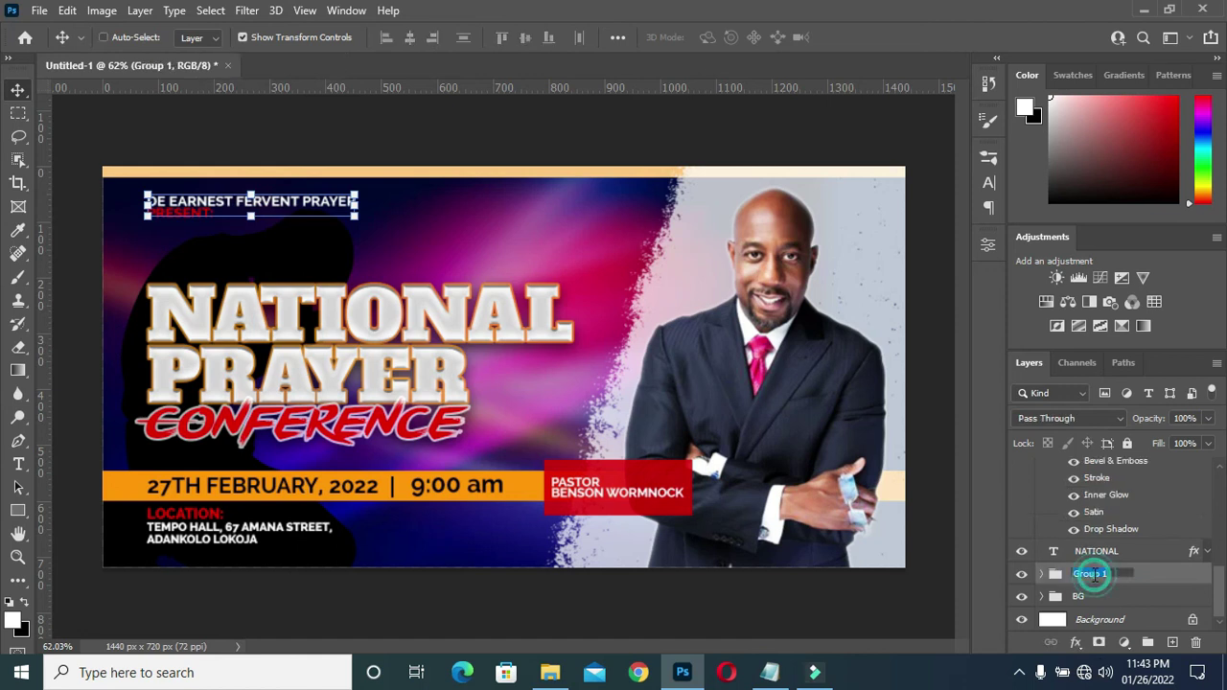